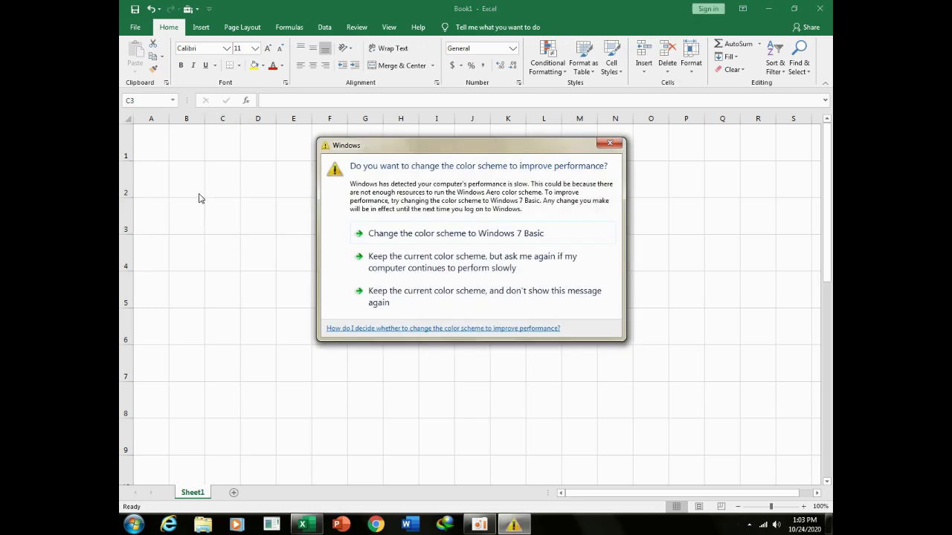
Dismiss the Windows colour-scheme prompt, keeping the current scheme and not showing it again
click(382, 298)
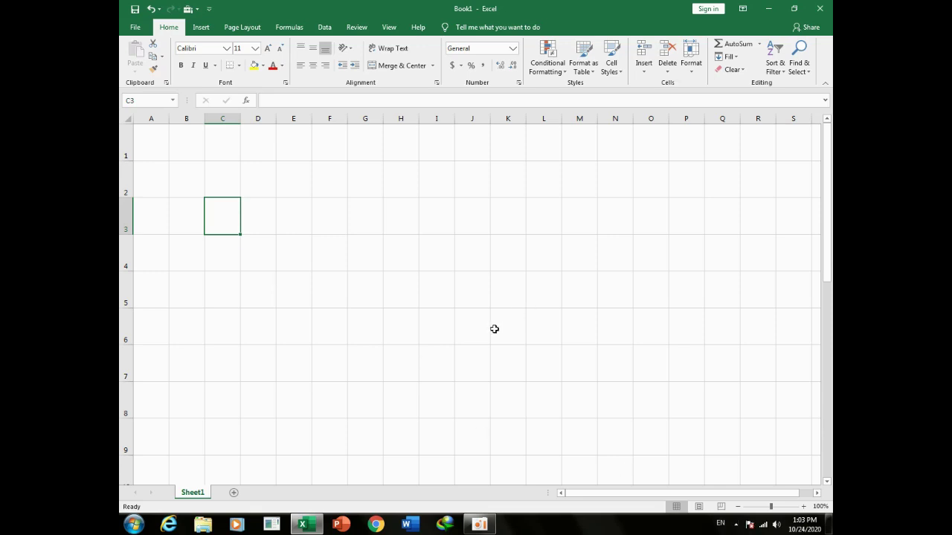
Merge B2:I3 into one block and enter the Thai title 'เกมกบกระโดด'
click(389, 357)
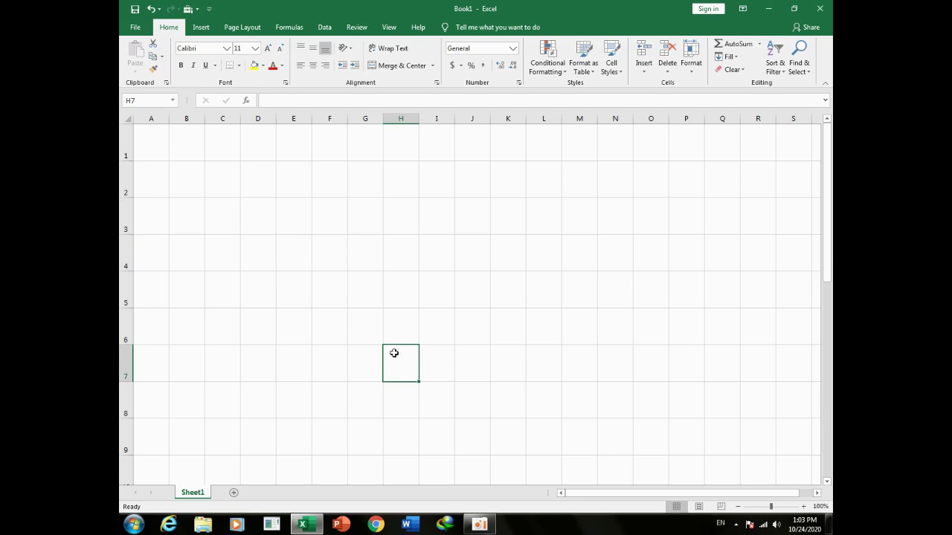
click(189, 179)
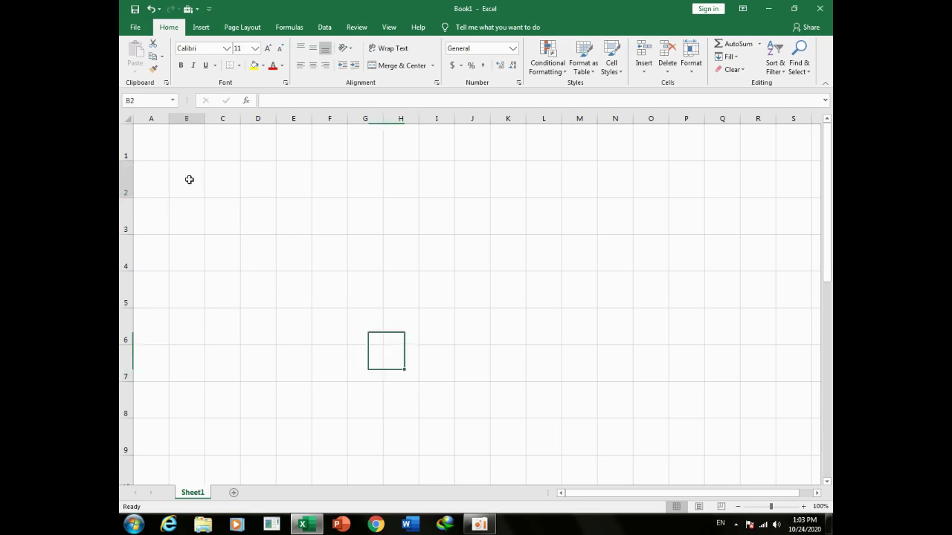
drag(189, 180, 294, 180)
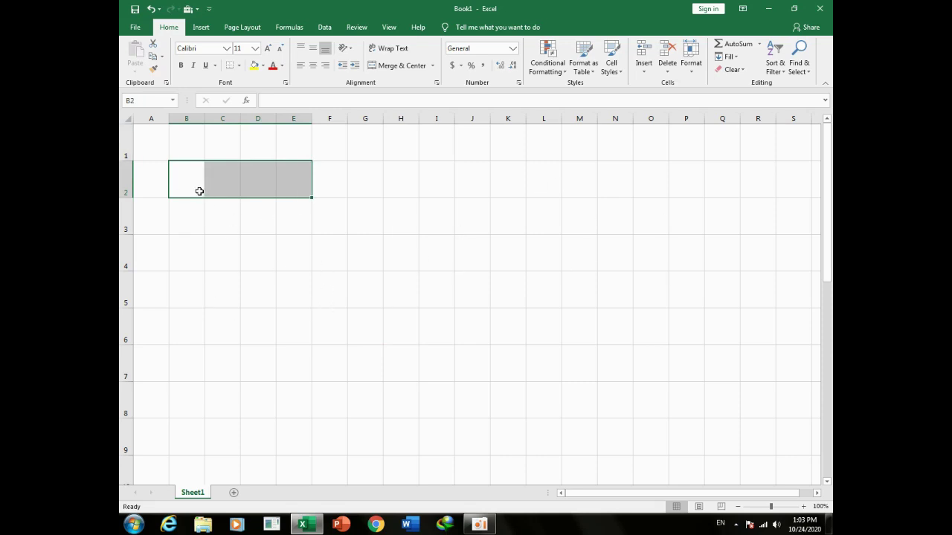
mouse_move(198, 192)
mouse_down()
mouse_move(441, 185)
mouse_move(442, 221)
mouse_up()
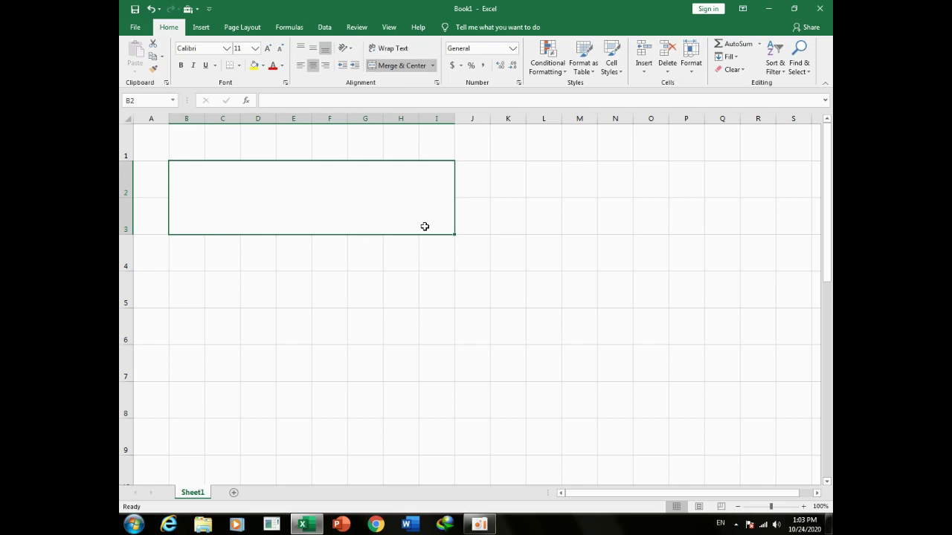
key(grave)
text(เ)
text(กมกบกระโดด)
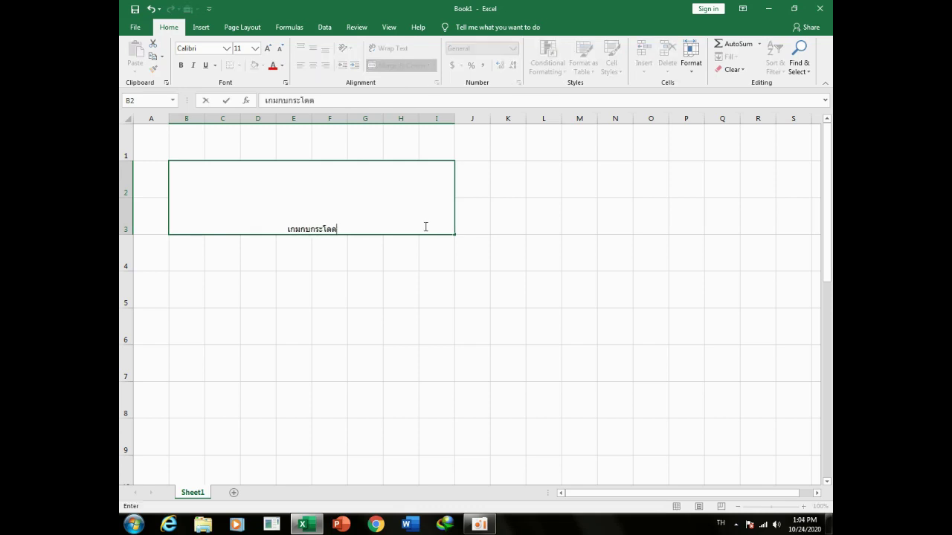
key(Return)
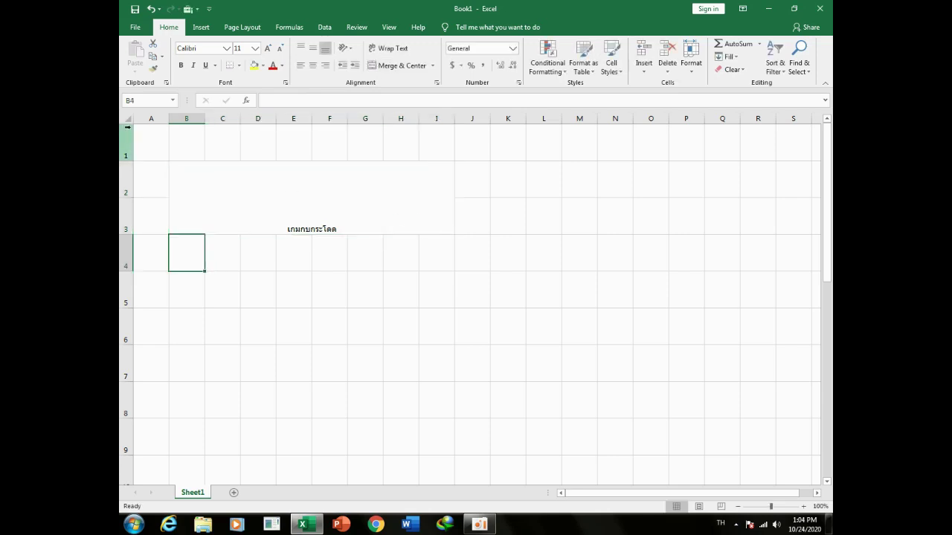
Format the whole sheet as centred, middle-aligned Tahoma 16 text
click(128, 119)
click(312, 65)
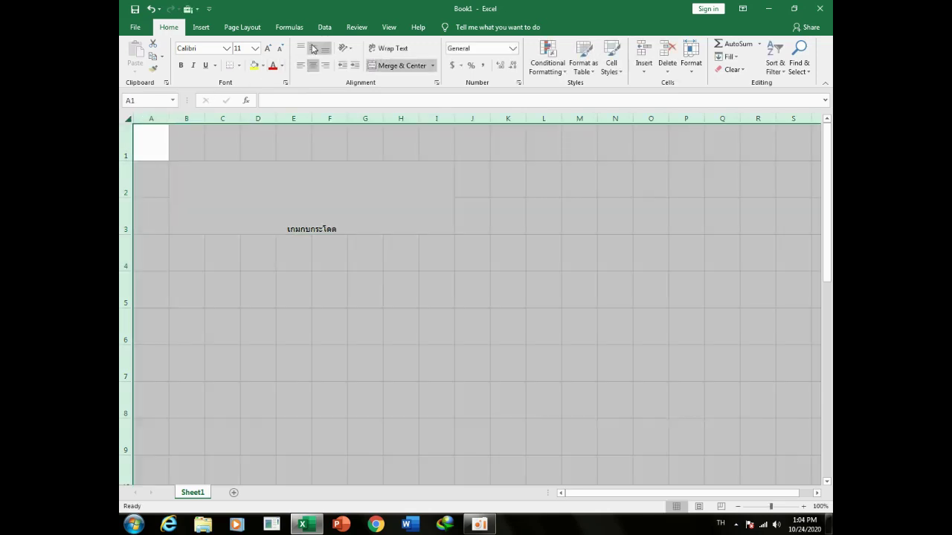
click(312, 48)
click(226, 49)
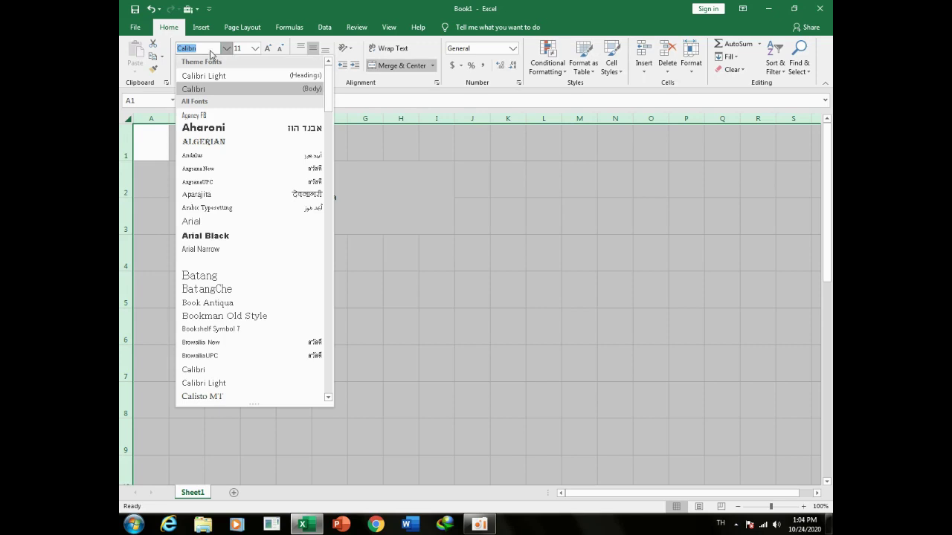
text(Tahoma)
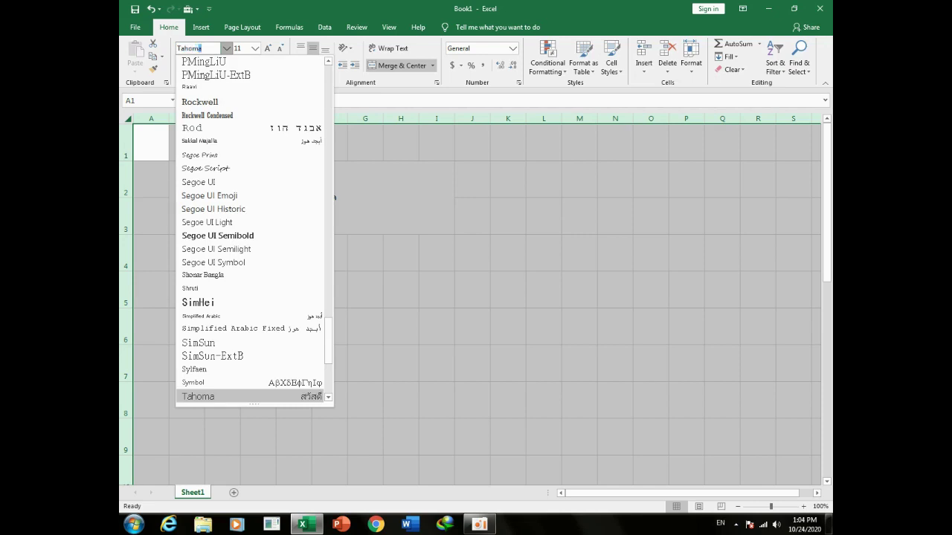
key(Return)
key(Right)
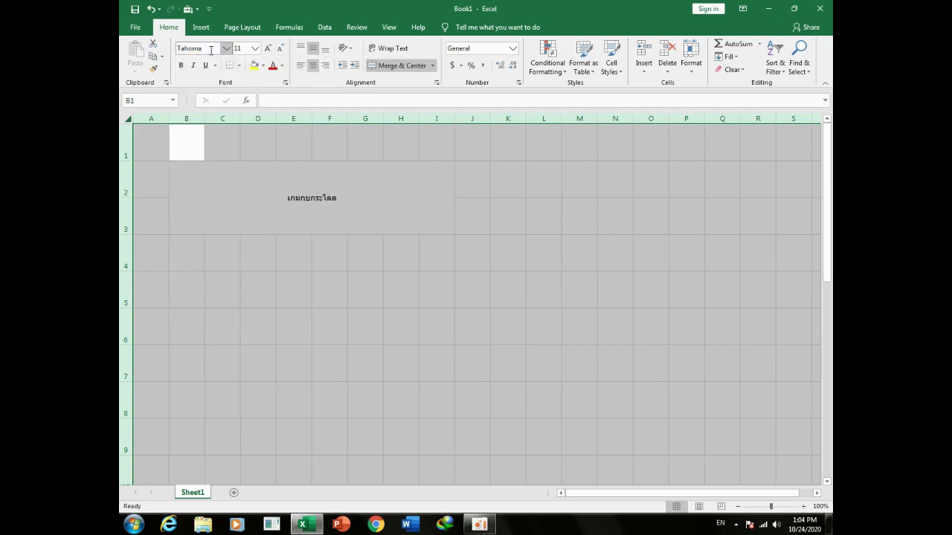
click(239, 49)
text(16)
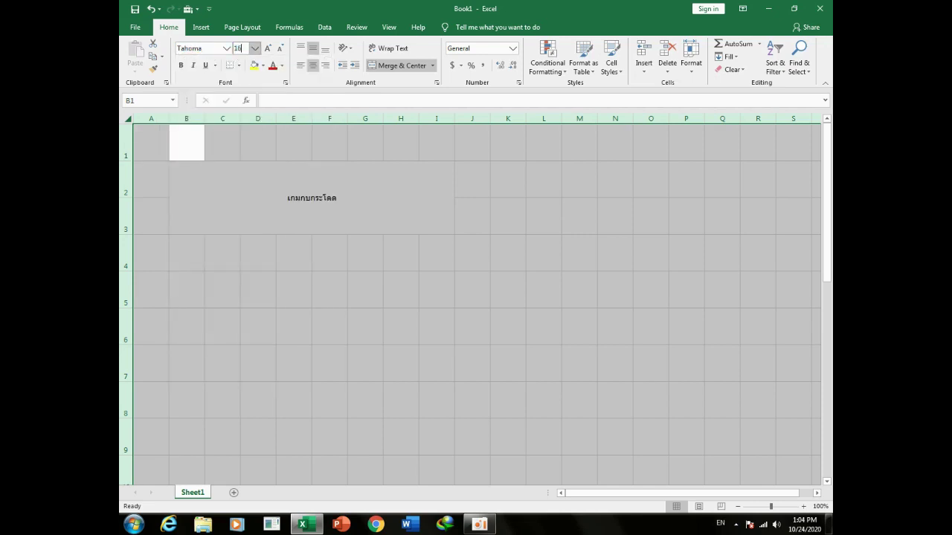
key(Return)
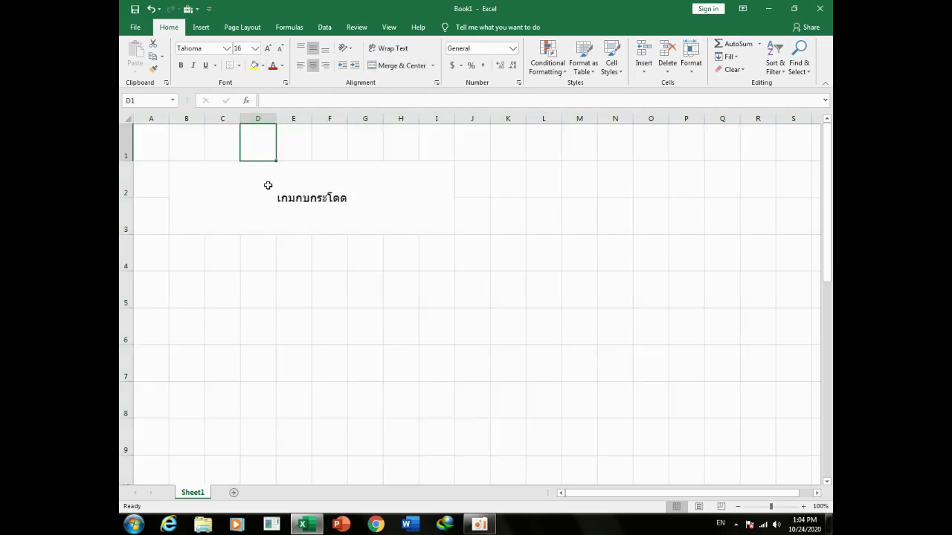
Enlarge the merged title cell's font size step by step into a big heading
click(268, 185)
click(268, 49)
click(268, 49)
click(268, 49)
click(268, 49)
click(267, 49)
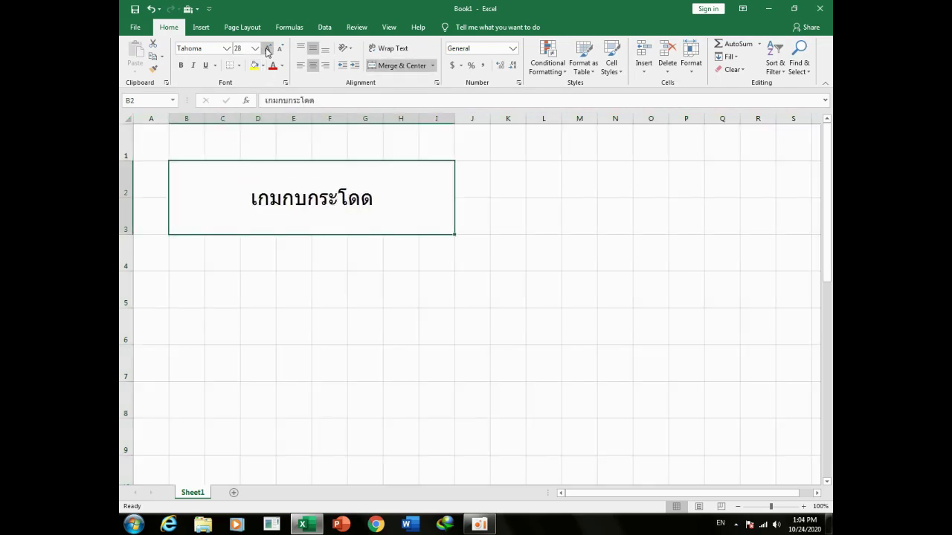
click(268, 49)
click(268, 49)
click(268, 49)
click(435, 305)
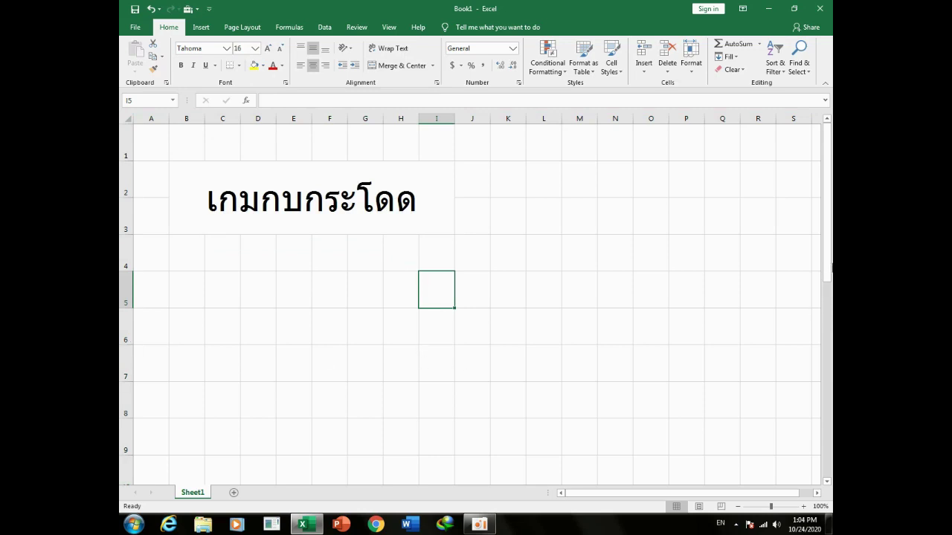
Apply All Borders to B6:I8 to form the eight-by-three game board grid
drag(828, 261, 828, 277)
click(625, 352)
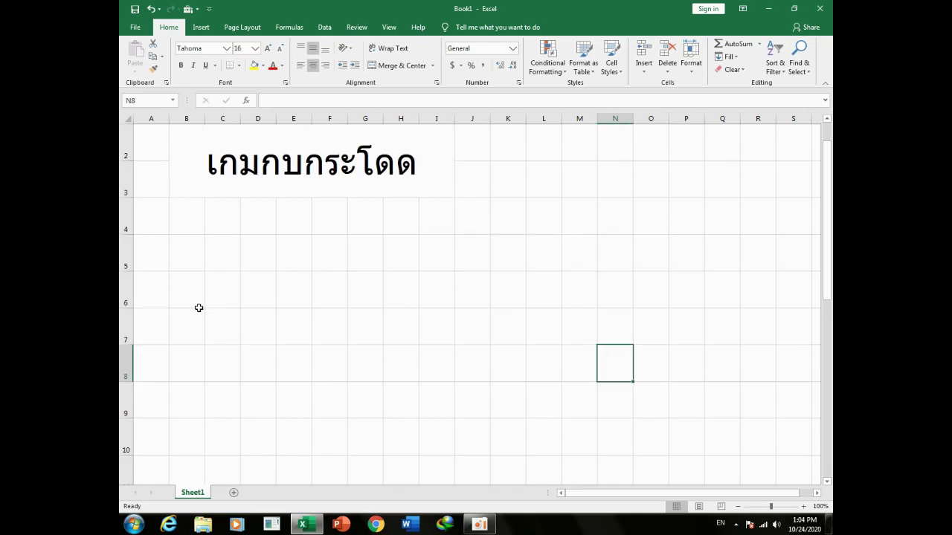
drag(189, 295, 432, 365)
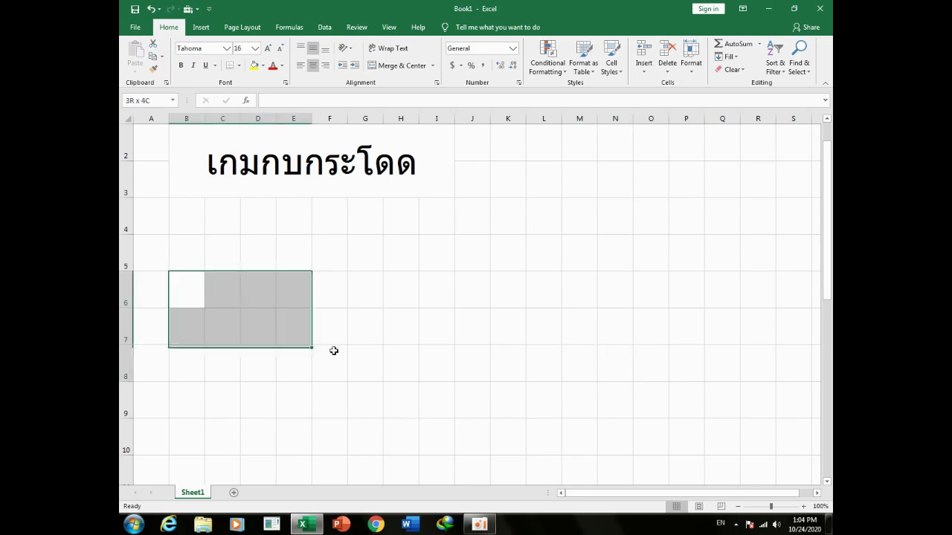
click(239, 66)
click(242, 162)
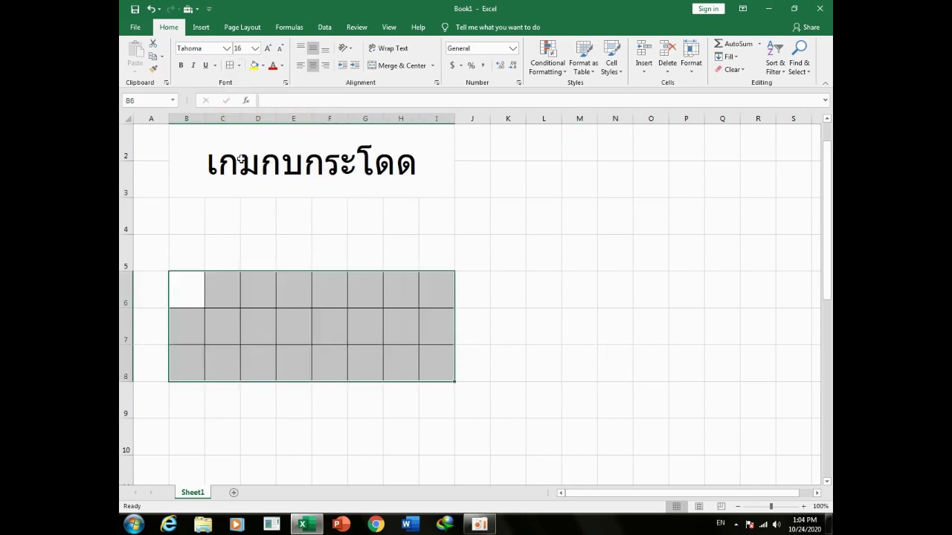
click(546, 291)
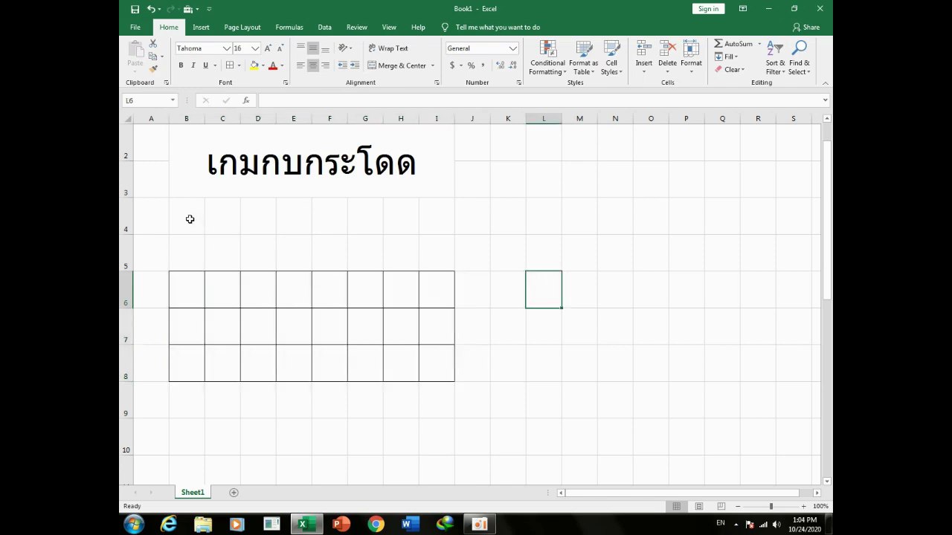
drag(189, 216, 297, 217)
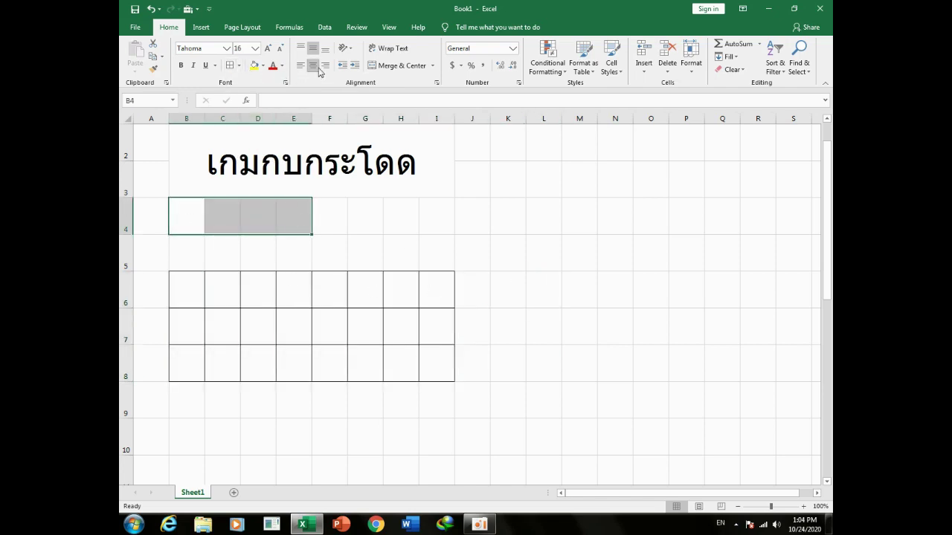
Merge B4:E4 and copy the merged layout across to I5
click(402, 65)
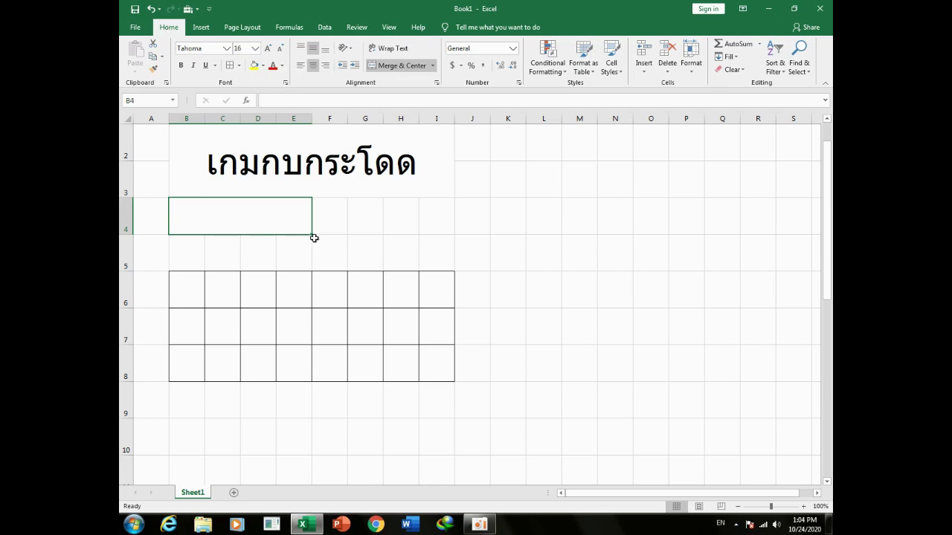
mouse_move(312, 233)
mouse_down()
mouse_move(326, 281)
mouse_move(310, 272)
mouse_move(403, 269)
mouse_up()
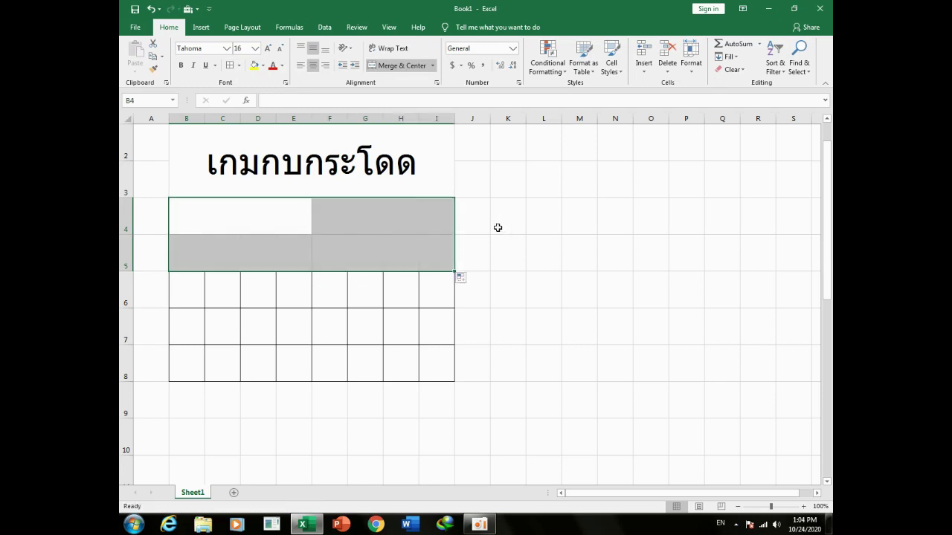
click(240, 220)
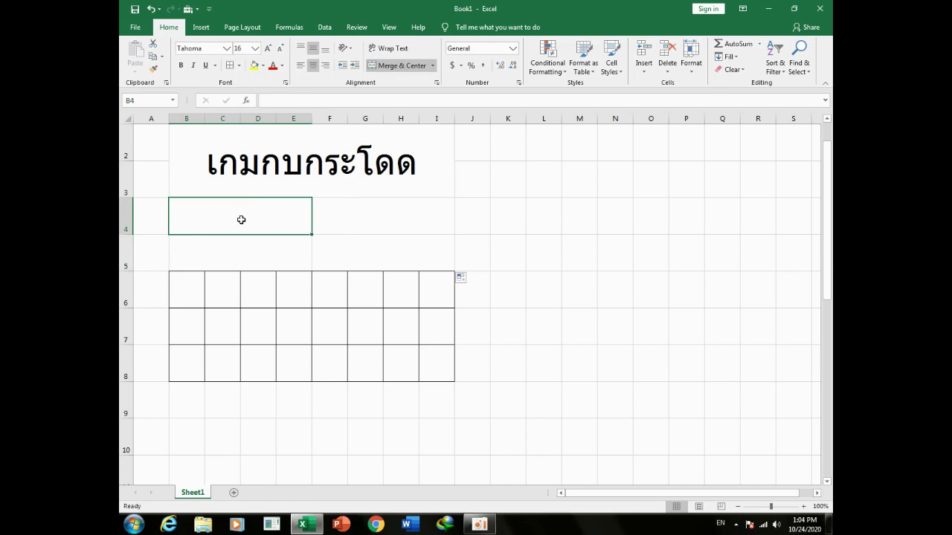
Enter the labels 'ระยะทาง' in B4 and 'เวลาที่เหลือ' in F4
text(คะแนน)
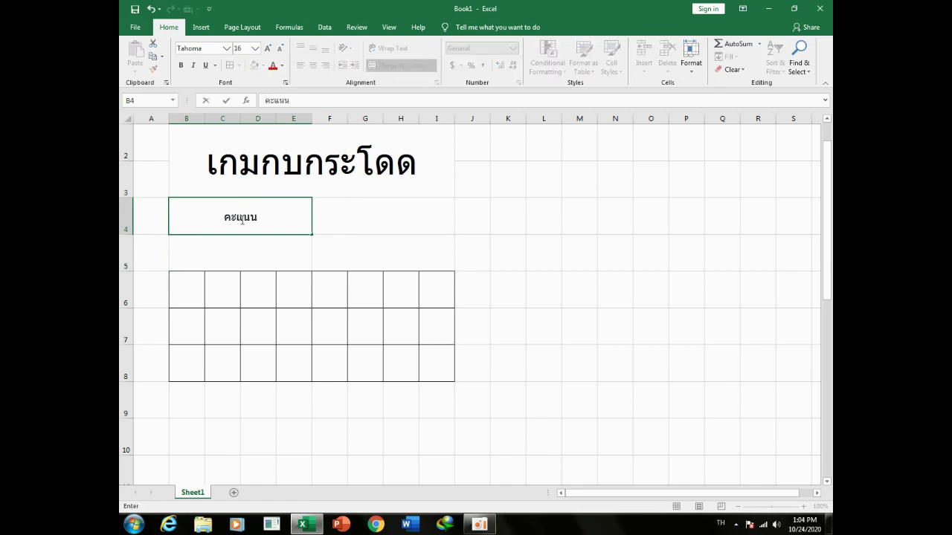
key(BackSpace)
key(BackSpace)
key(BackSpace)
key(BackSpace)
key(BackSpace)
text(ระยะทาง)
key(Tab)
text(เว)
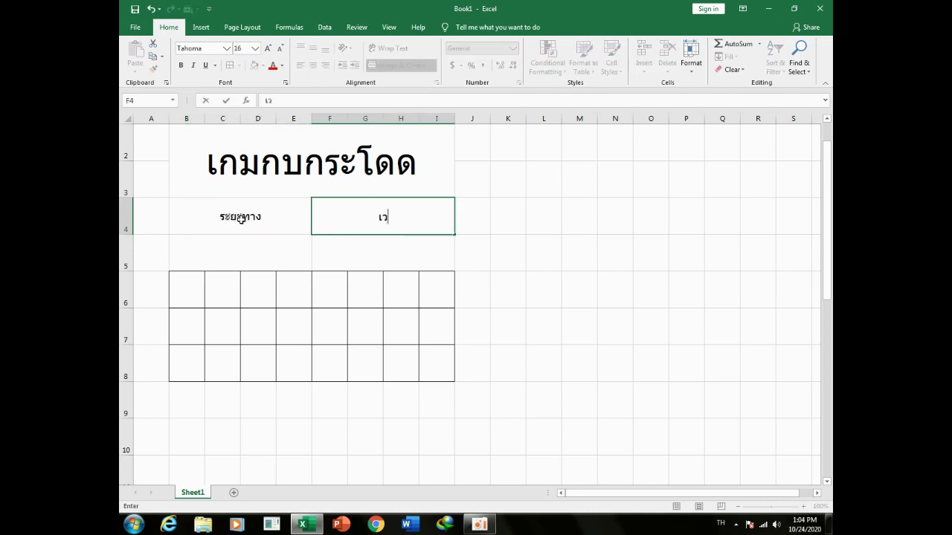
text(ลาที่เหลือ)
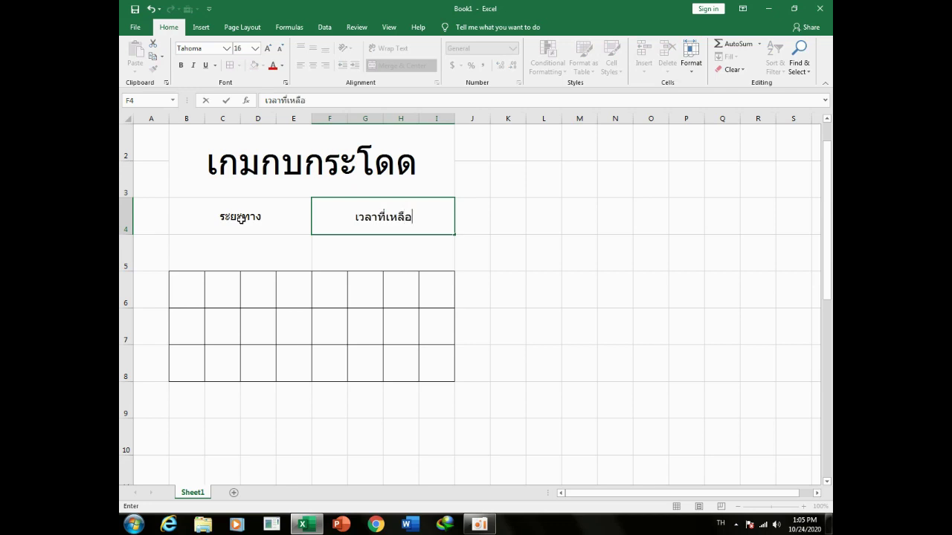
key(Return)
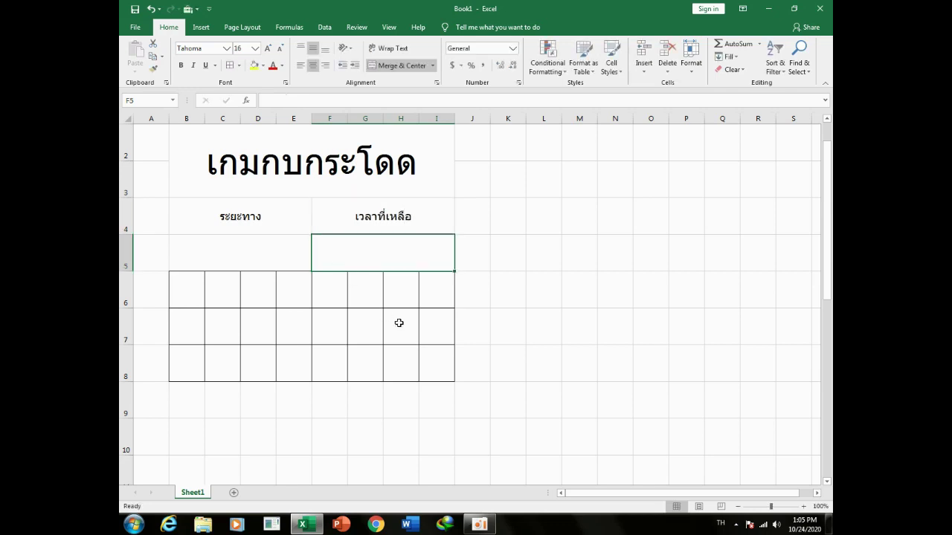
click(527, 338)
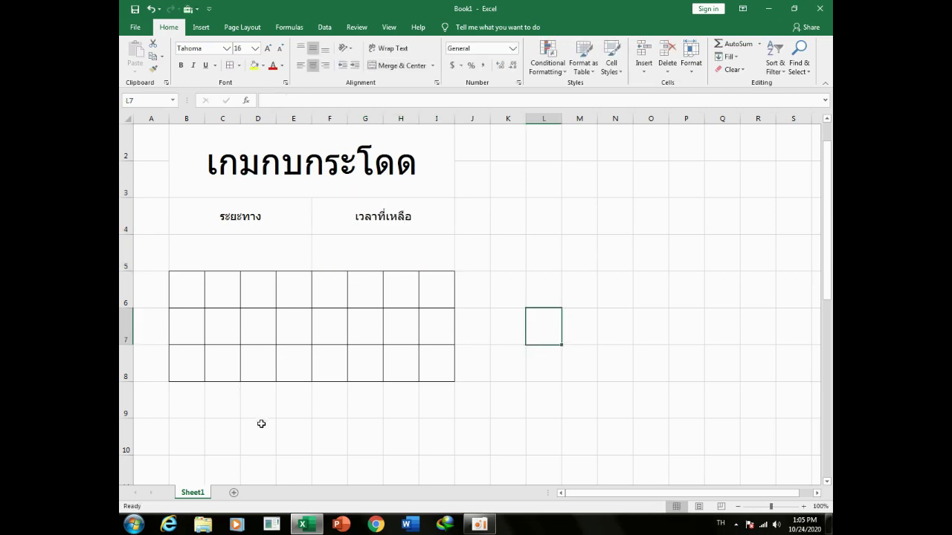
Merge row 9 below the board into two-column cells, starting with B9:C9
drag(229, 410, 253, 405)
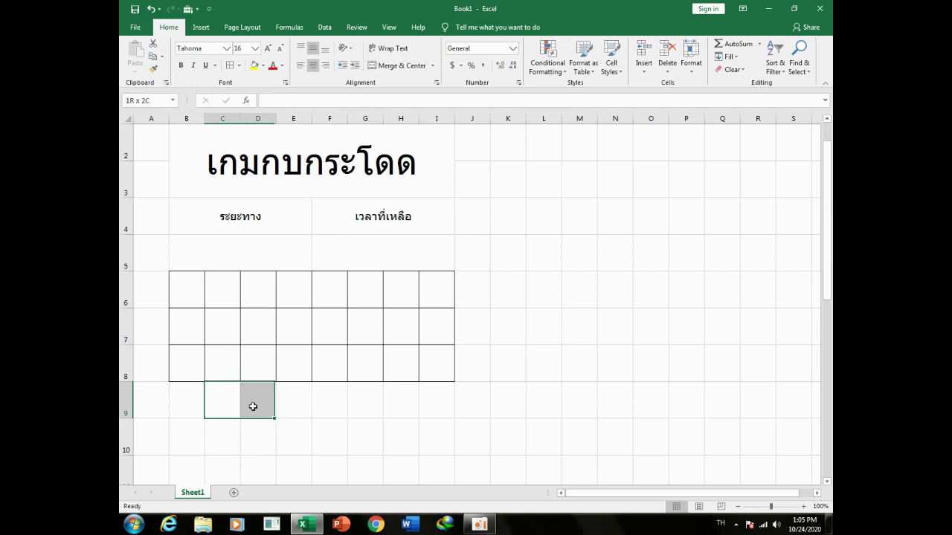
click(394, 65)
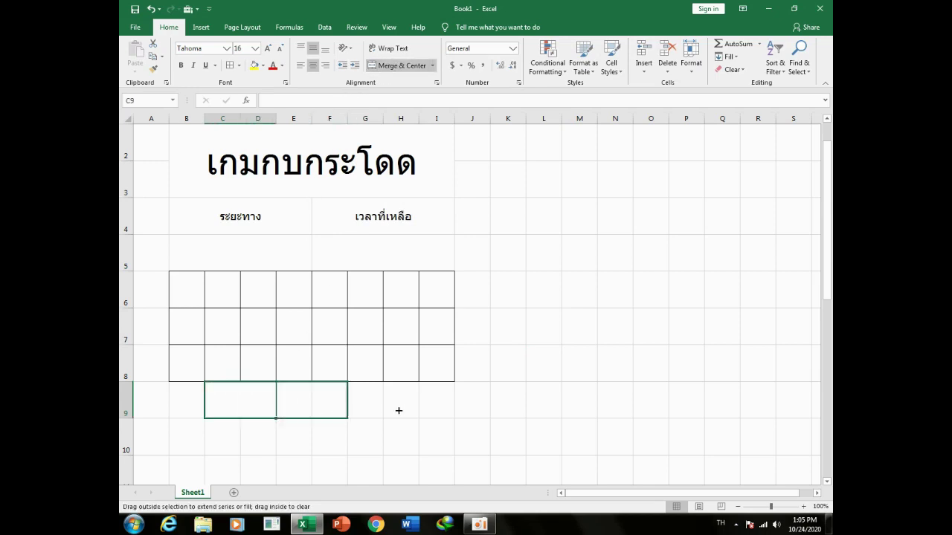
drag(277, 418, 439, 428)
mouse_move(243, 400)
mouse_down()
mouse_move(380, 400)
mouse_move(449, 434)
mouse_move(451, 399)
mouse_up()
click(405, 456)
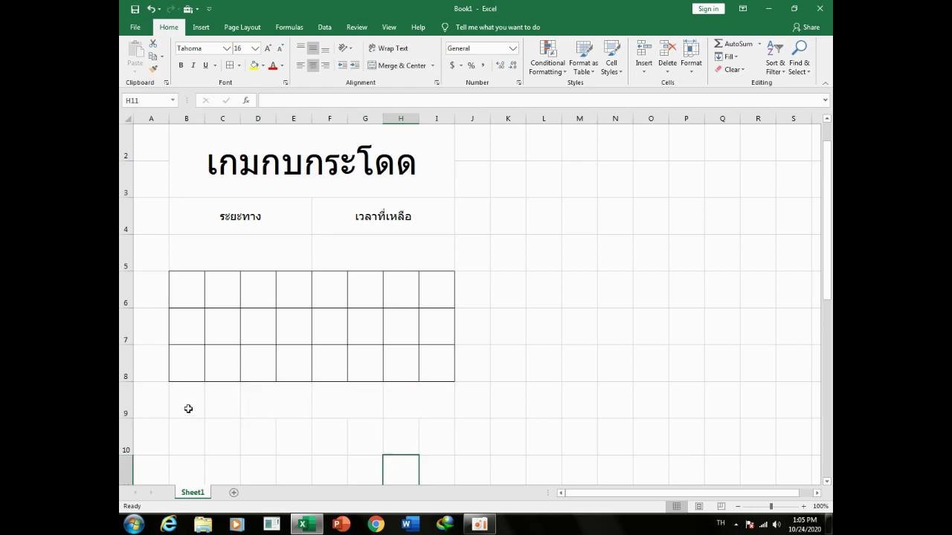
drag(187, 408, 216, 402)
click(394, 66)
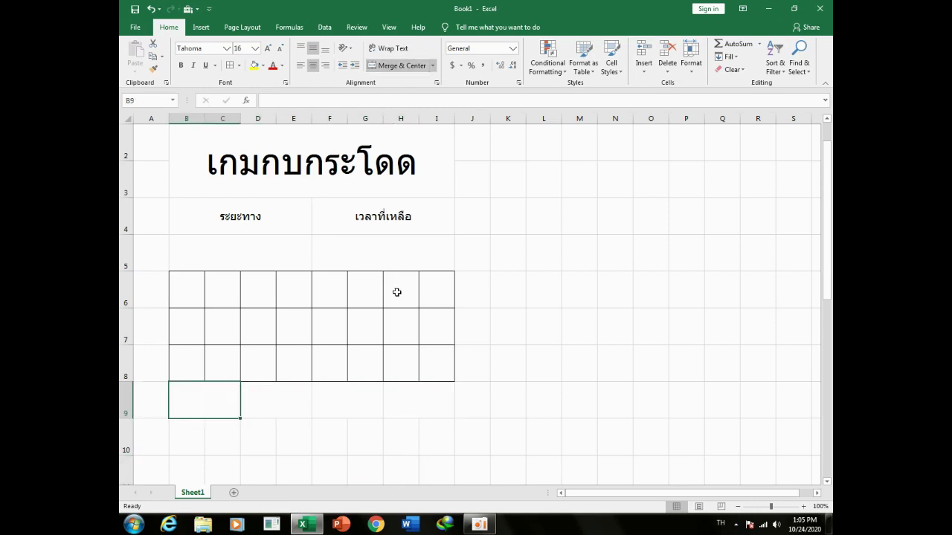
Enter the row 9 labels 'เริ่มเกม', '1 ช่อง', '2 ช่อง' and '3 ช่อง'
text(เริ)
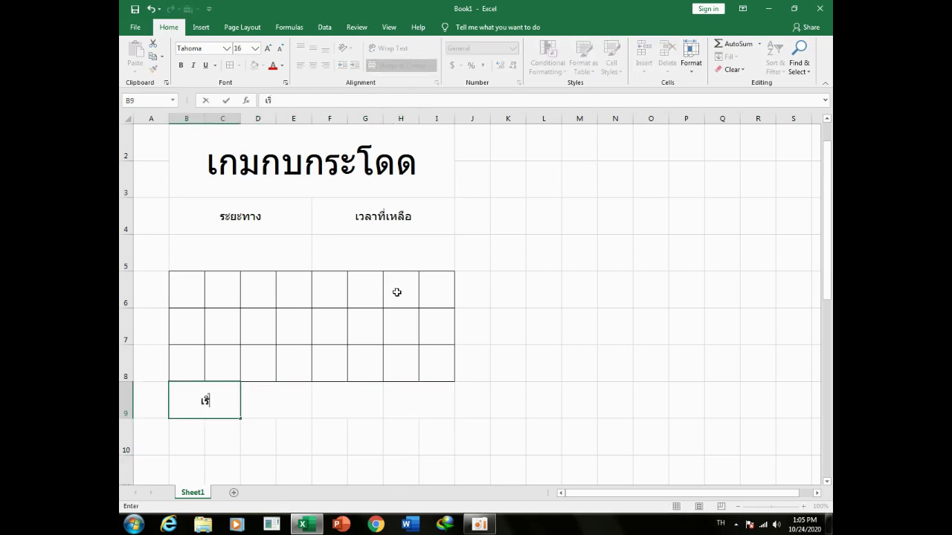
text(่มเกม)
key(Return)
key(Up)
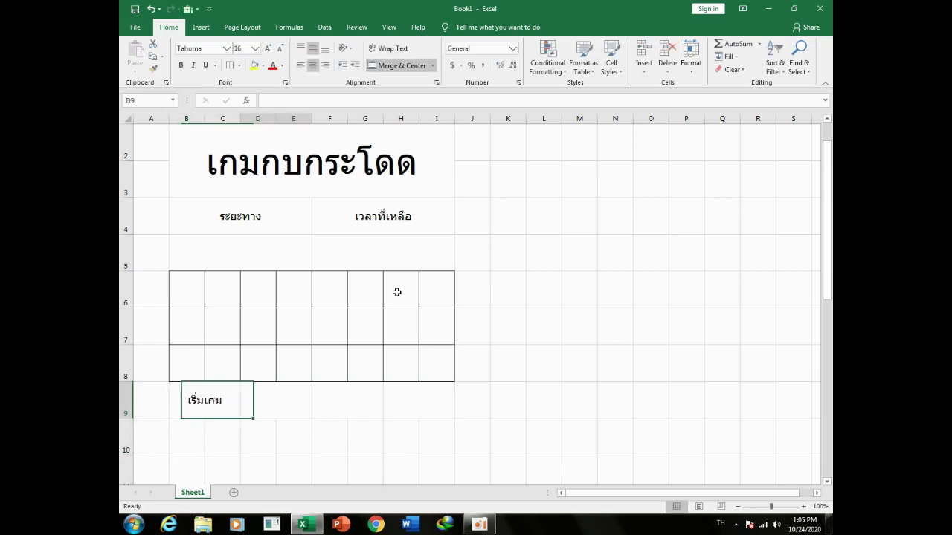
key(Right)
text(ช)
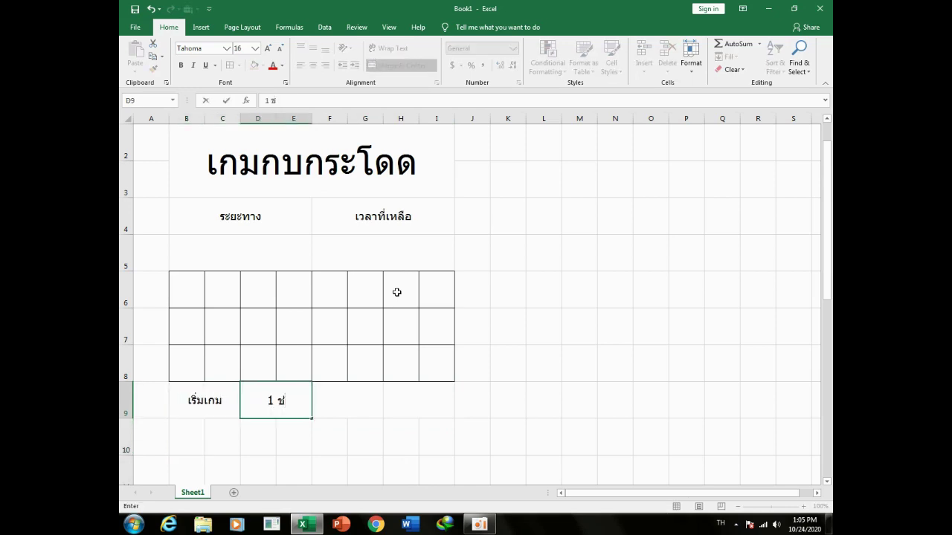
text(่อง)
key(Tab)
text(2)
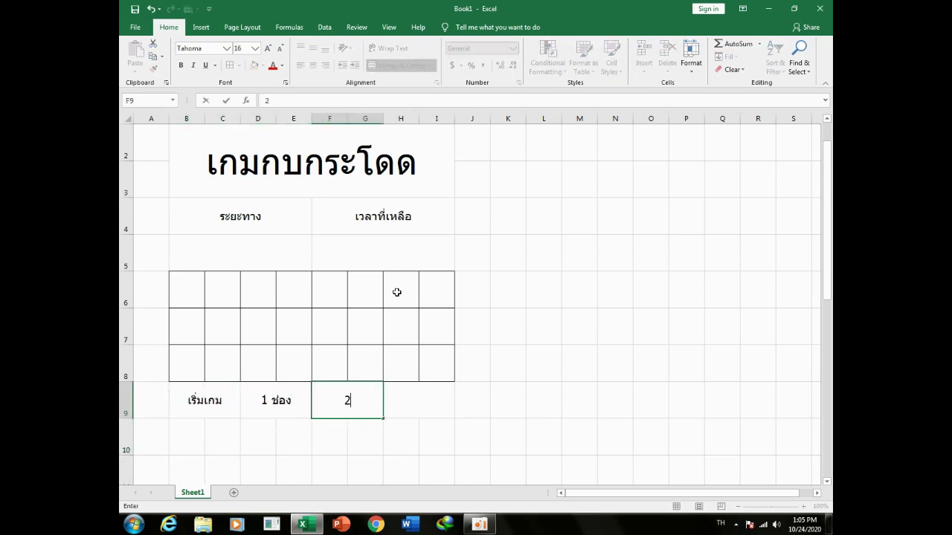
text( ช่อง)
key(Return)
key(Up)
key(Right)
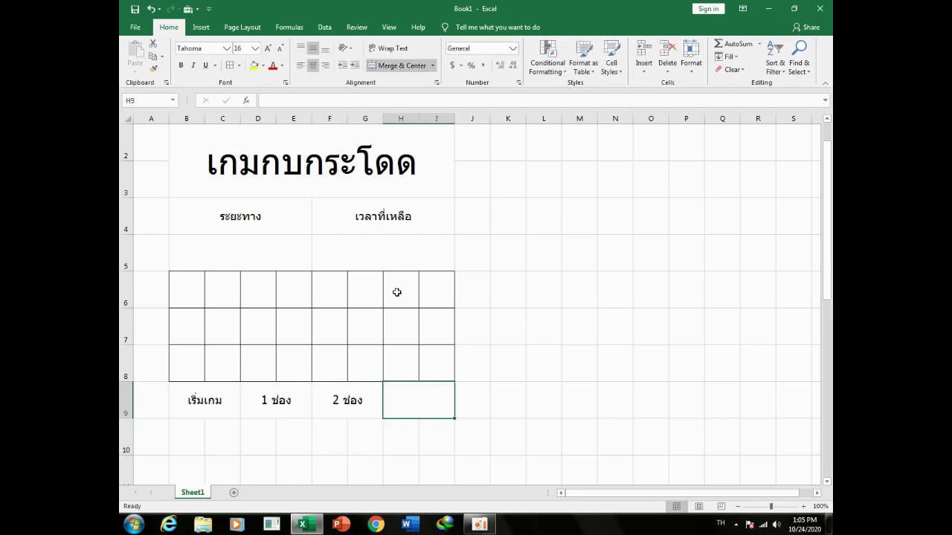
text(3 ช่อง)
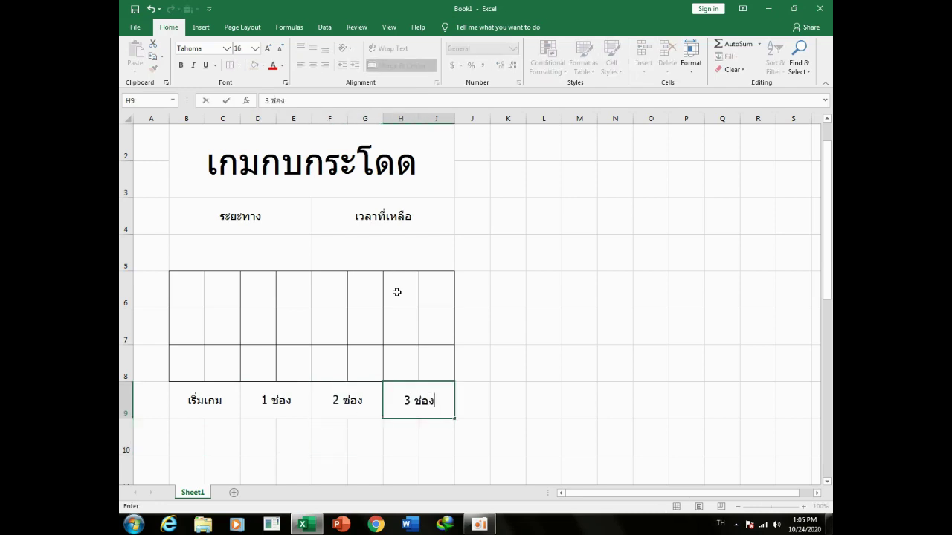
key(Return)
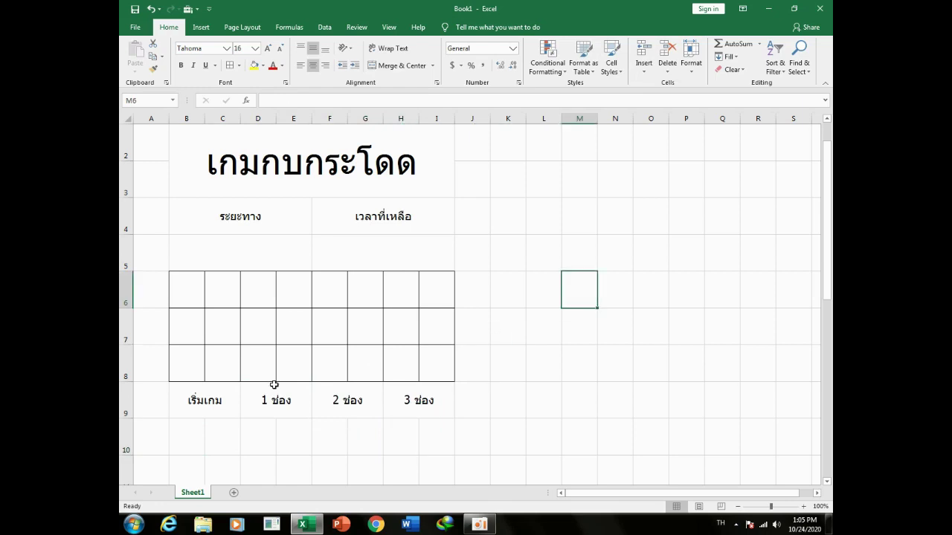
Apply All Borders to the row 9 labels B9:I9 and the title block B2:I5
drag(273, 387, 439, 401)
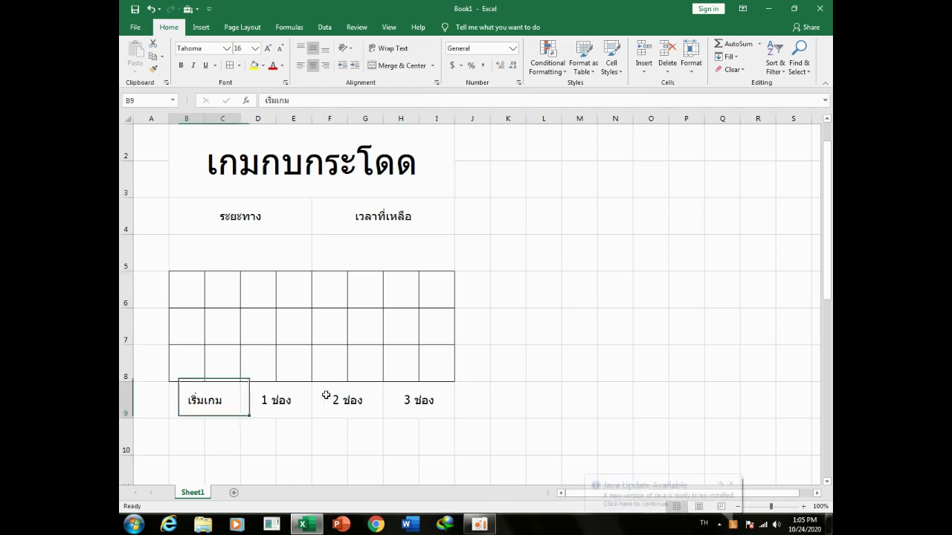
click(230, 65)
click(269, 183)
drag(281, 209, 305, 253)
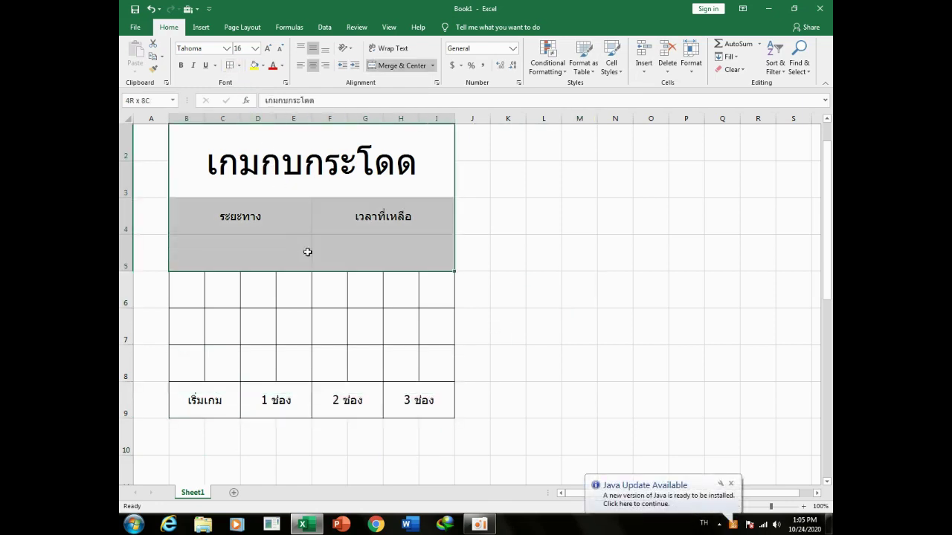
drag(555, 306, 554, 312)
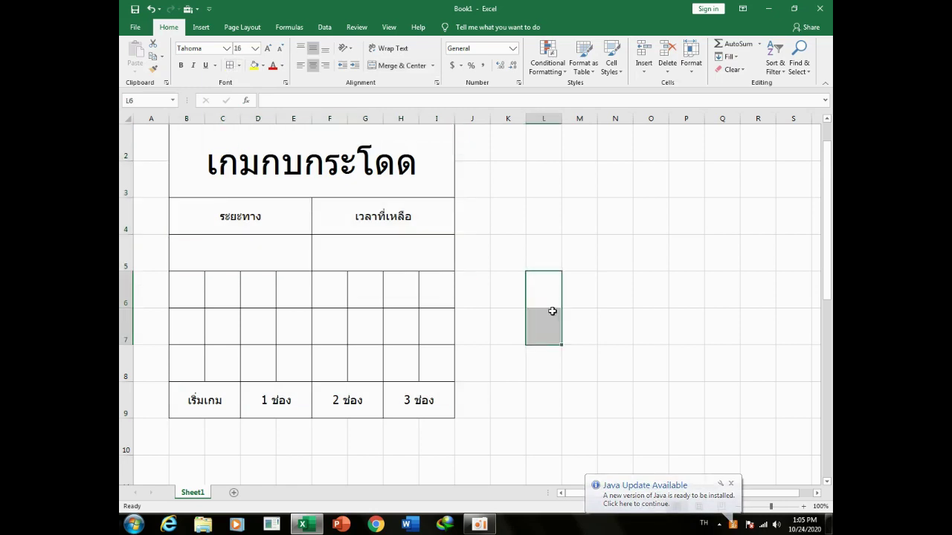
drag(828, 283, 828, 256)
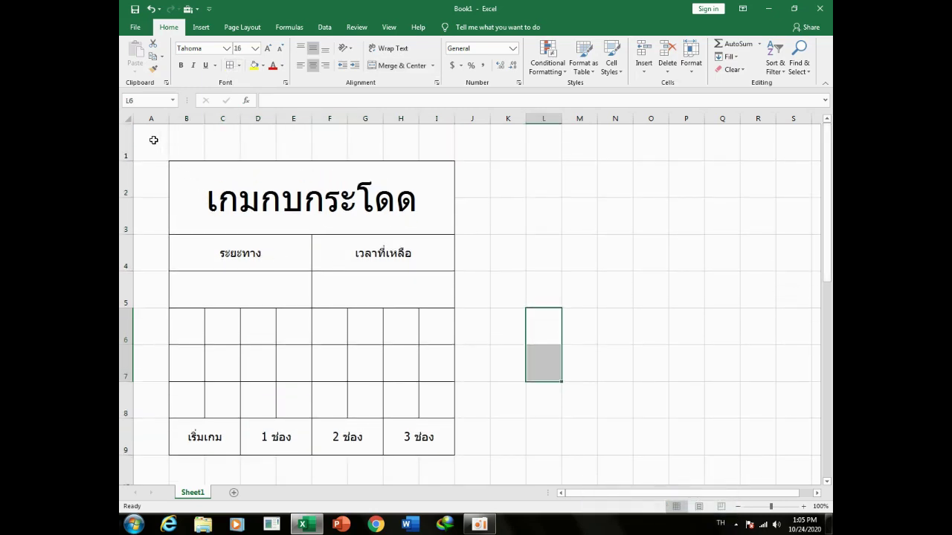
Fill row 1, row 10 and columns A and J around the board orange
mouse_move(153, 136)
mouse_down()
mouse_move(465, 145)
mouse_move(465, 435)
mouse_up()
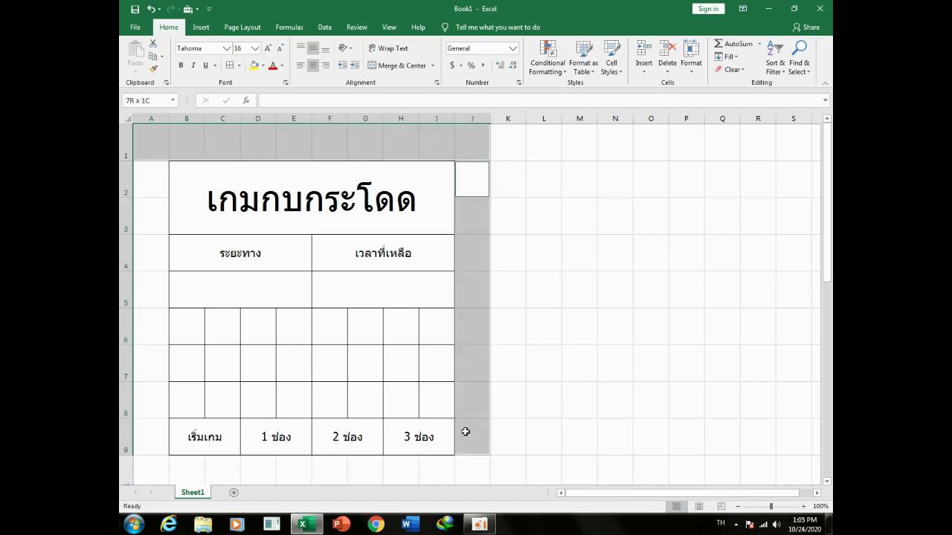
mouse_move(461, 480)
mouse_down()
mouse_move(191, 479)
mouse_move(151, 186)
mouse_up()
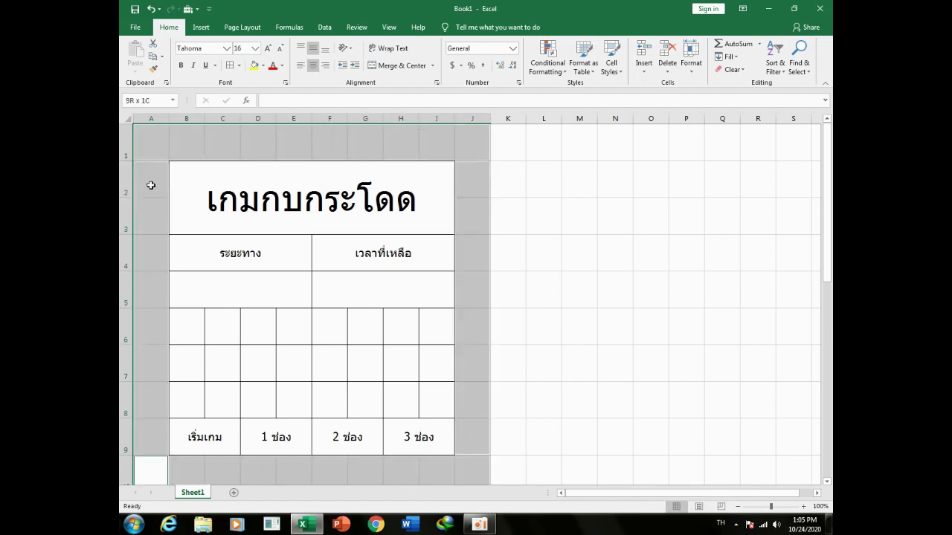
click(262, 66)
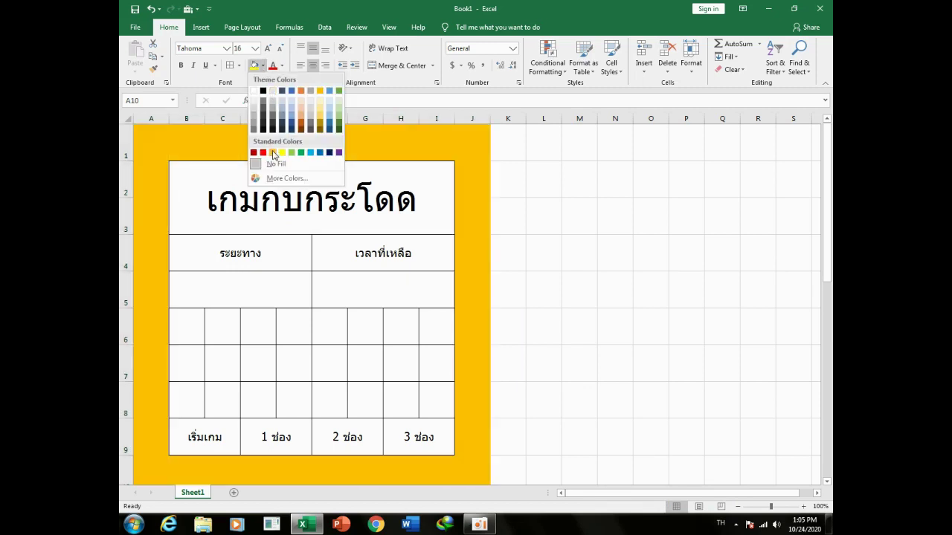
click(273, 153)
scroll(272, 149, down, 2)
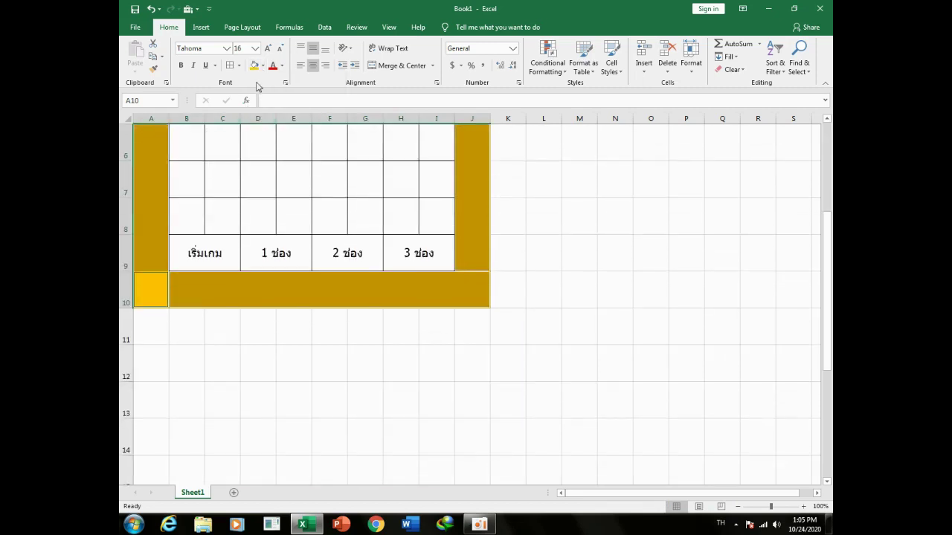
click(472, 363)
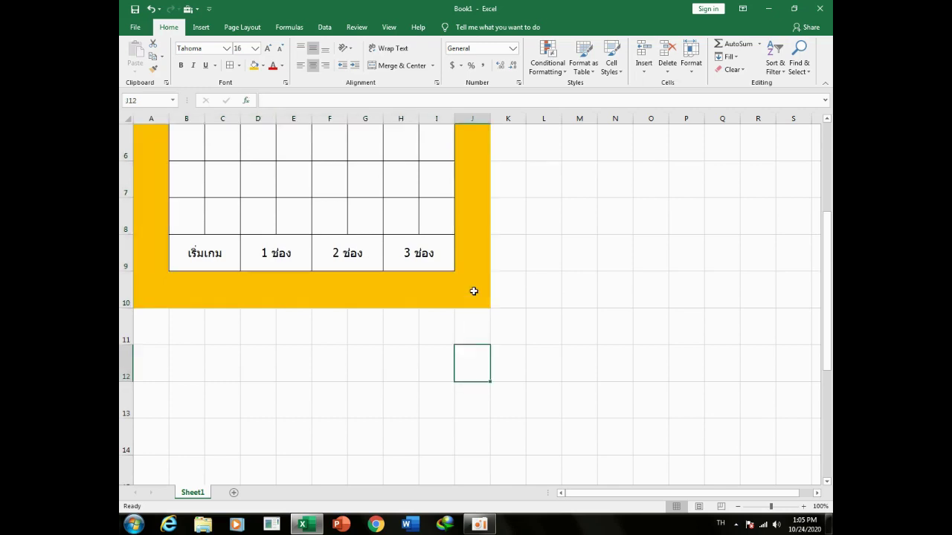
Give the whole A1:J10 area a thick outside border
click(474, 291)
click(499, 324)
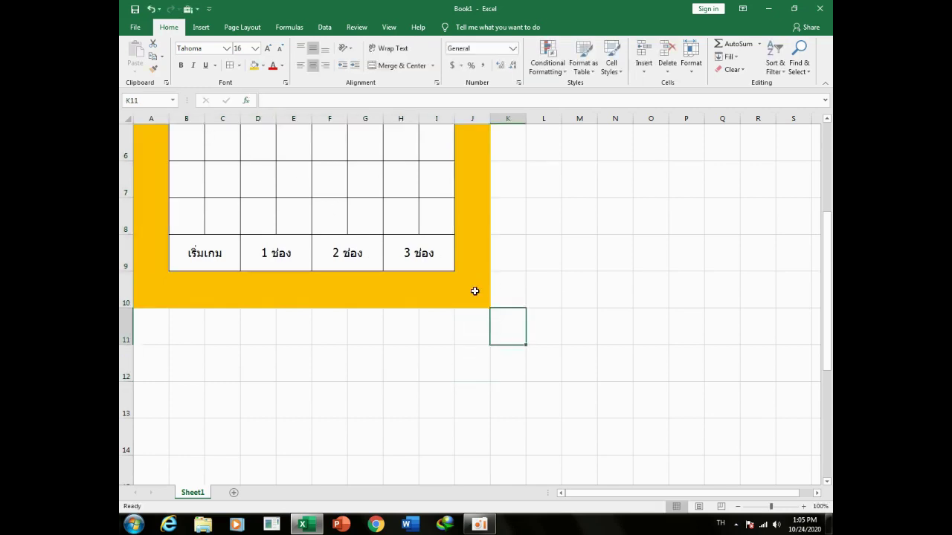
click(474, 291)
drag(827, 357, 827, 272)
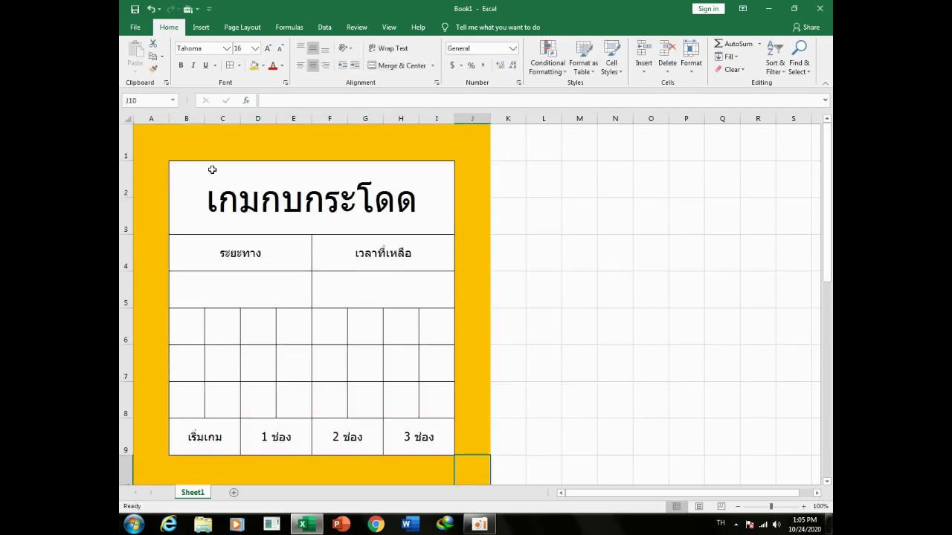
shift+click(155, 151)
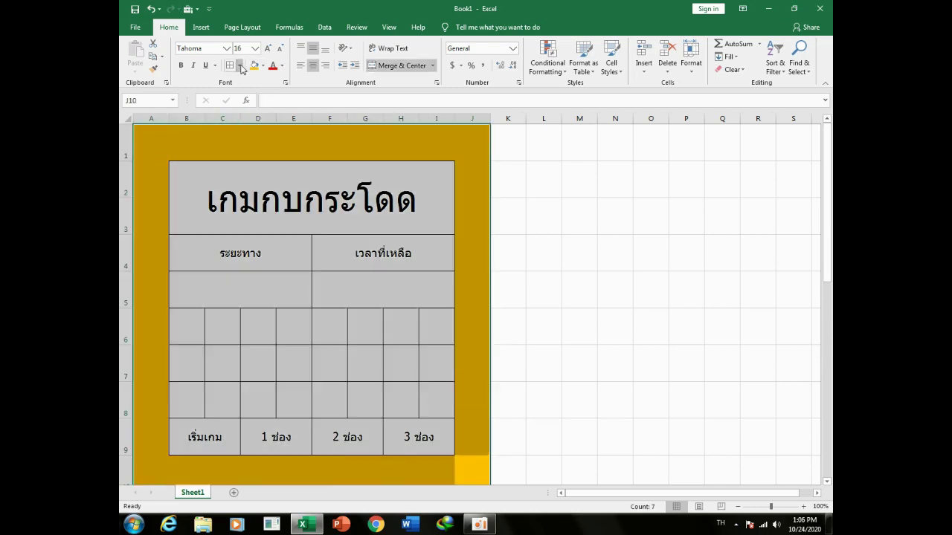
click(240, 66)
click(240, 183)
scroll(240, 183, down, 2)
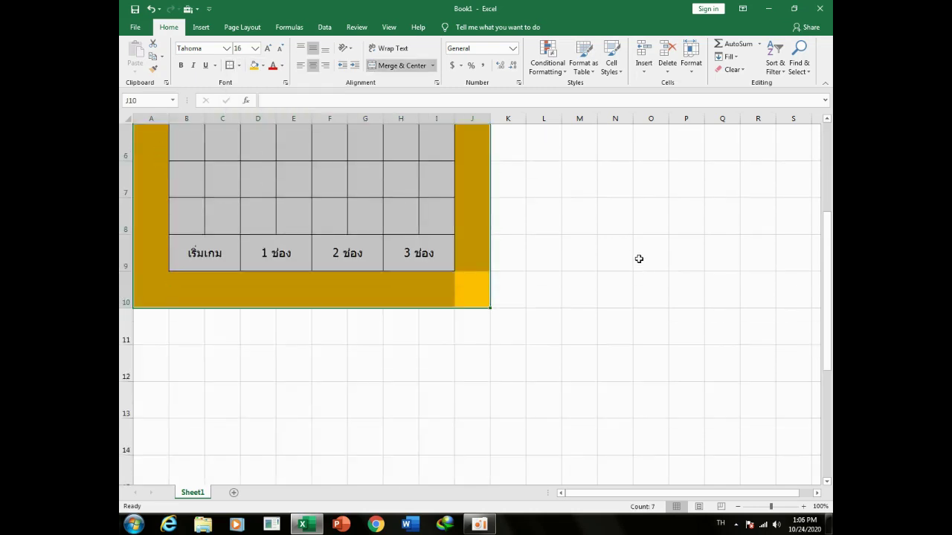
click(632, 260)
click(434, 256)
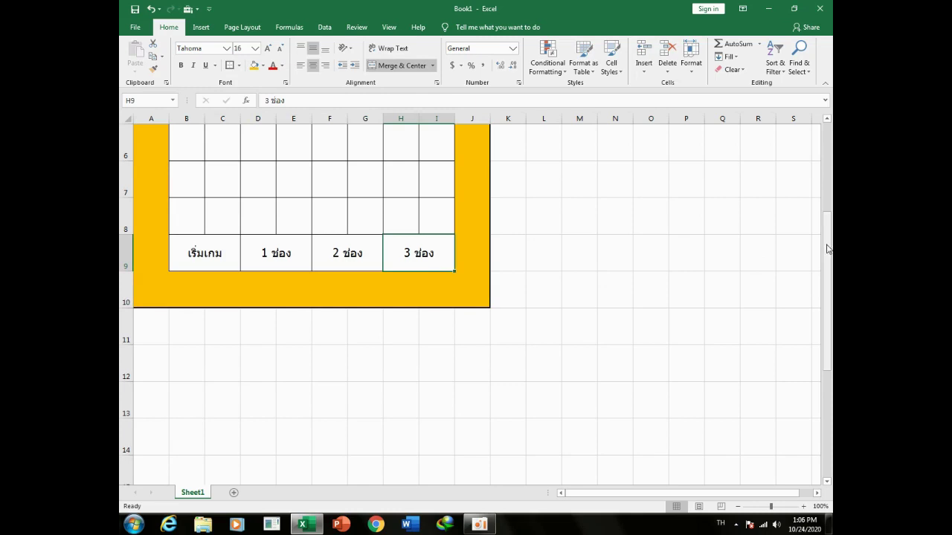
scroll(259, 206, up, 2)
shift+click(192, 197)
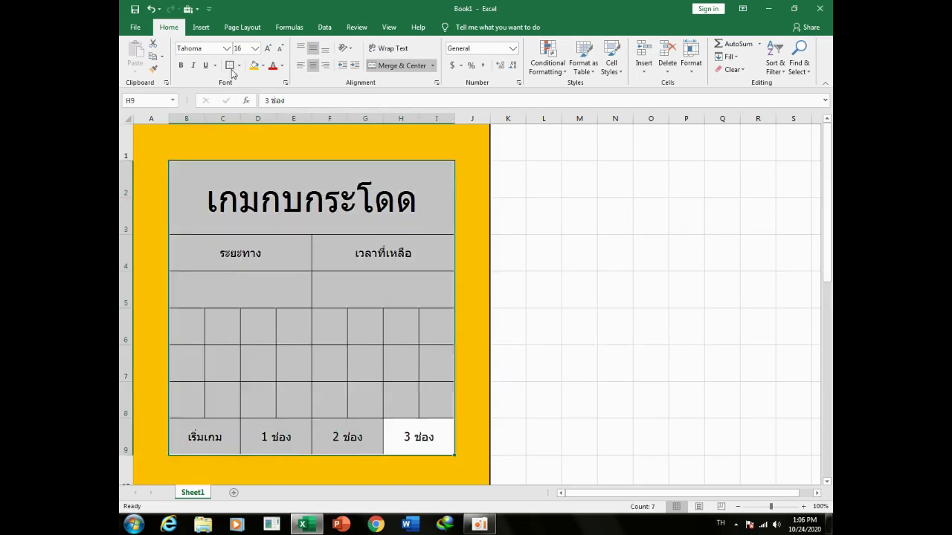
click(603, 265)
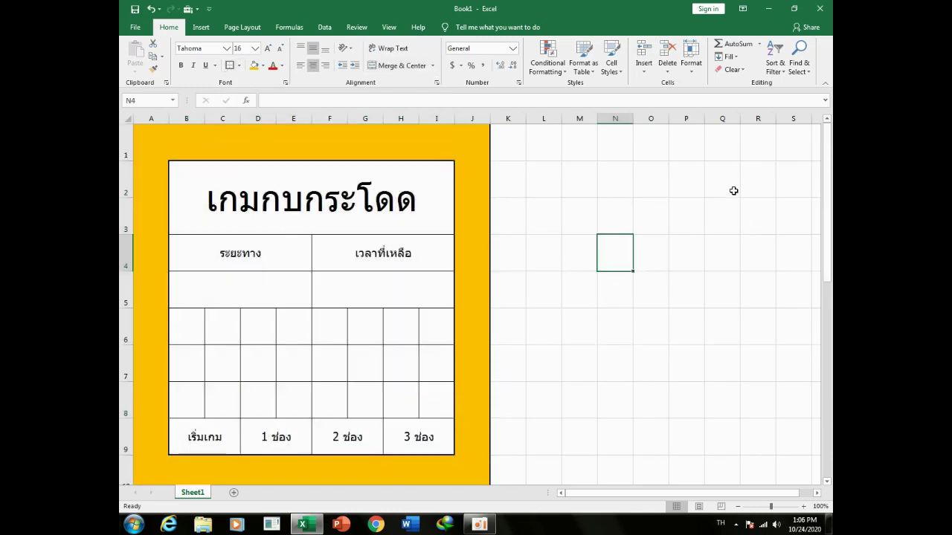
Merge C6:I6 into one black-filled bar, leaving B6 as a white square
drag(825, 196, 827, 212)
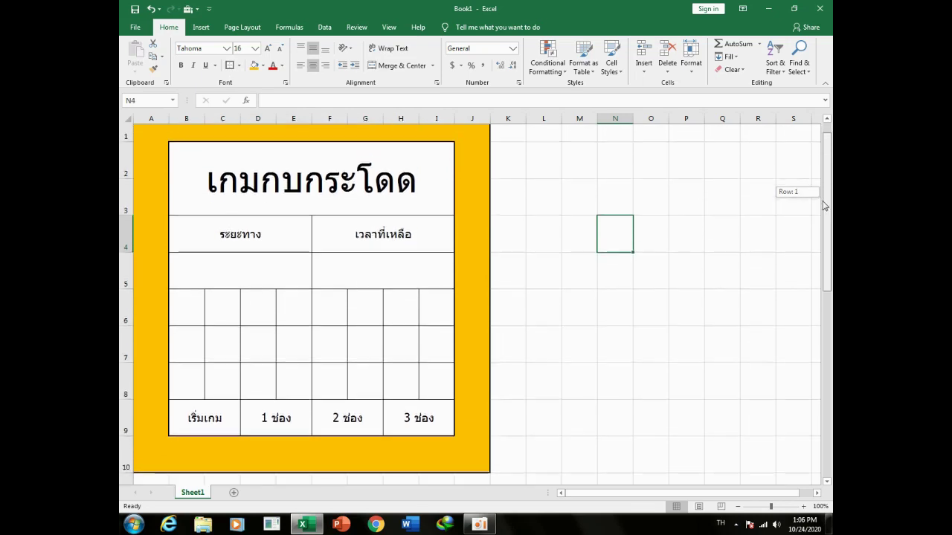
drag(184, 376, 244, 373)
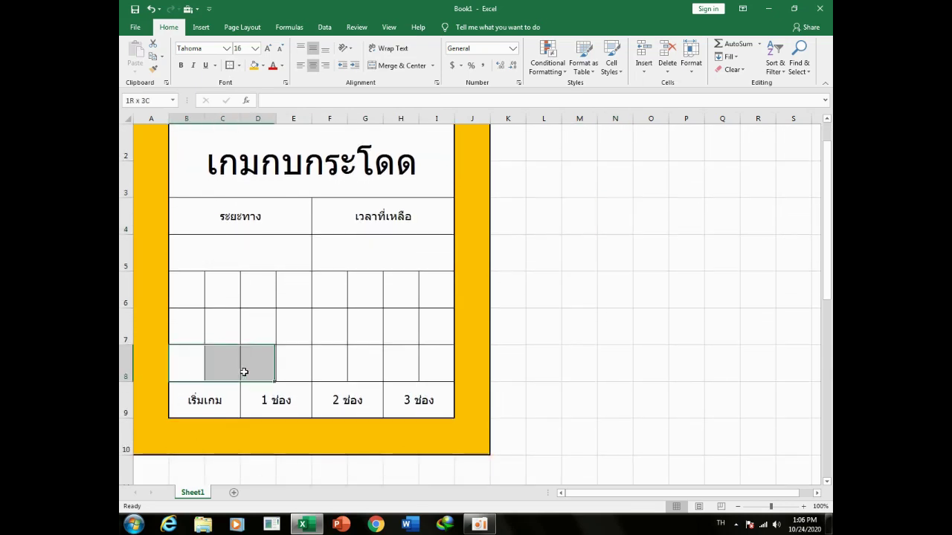
click(193, 362)
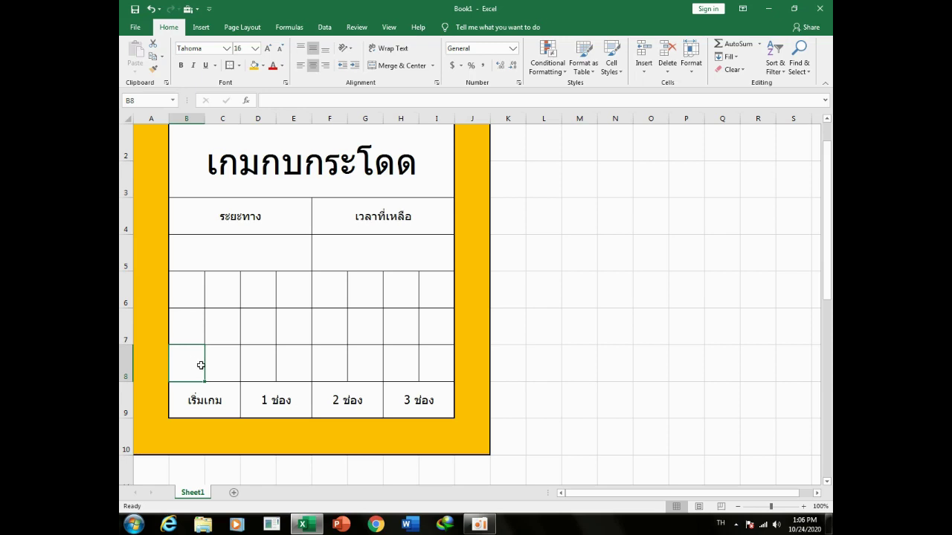
drag(227, 297, 421, 291)
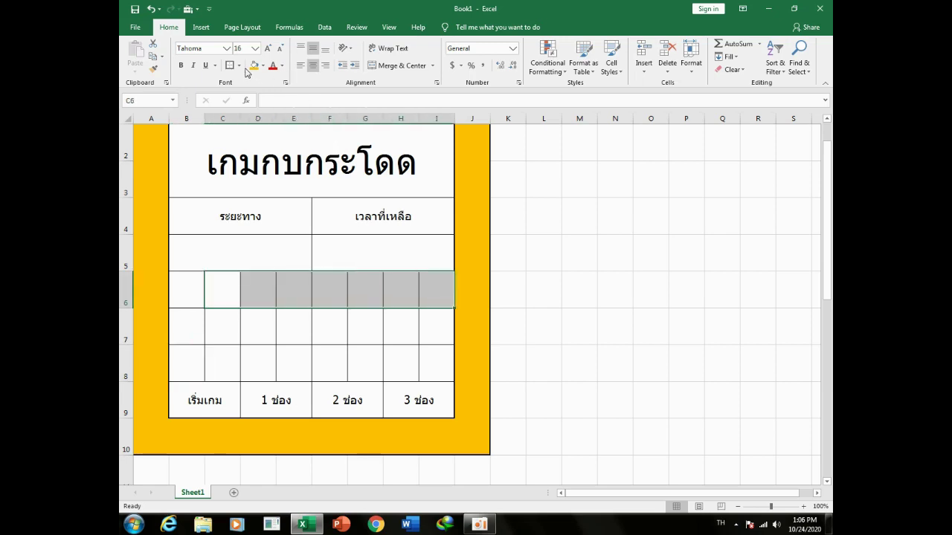
click(395, 65)
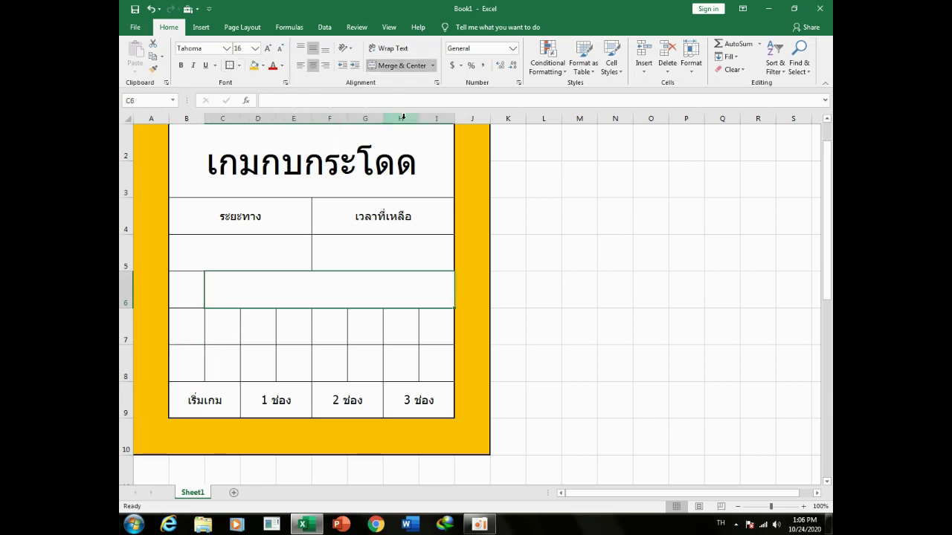
click(266, 67)
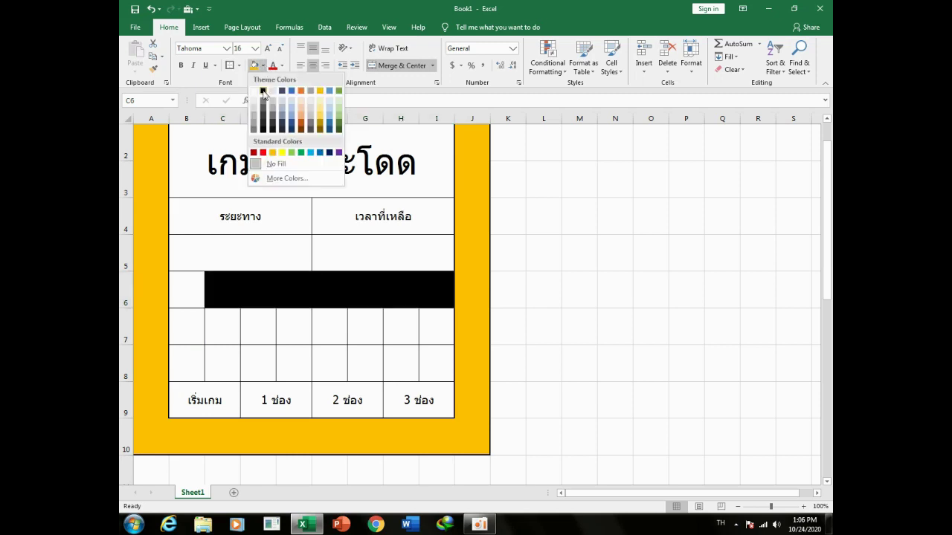
click(265, 92)
click(375, 247)
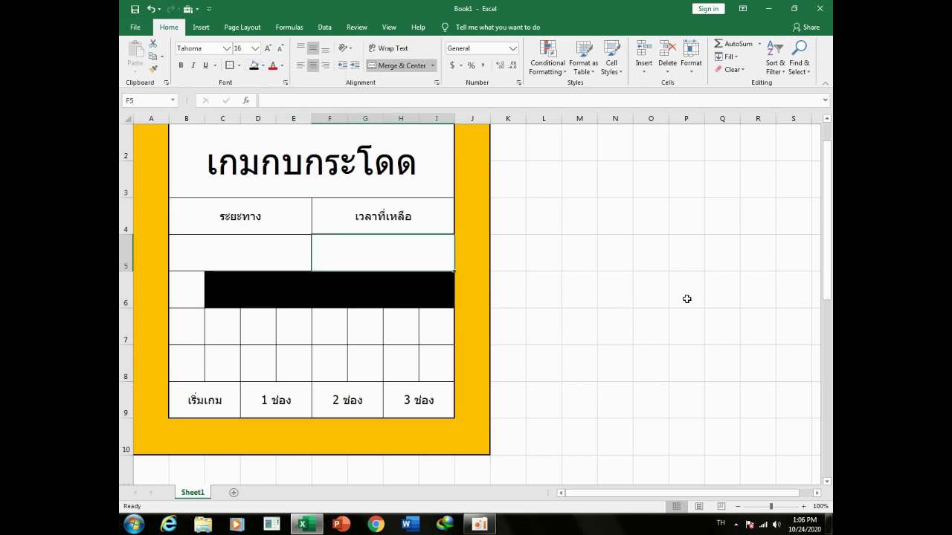
click(619, 335)
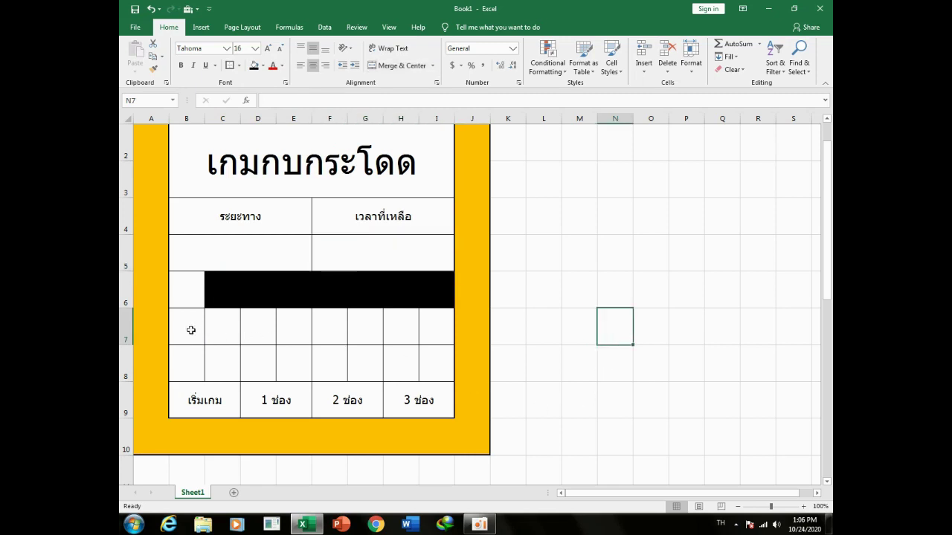
Put outside borders around the strips L8:S8 and L9:S9 beside the board
drag(187, 367, 431, 369)
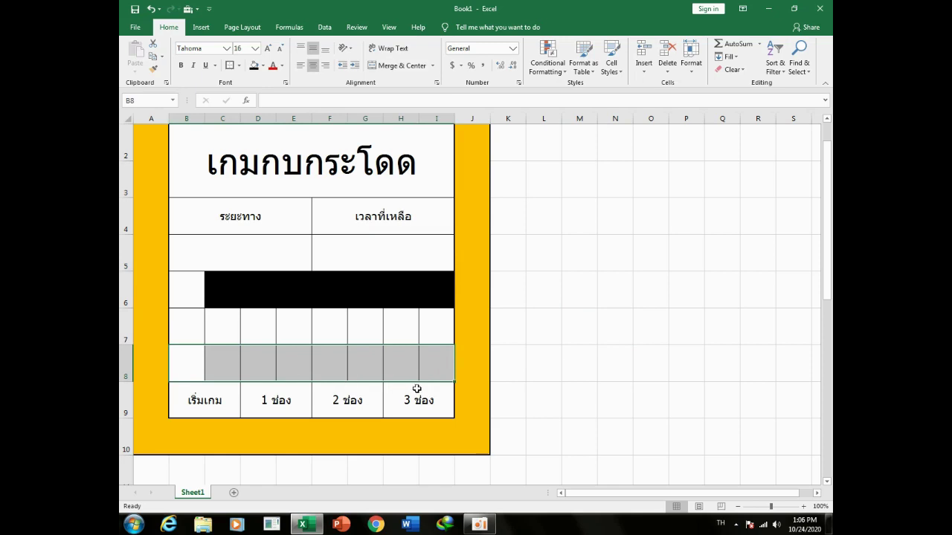
click(597, 395)
click(545, 367)
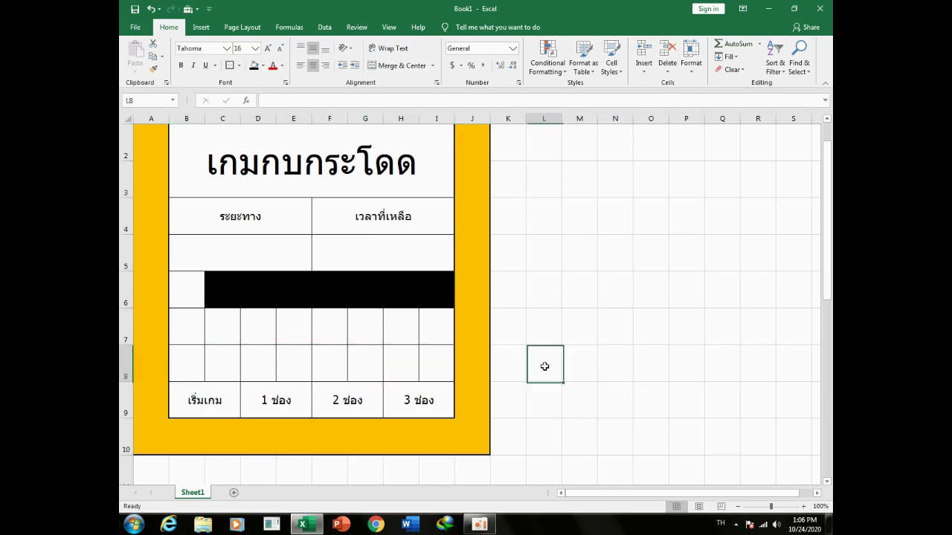
drag(557, 372, 793, 370)
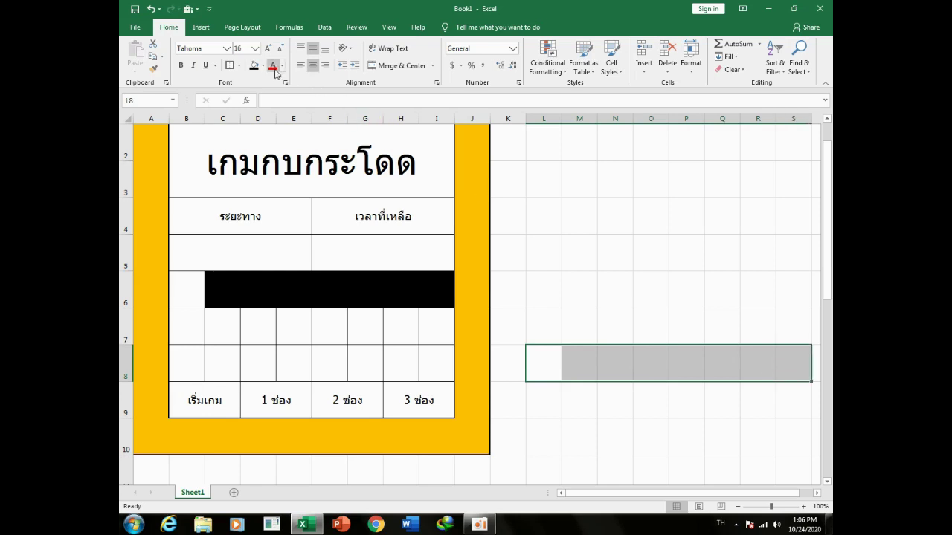
click(228, 66)
click(542, 363)
mouse_move(542, 408)
mouse_down()
mouse_move(599, 395)
mouse_move(794, 395)
mouse_up()
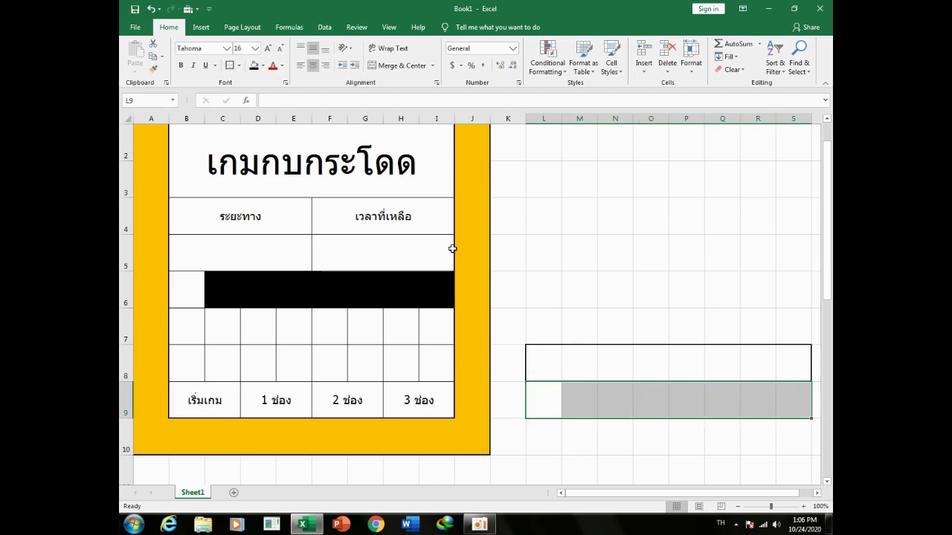
click(818, 494)
click(722, 470)
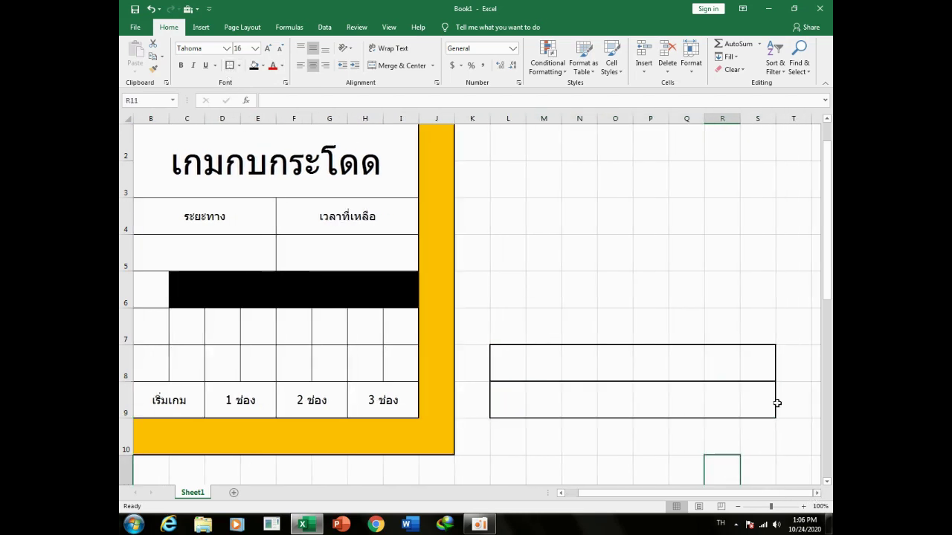
click(817, 493)
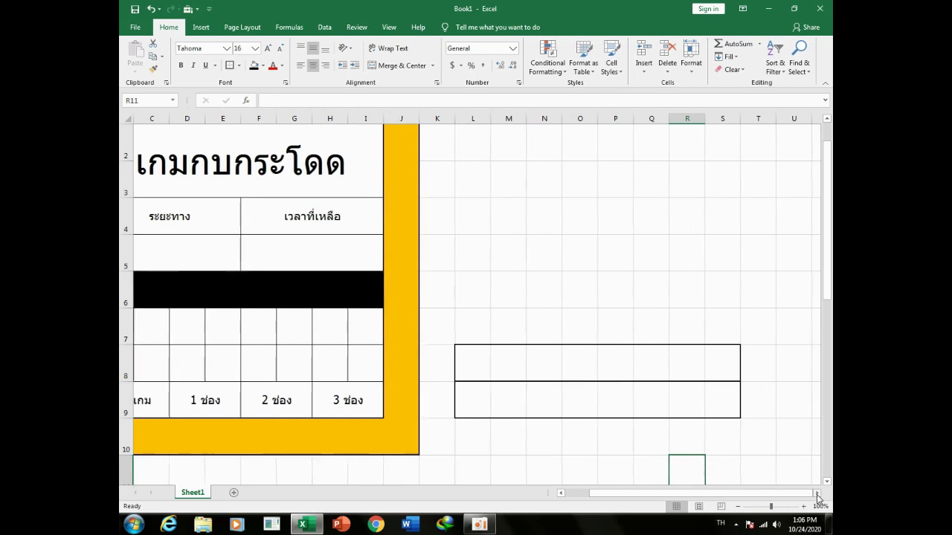
click(817, 493)
click(723, 330)
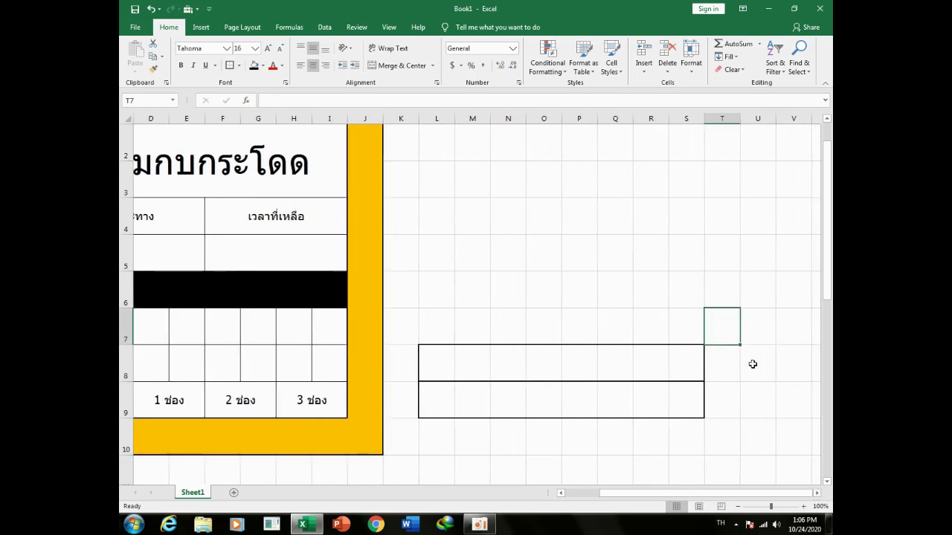
click(753, 364)
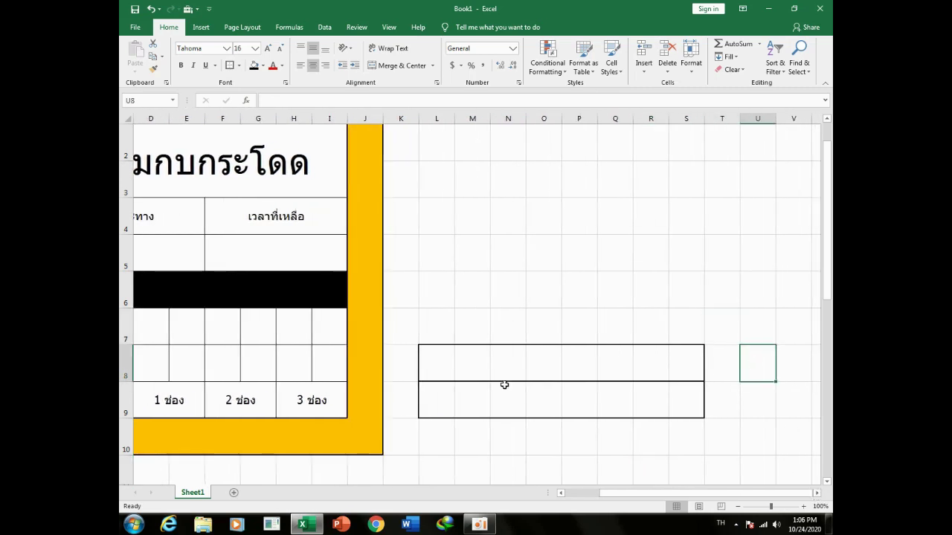
Enter 1 in every cell from L9 through S9
click(428, 360)
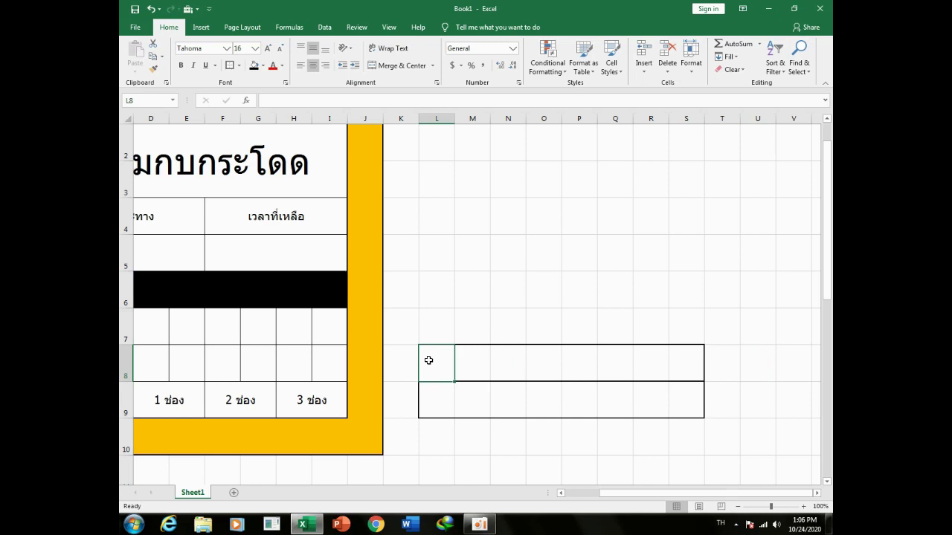
key(Down)
text(1	1	1	1	1	)
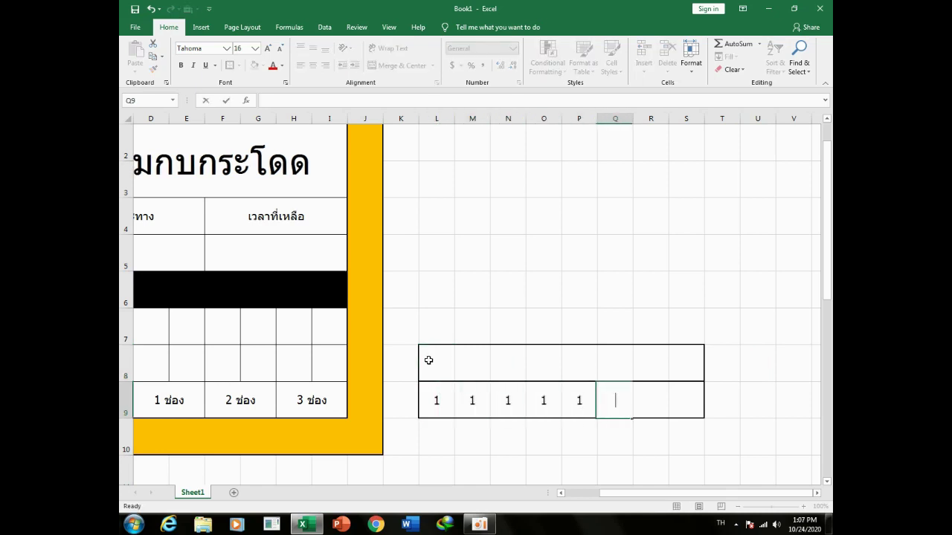
text(1	1	1)
key(Tab)
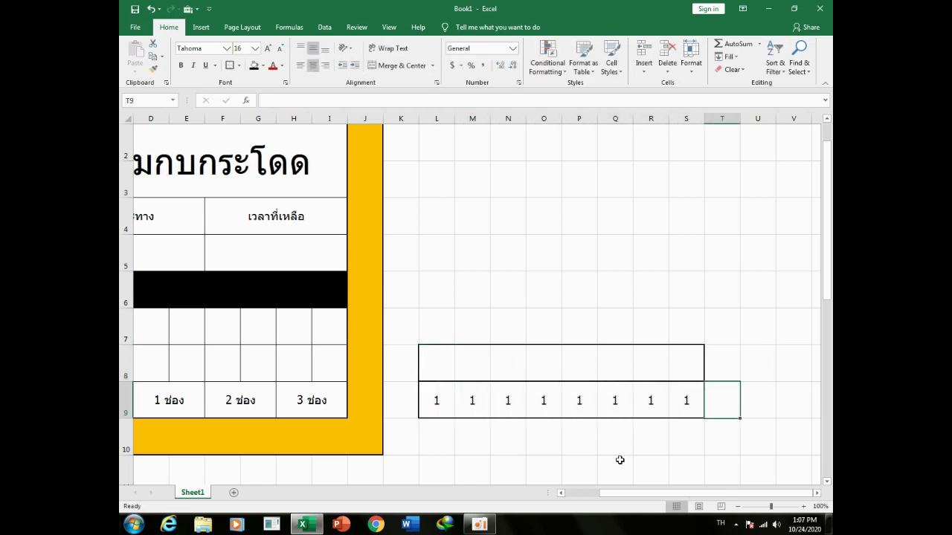
drag(617, 493, 583, 493)
click(183, 361)
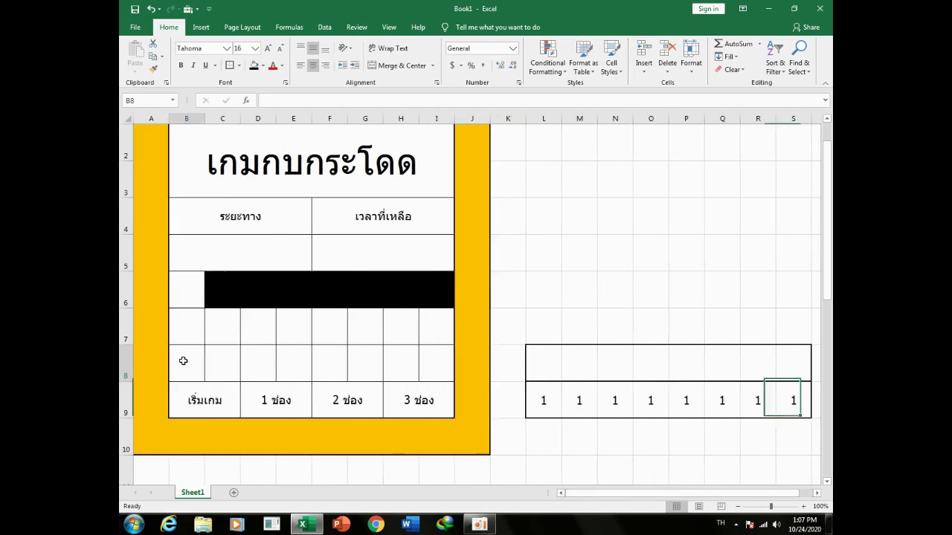
drag(183, 361, 446, 361)
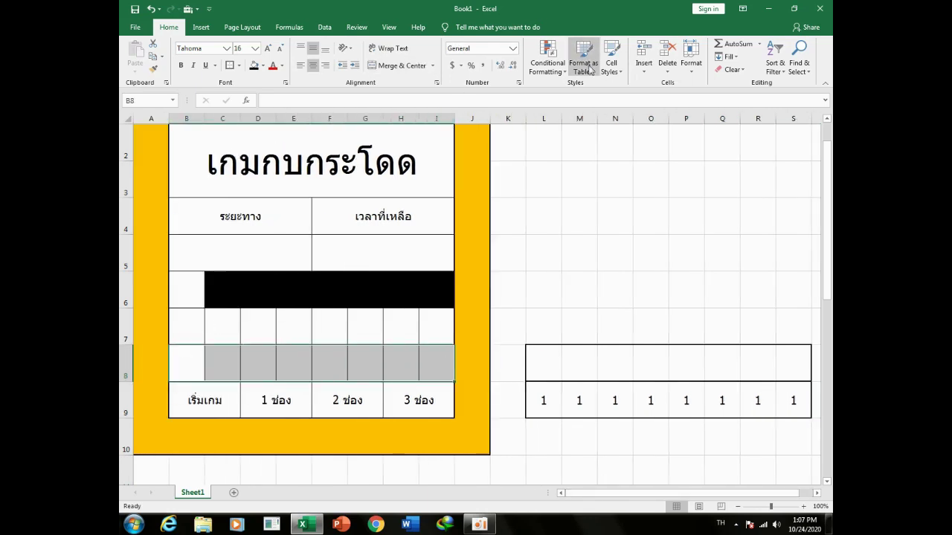
Add a formula rule =L9=1 to B8:I8 that fills cells dark gold
click(547, 63)
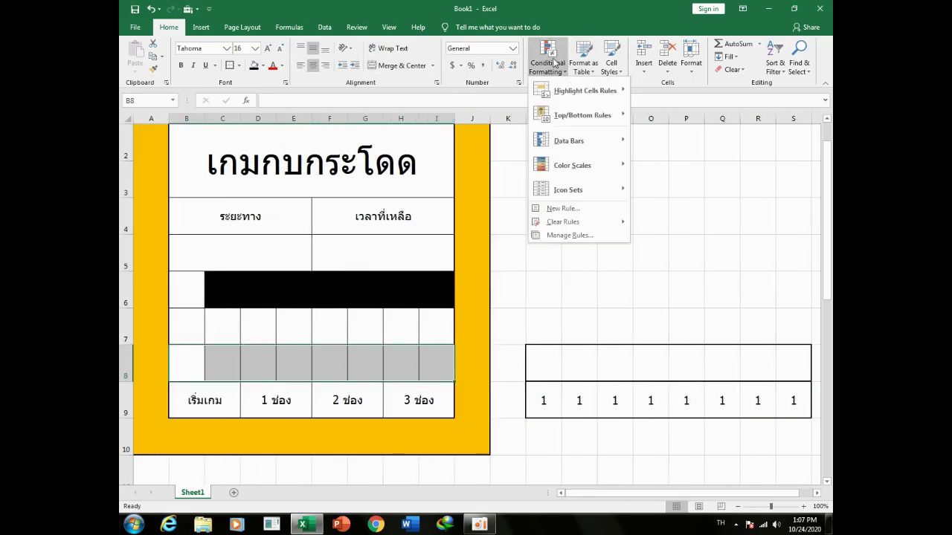
click(566, 208)
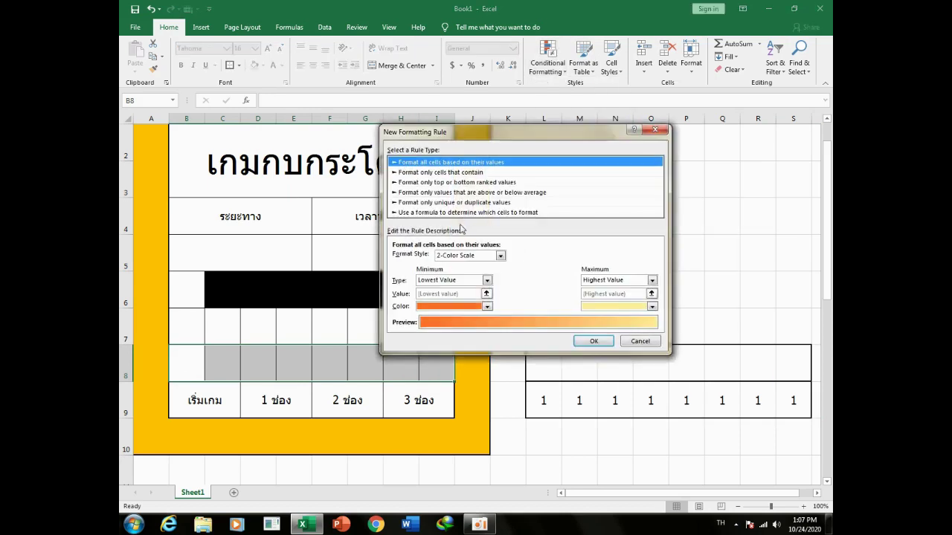
click(464, 213)
click(574, 258)
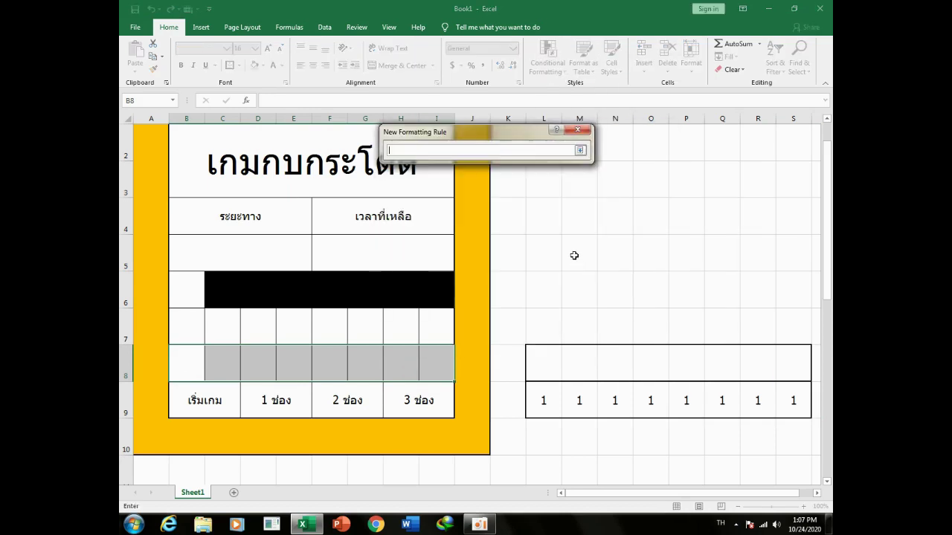
click(542, 399)
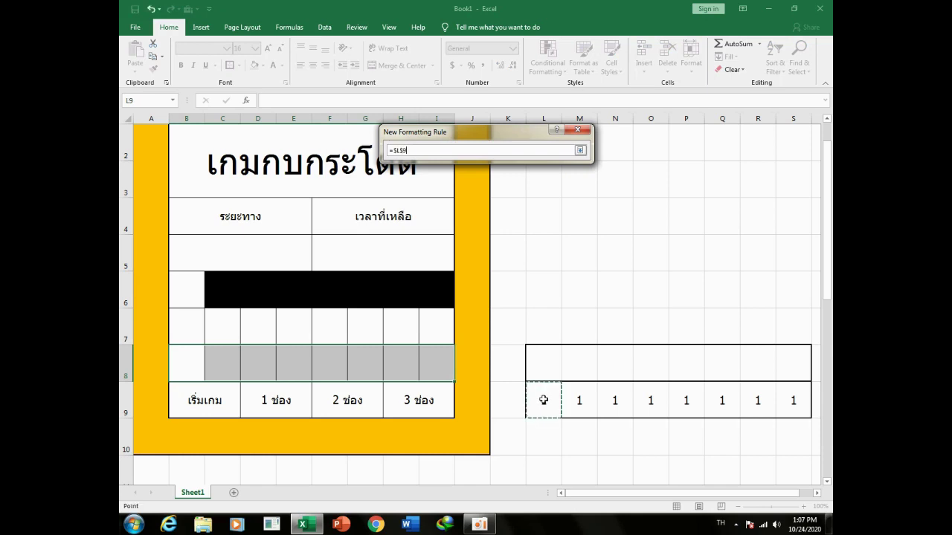
text(ช)
text(1)
key(Return)
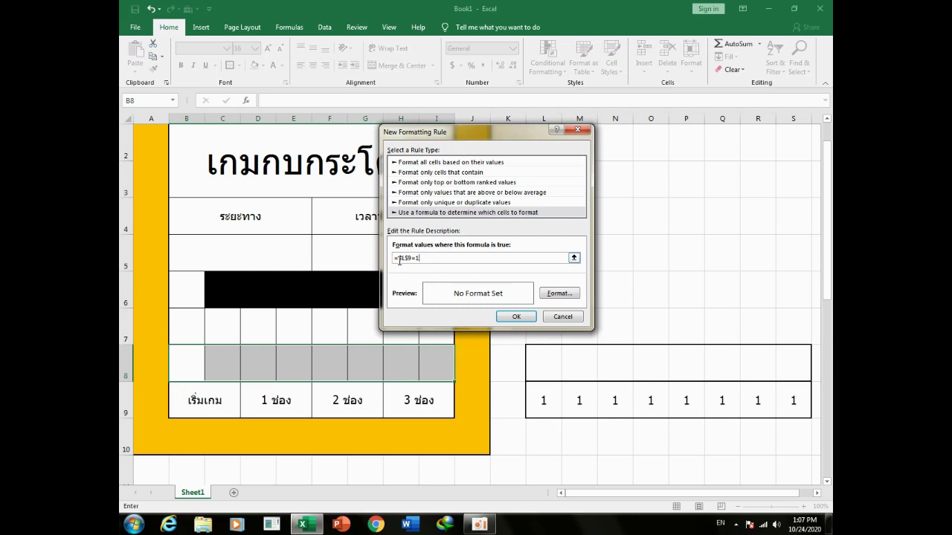
key(Right)
key(BackSpace)
key(BackSpace)
click(559, 293)
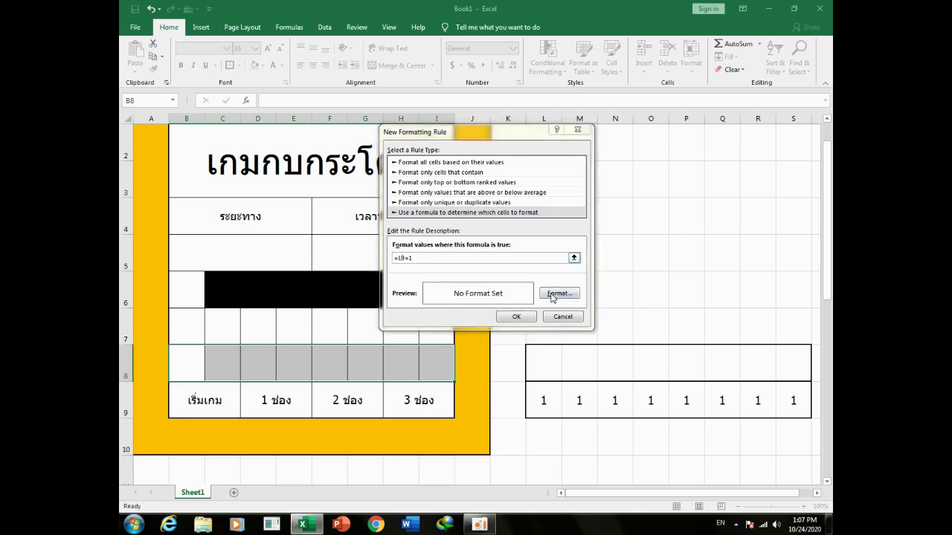
click(492, 104)
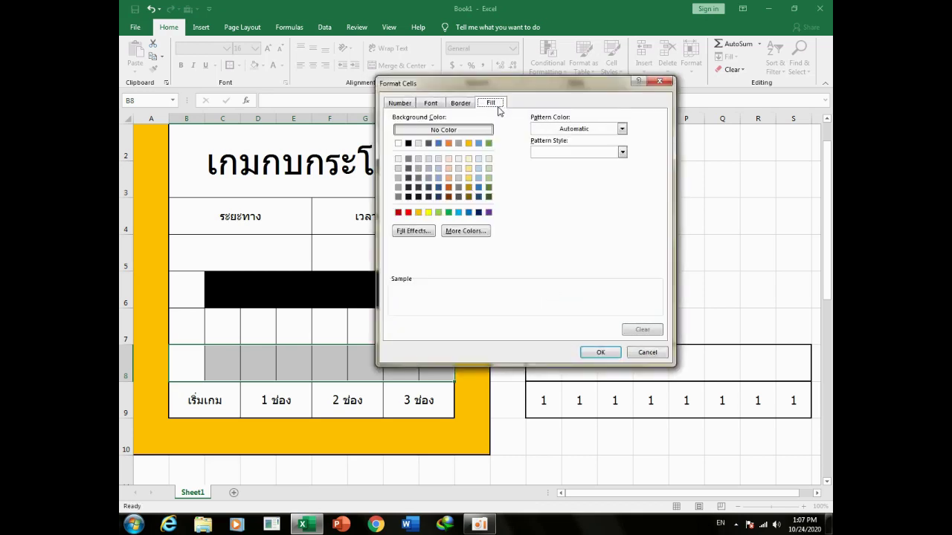
click(449, 213)
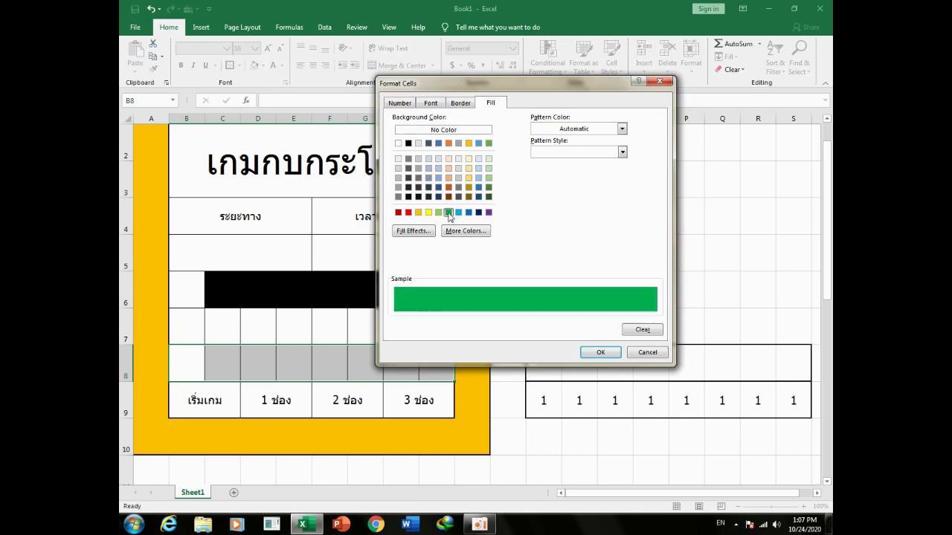
click(469, 189)
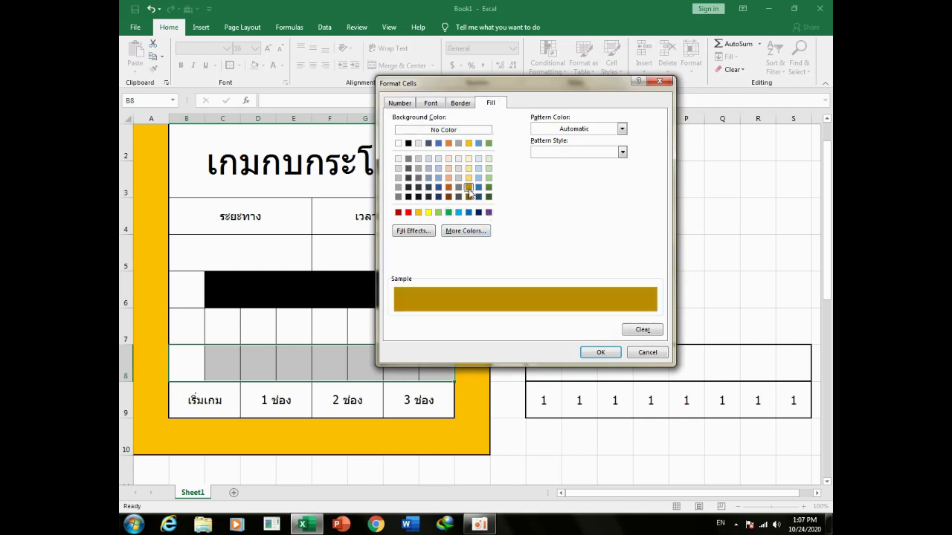
click(606, 353)
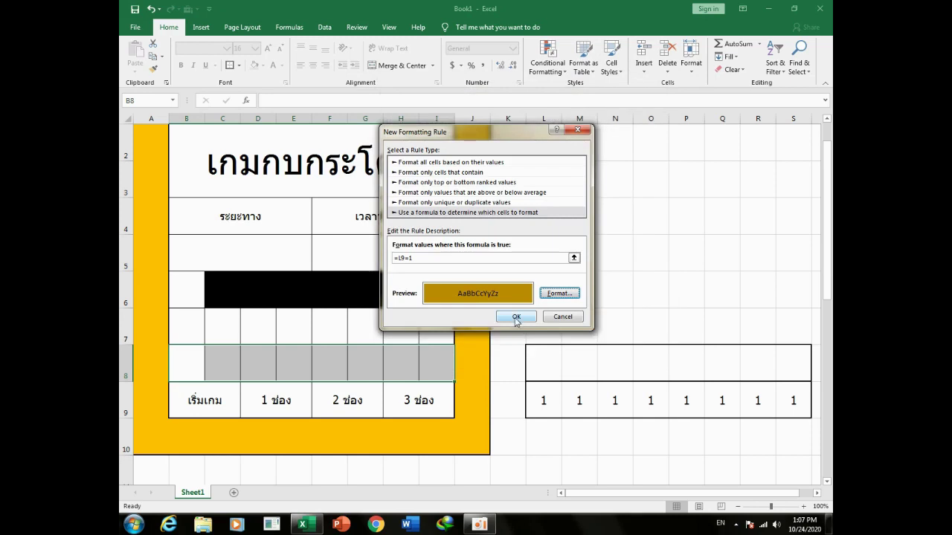
click(515, 318)
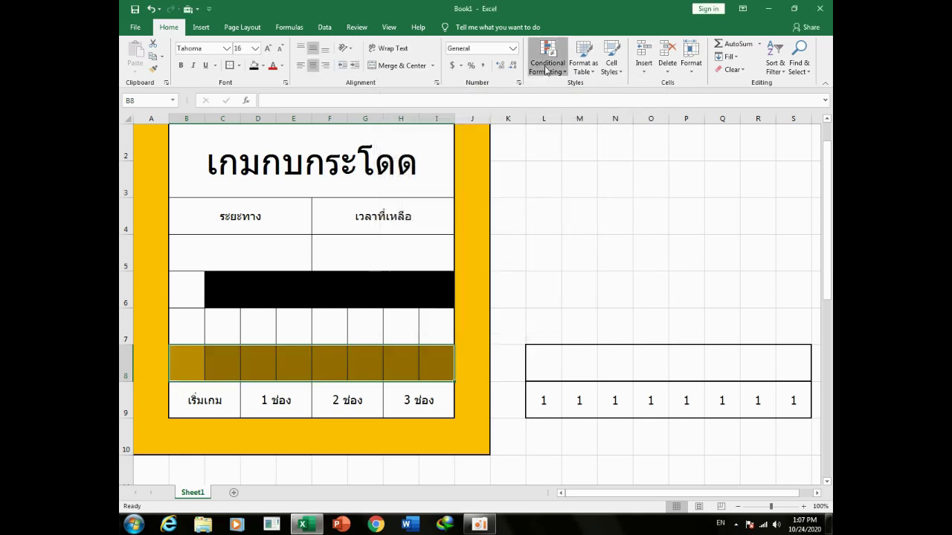
Add a second rule =L9=0 to B8:I8 that fills cells blue
click(547, 64)
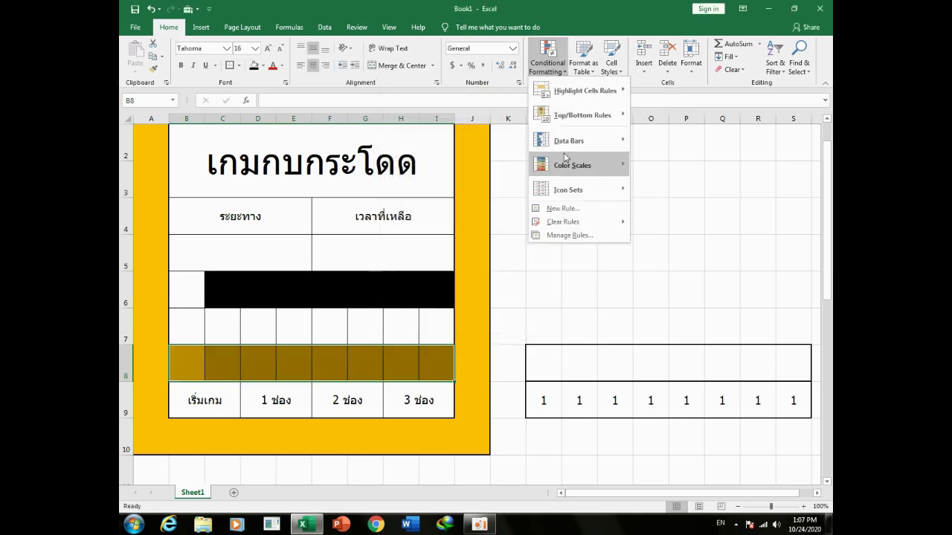
click(568, 210)
click(429, 200)
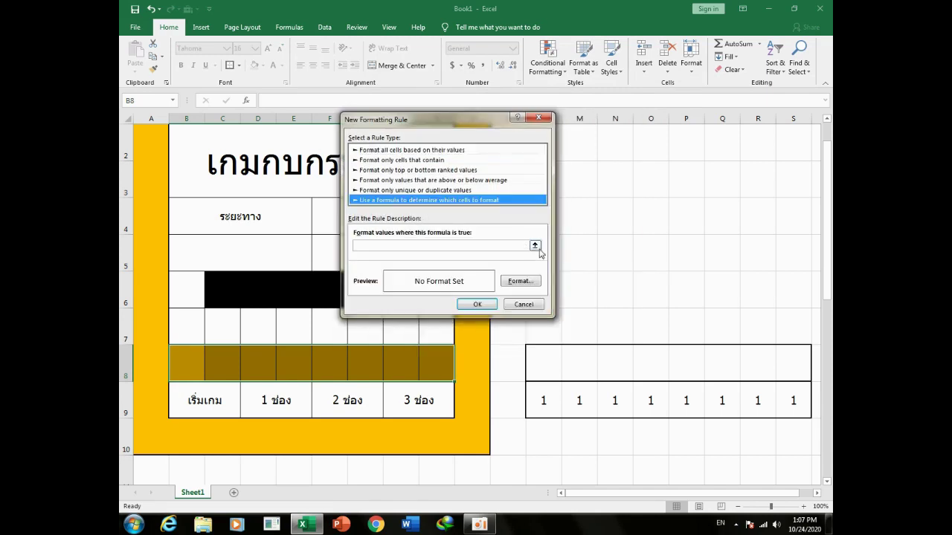
click(539, 248)
click(541, 400)
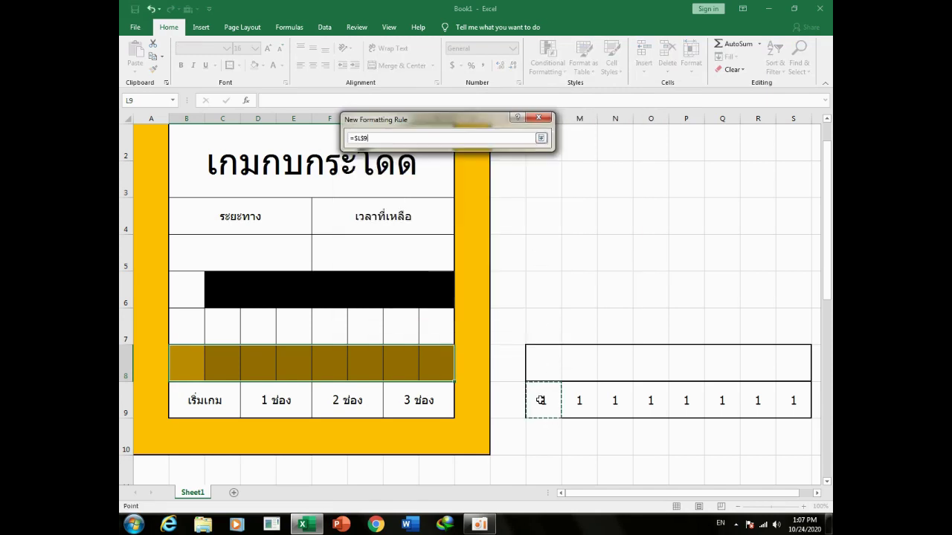
text(=0)
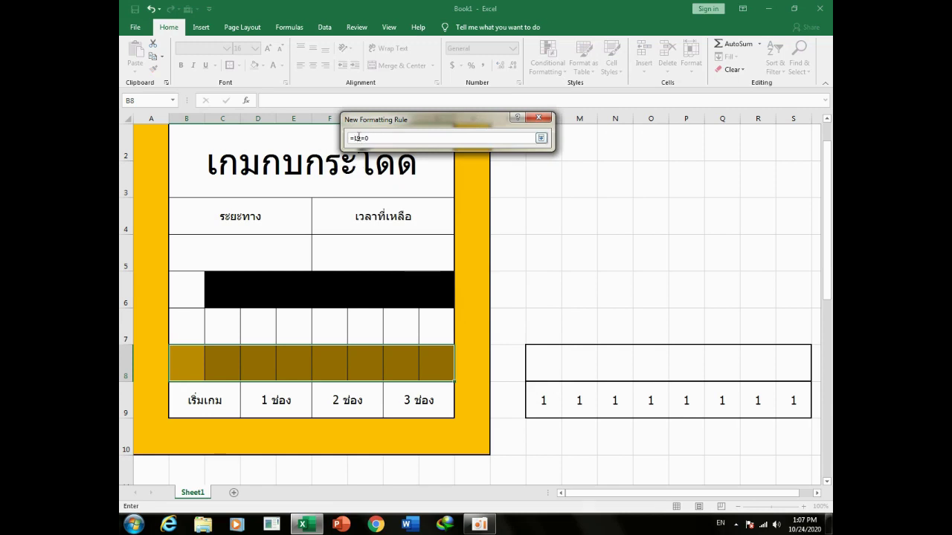
key(Return)
click(519, 280)
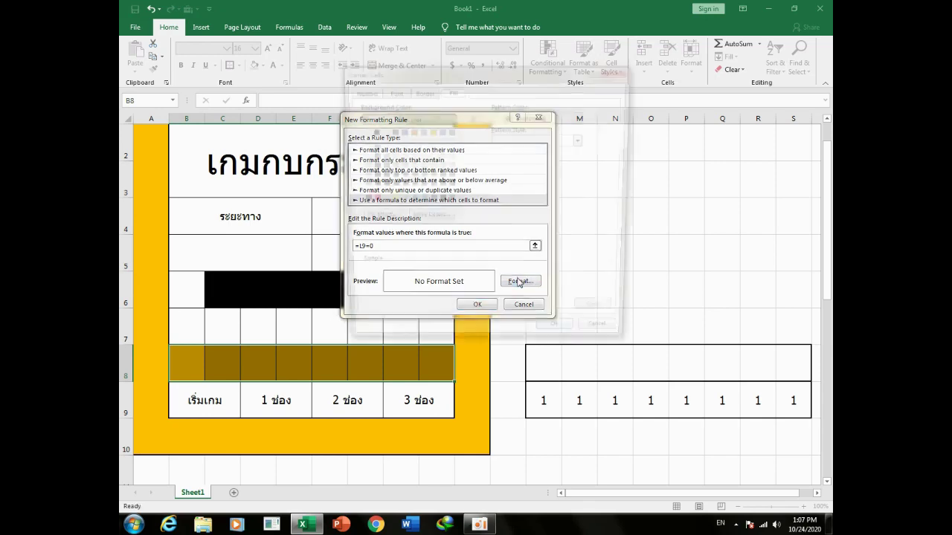
click(429, 201)
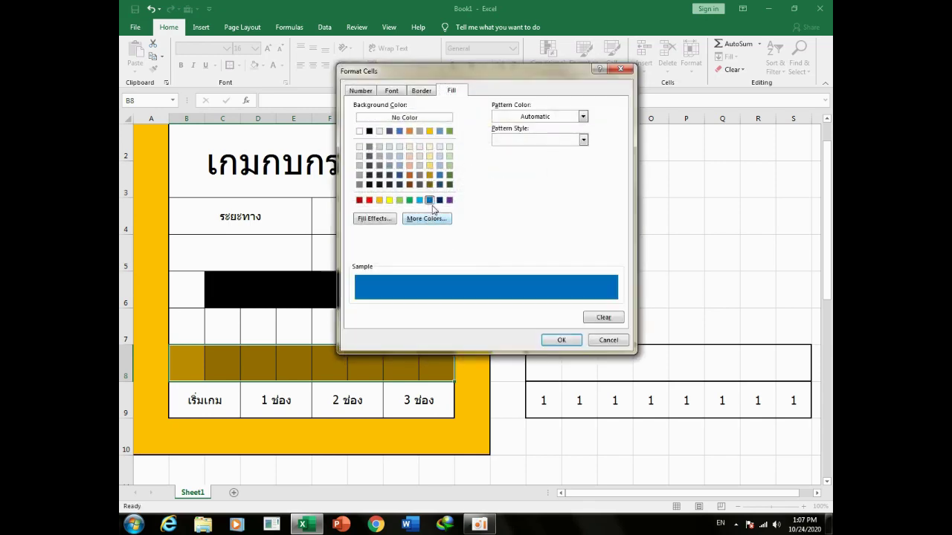
click(561, 340)
click(482, 303)
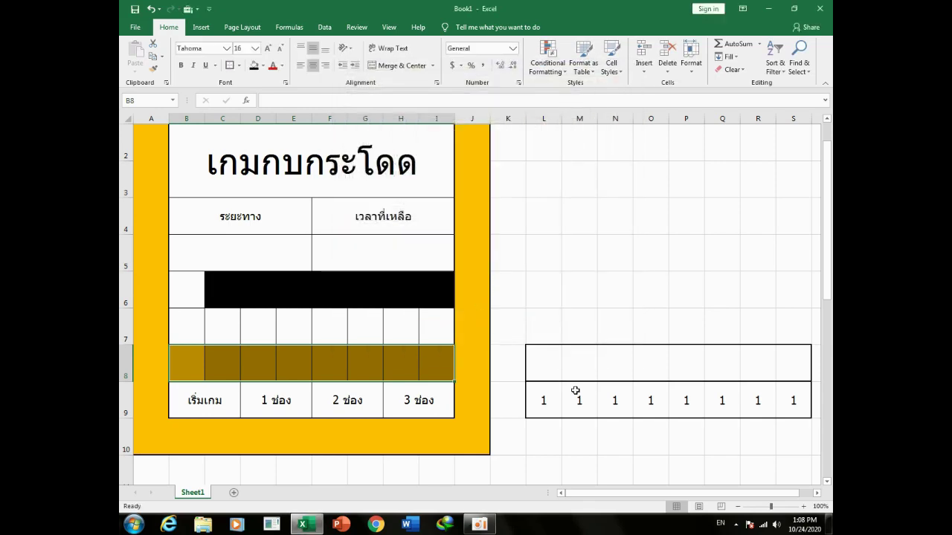
click(576, 393)
Enter 0 in M9, N9, Q9 and R9 so row 9 reads 1 0 0 1 1 0 0 1
text(0)
key(Return)
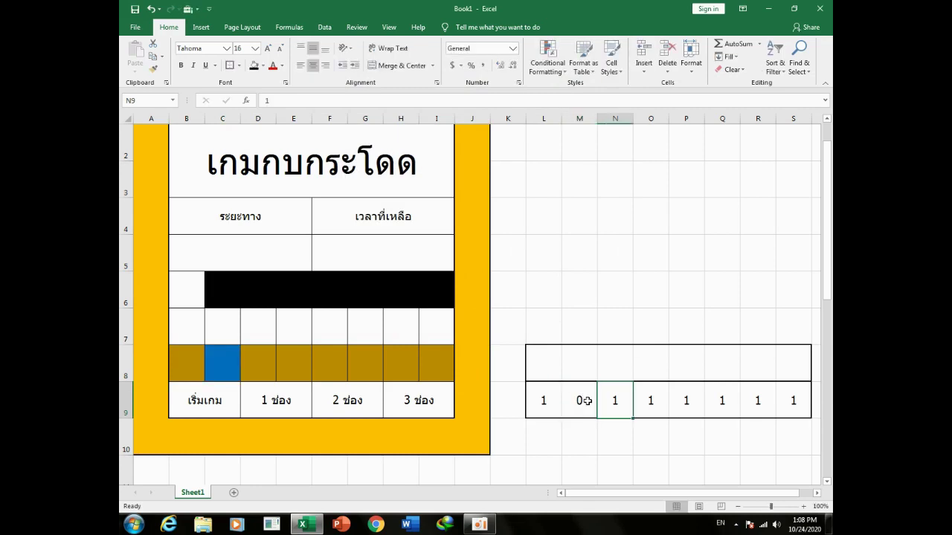
text(0)
key(Return)
key(Return)
key(Return)
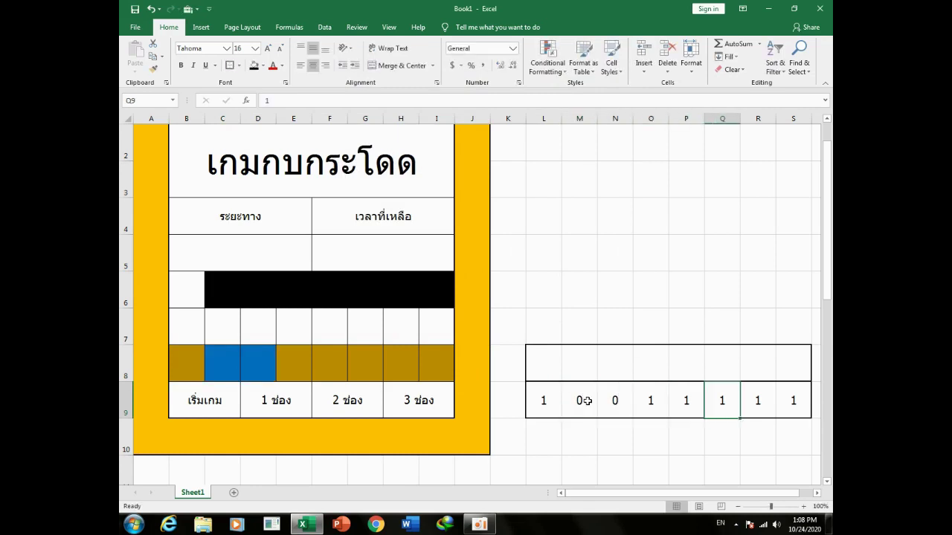
text(0)
key(Return)
text(0)
key(Return)
key(Down)
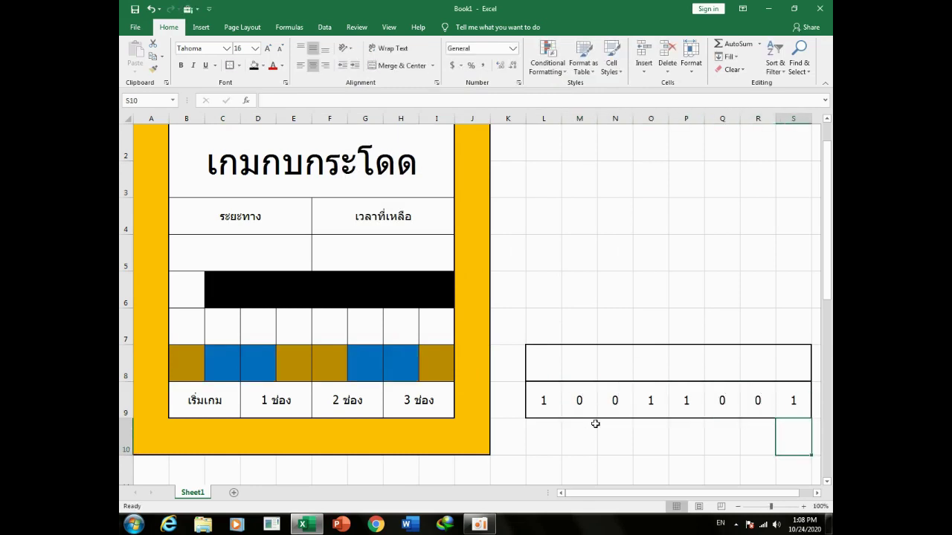
Type the label 'Frog' into cell B7
click(622, 267)
click(193, 326)
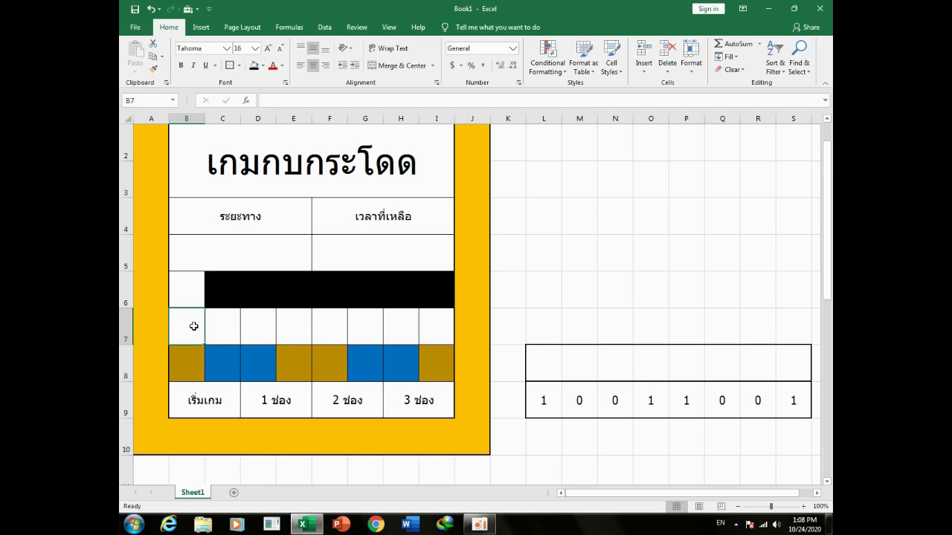
text(Frog)
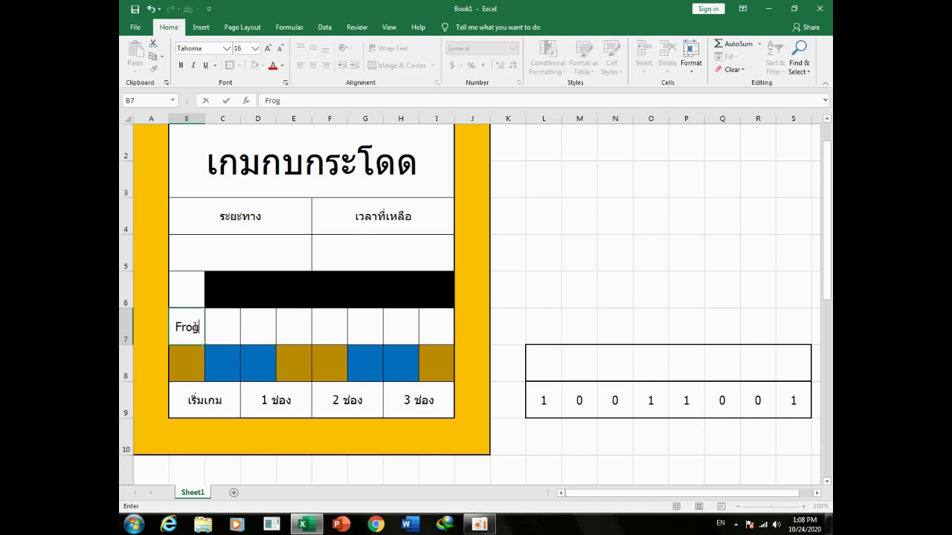
key(Return)
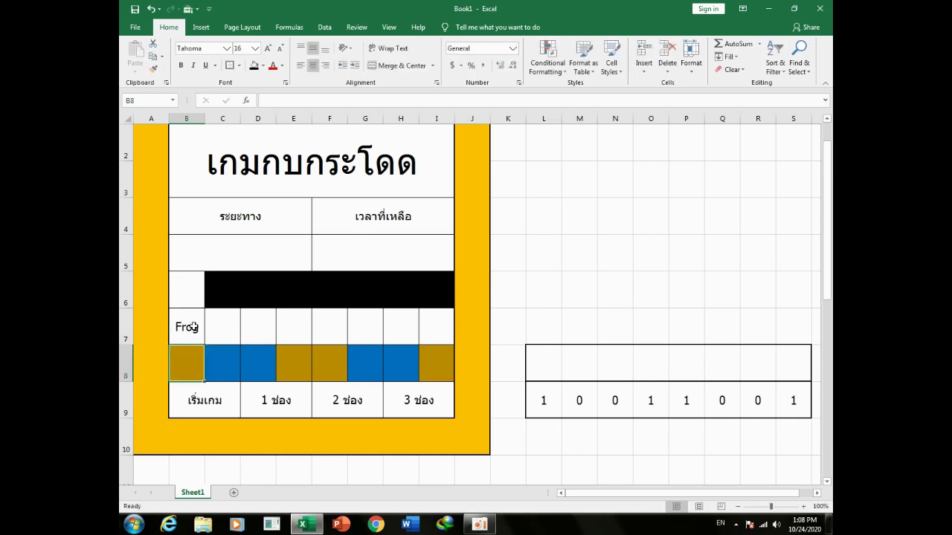
click(671, 448)
drag(672, 493, 762, 492)
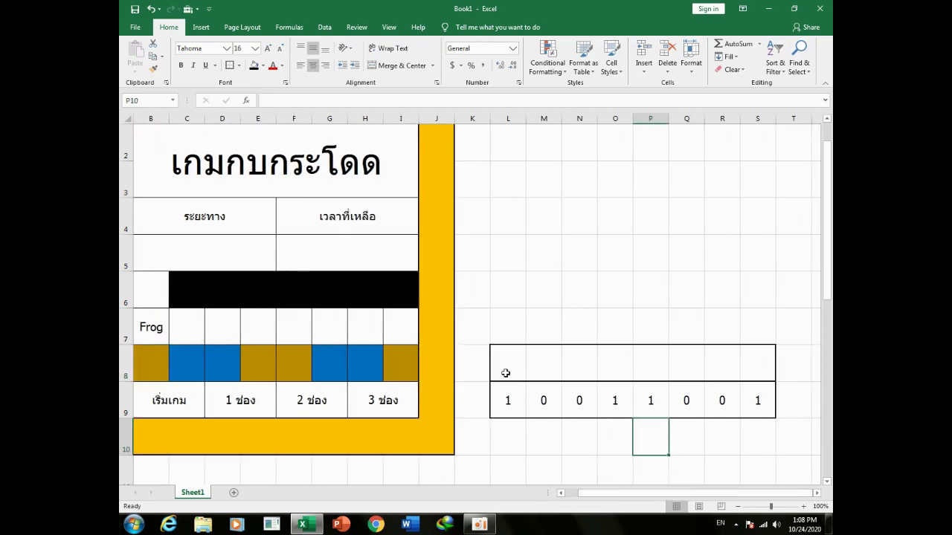
Enter =L9 in L8 and fill it across to S8 to mirror row 9
click(505, 372)
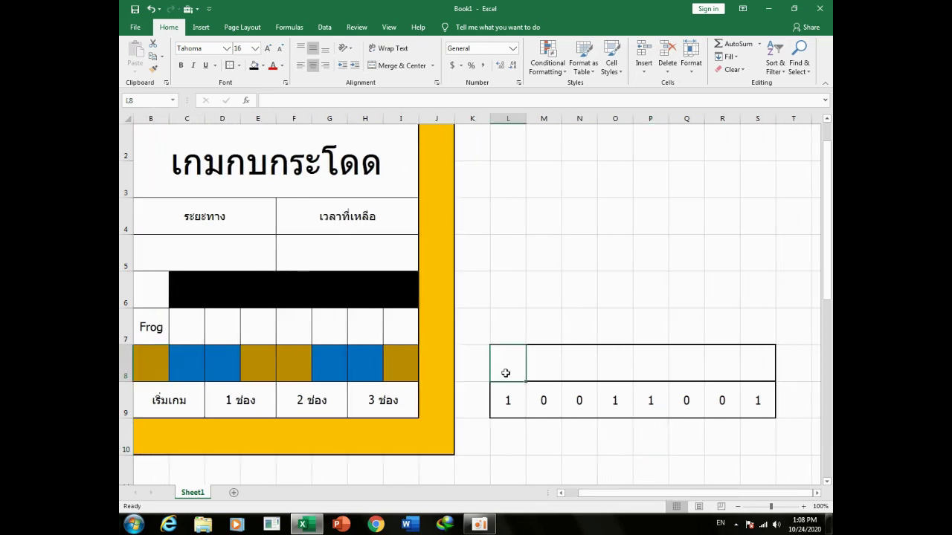
text(=)
click(509, 401)
key(Return)
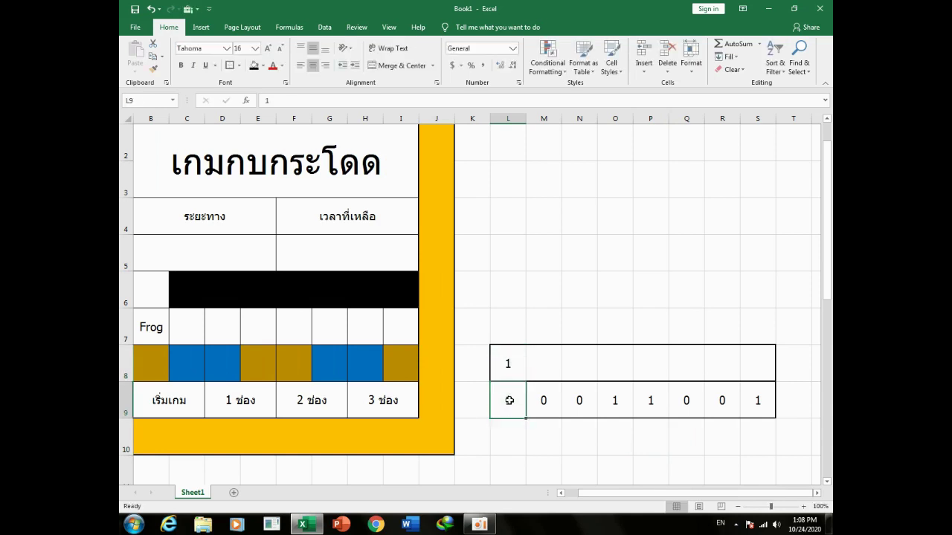
click(510, 369)
drag(526, 380, 773, 378)
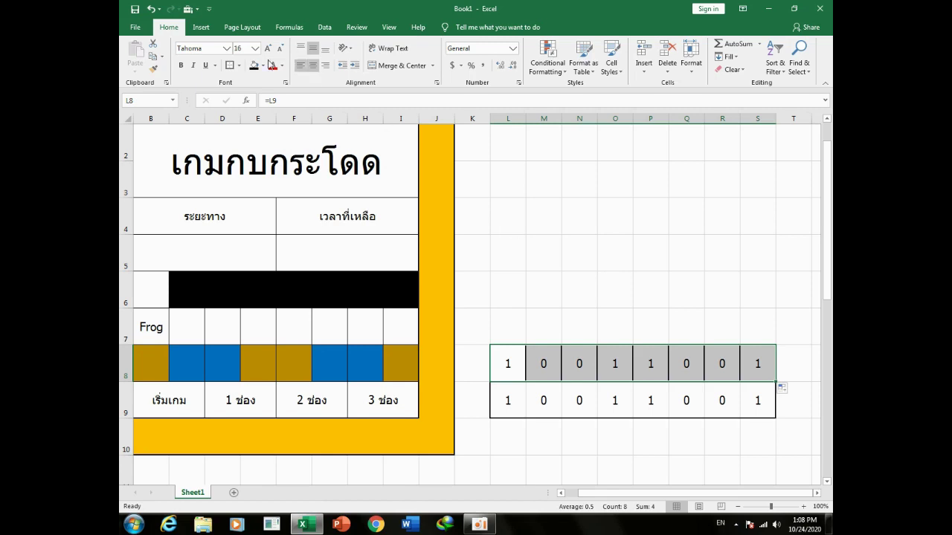
Clear the borders on L8:S8 and give it a single outside border
click(239, 65)
click(249, 147)
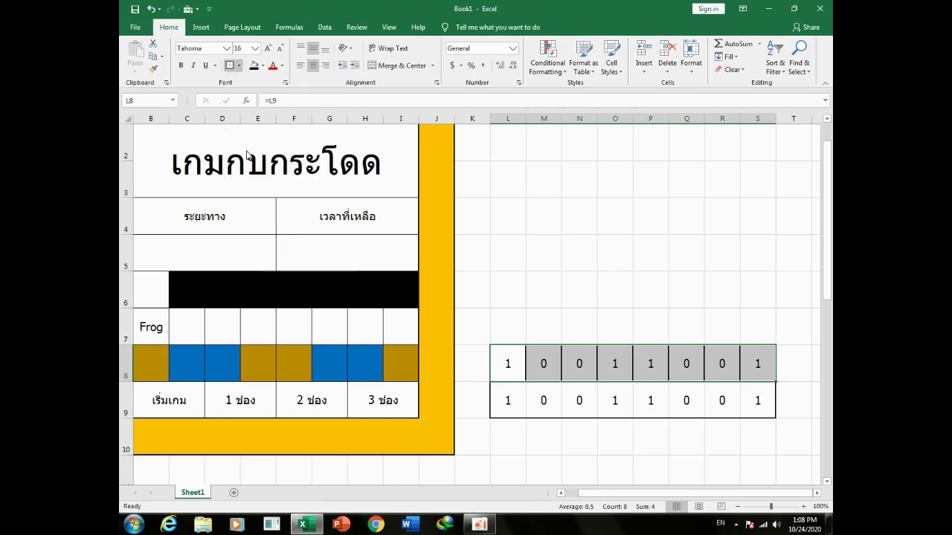
click(239, 66)
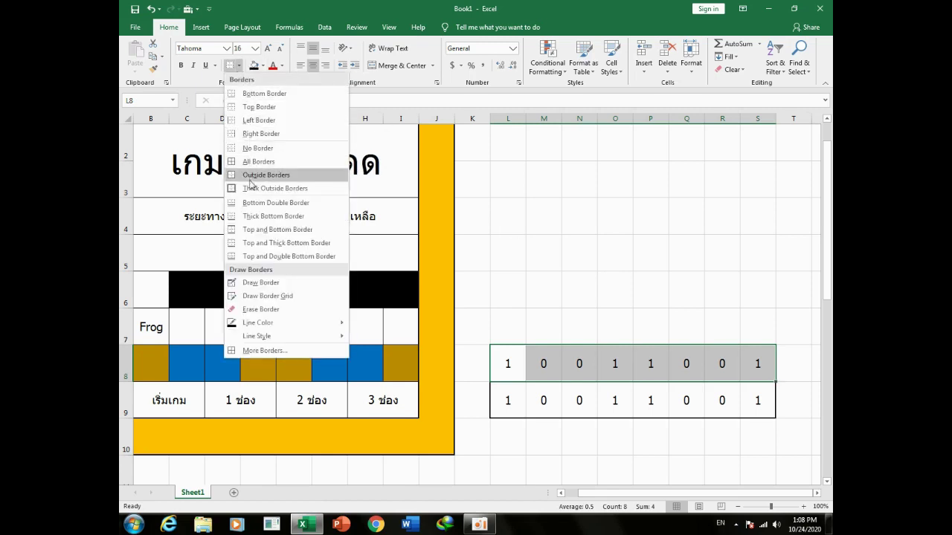
click(265, 175)
click(617, 253)
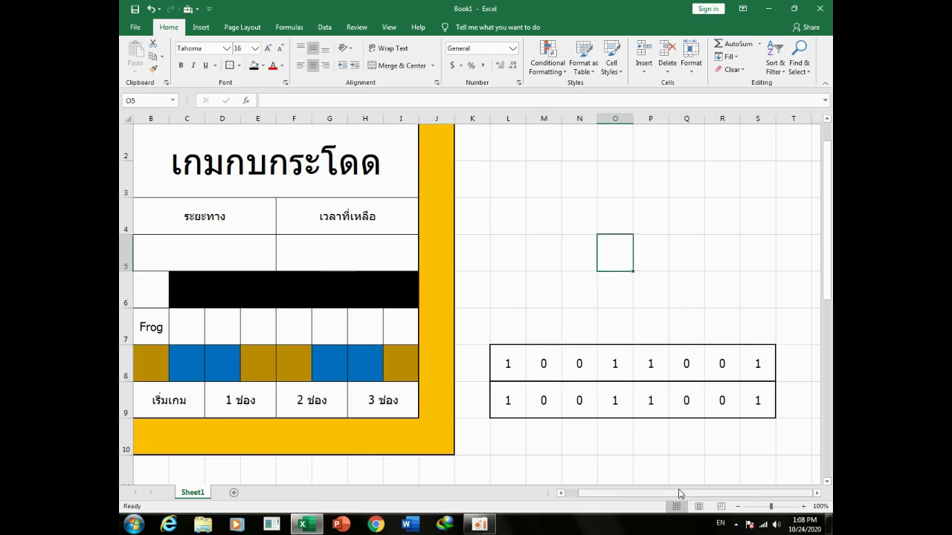
Enter =IF(T7=0,RANDBETWEEN(0,2)) in U7 for a random 0–2 jump
click(816, 493)
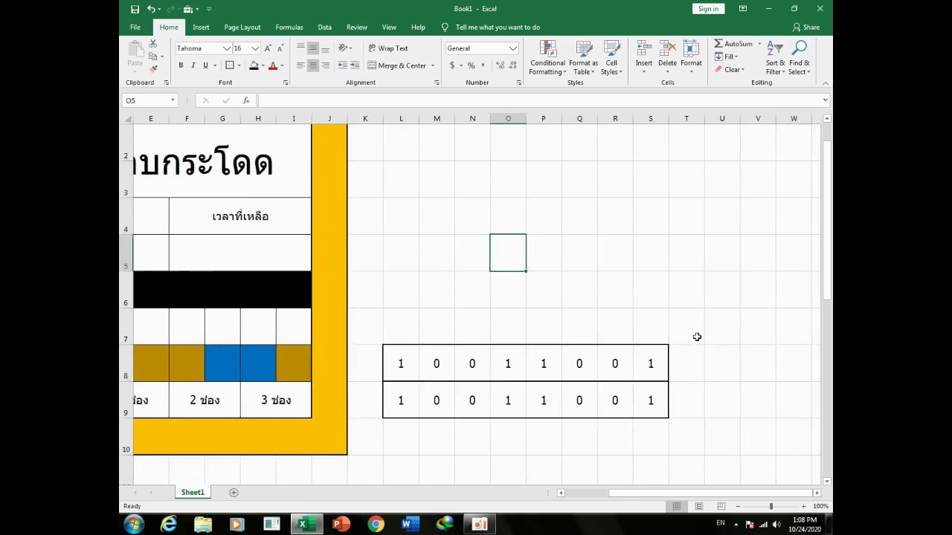
click(690, 333)
click(721, 332)
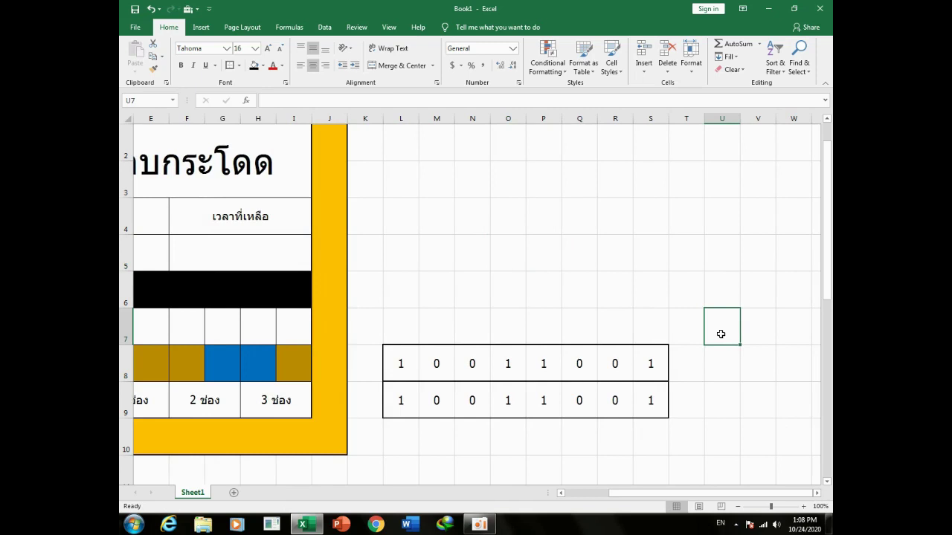
text(=i)
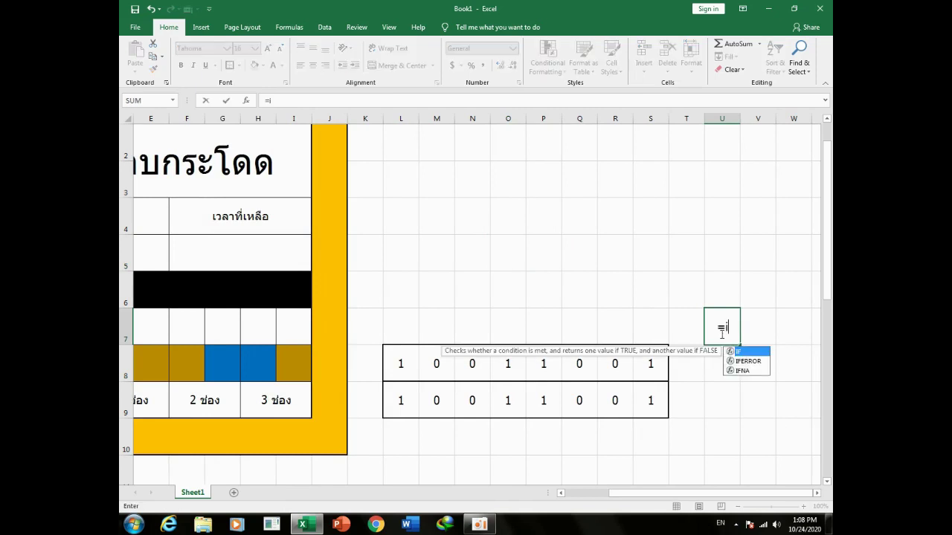
text(f()
click(686, 326)
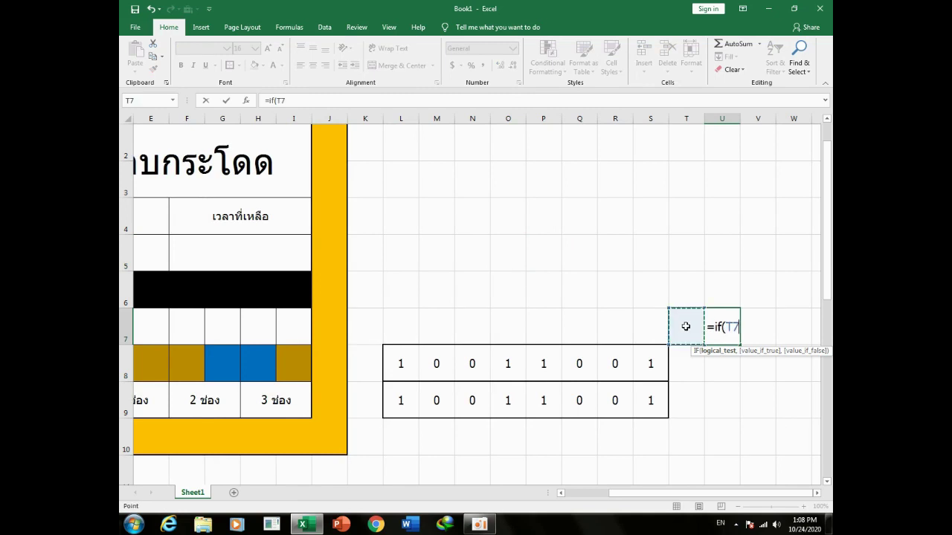
text(=0,)
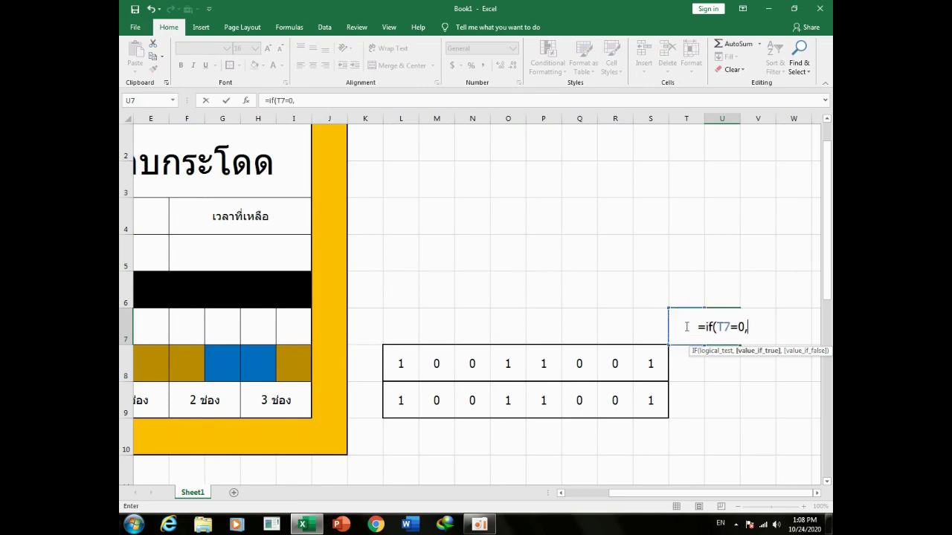
text(ranfd)
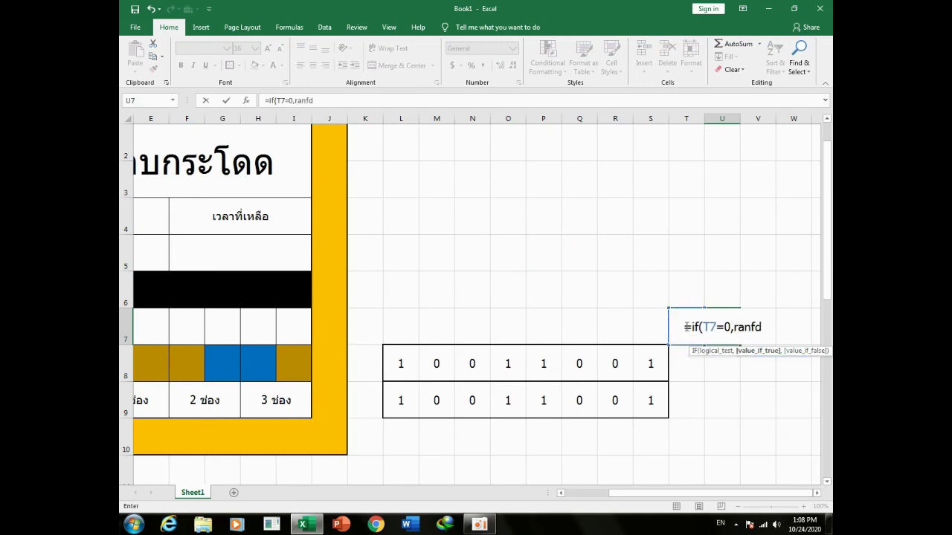
key(BackSpace)
key(BackSpace)
text(dbet)
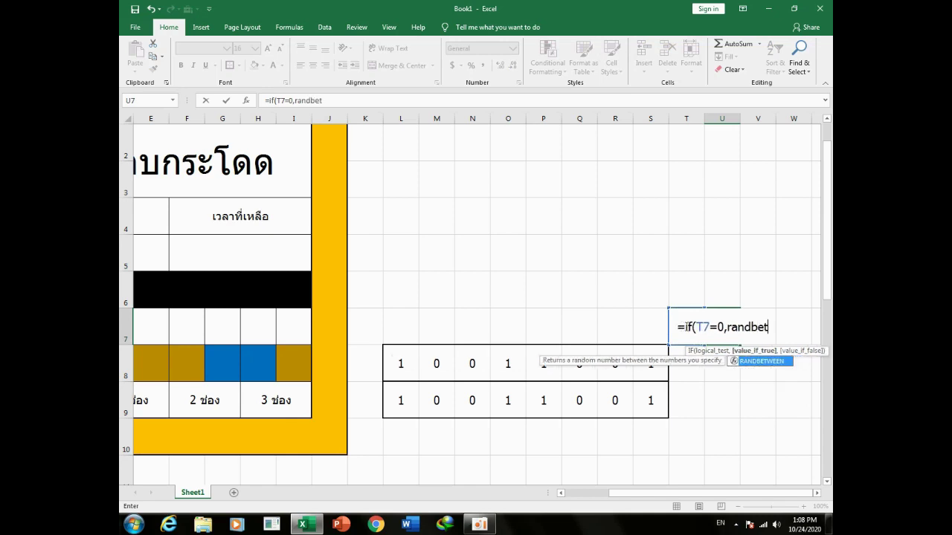
text(ween()
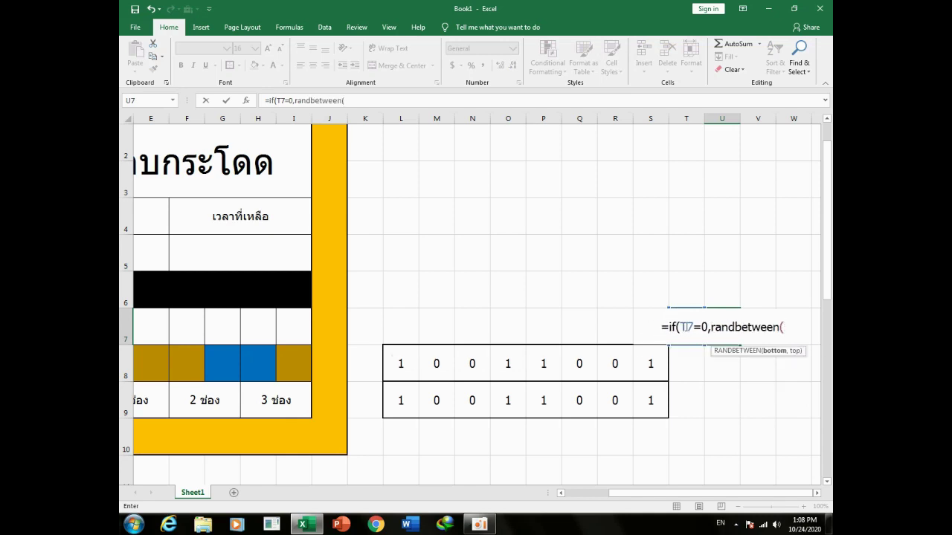
text(0,2))
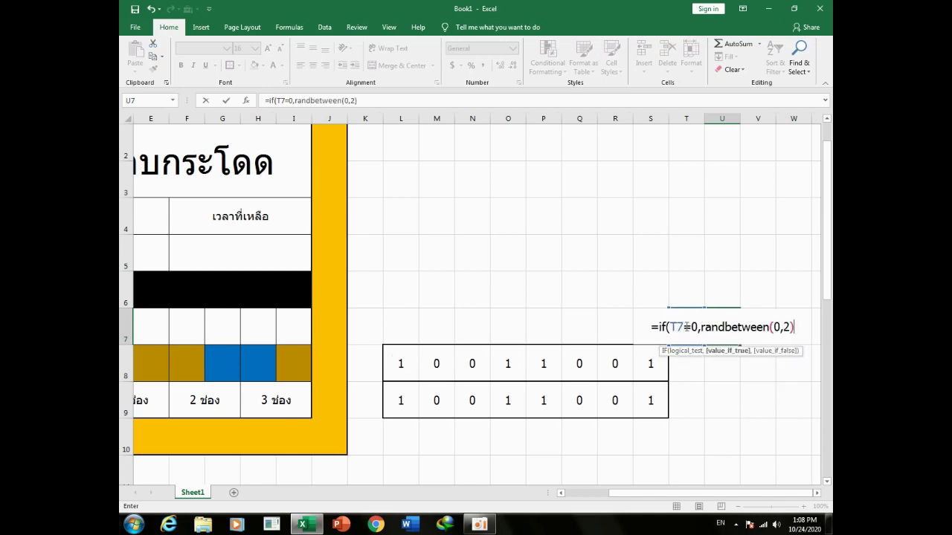
key(Return)
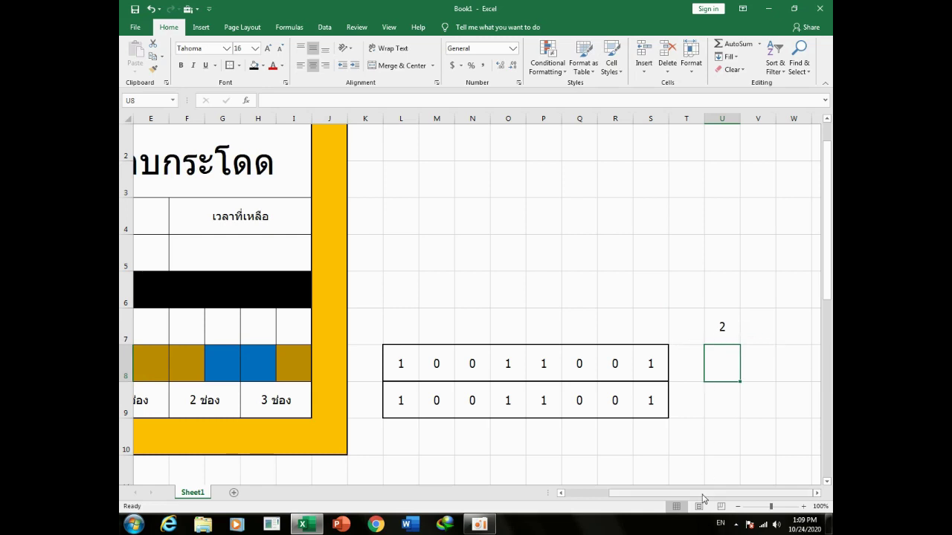
drag(704, 495, 658, 500)
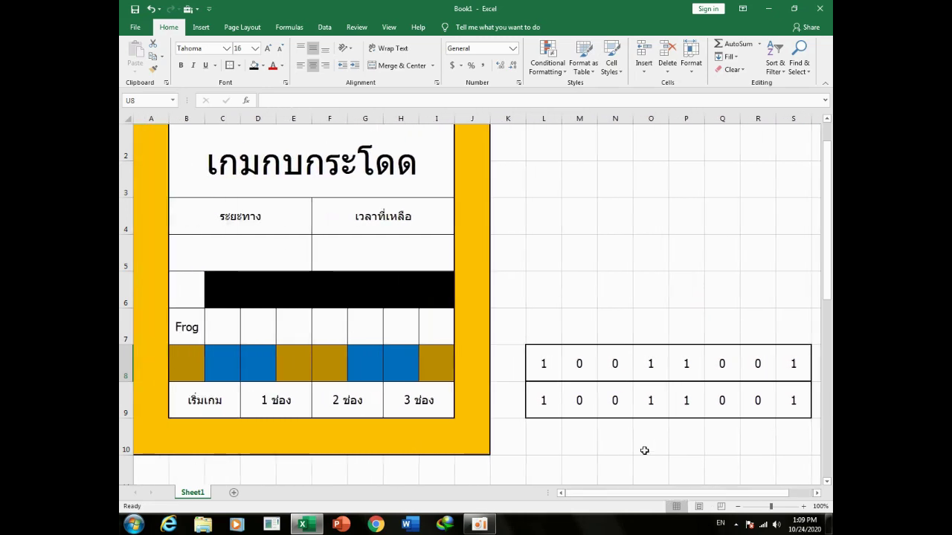
Inspect the board cells C8 through H8 in row 8
click(225, 363)
click(279, 366)
click(257, 365)
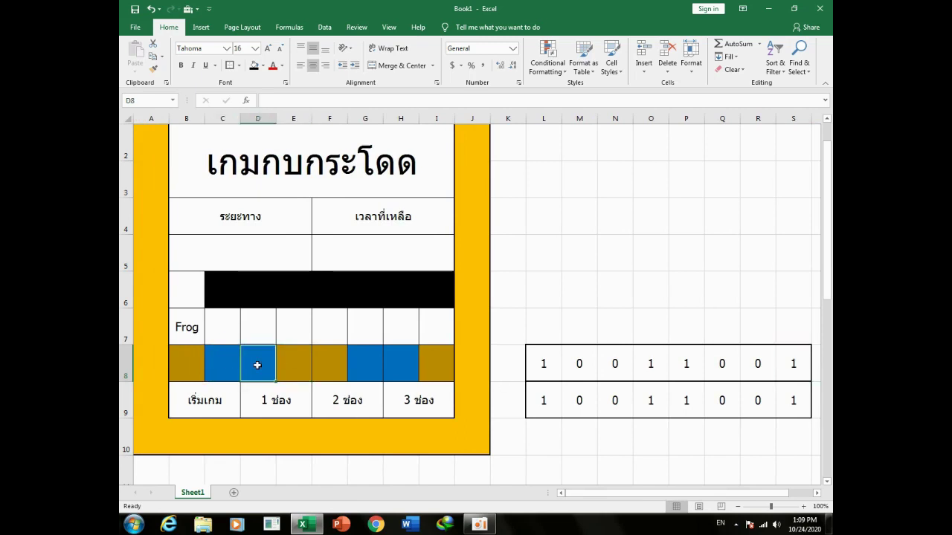
click(354, 369)
click(403, 367)
drag(304, 368, 328, 367)
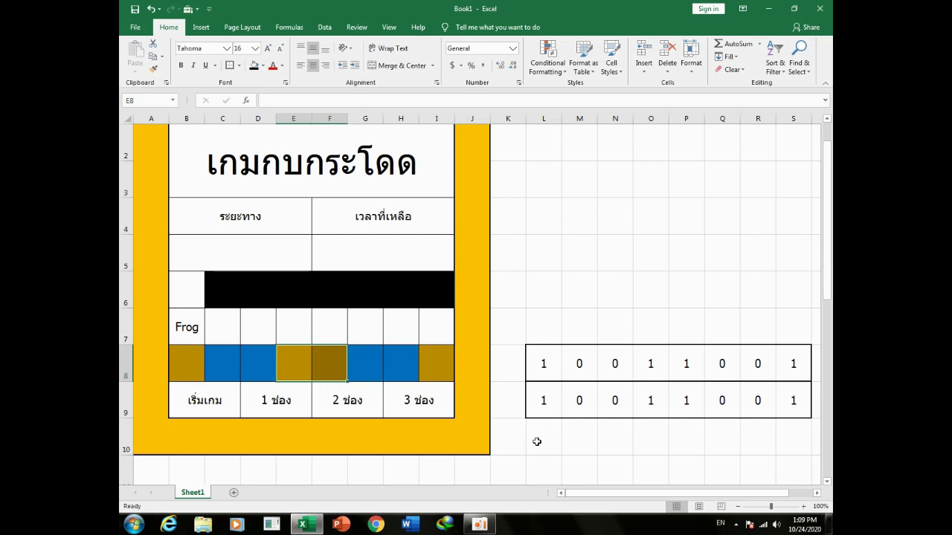
click(578, 439)
drag(586, 493, 639, 503)
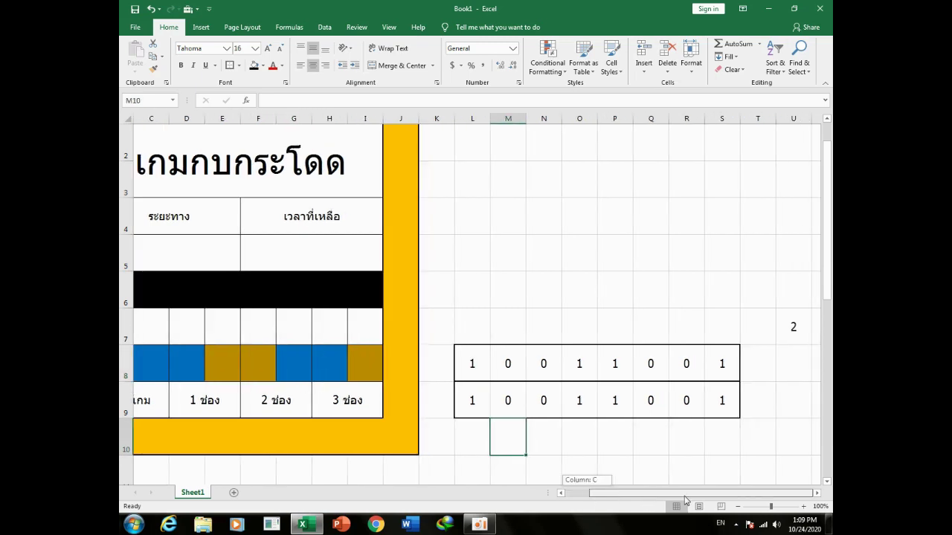
Extend U7's formula to =IF(T7=0,RANDBETWEEN(0,2),T7-1)
click(796, 330)
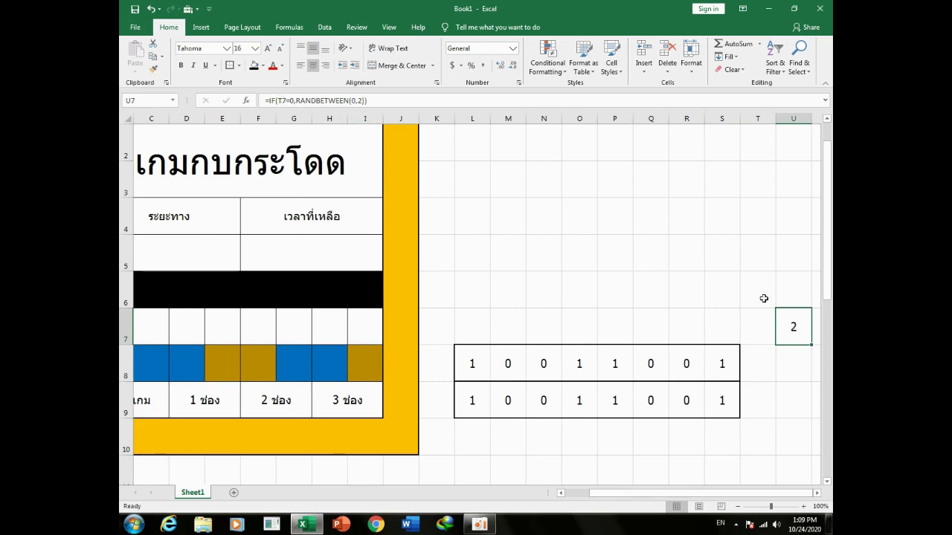
click(365, 101)
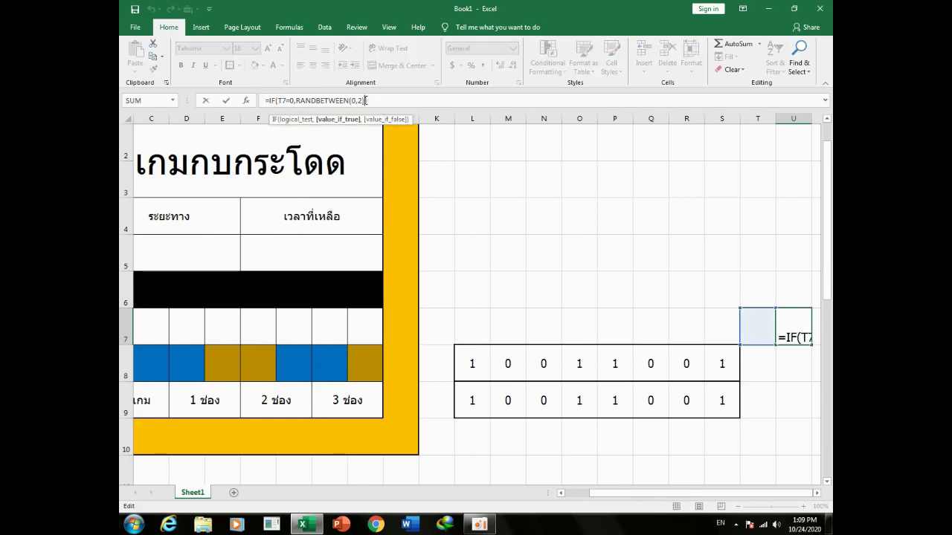
text(,)
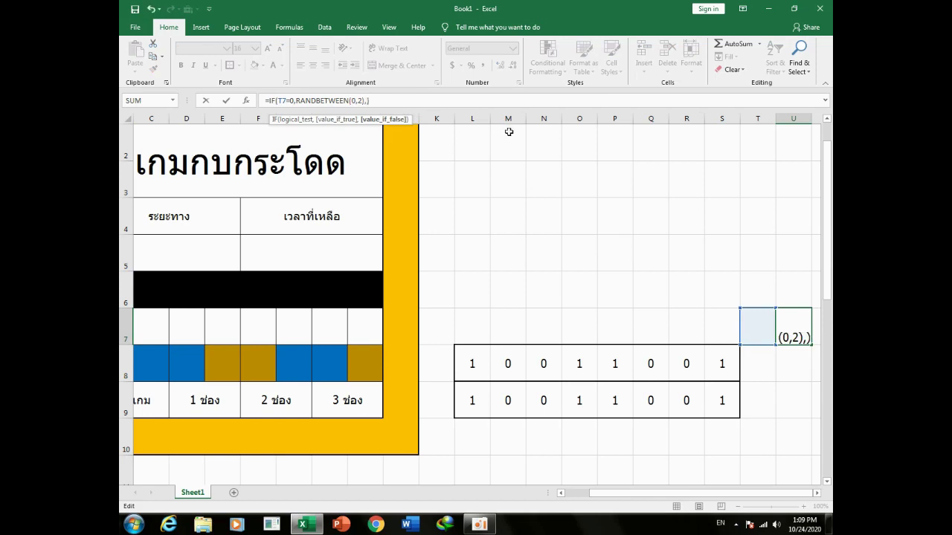
click(763, 322)
text(-)
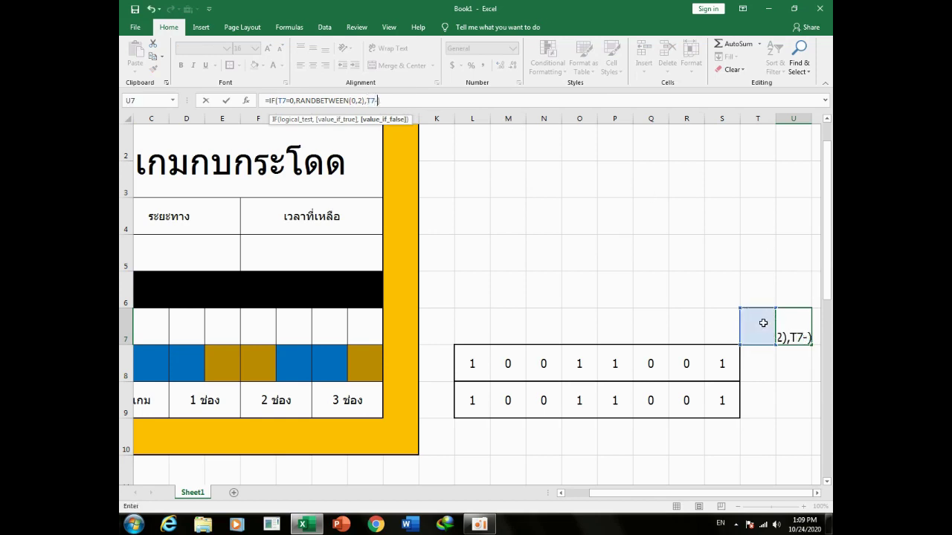
text(1)
key(Return)
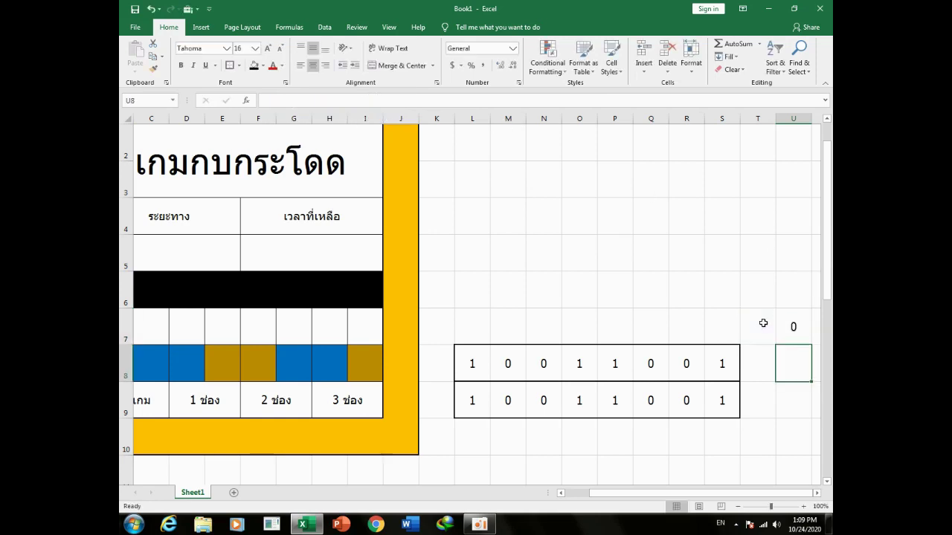
Enter =IF(U7=0,1,0) in U8
drag(728, 496, 758, 497)
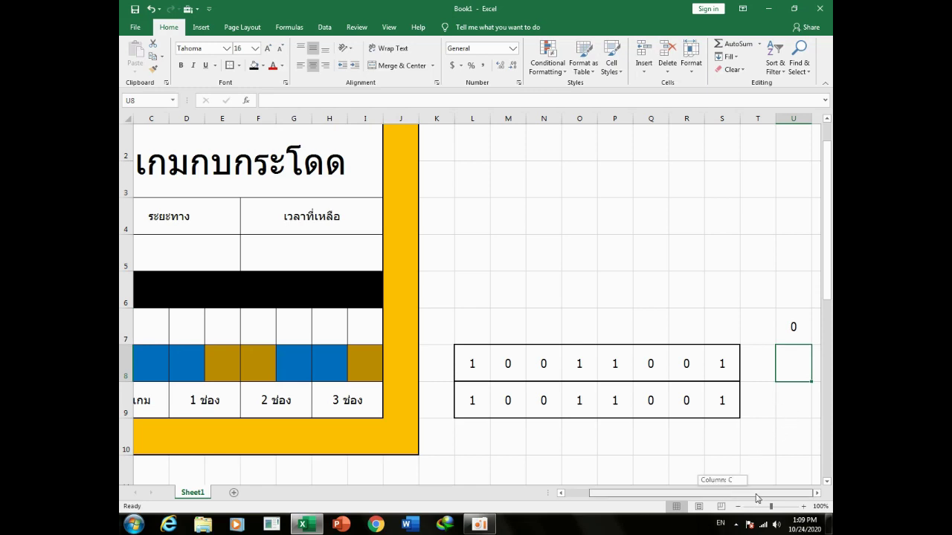
click(791, 325)
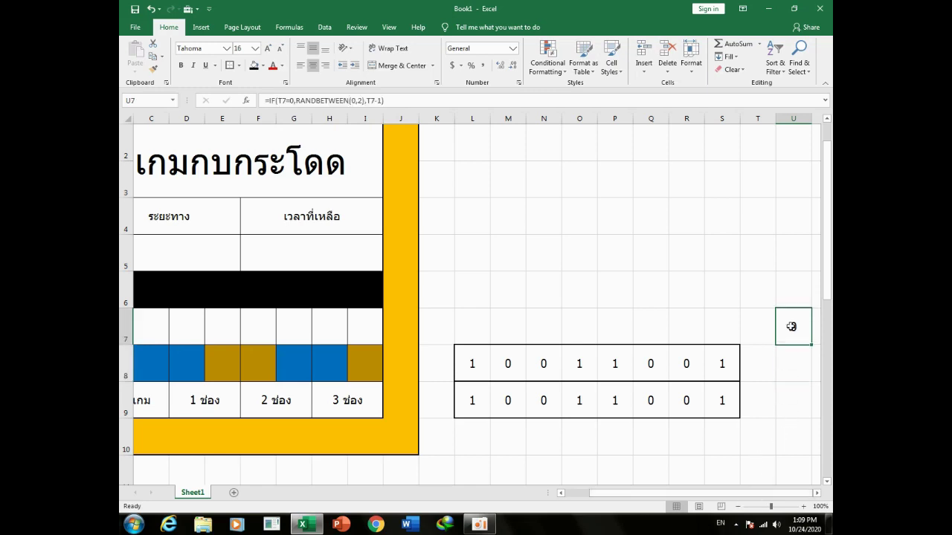
click(792, 366)
text(=)
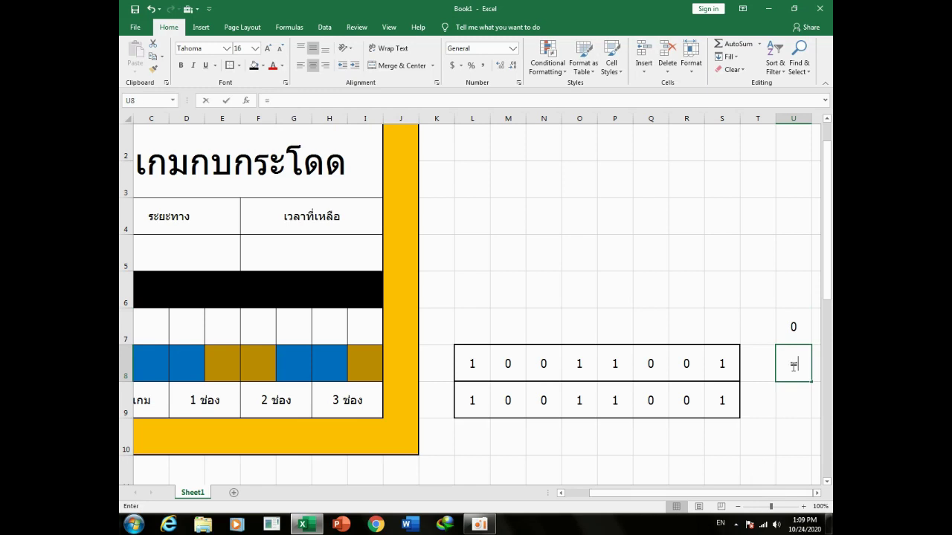
text(if()
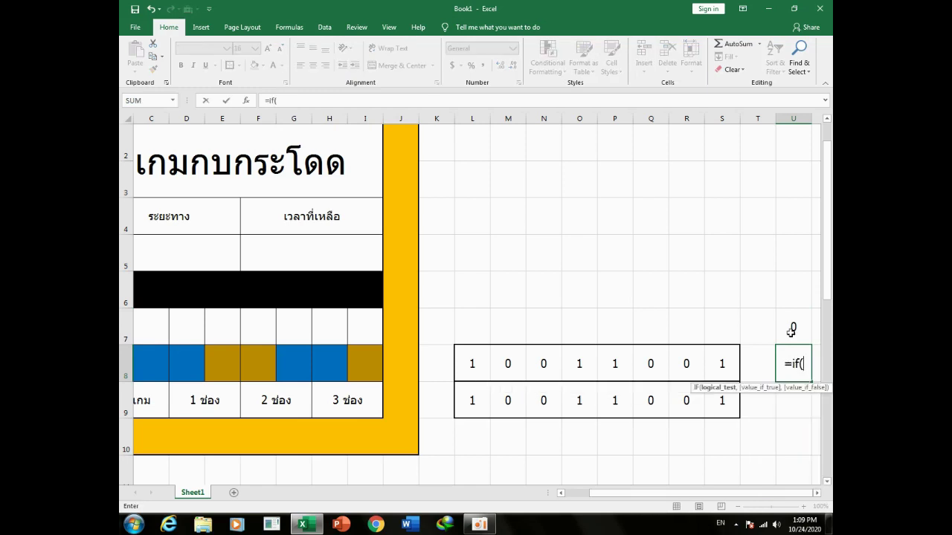
click(791, 331)
text(=0)
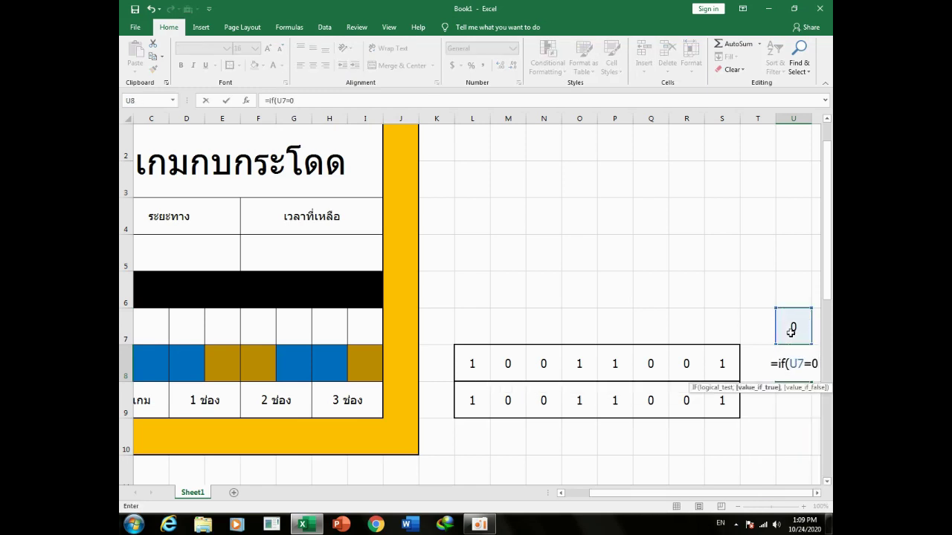
text(,1,0)
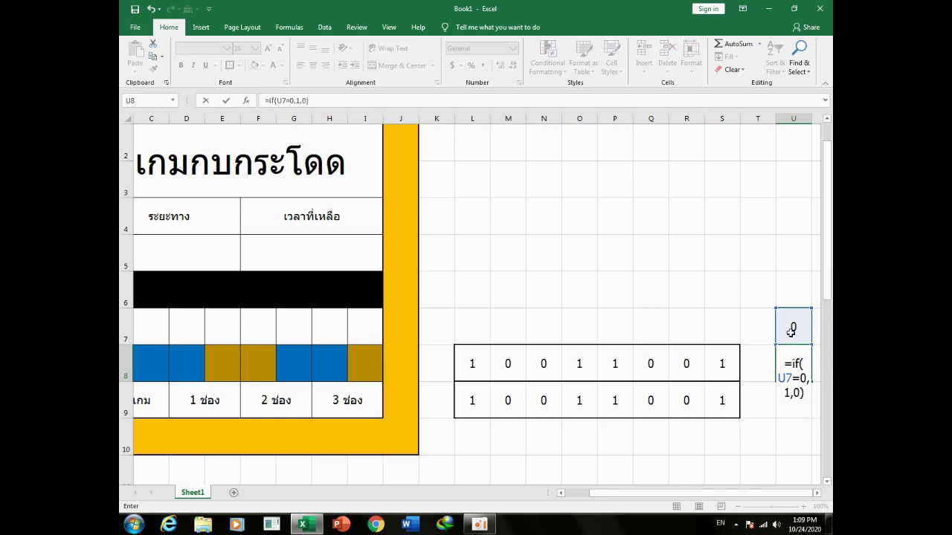
key(Return)
Copy U7:U8 and paste it as values into T7:T8
drag(791, 331, 790, 364)
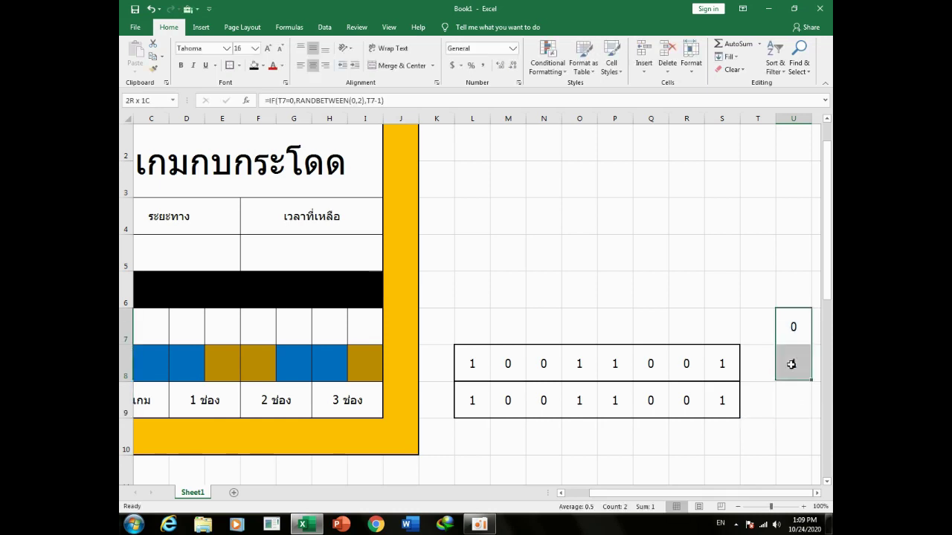
right_click(791, 364)
click(723, 105)
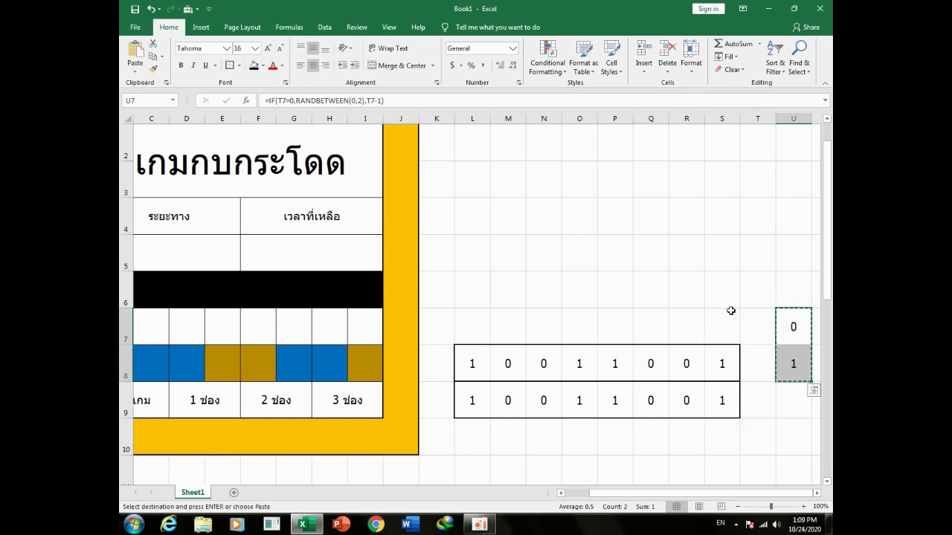
right_click(755, 327)
click(686, 146)
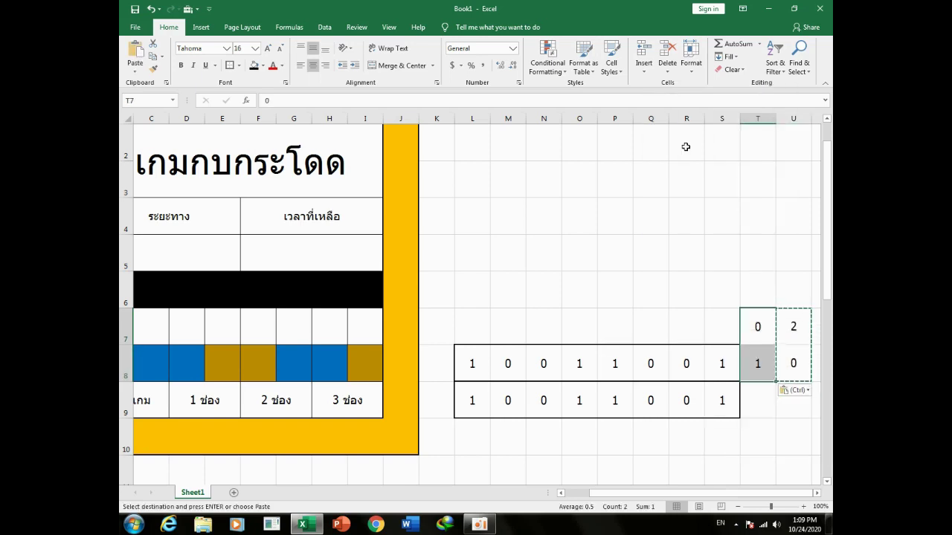
click(636, 254)
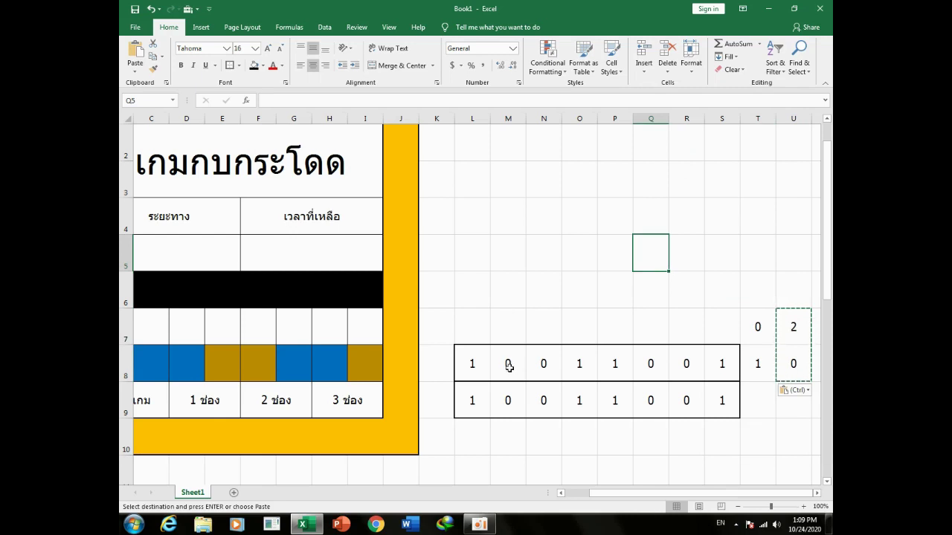
Remove all borders from the number rows L8:S9
drag(507, 365, 756, 366)
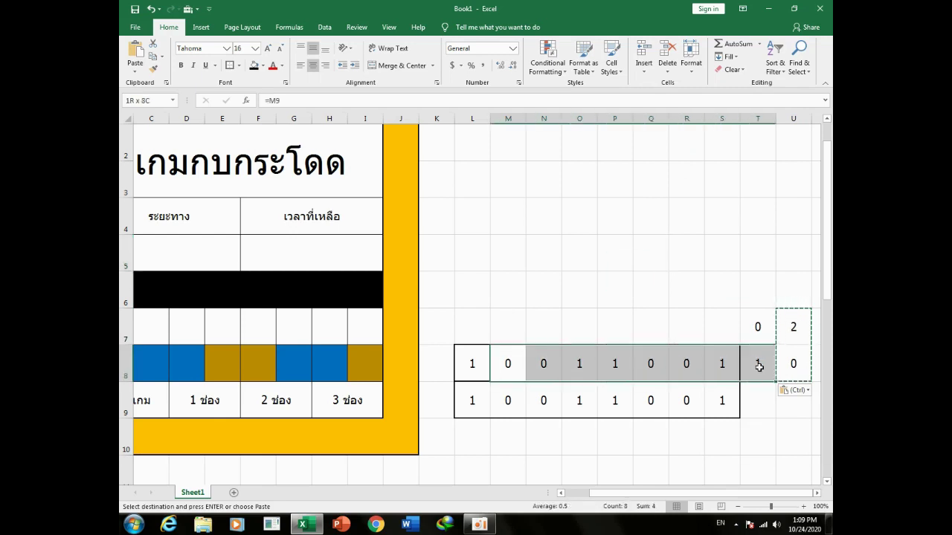
drag(471, 364, 721, 405)
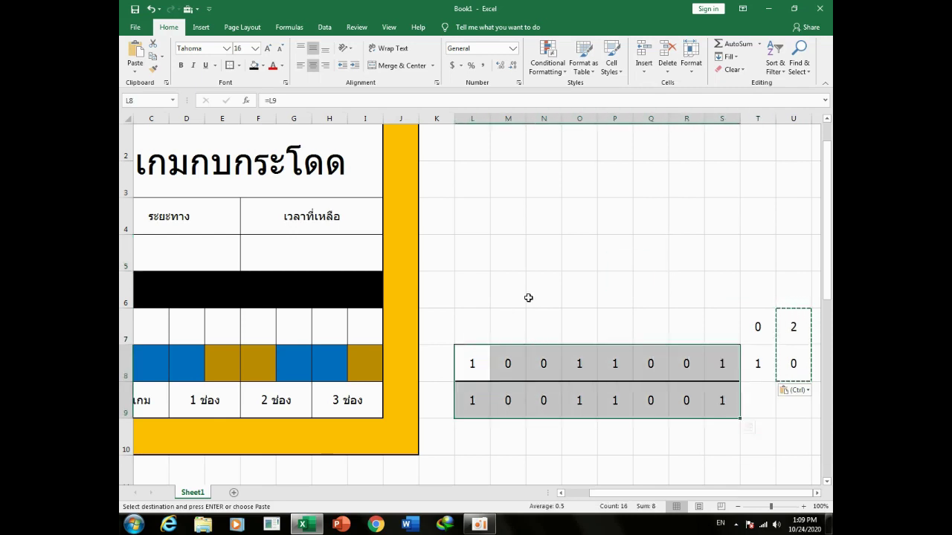
click(238, 65)
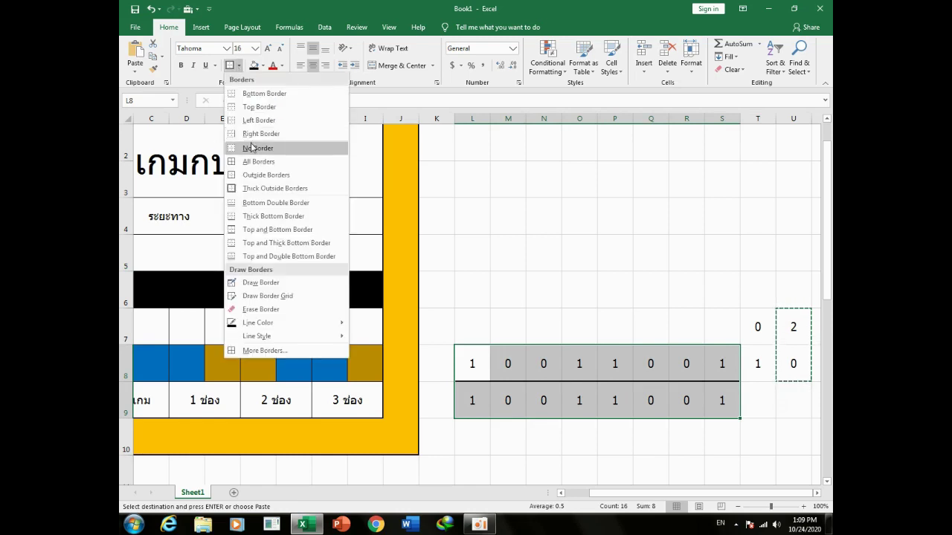
click(555, 258)
Copy M8:T8 and paste it as values into L9:S9
click(510, 363)
drag(510, 363, 757, 363)
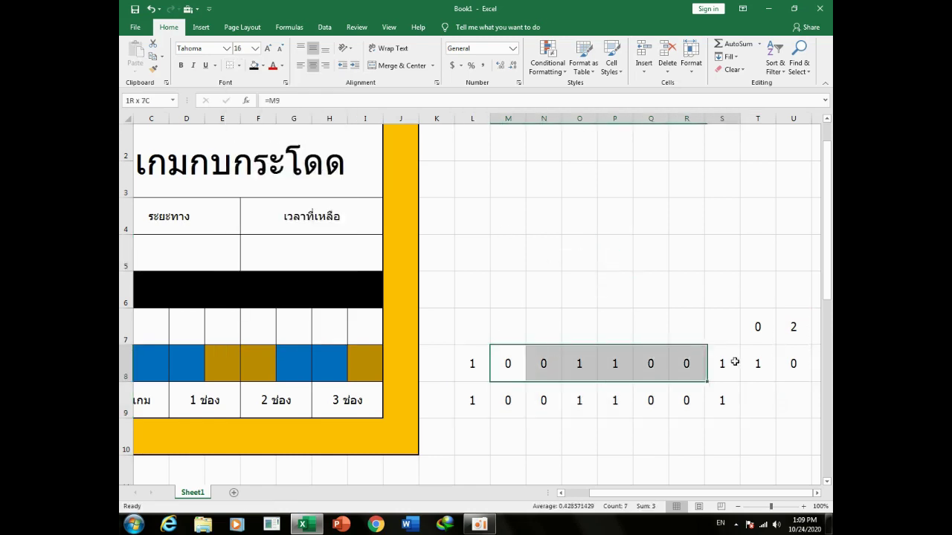
key(ctrl+c)
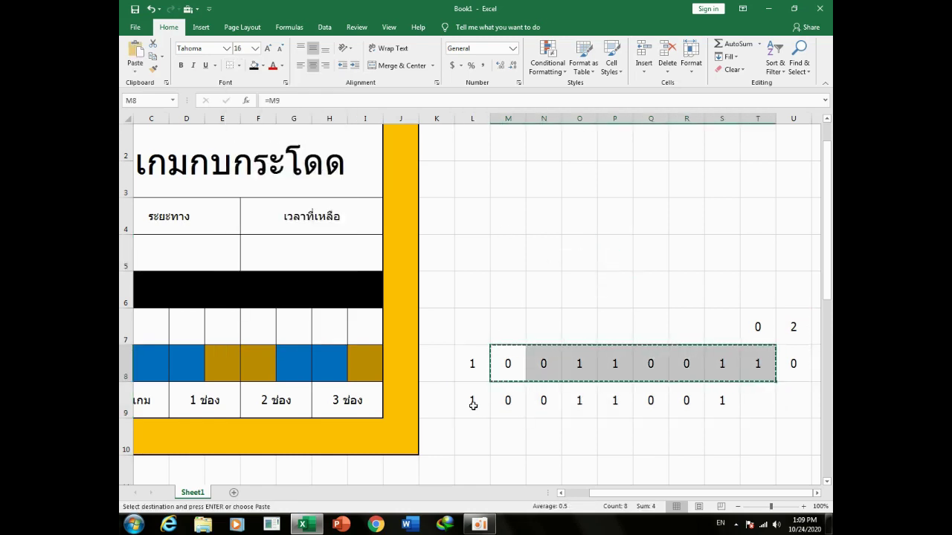
right_click(471, 400)
click(513, 218)
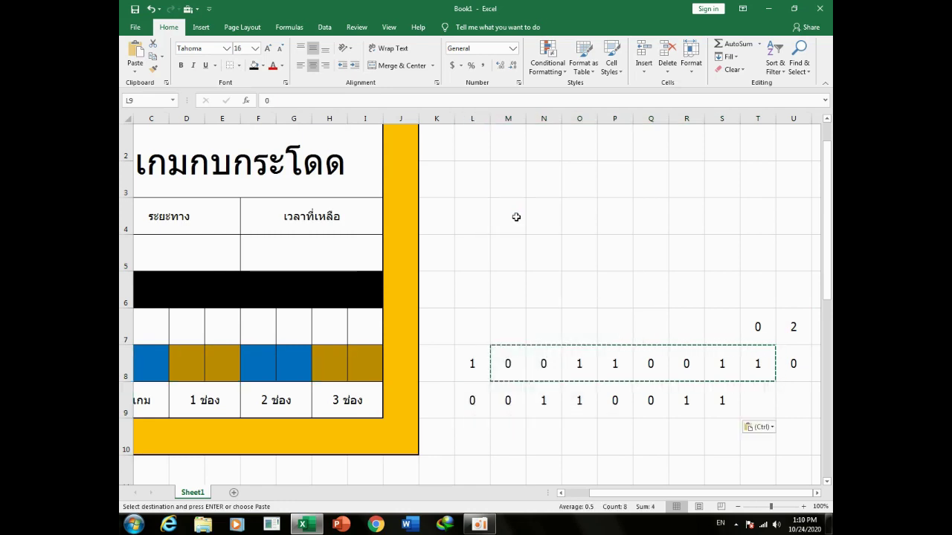
drag(604, 496, 579, 497)
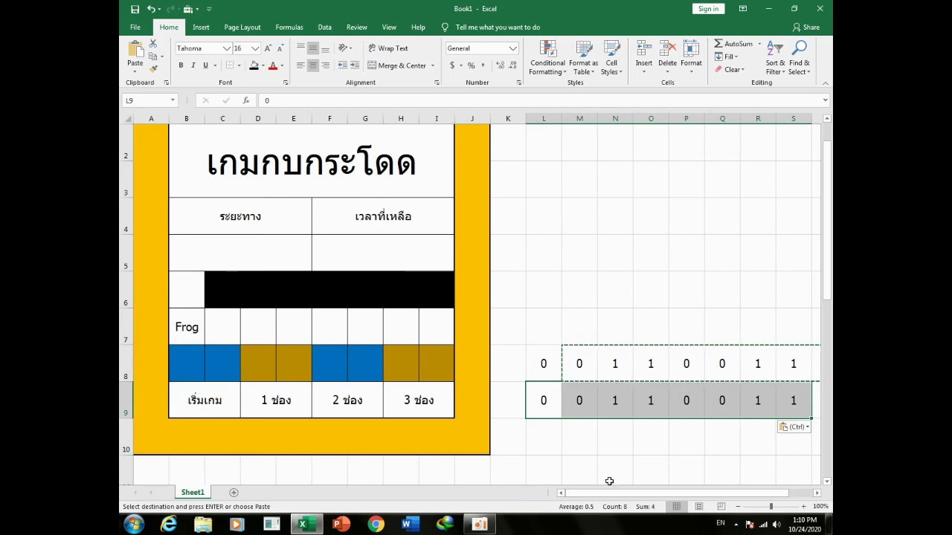
drag(580, 493, 634, 493)
click(758, 437)
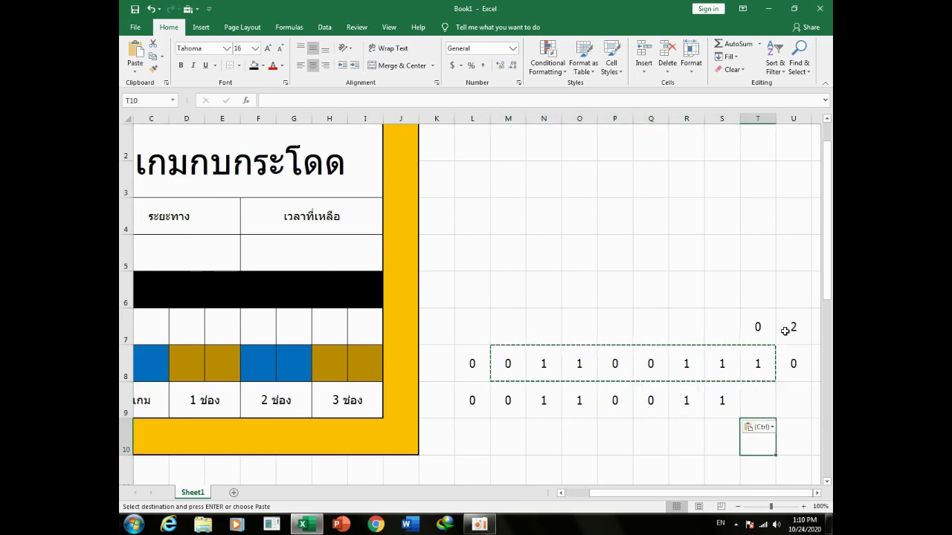
Repeat the shift: paste U7:U8 values into T7:T8, then M8:T8 values into L9:S9
drag(790, 329, 790, 363)
right_click(793, 335)
click(702, 114)
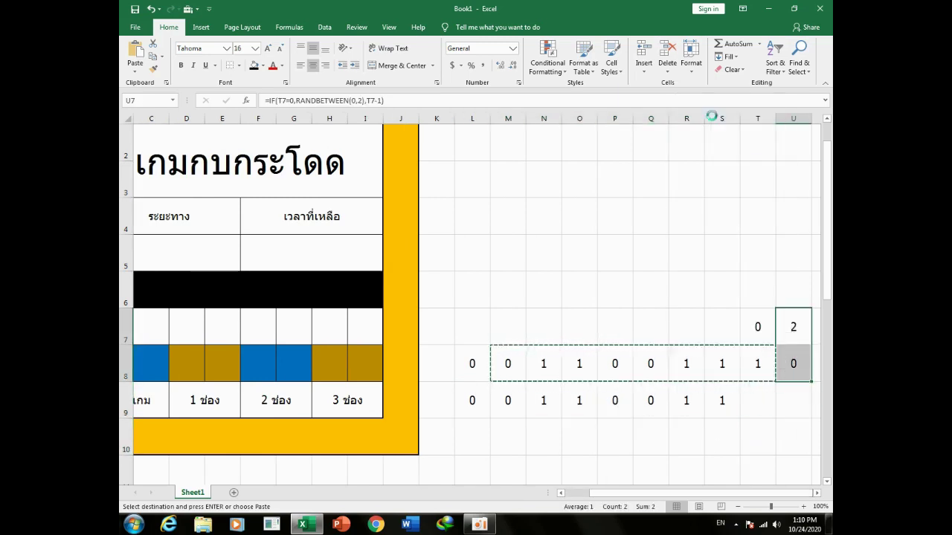
right_click(759, 330)
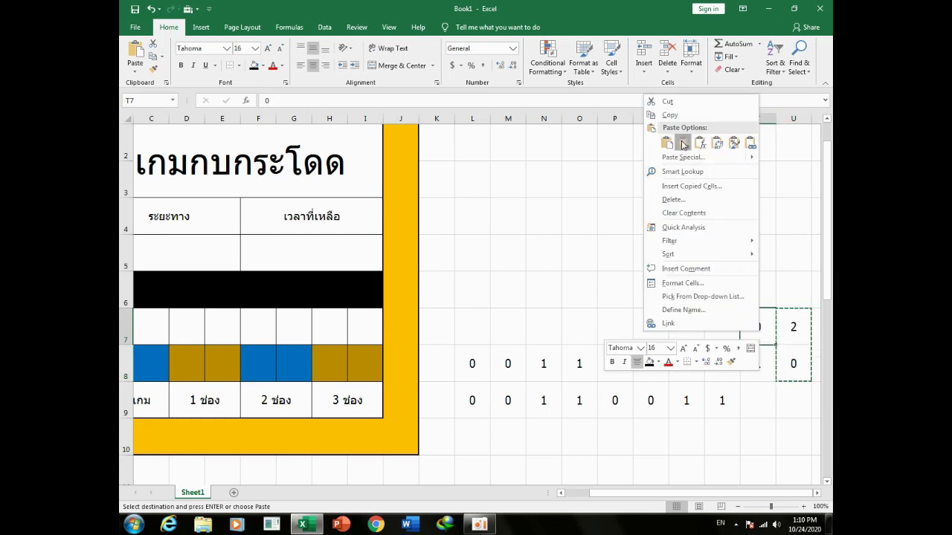
click(683, 142)
drag(514, 368, 758, 363)
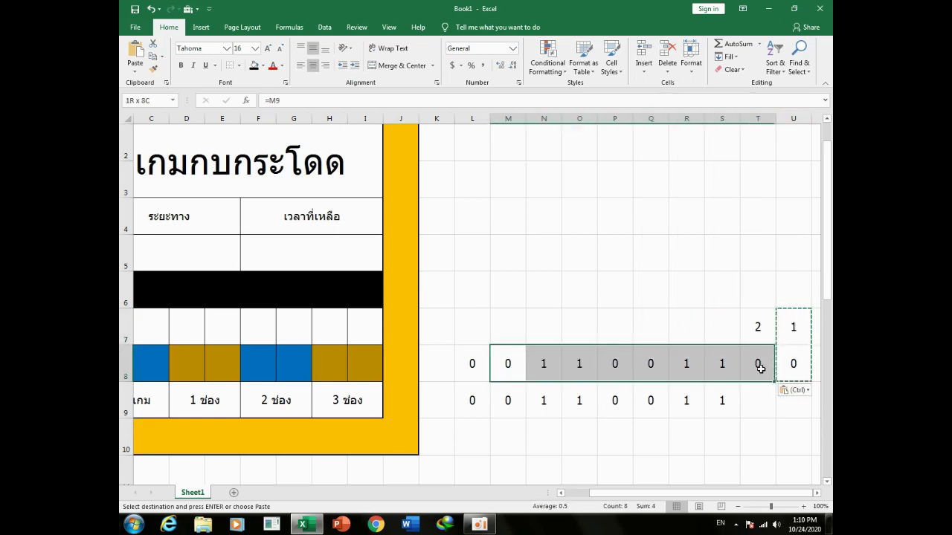
key(ctrl+c)
right_click(485, 399)
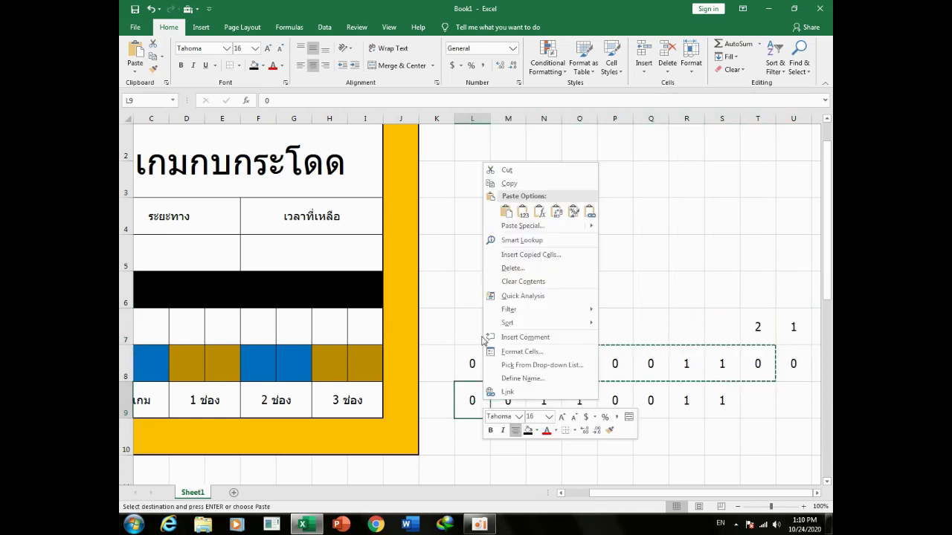
click(519, 213)
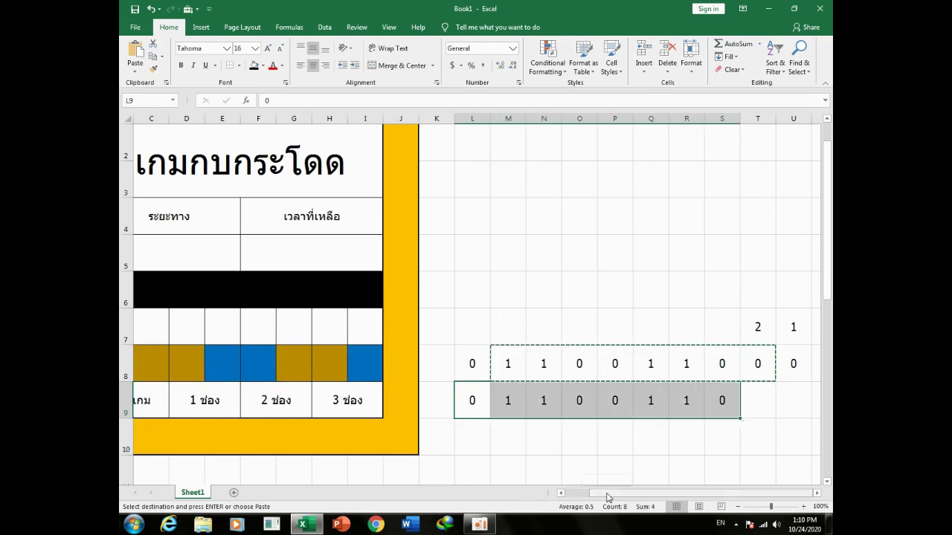
drag(595, 493, 573, 493)
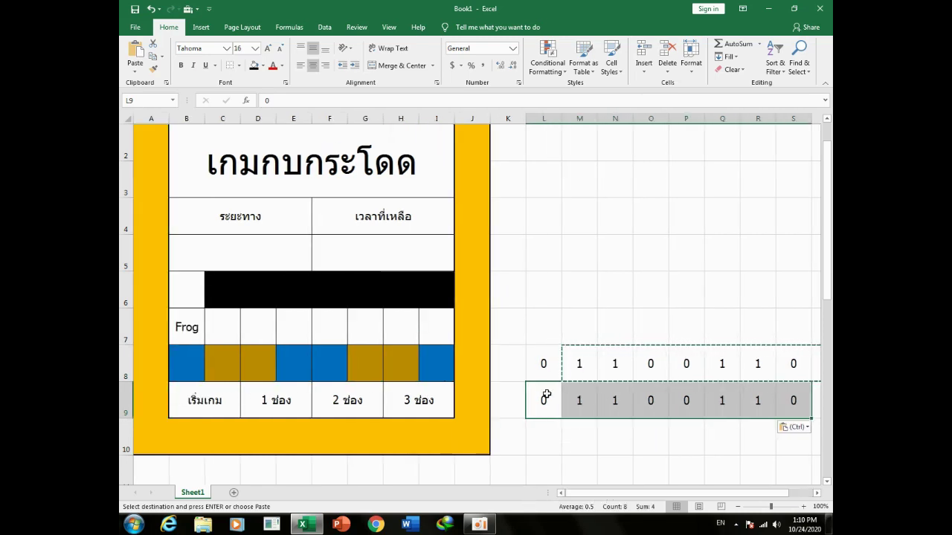
click(661, 337)
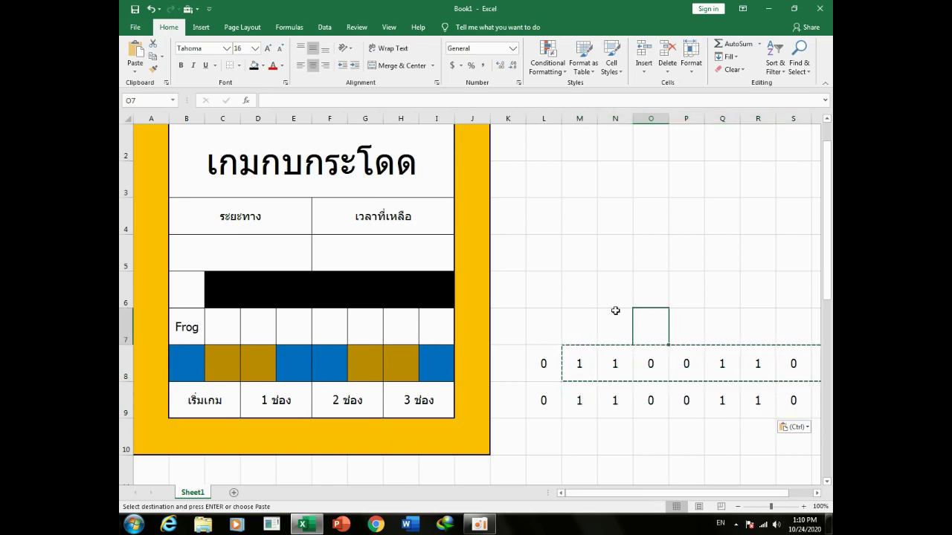
Cancel the pending copy and review the Frog and 1–3 ช่อง distance labels
key(Escape)
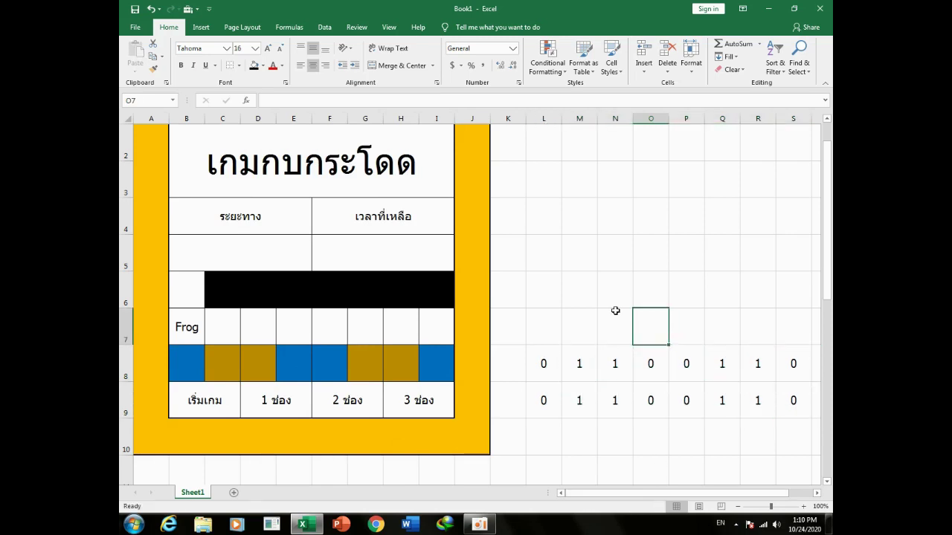
click(192, 336)
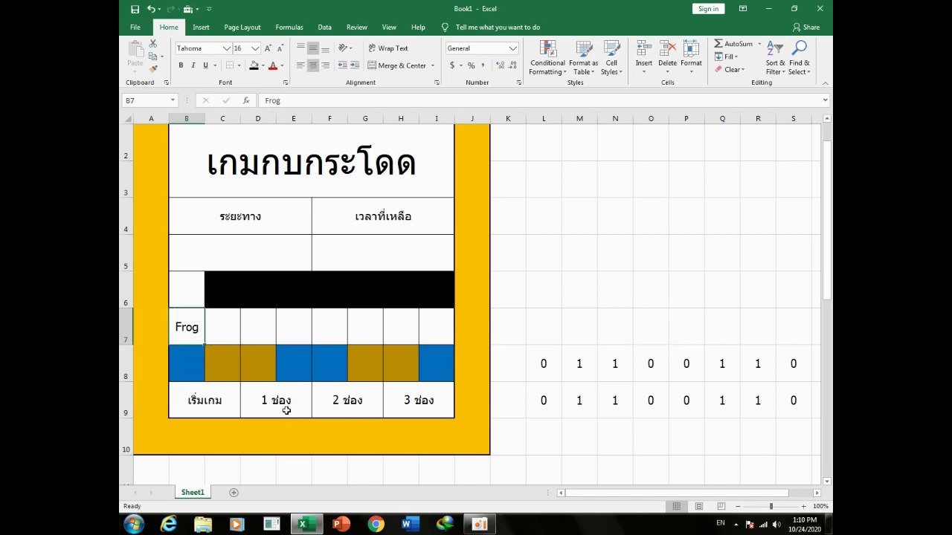
click(285, 405)
click(350, 416)
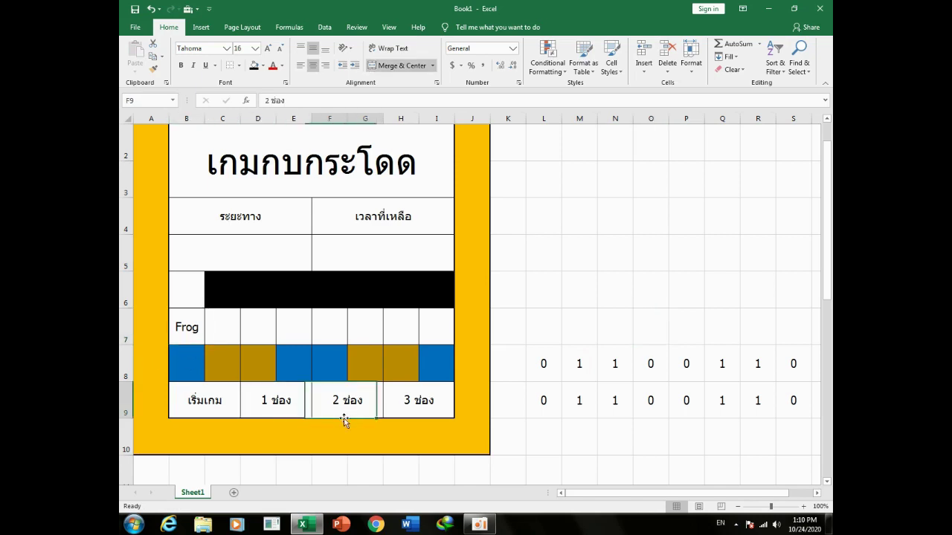
click(422, 406)
Enter 3, 2 and 1 into K6:K8
click(510, 294)
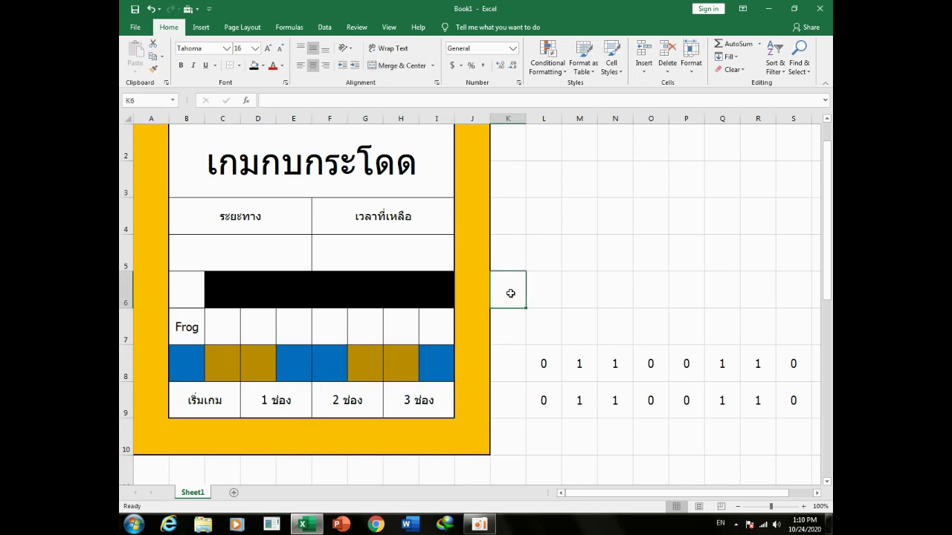
text(3)
key(Return)
text(2)
key(Return)
text(1)
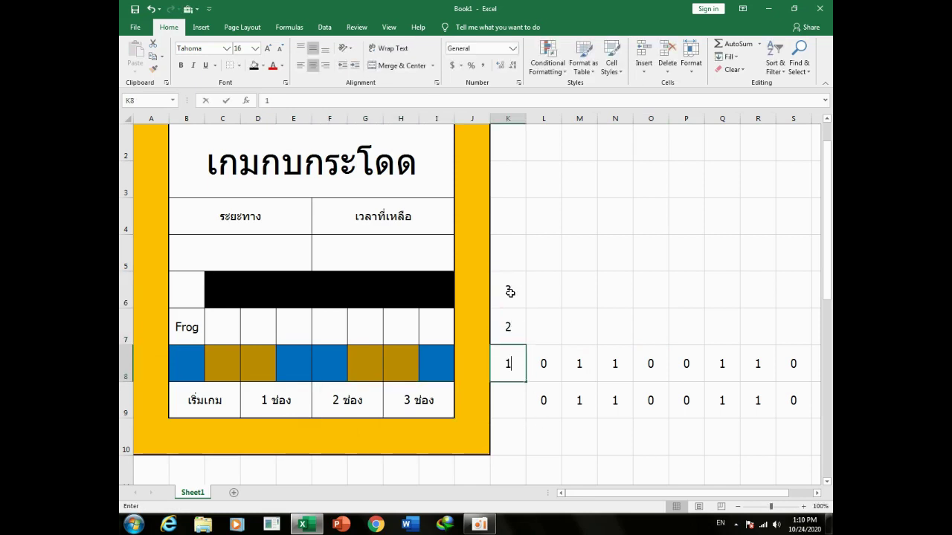
key(Return)
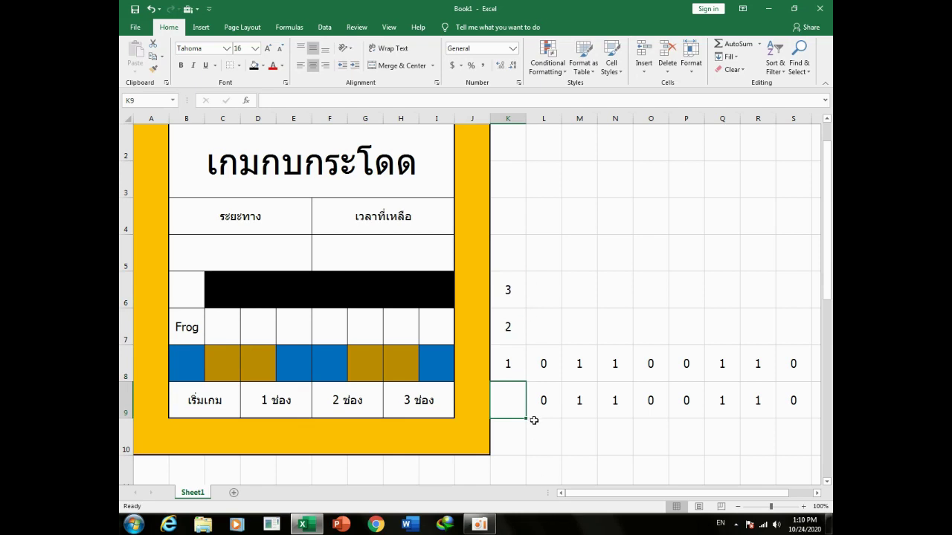
Enter the countdown formula =IF(K9=0,0,K9-1) in K10
click(500, 442)
text(=)
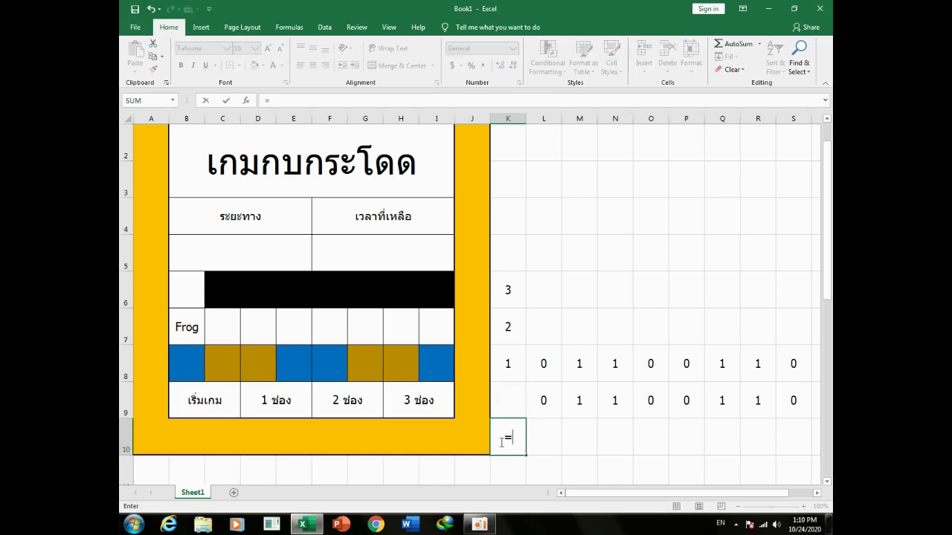
text(if()
click(508, 401)
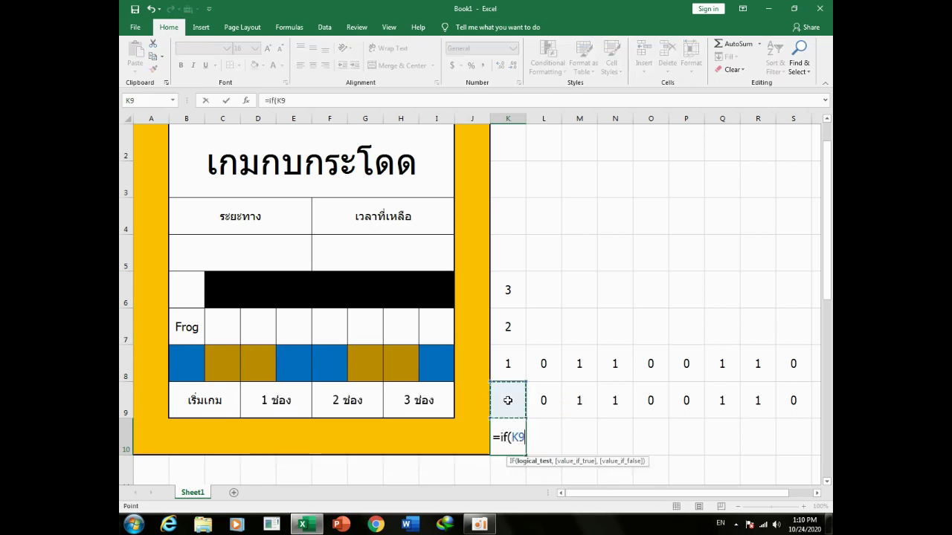
text(=0)
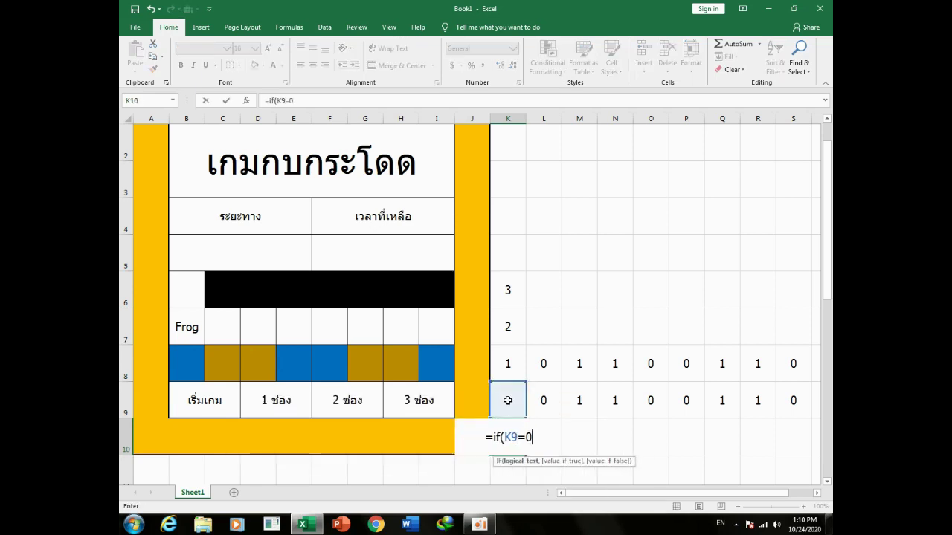
text(,0,)
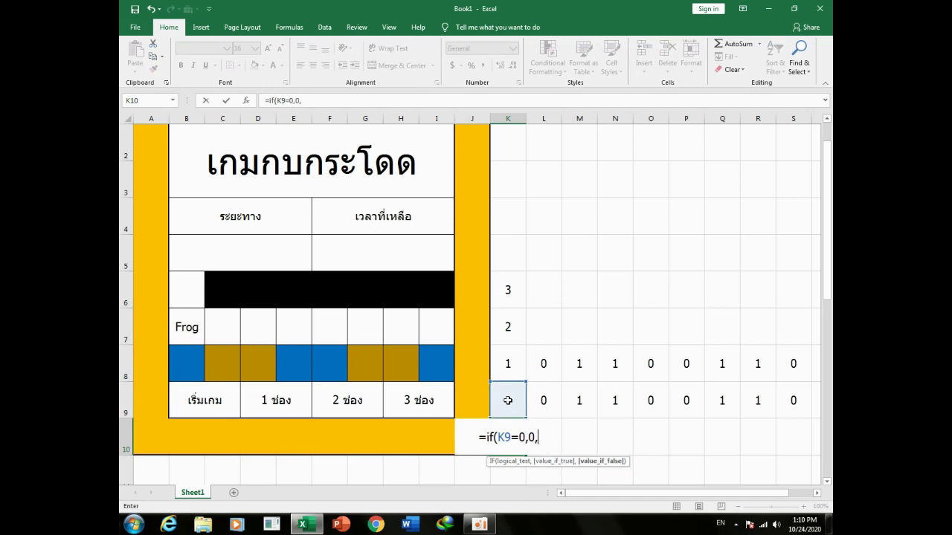
click(508, 401)
text(-1)
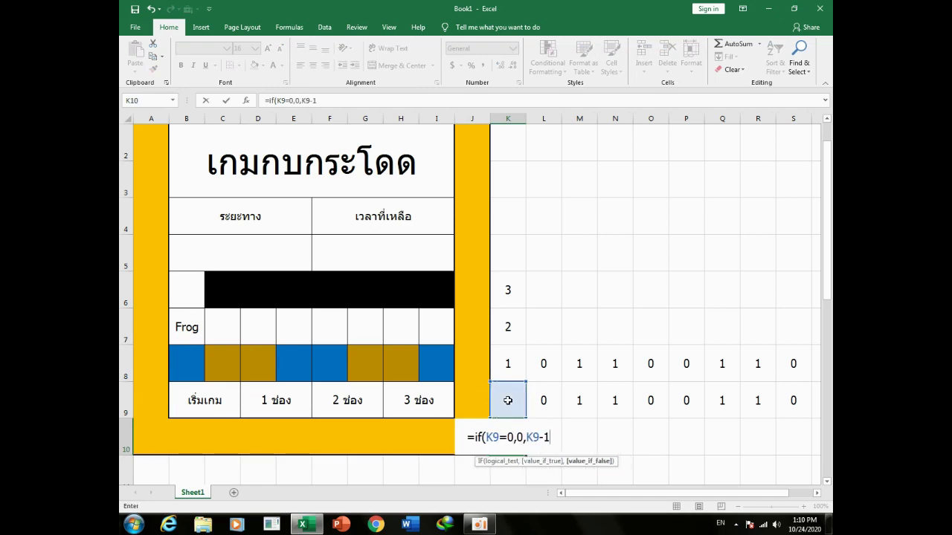
text())
key(Return)
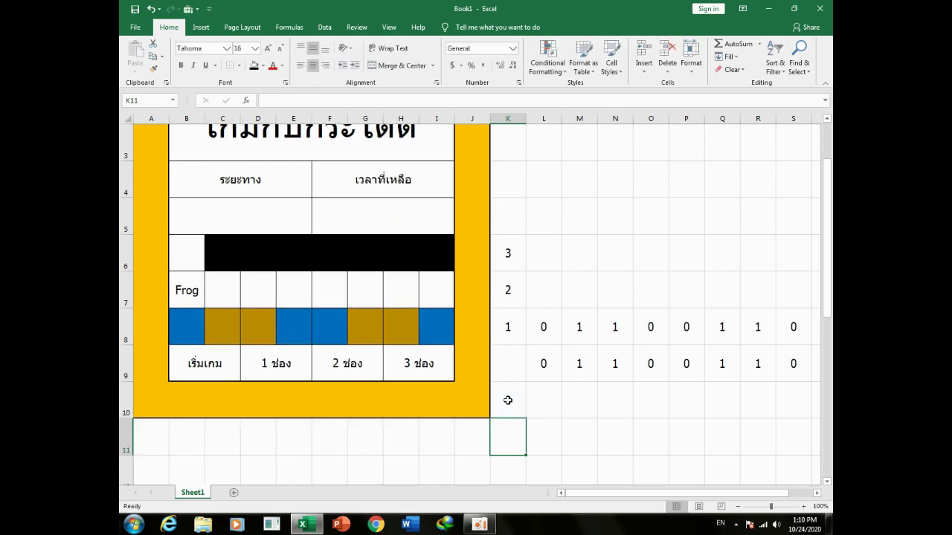
Copy the 2 from K7 into K9 so K10 recalculates to 1
right_click(508, 293)
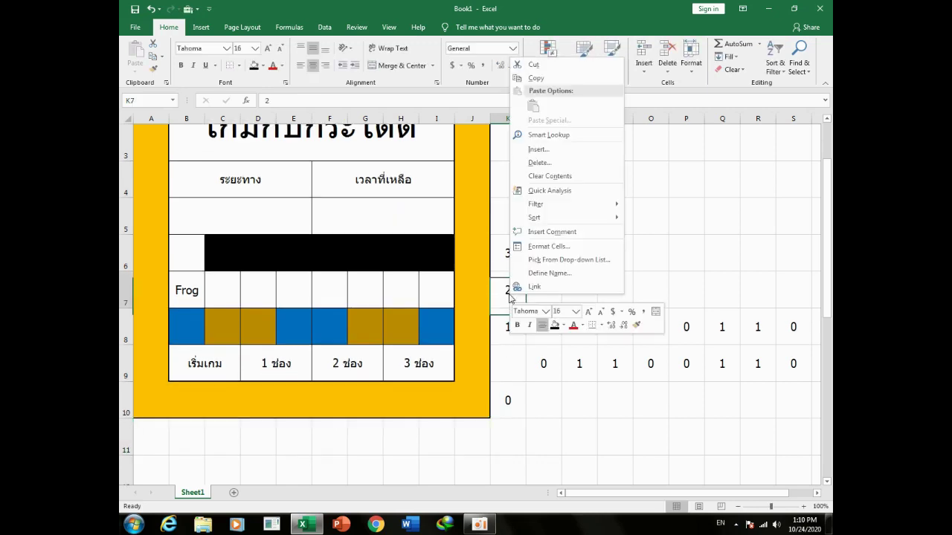
click(535, 78)
right_click(495, 362)
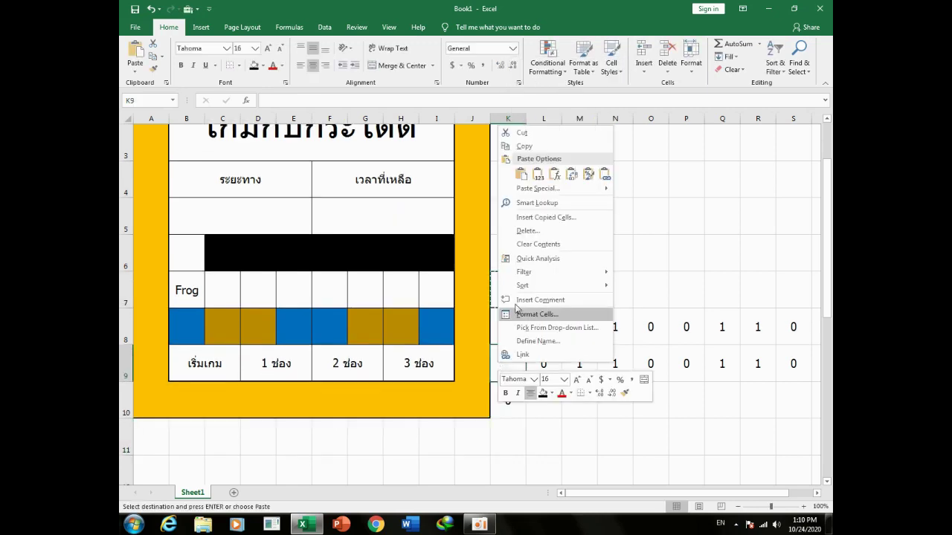
click(538, 172)
click(618, 442)
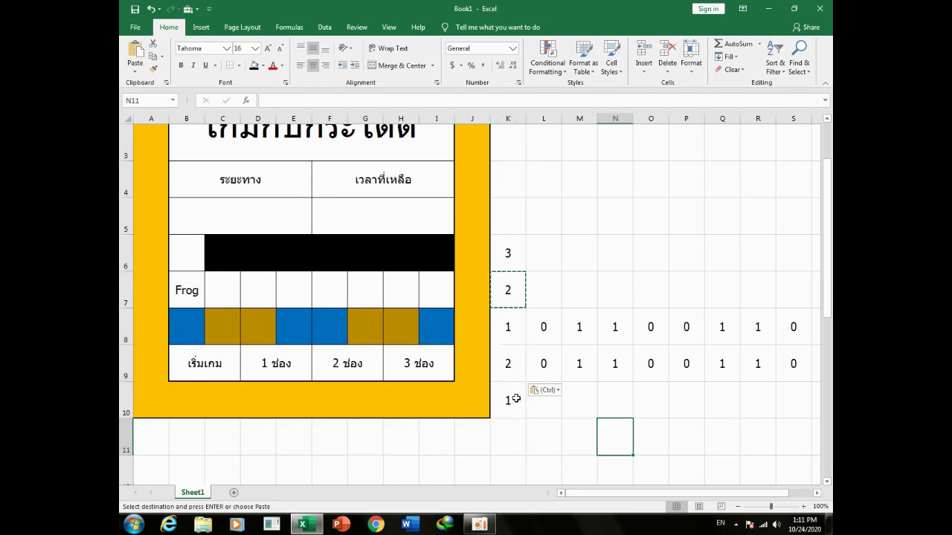
click(188, 299)
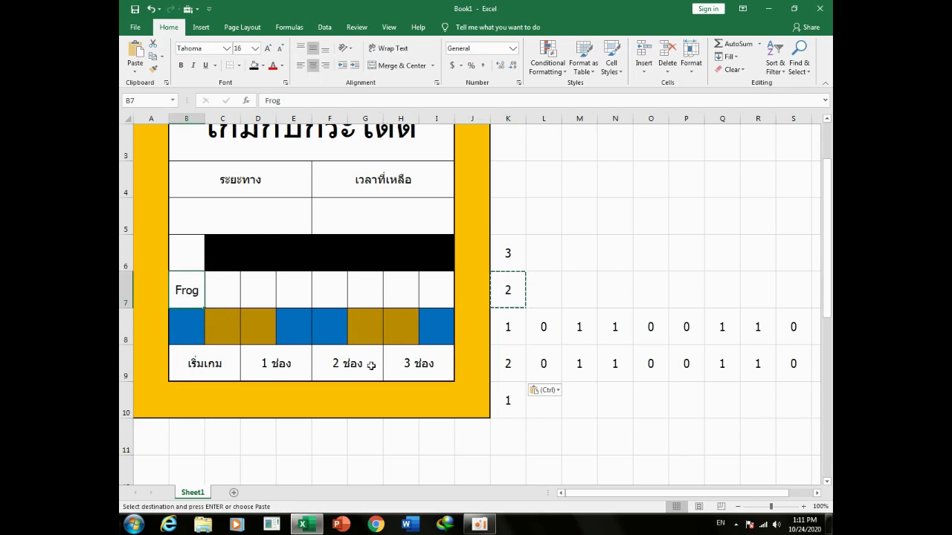
click(186, 244)
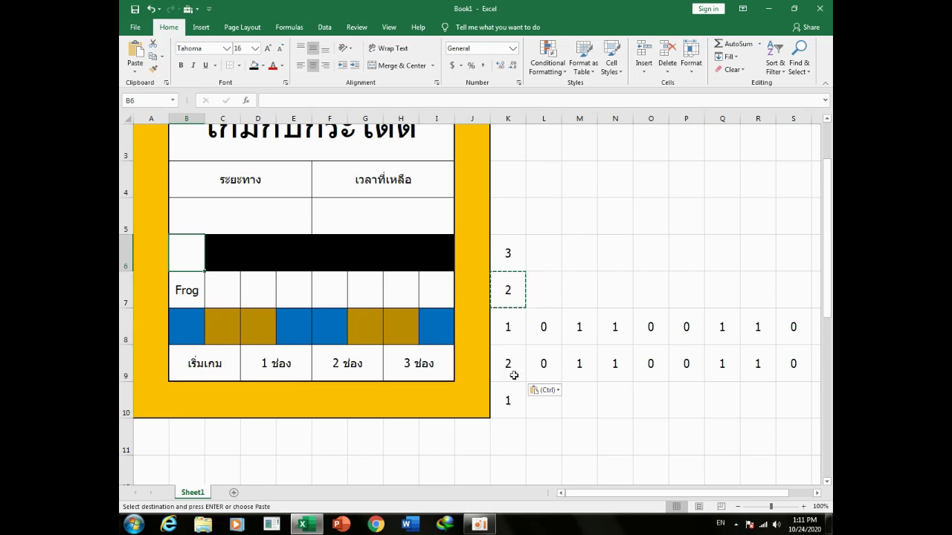
Enter =IF(K9>0,"Frog","") in B6 so it displays Frog
text(=)
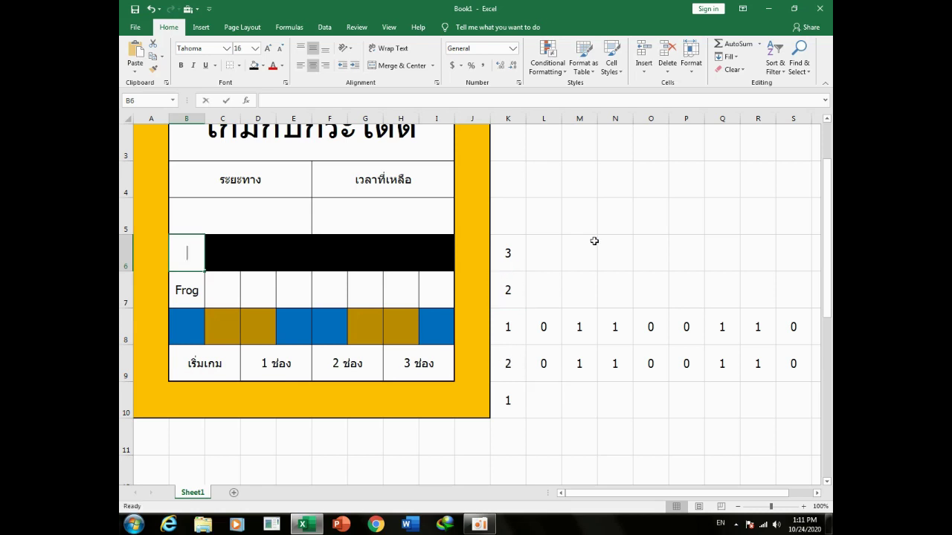
text(if()
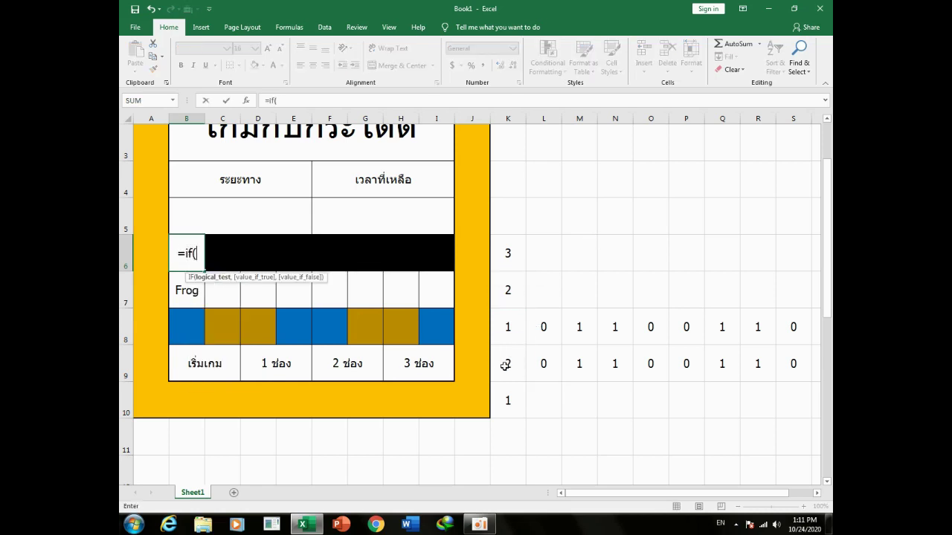
click(505, 365)
text(>0,)
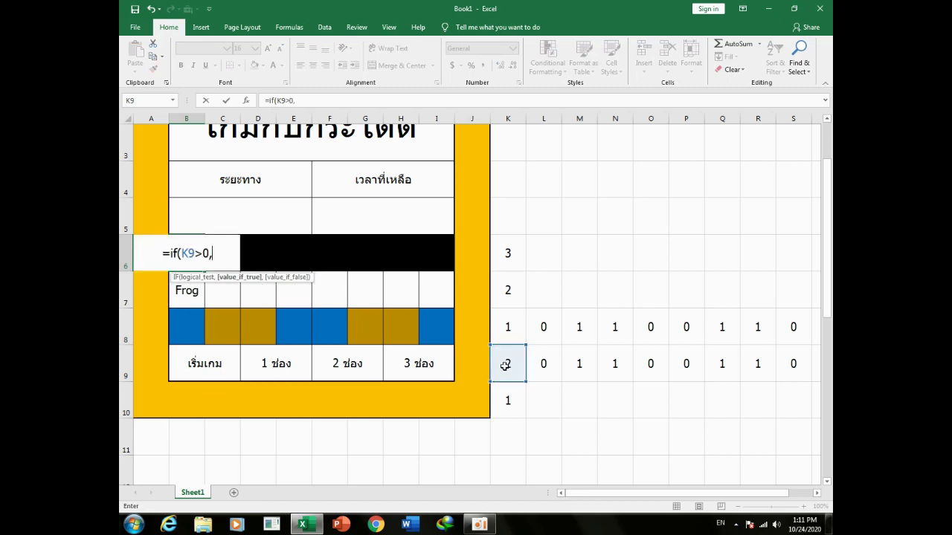
text("Frog)
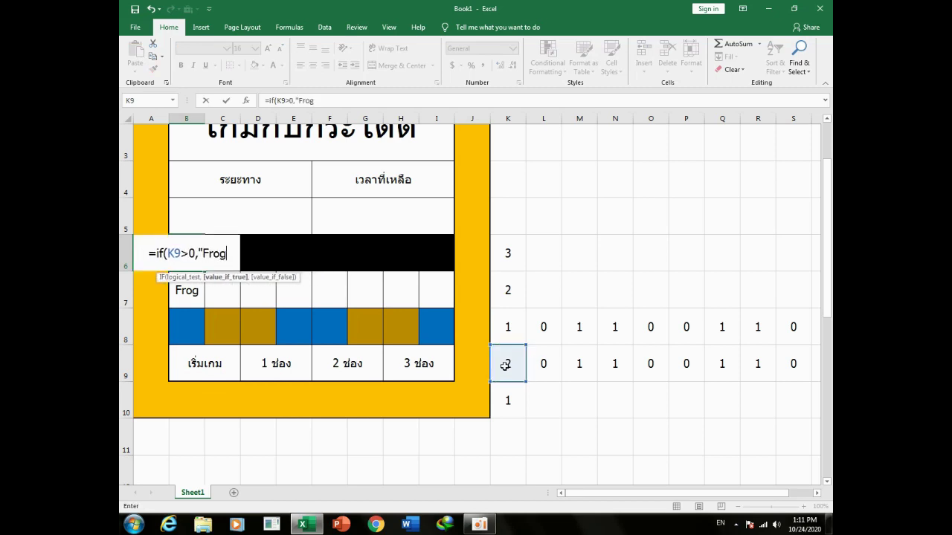
text(","")
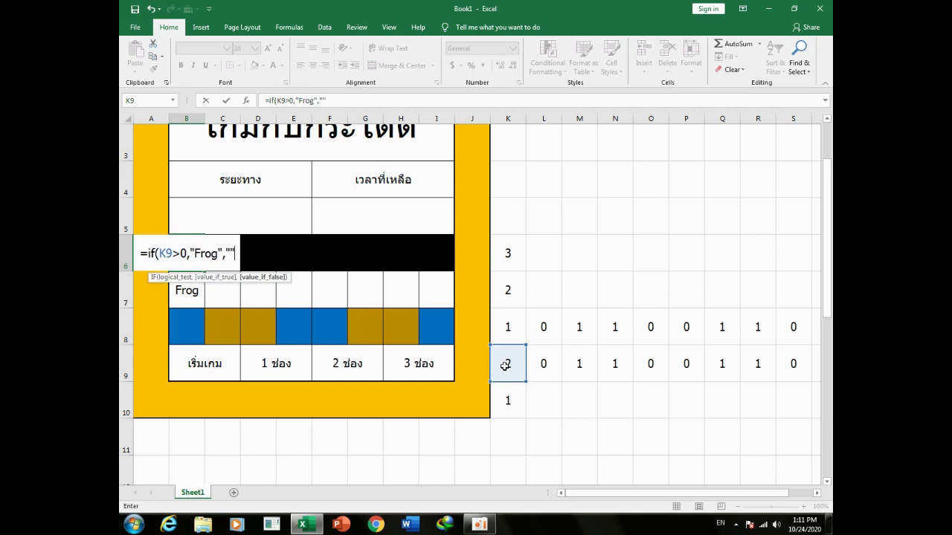
text())
key(Return)
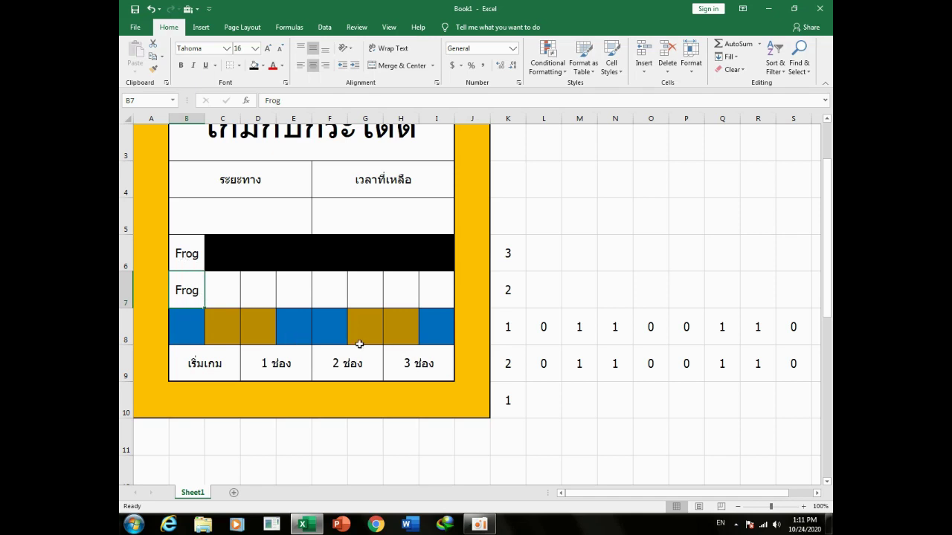
Enter =IF(AND(L9=1,K9=0),"Frog","") in B7, which currently shows blank
text(=if(K9)
key(BackSpace)
key(BackSpace)
text(a)
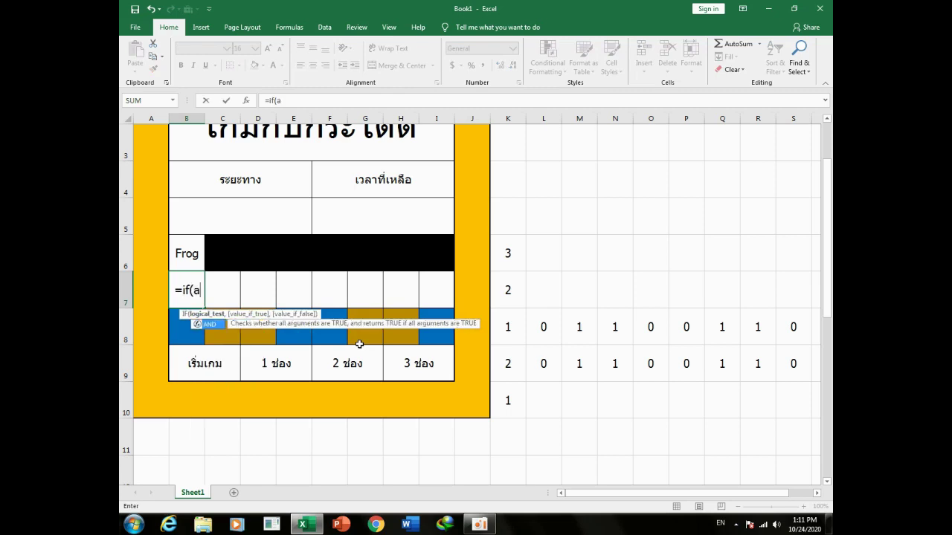
text(nd()
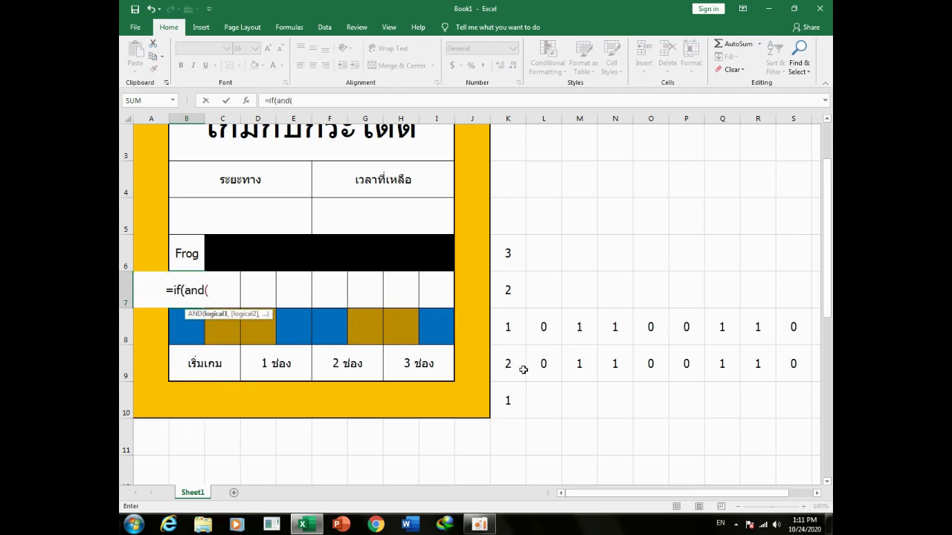
click(550, 364)
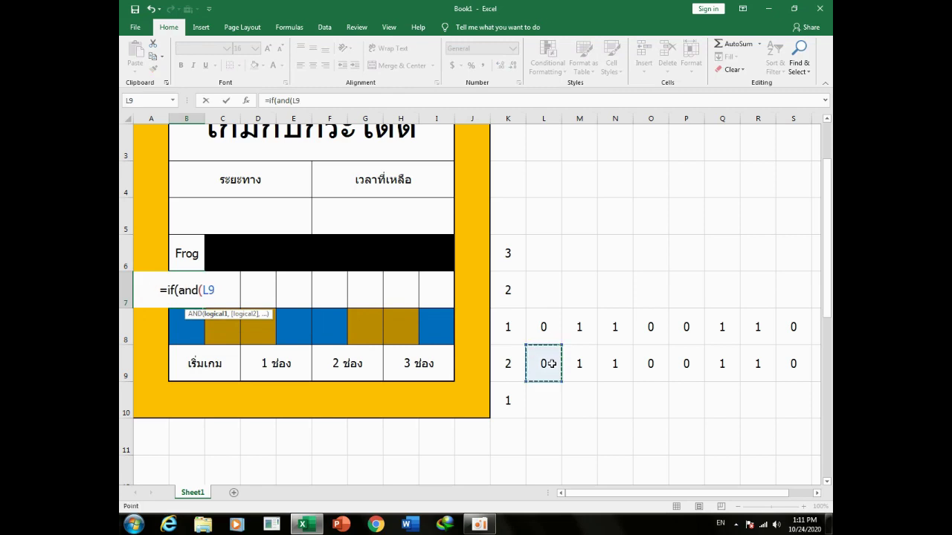
text(=1)
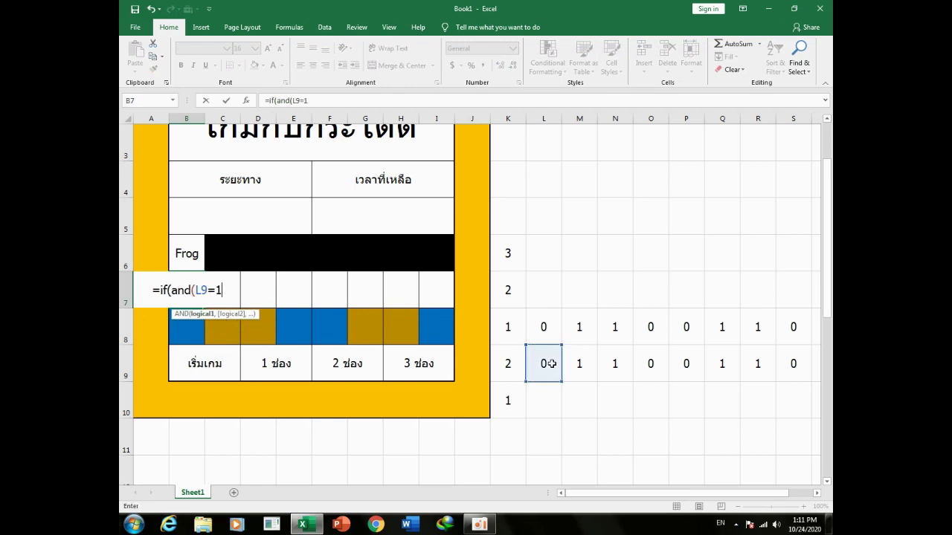
text(,)
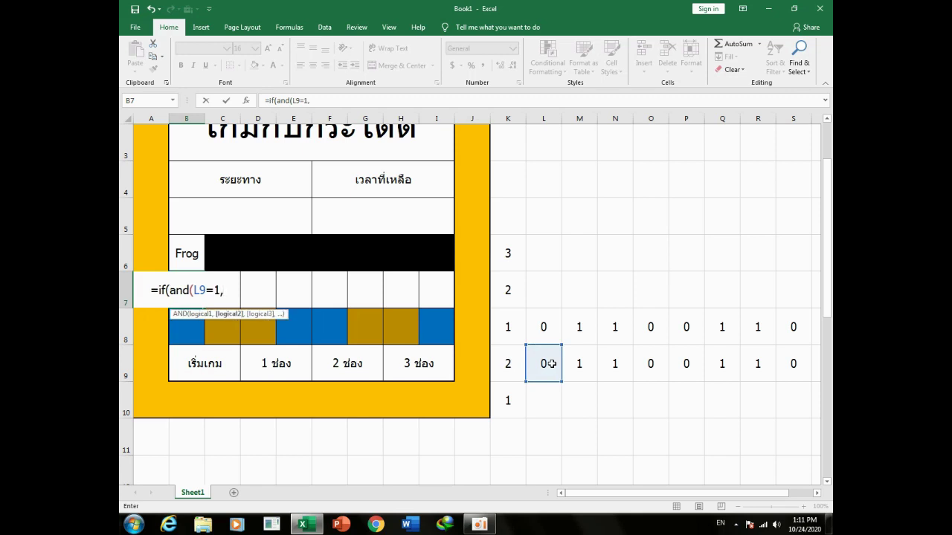
click(508, 363)
text(=0)
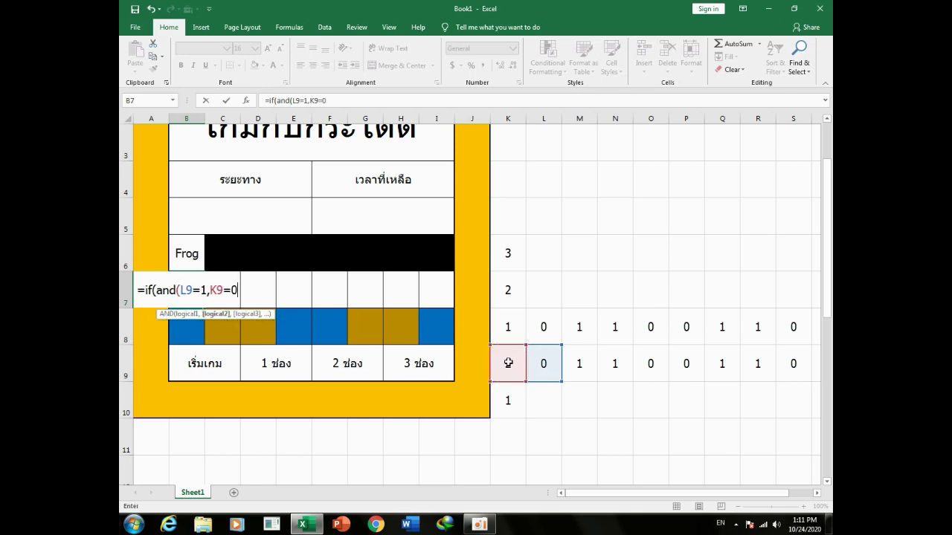
text(),"F)
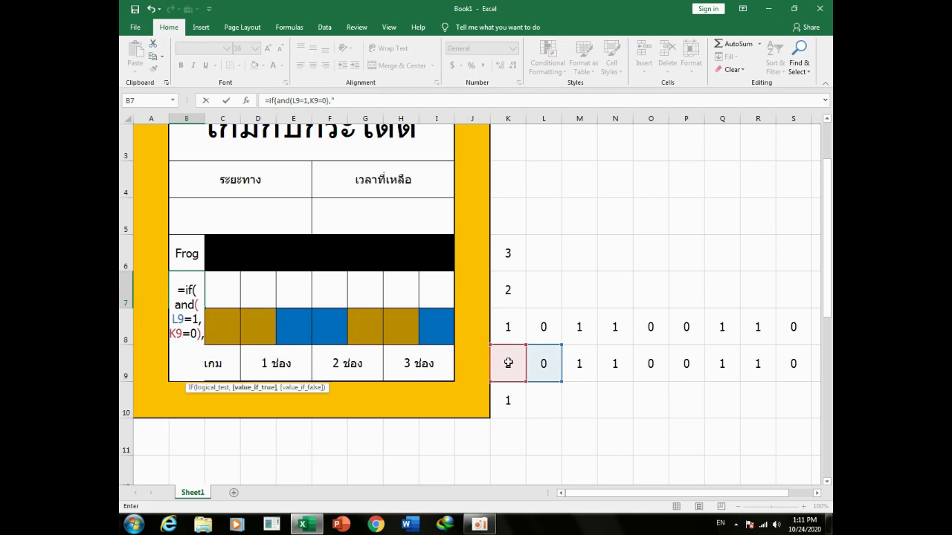
text(rog)
text(","")
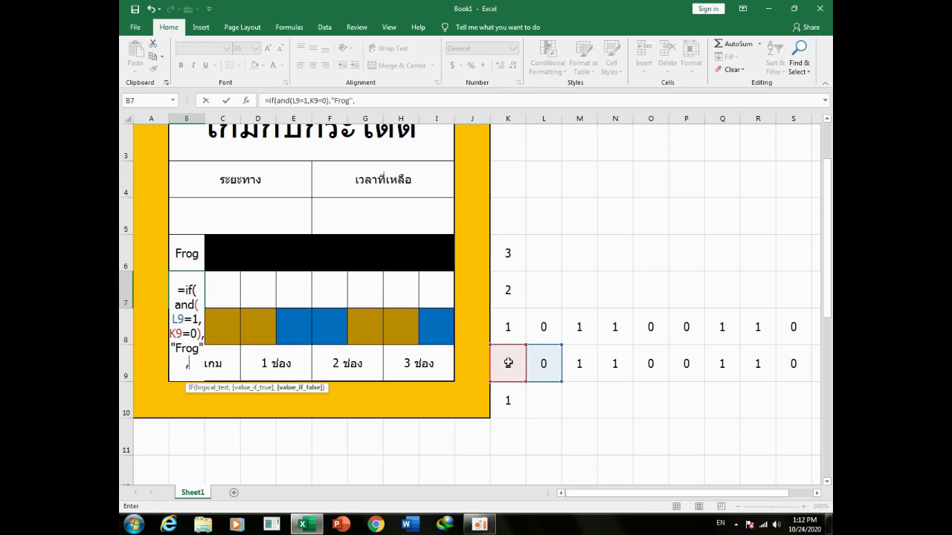
text())
key(Return)
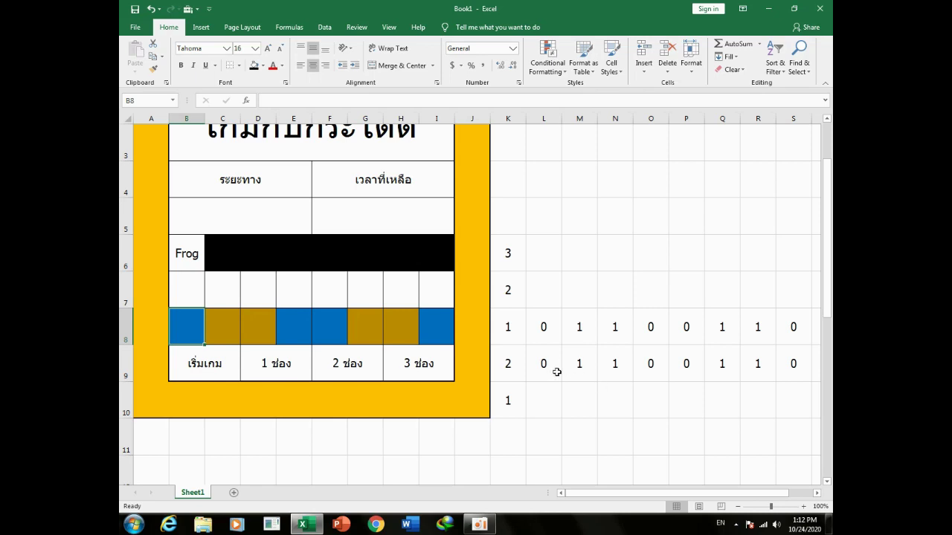
Enter =IF(AND(K9=0,L9=0),"Frog","") in B8, leaving it blank while K9 is 2
text(=i)
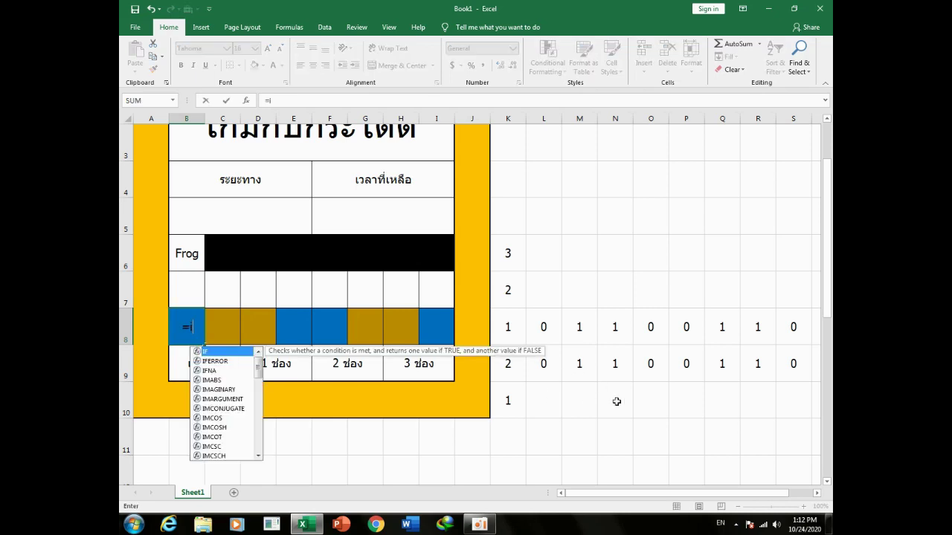
text(f()
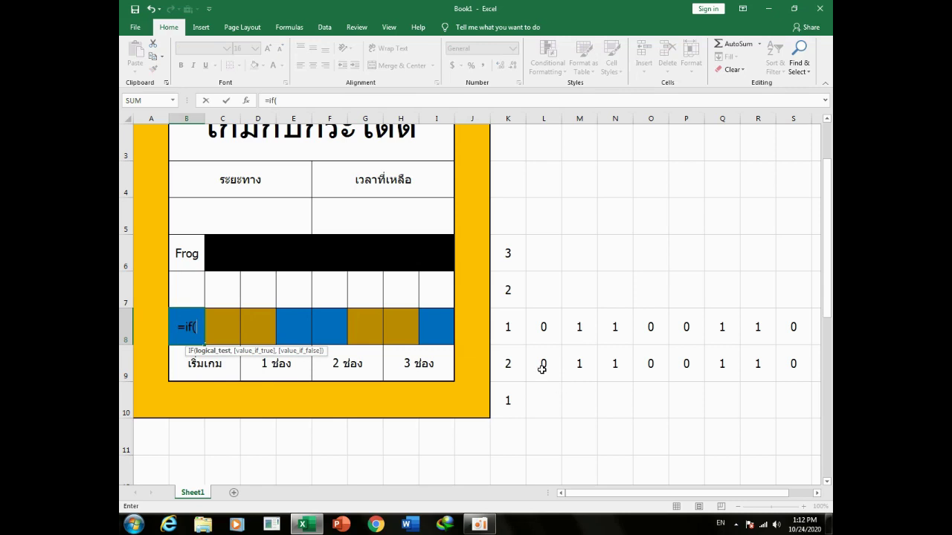
click(513, 363)
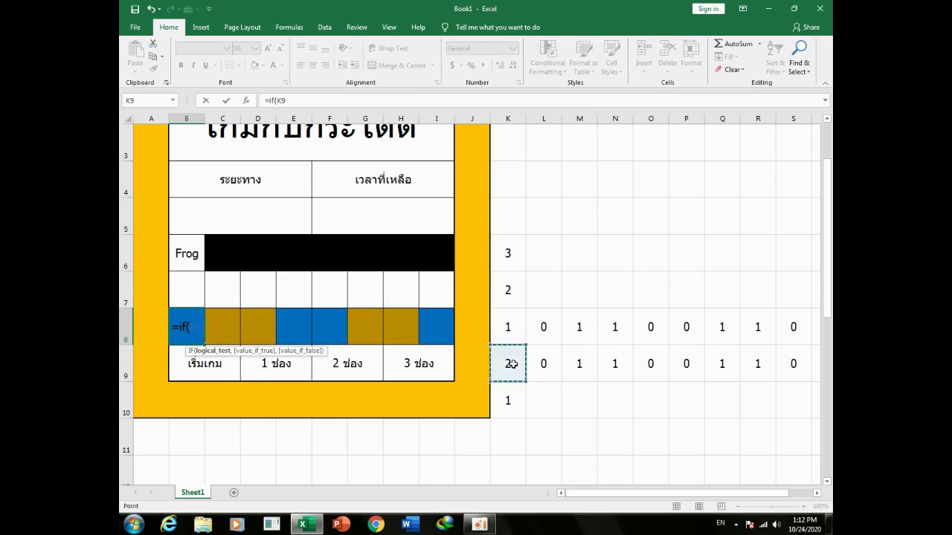
text(=0,)
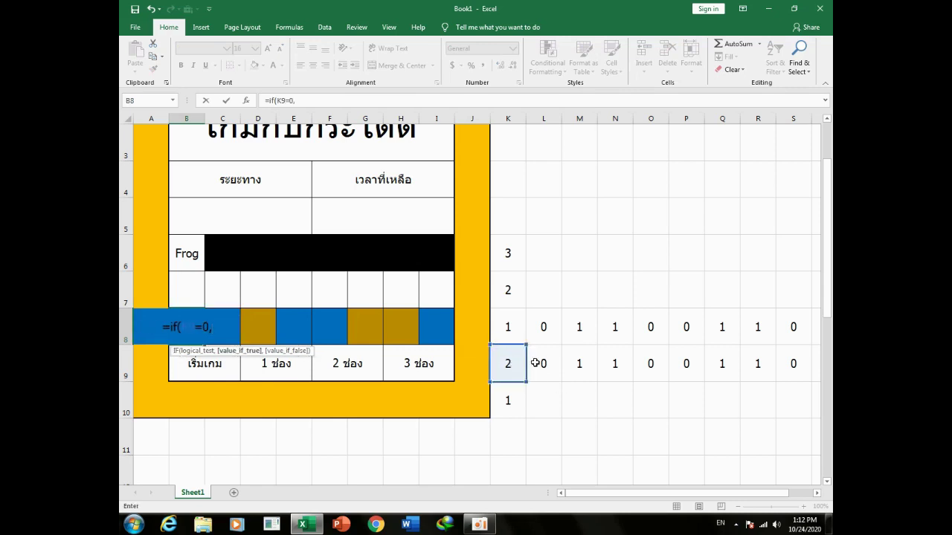
click(544, 363)
text(=0)
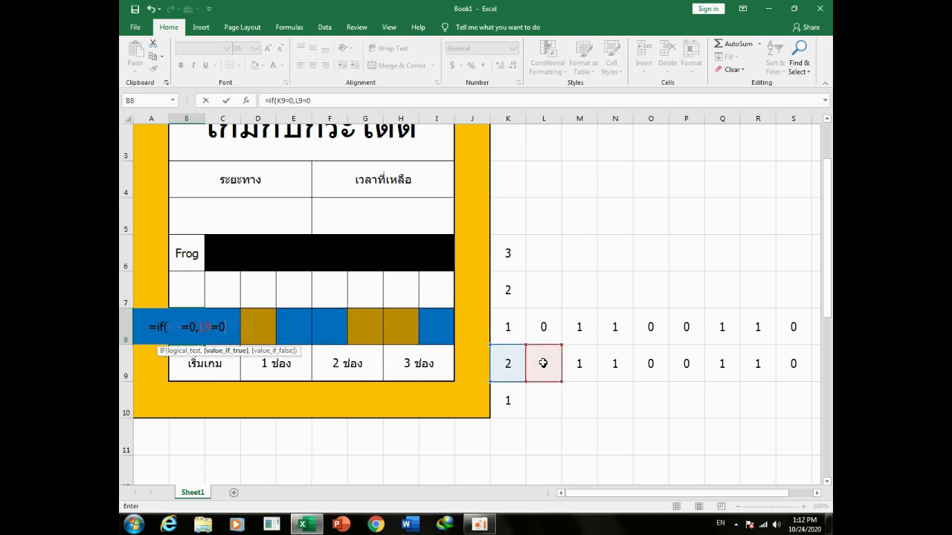
click(278, 101)
text(and)
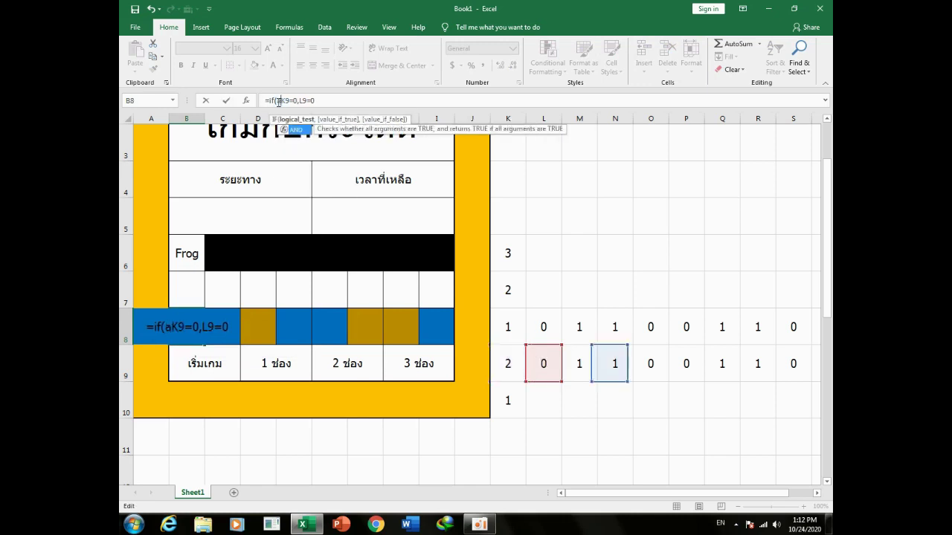
text(()
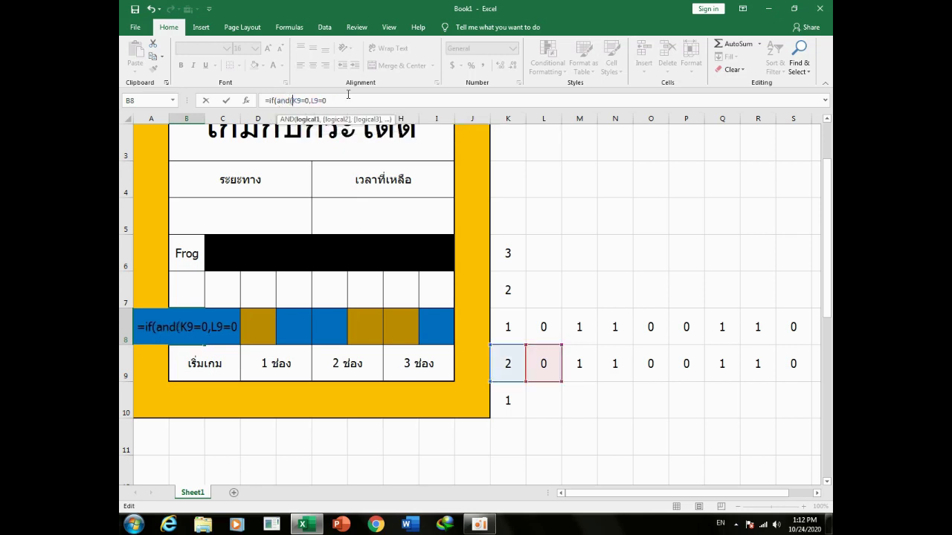
click(350, 98)
text())
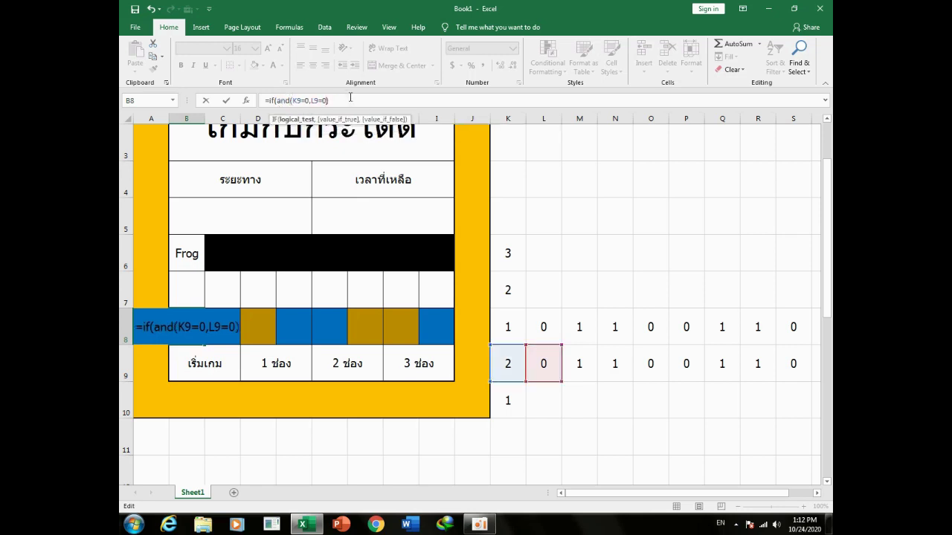
text(,"Frog)
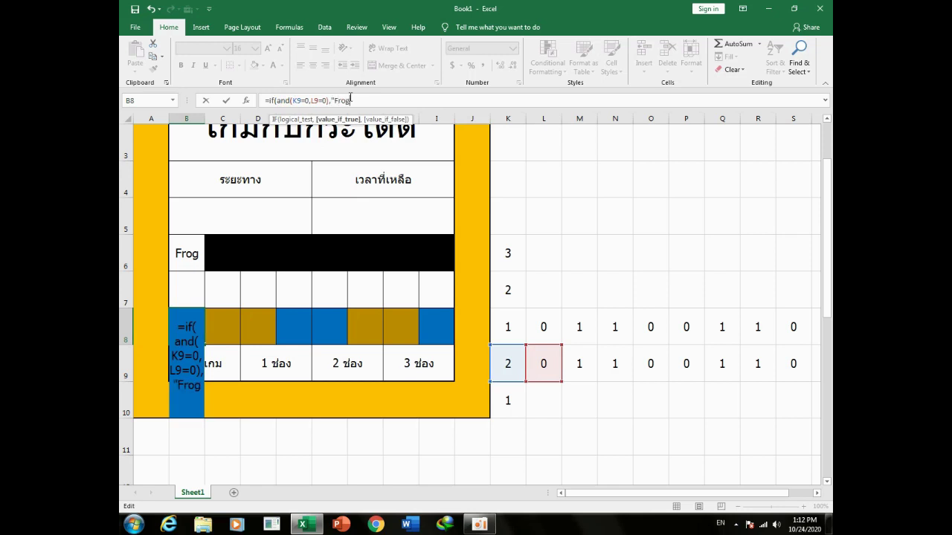
text(","")
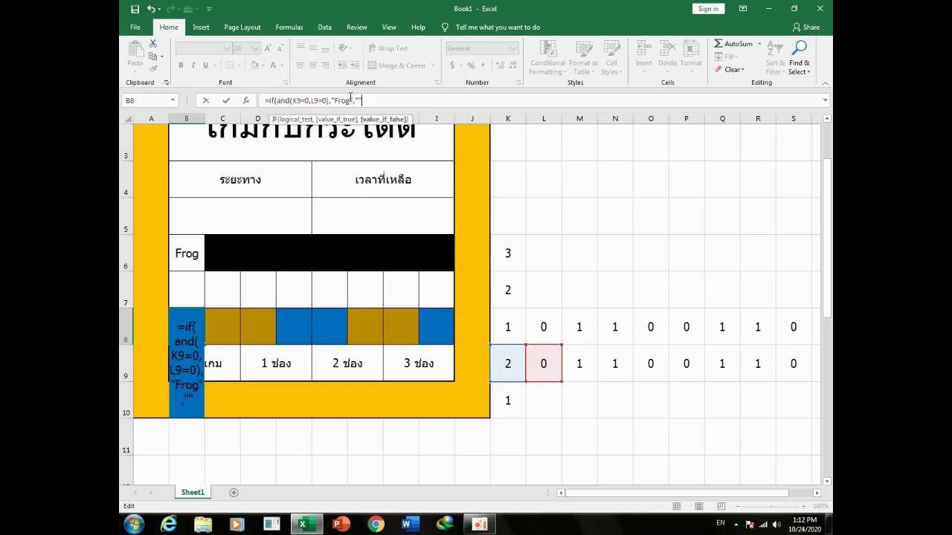
text())
key(Return)
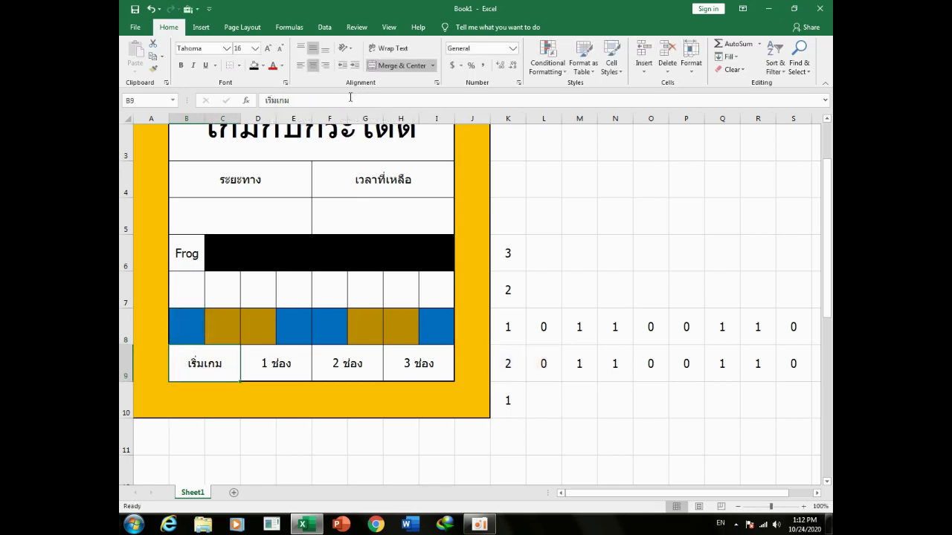
Change K9 to 0 so Frog appears in B8
click(637, 446)
click(512, 367)
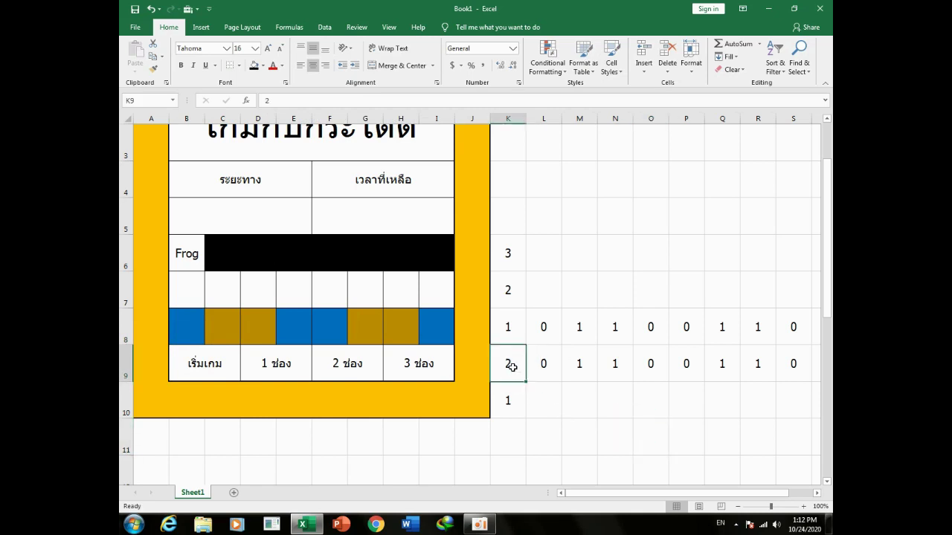
text(0)
key(Return)
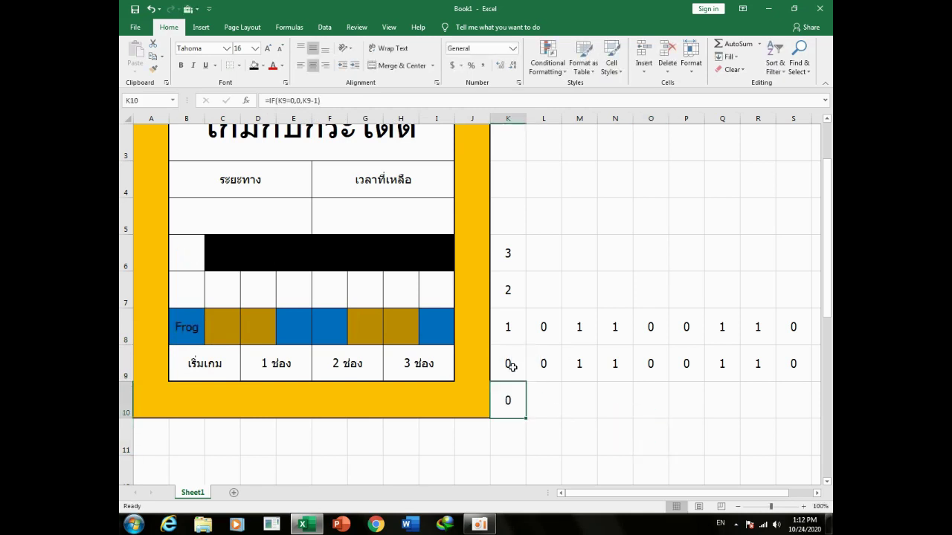
Add an Equal To highlight rule on B8 giving cells equal to Frog a red fill
click(178, 329)
click(548, 63)
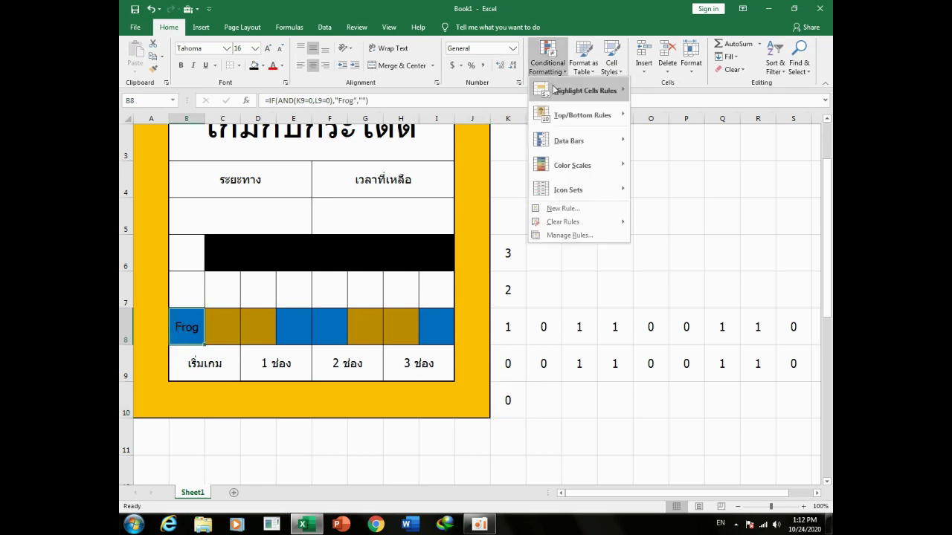
mouse_move(560, 91)
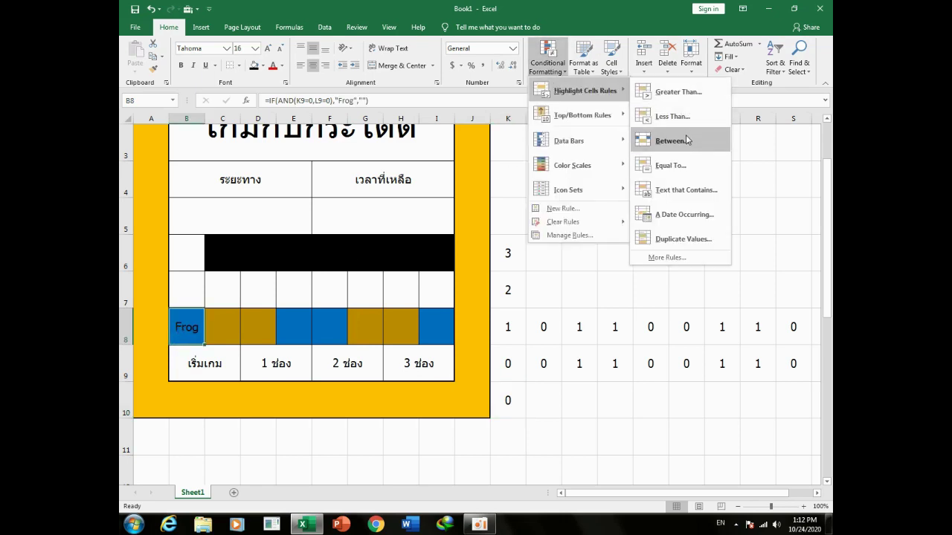
click(675, 165)
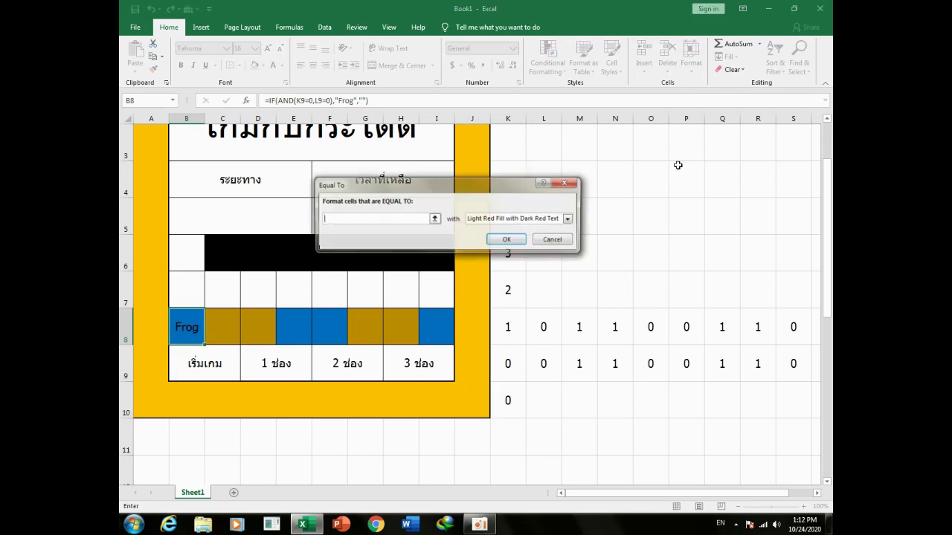
text(Frog)
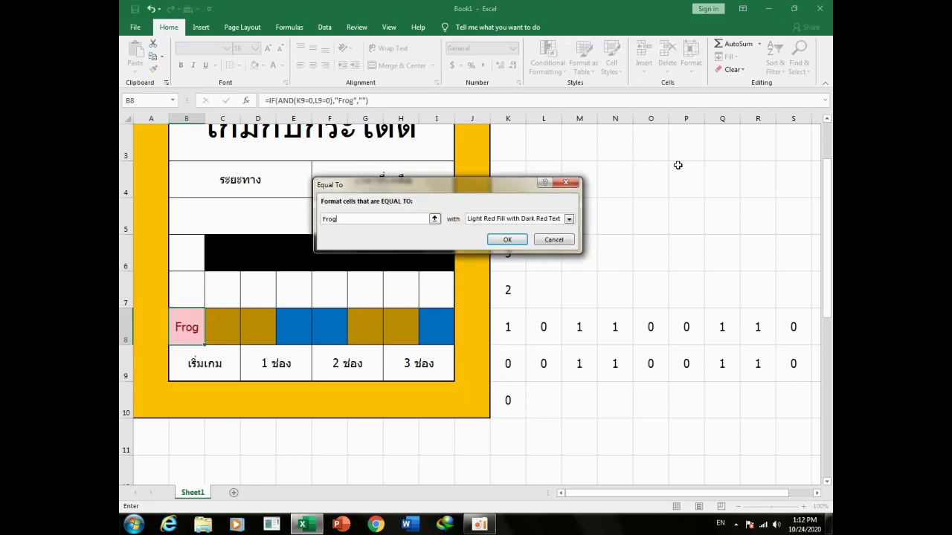
click(568, 219)
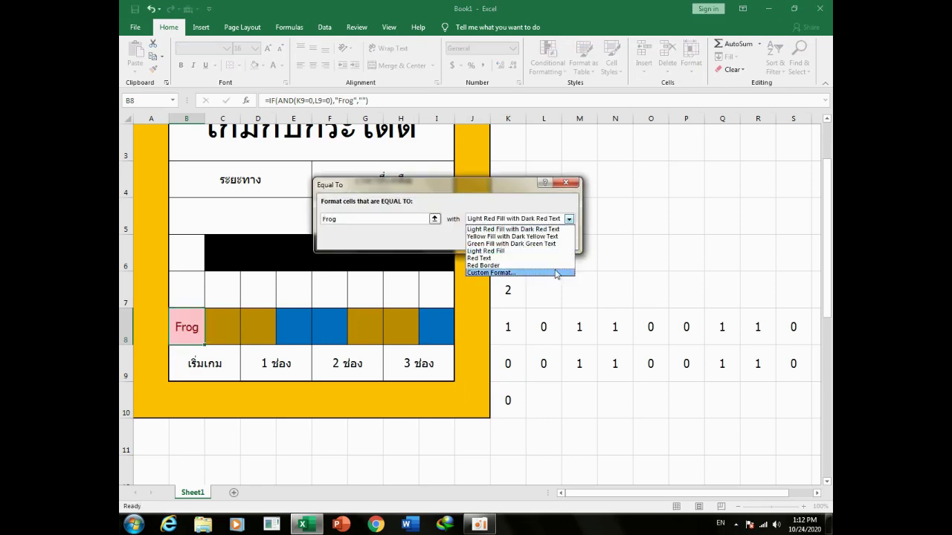
click(556, 275)
click(330, 187)
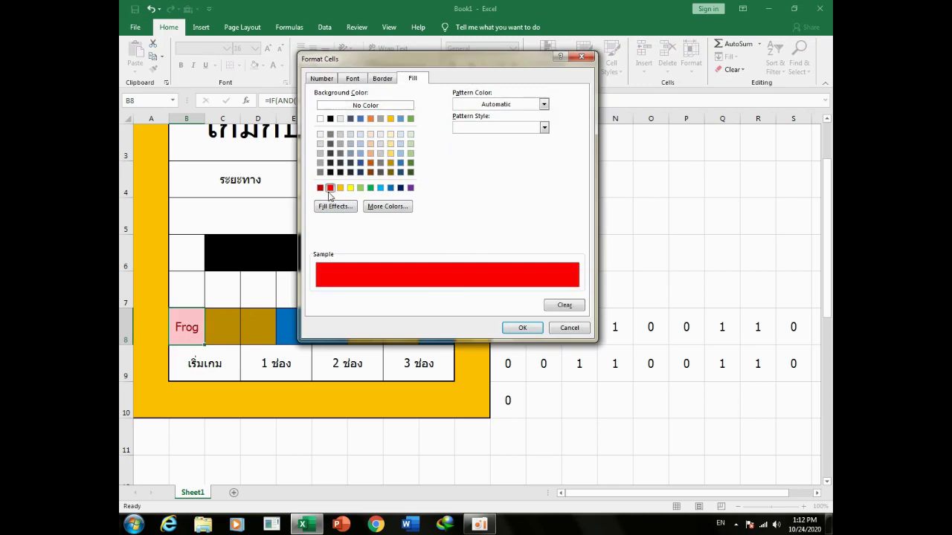
click(522, 328)
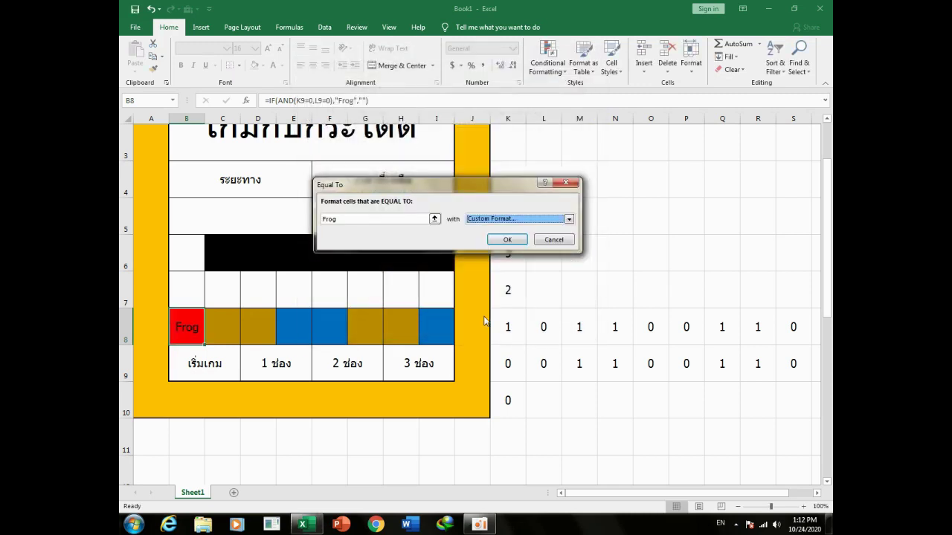
click(503, 240)
click(550, 265)
Fill cells B6:I7 above the board with yellow
click(442, 296)
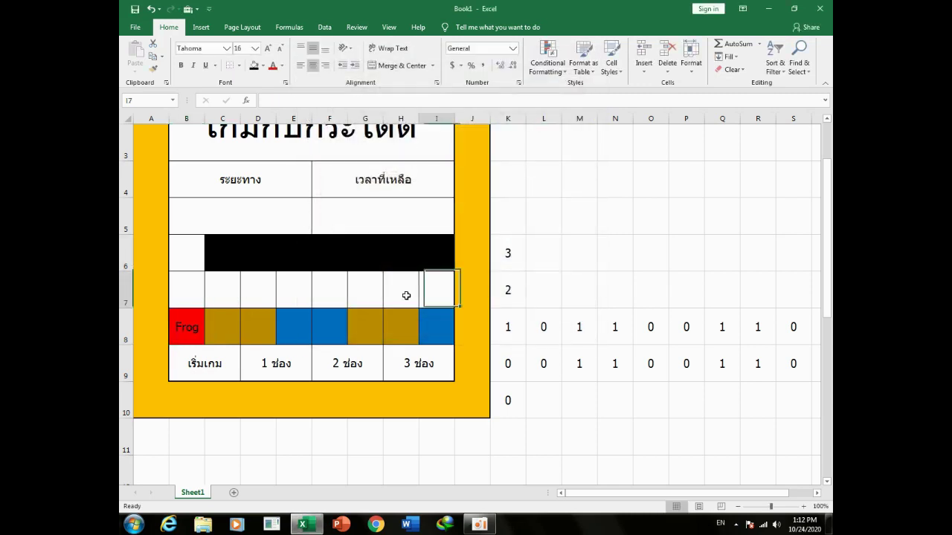
drag(406, 296, 192, 262)
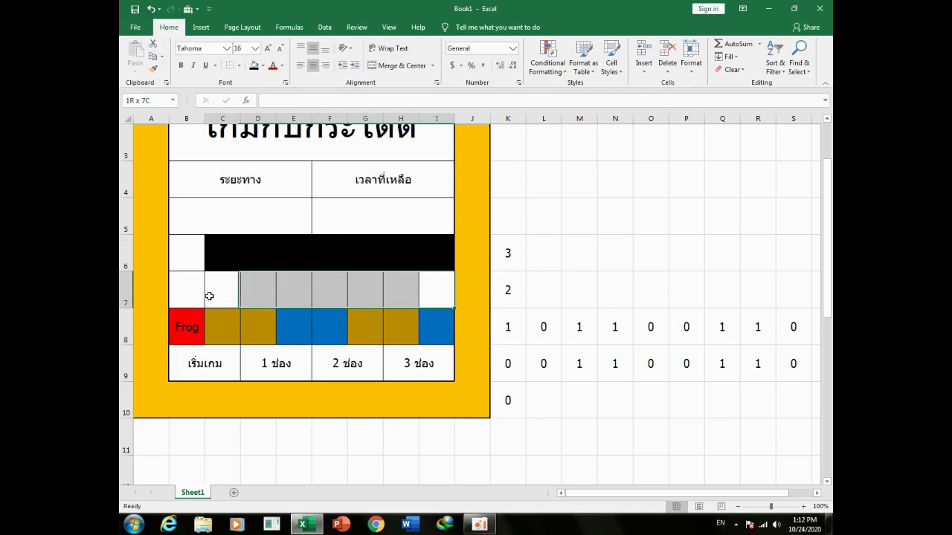
click(263, 66)
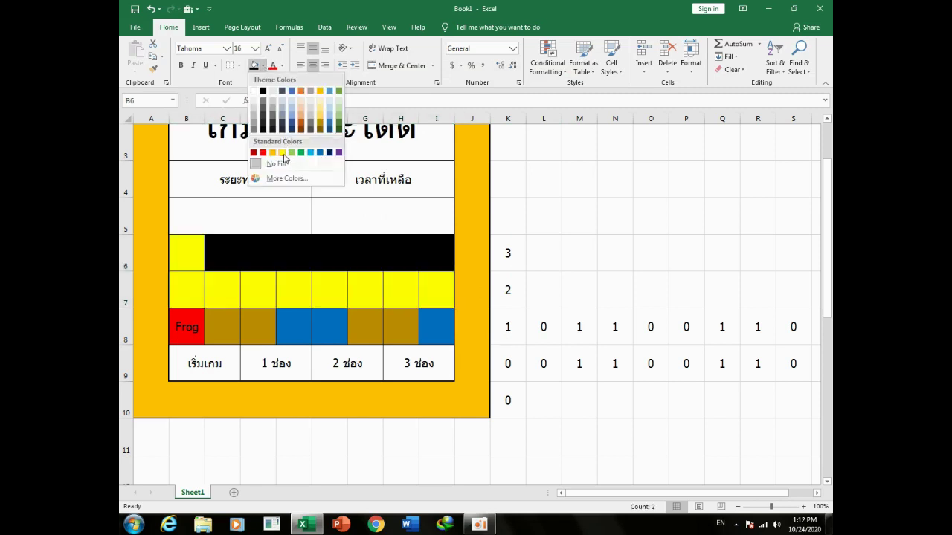
click(283, 153)
click(569, 166)
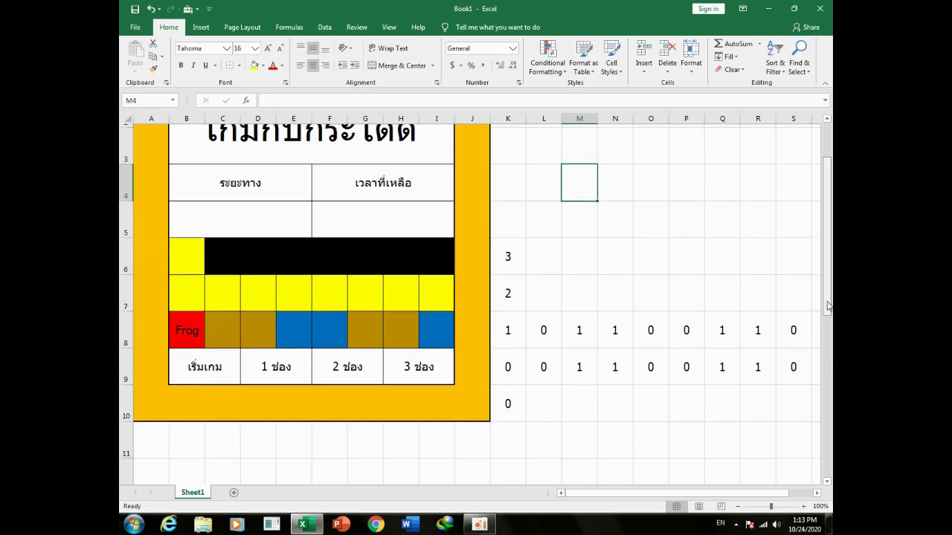
Enter the counter formula =T6+1 in U6
drag(708, 493, 733, 494)
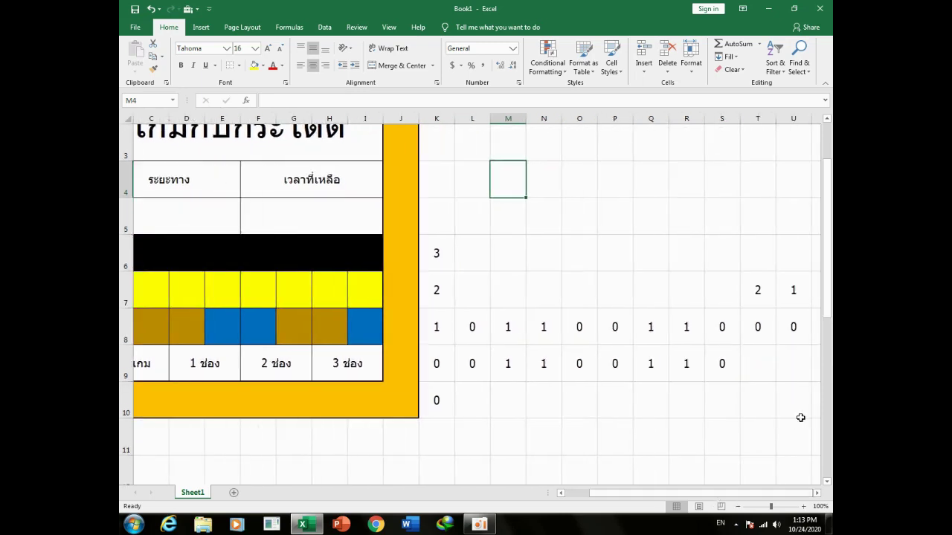
click(798, 254)
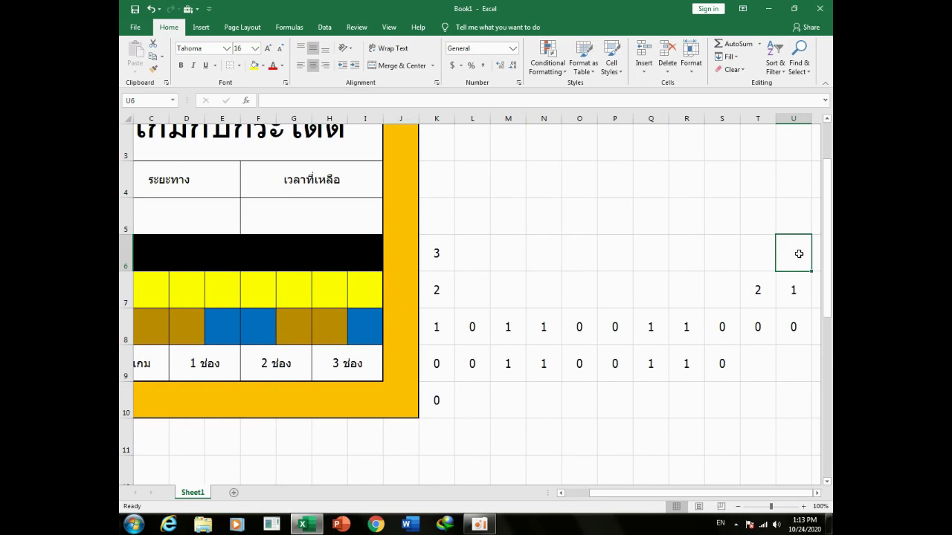
text(=)
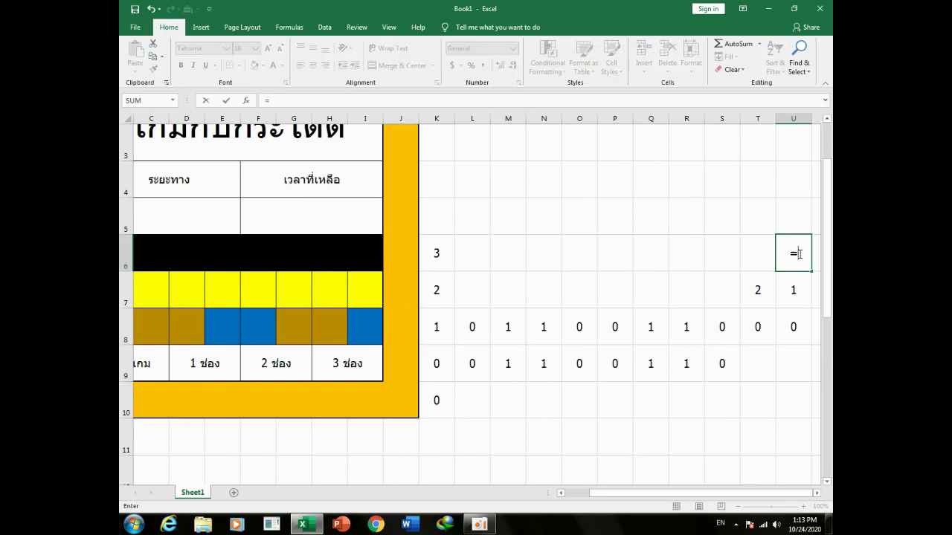
click(754, 261)
text(+)
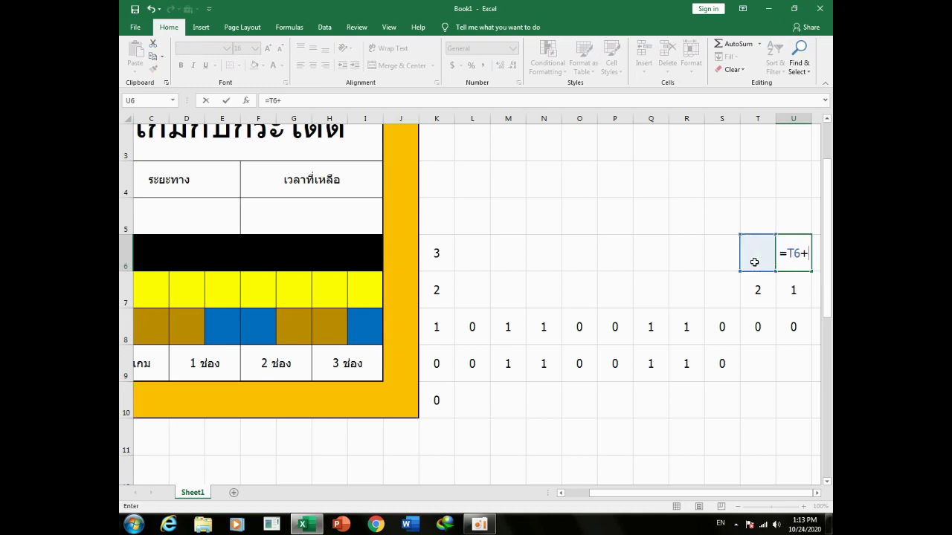
text(1)
key(Return)
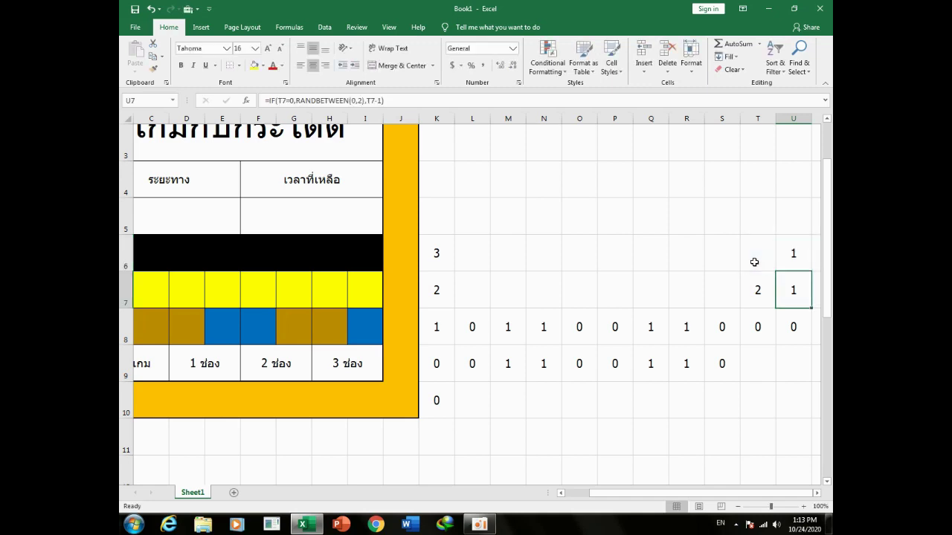
Copy U6 and paste it into T6 as a value, making T6 1 and U6 2
right_click(787, 253)
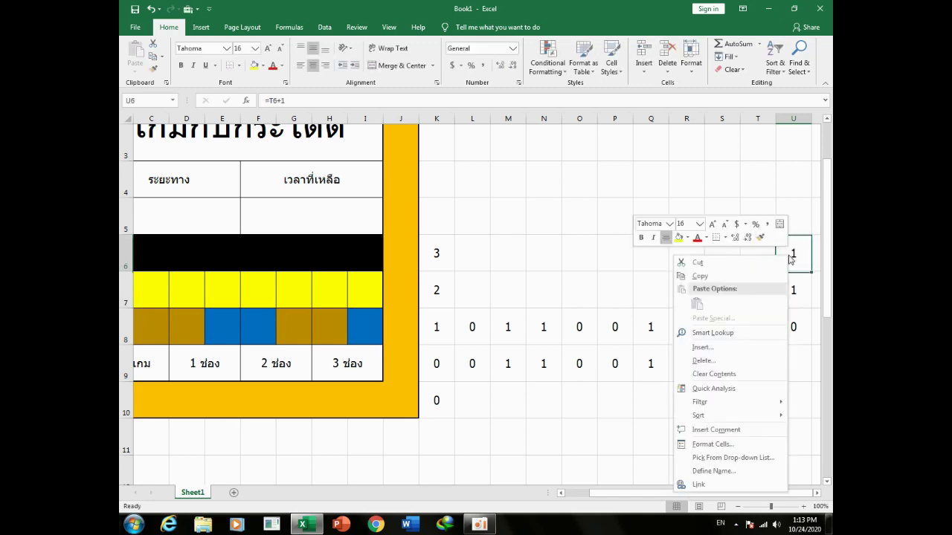
click(739, 276)
right_click(749, 259)
click(672, 305)
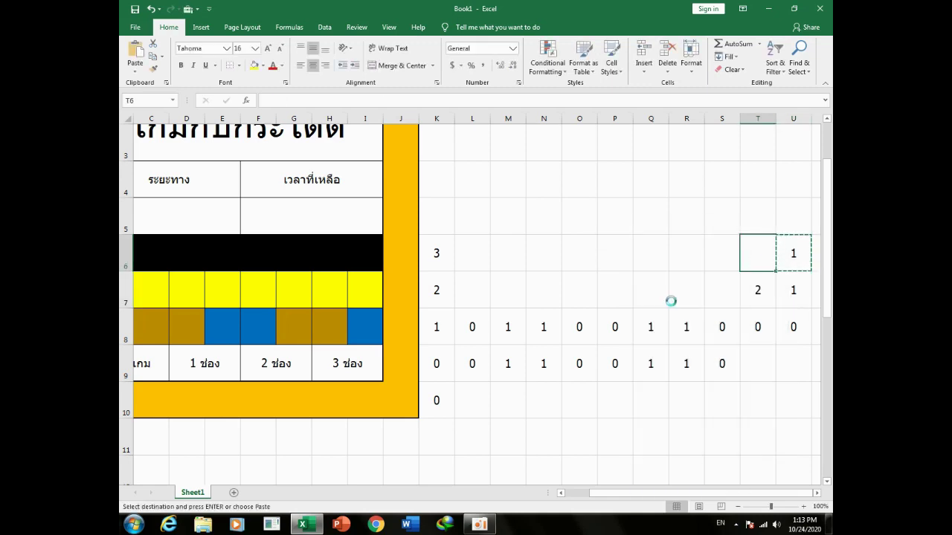
click(603, 232)
click(162, 226)
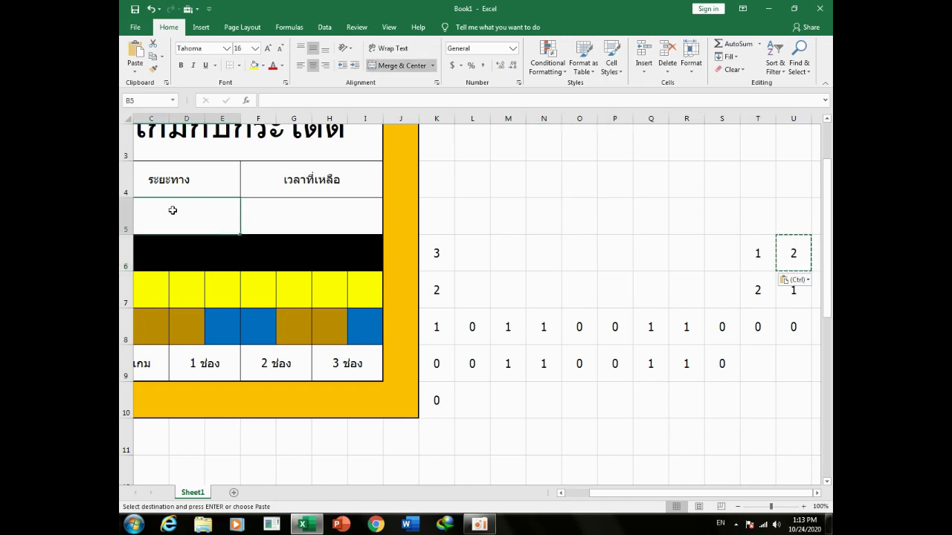
Enter =CONCATENATE(T6," เมตร") in B5 so it shows 1 เมตร
drag(688, 496, 660, 497)
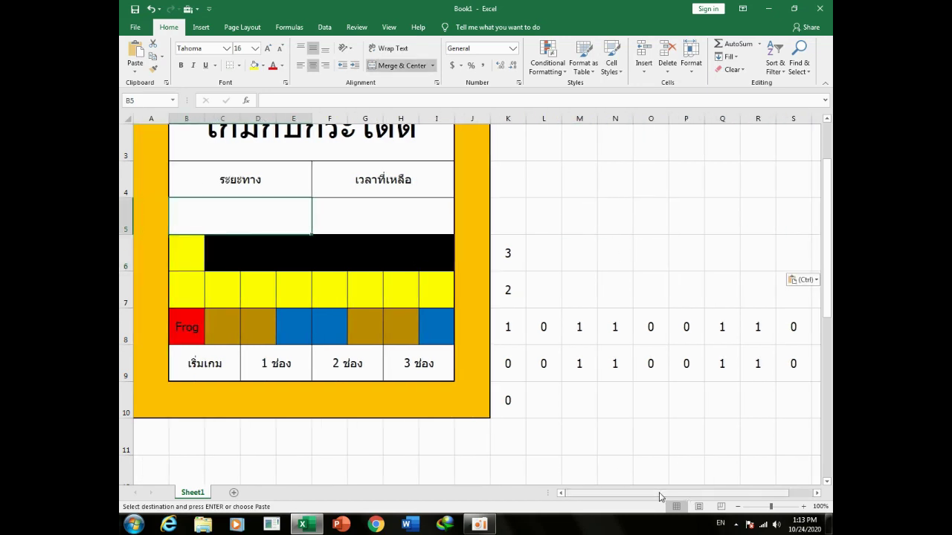
text(=co)
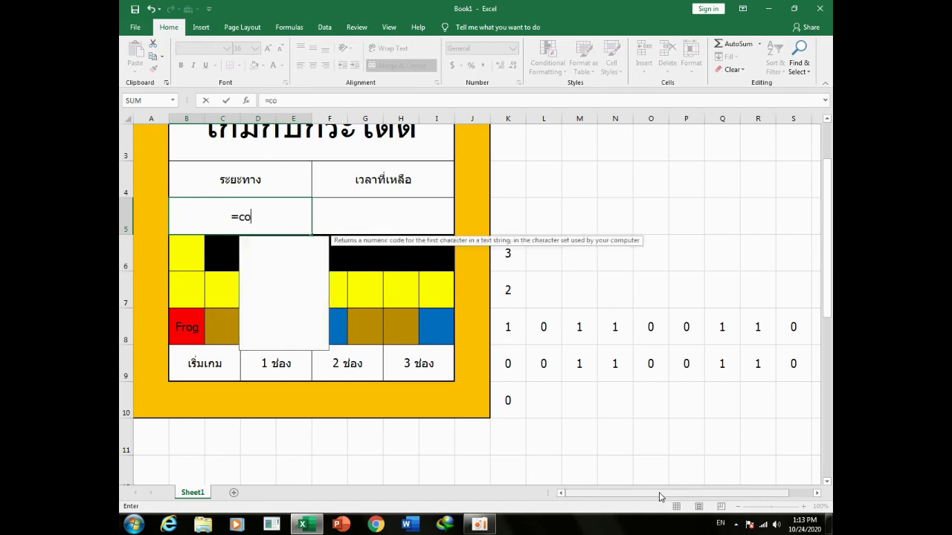
text(ncatenate)
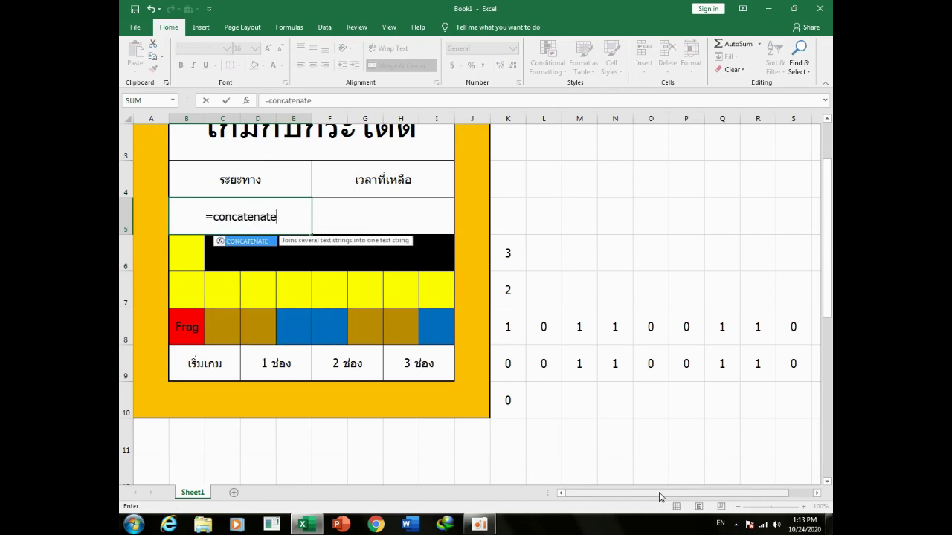
text(()
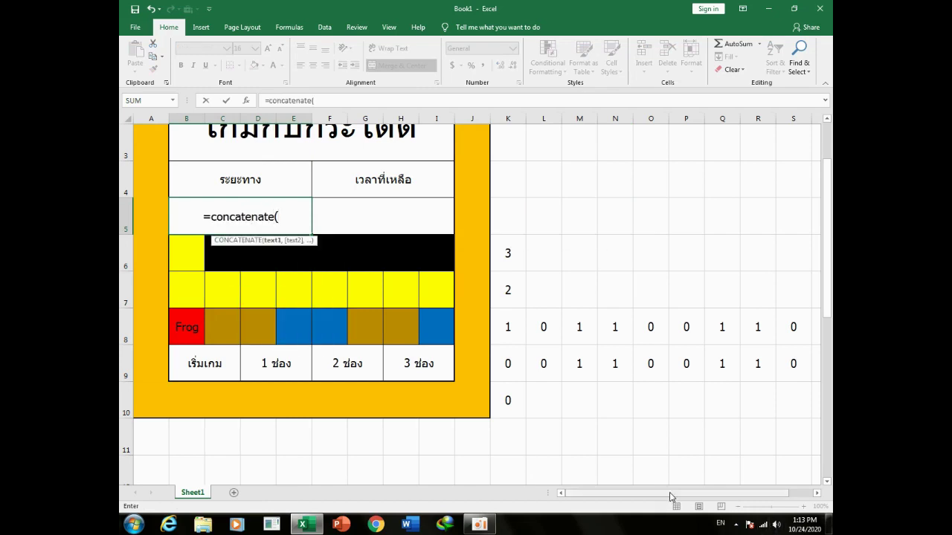
mouse_move(660, 496)
mouse_down()
mouse_move(690, 494)
mouse_move(705, 469)
mouse_up()
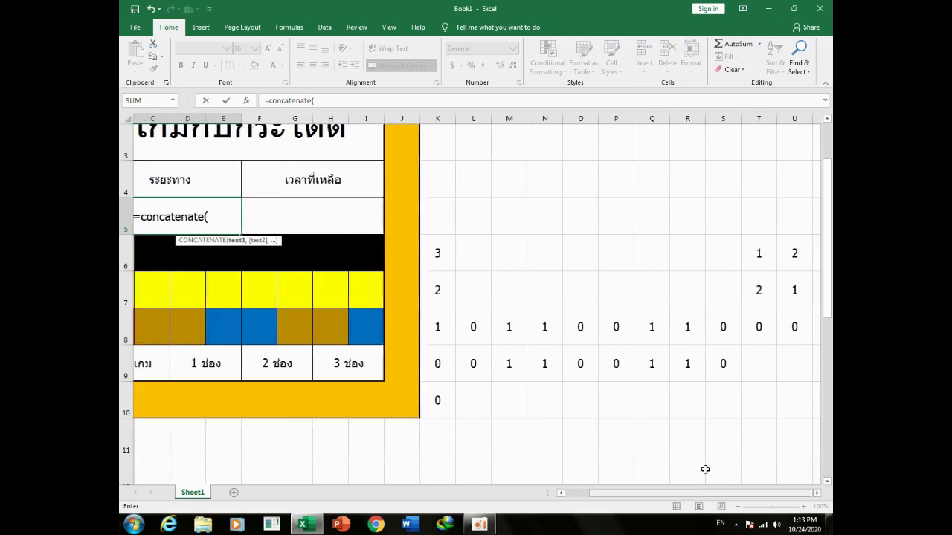
click(760, 253)
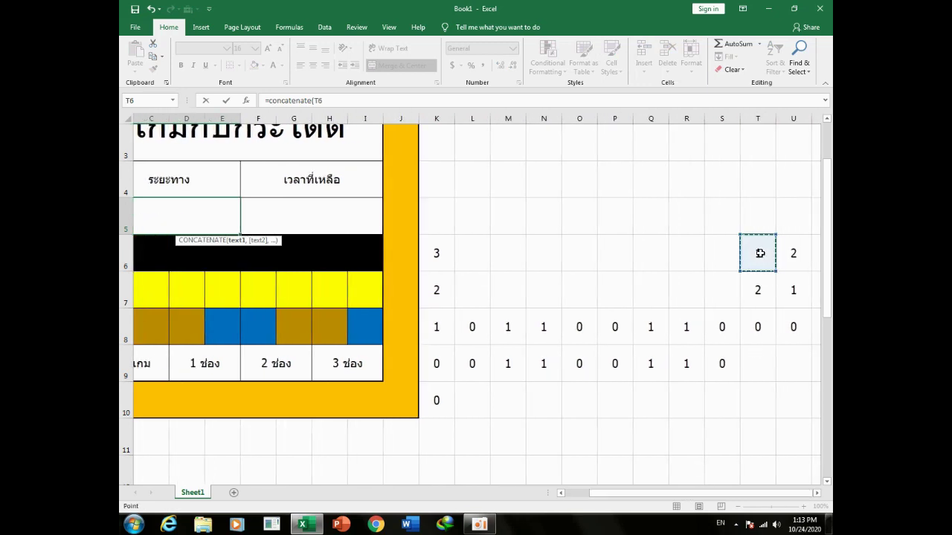
text(,")
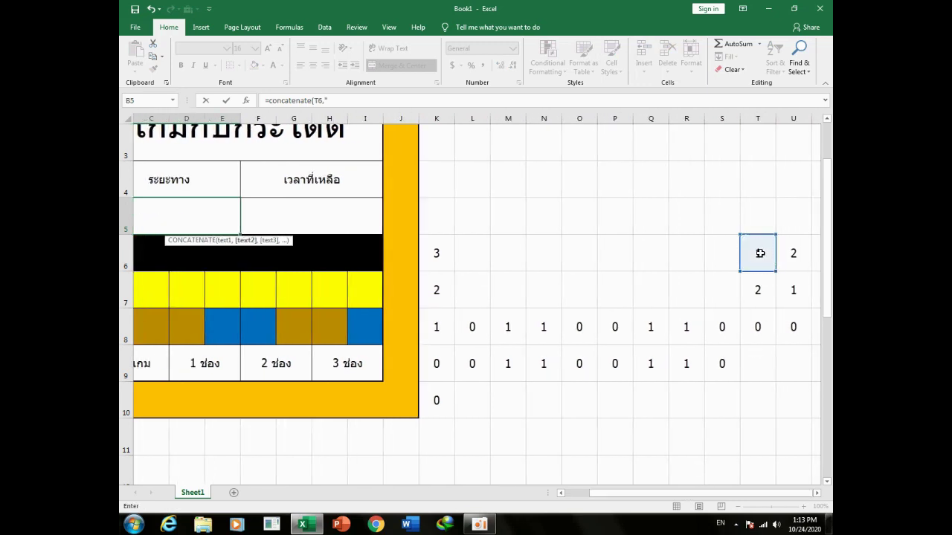
text( เมตร)
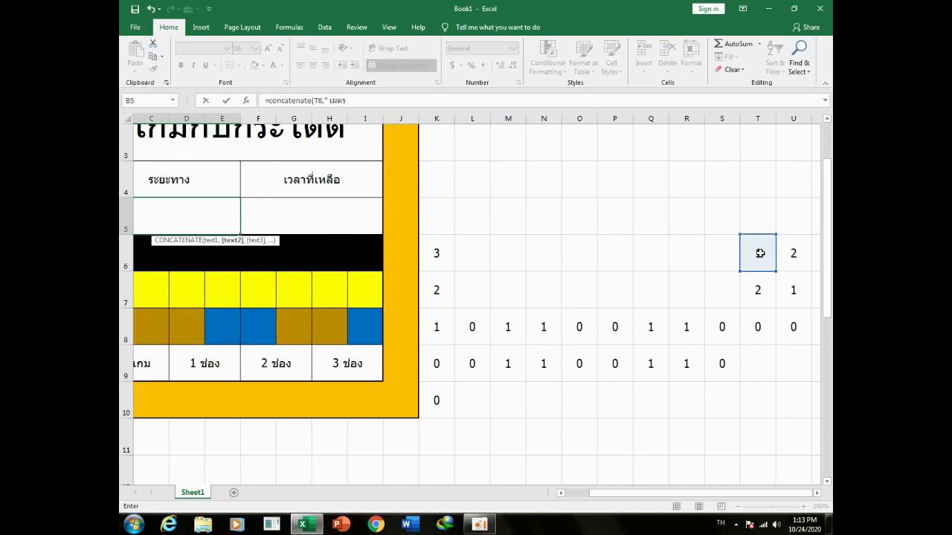
key(grave)
text("))
key(Return)
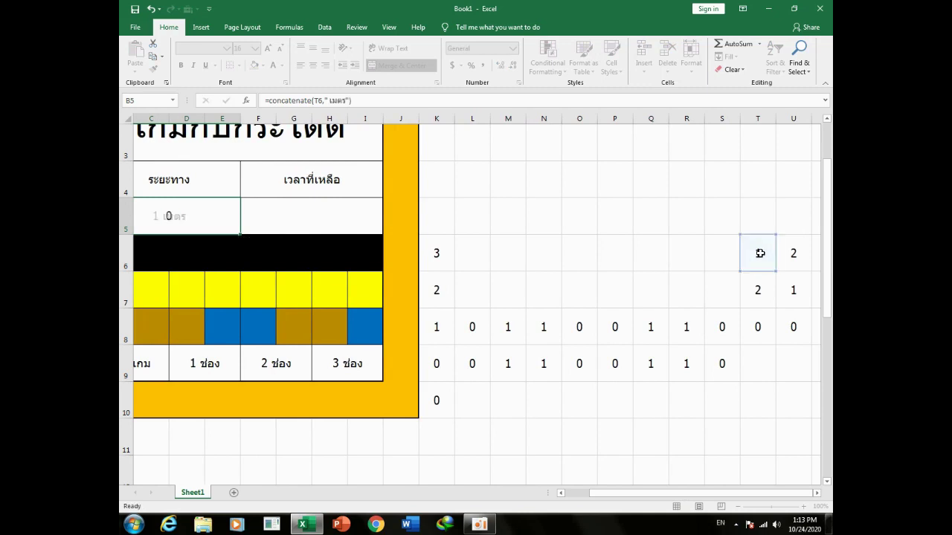
click(351, 219)
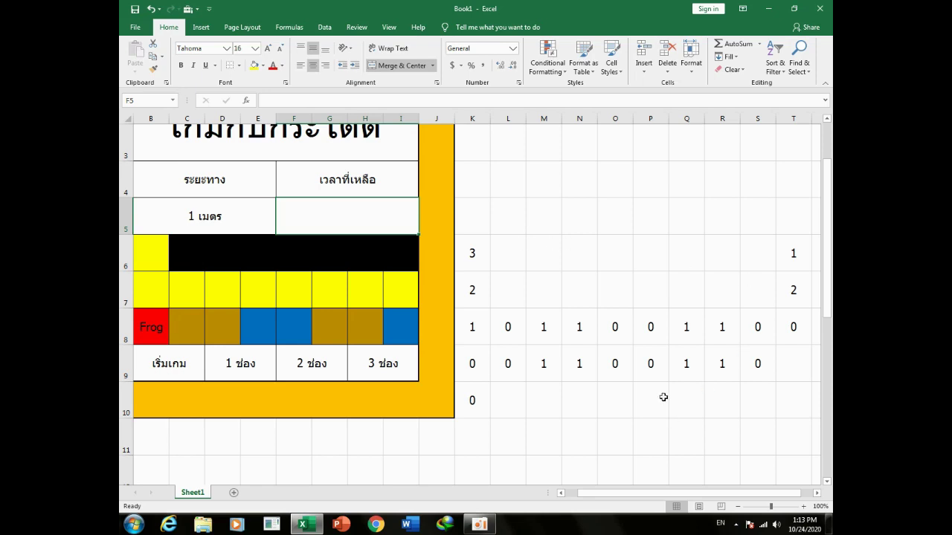
Enter the current-time formula =NOW() in P4
scroll(825, 292, up, 1)
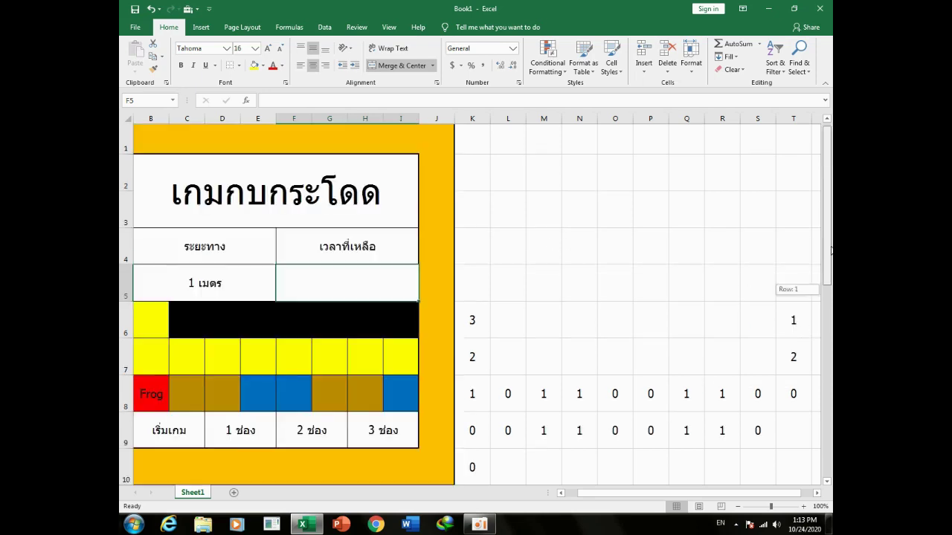
click(647, 248)
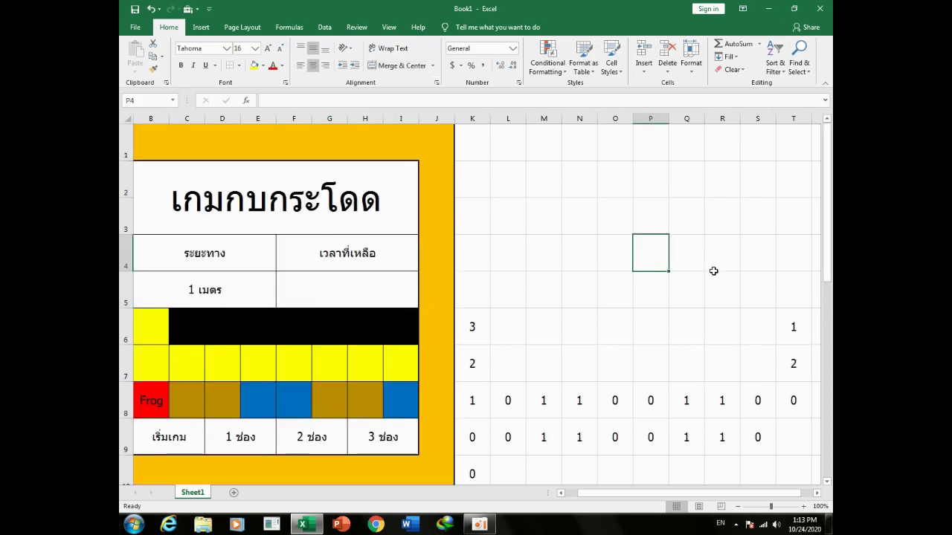
click(795, 260)
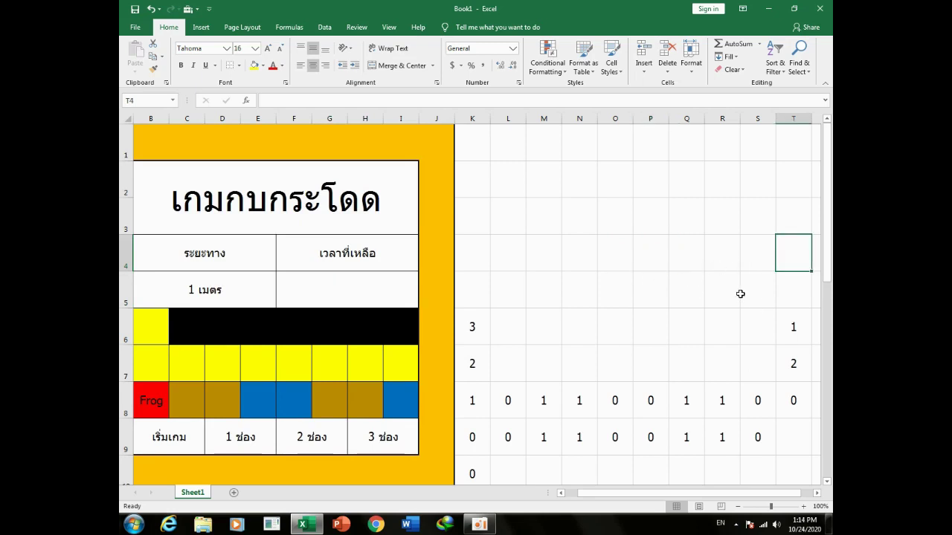
click(641, 257)
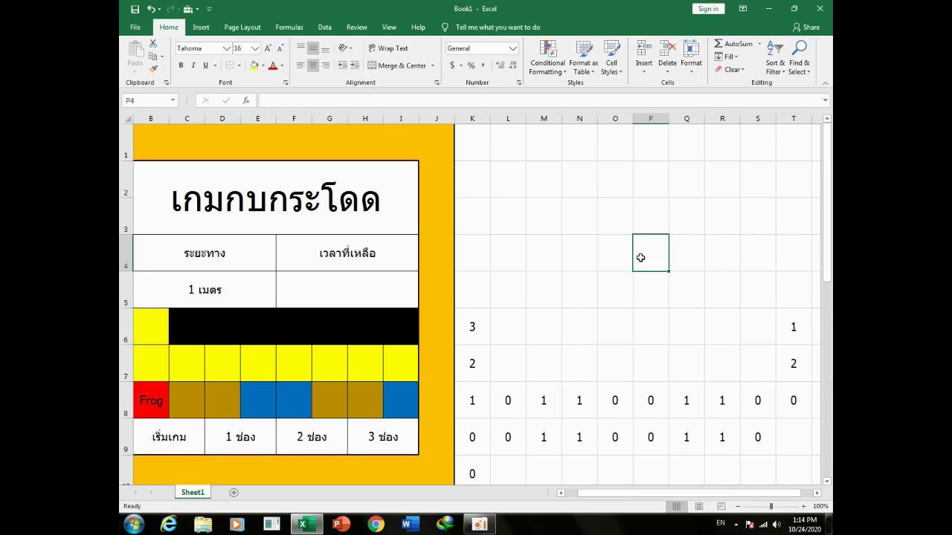
text(=now)
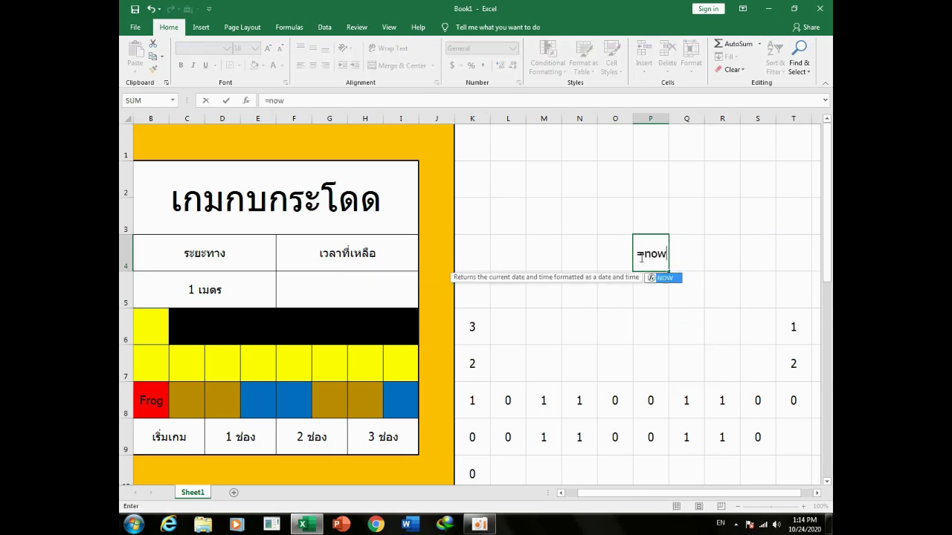
text(())
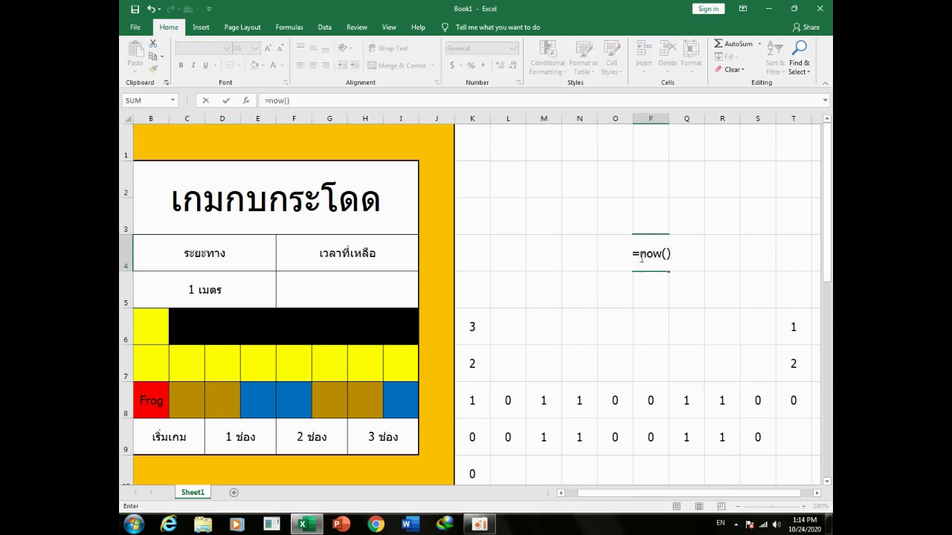
key(Return)
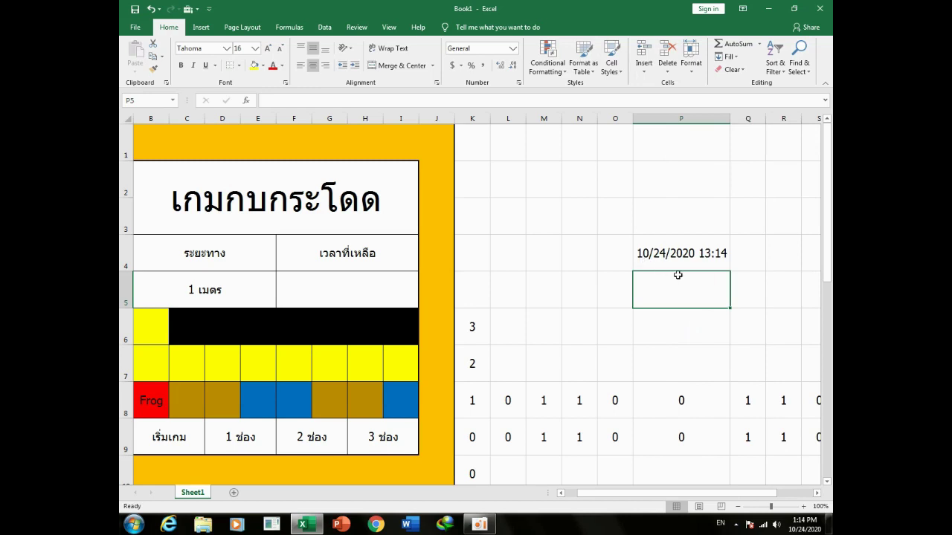
Format P4 as General, narrow column P, and shrink the font to show 44128.55
click(690, 257)
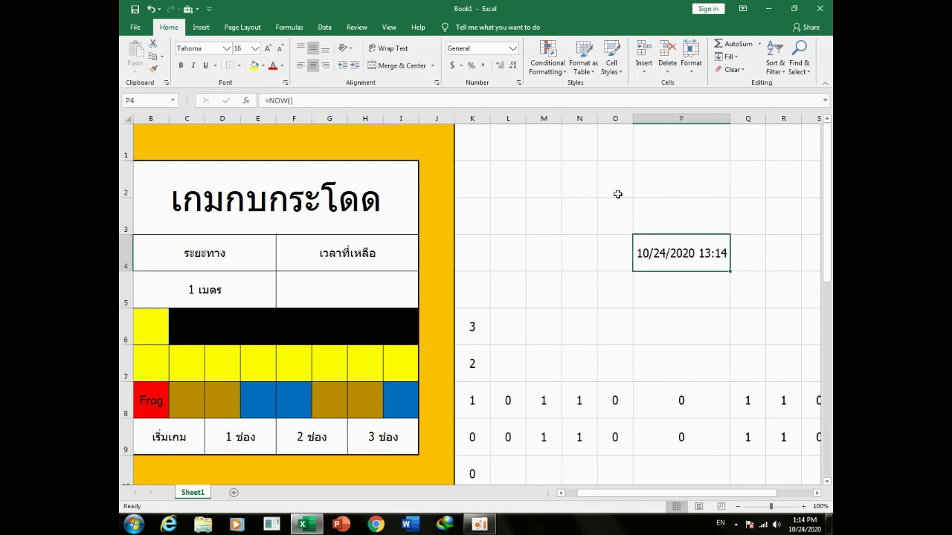
click(512, 50)
click(508, 67)
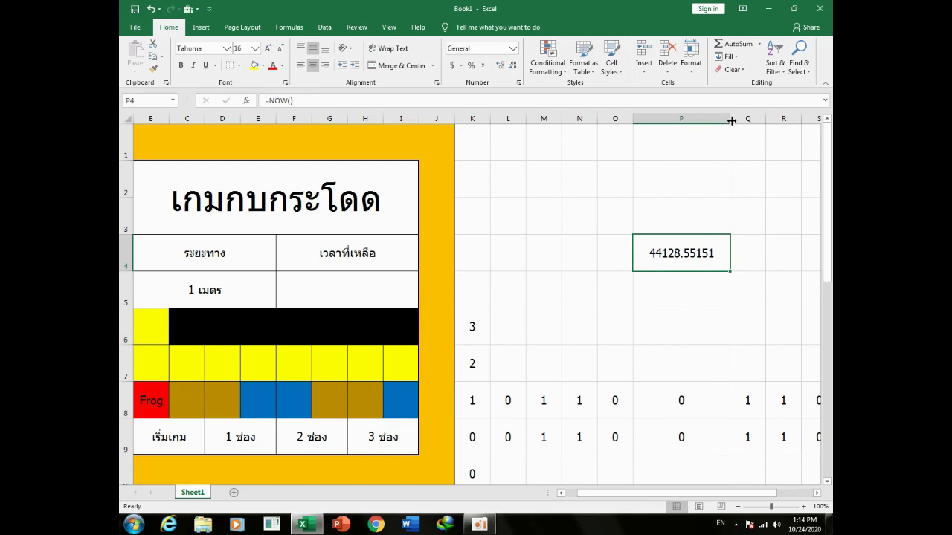
drag(730, 119, 669, 119)
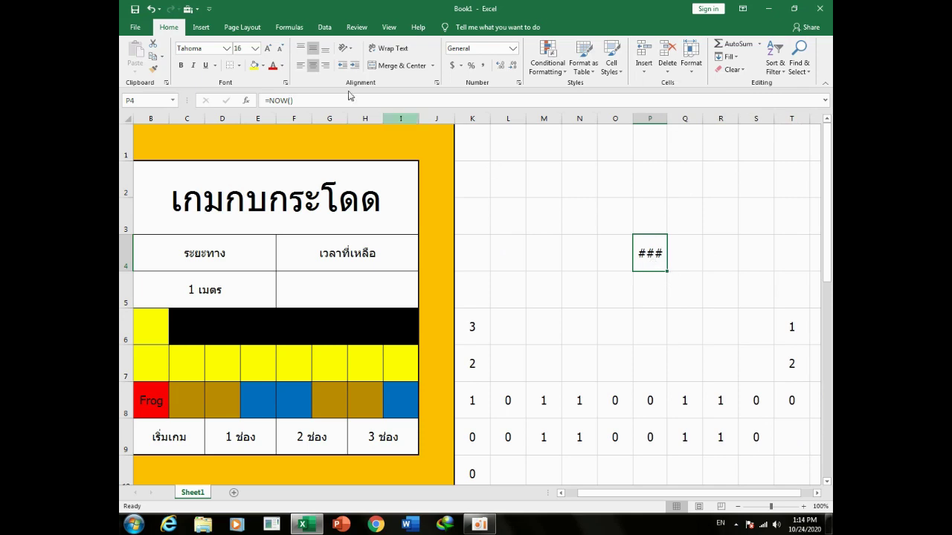
click(278, 49)
click(279, 49)
click(279, 49)
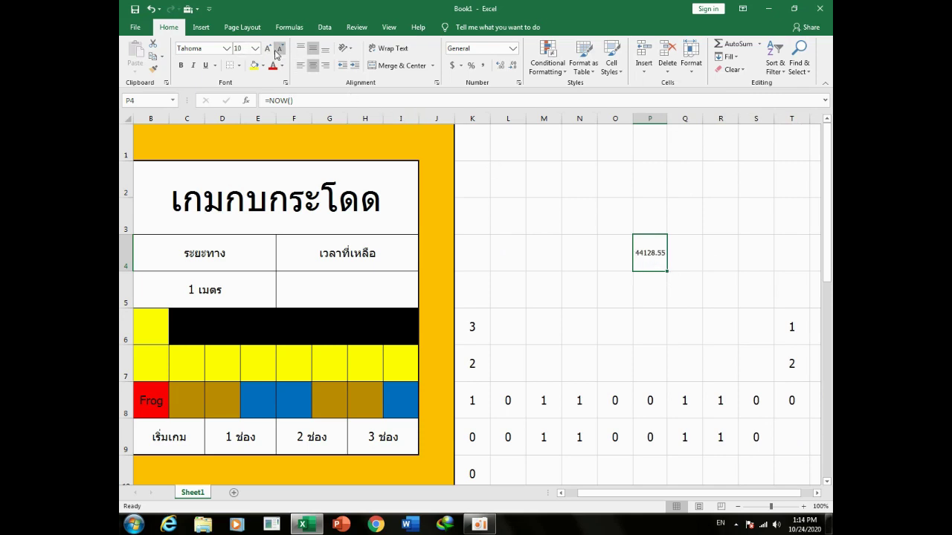
click(684, 296)
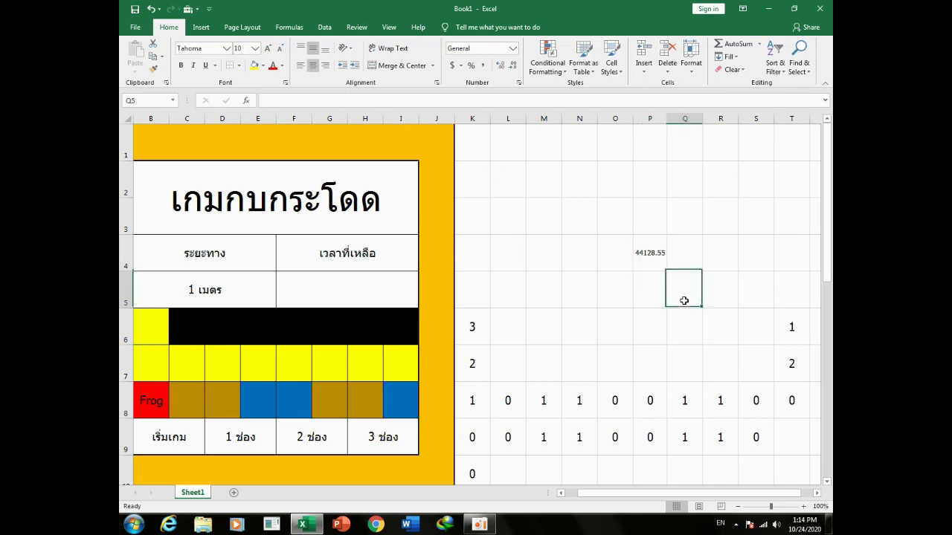
click(652, 262)
click(511, 50)
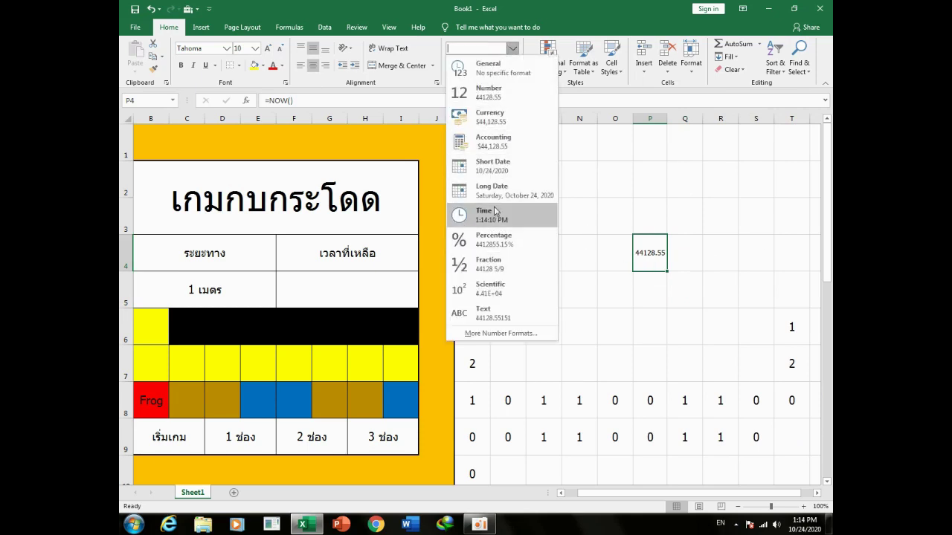
click(697, 285)
click(669, 302)
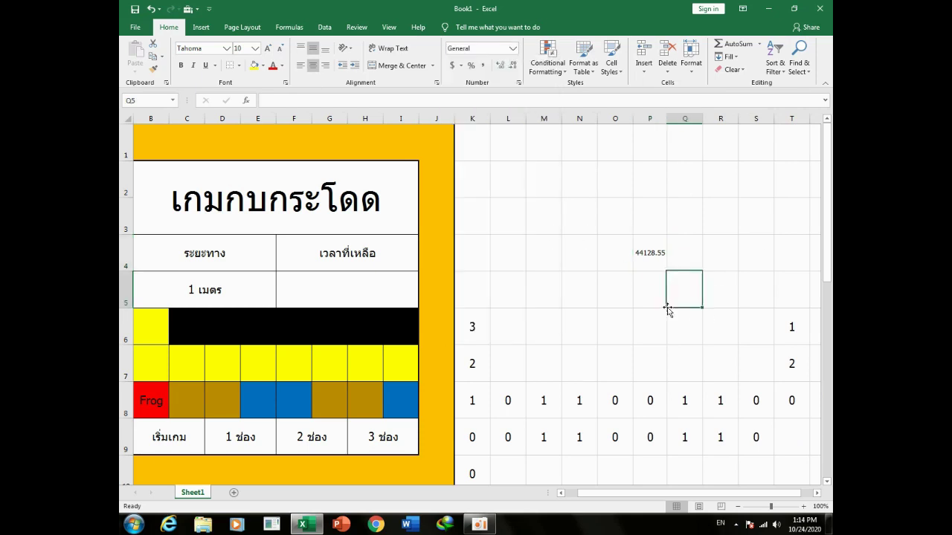
Copy P4 and paste it into Q4 as a fixed value (44129)
right_click(661, 266)
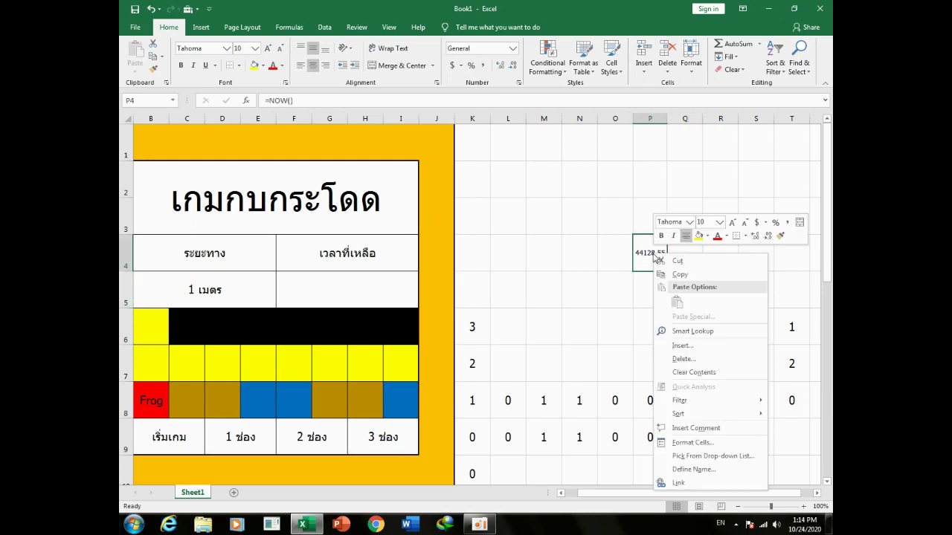
click(691, 272)
right_click(689, 257)
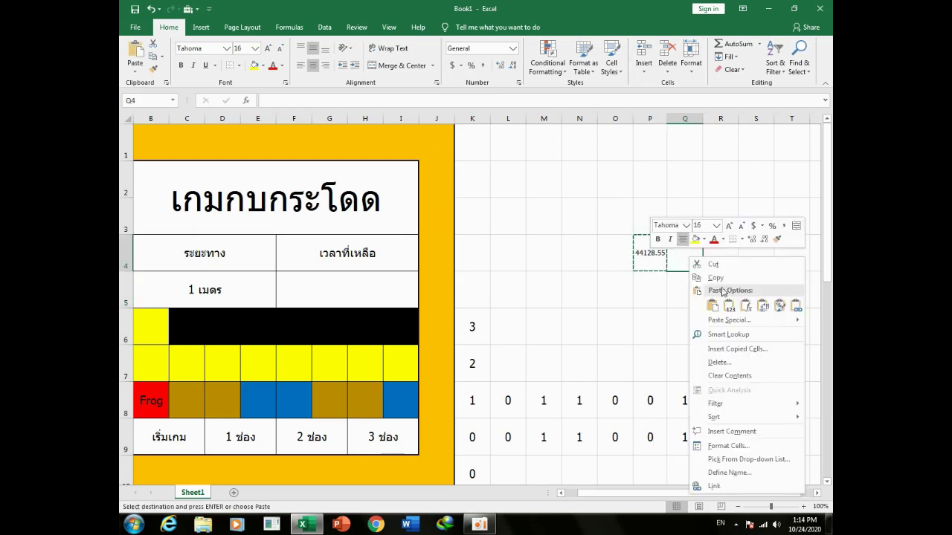
click(729, 305)
Enter the difference formula =P4-Q4 in R4
click(687, 313)
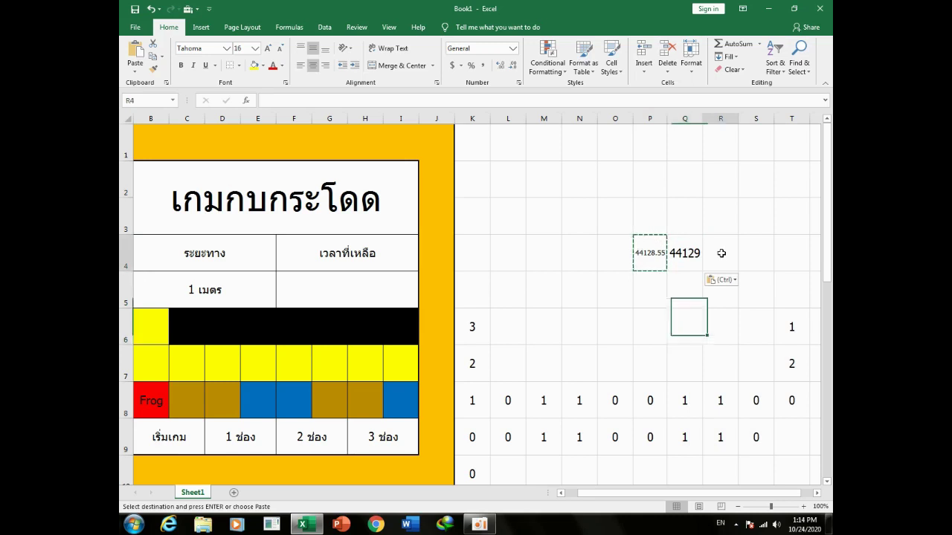
click(719, 251)
text(=)
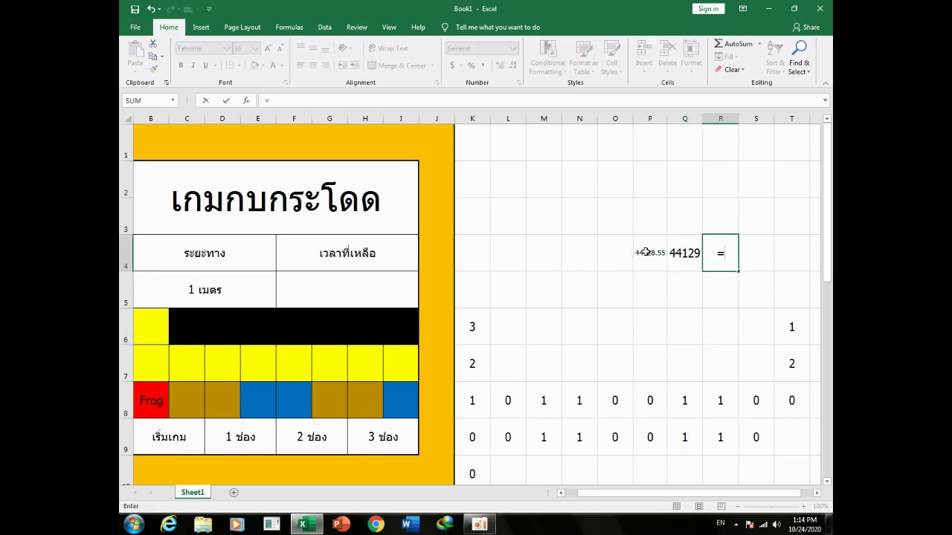
click(645, 252)
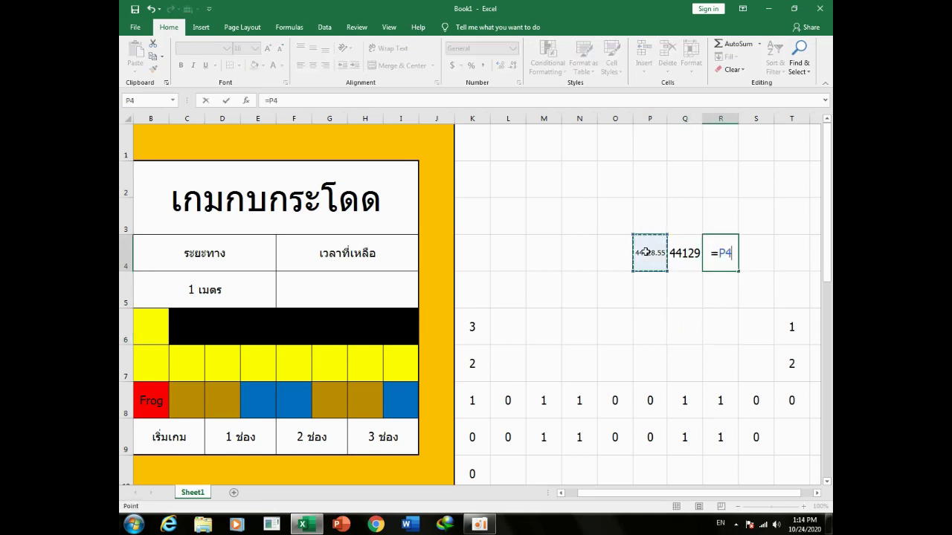
text(-)
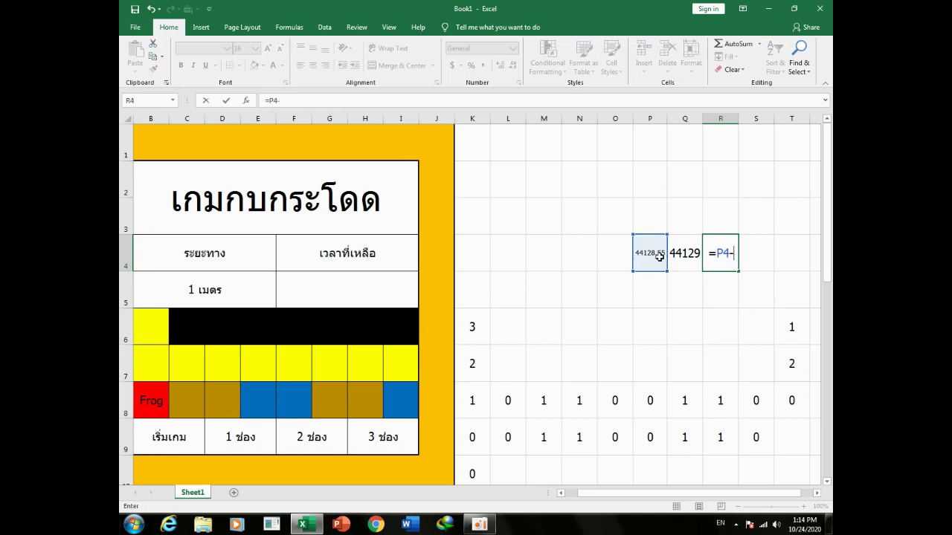
click(681, 253)
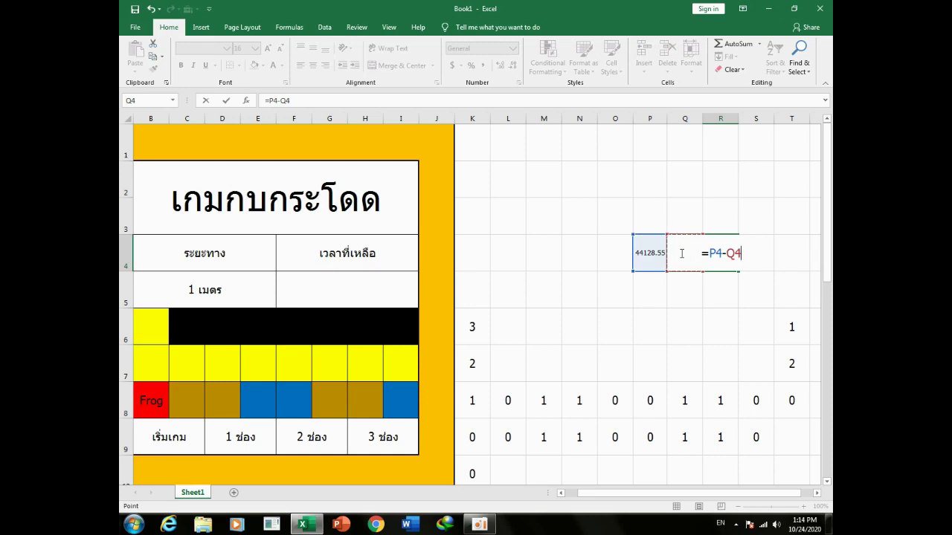
key(Return)
click(735, 254)
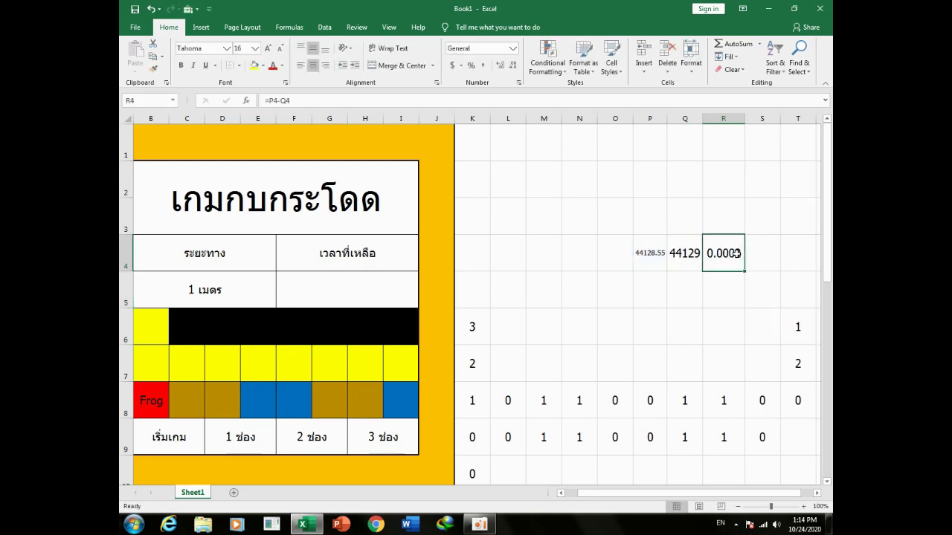
click(269, 100)
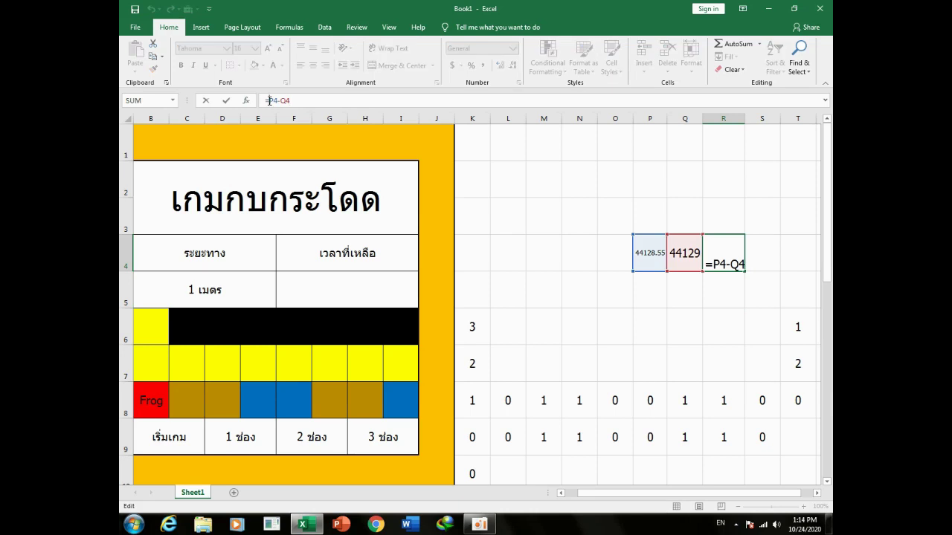
Wrap R4's difference in SECOND, making it =SECOND(P4-Q4)
text(secon)
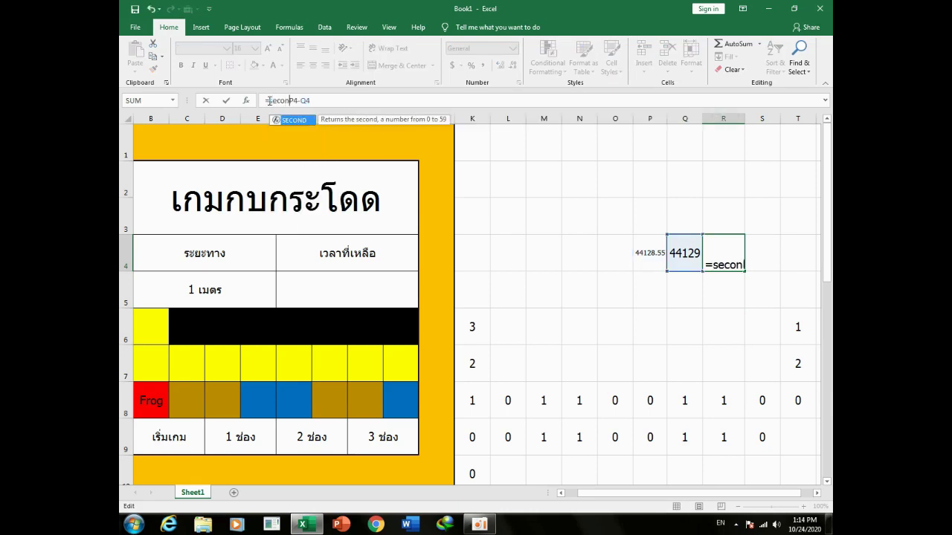
text(d)
key(BackSpace)
text(d()
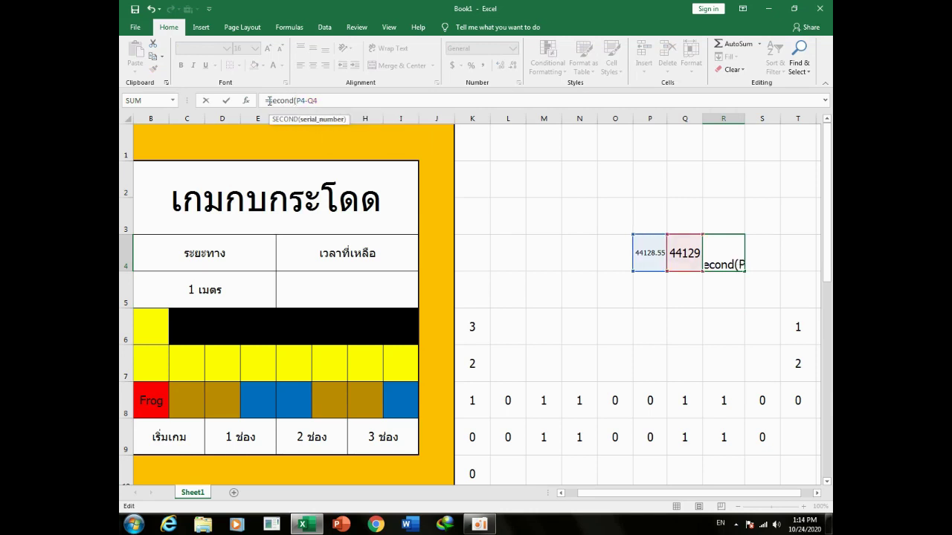
click(333, 100)
text())
key(Return)
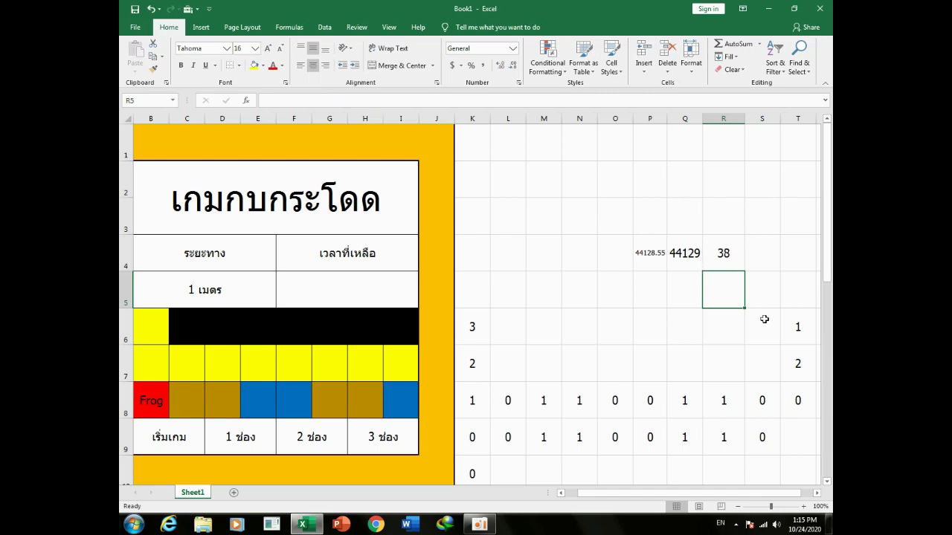
Prefix 60- so R4 becomes the countdown =60-SECOND(P4-Q4)
click(737, 248)
click(270, 100)
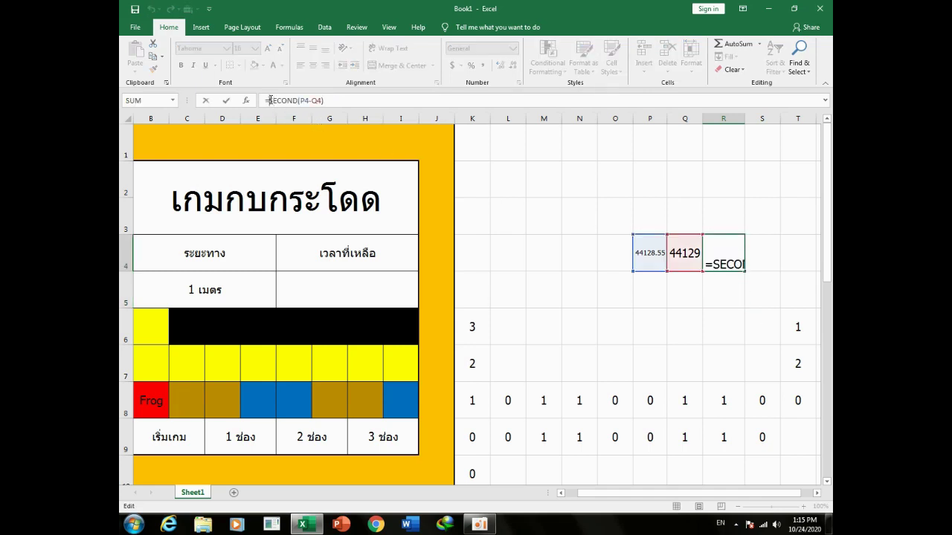
text(60-)
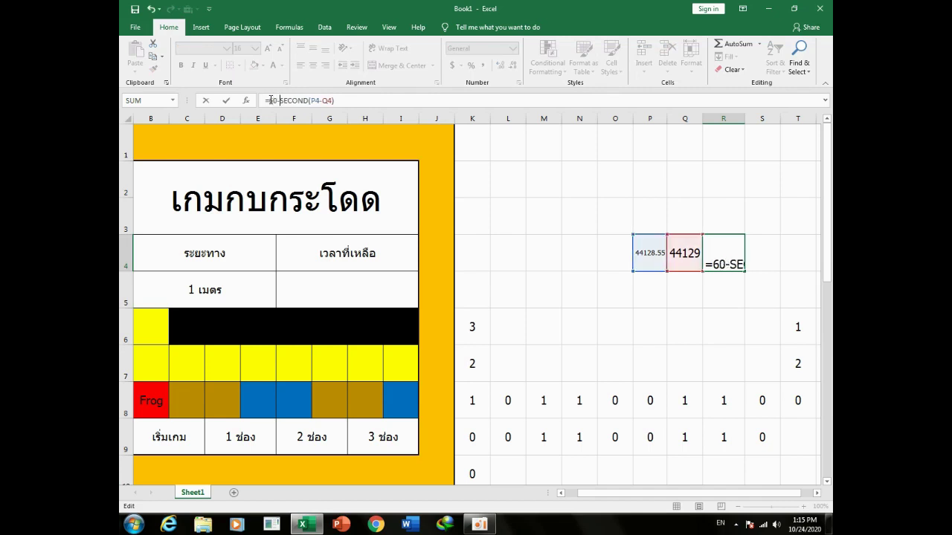
key(Return)
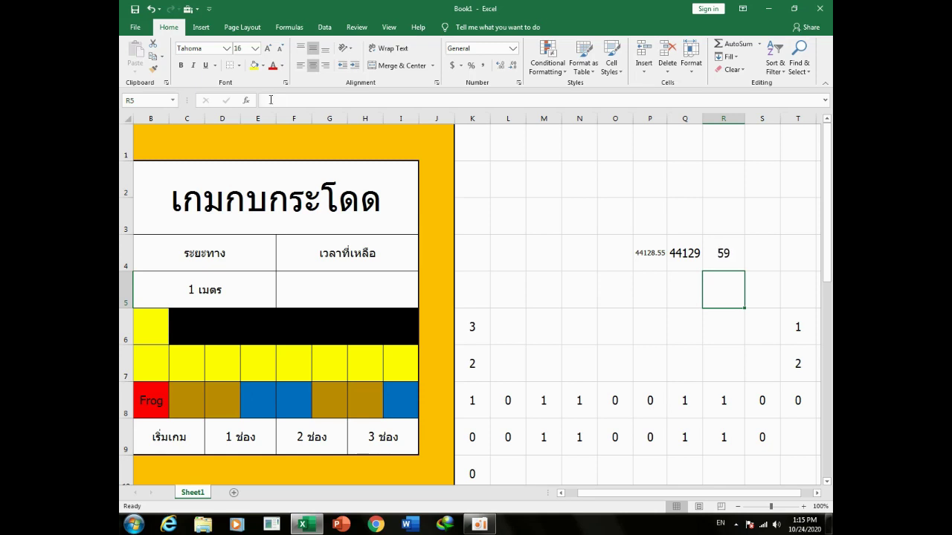
Add MINUTE(P4-Q4)*60 as a subtraction in R4's countdown formula
click(732, 257)
click(283, 101)
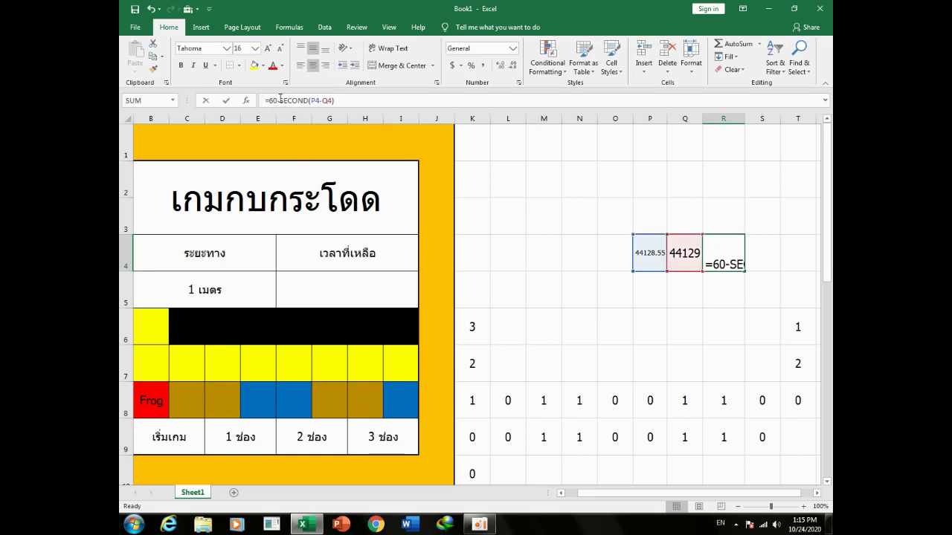
text(minute)
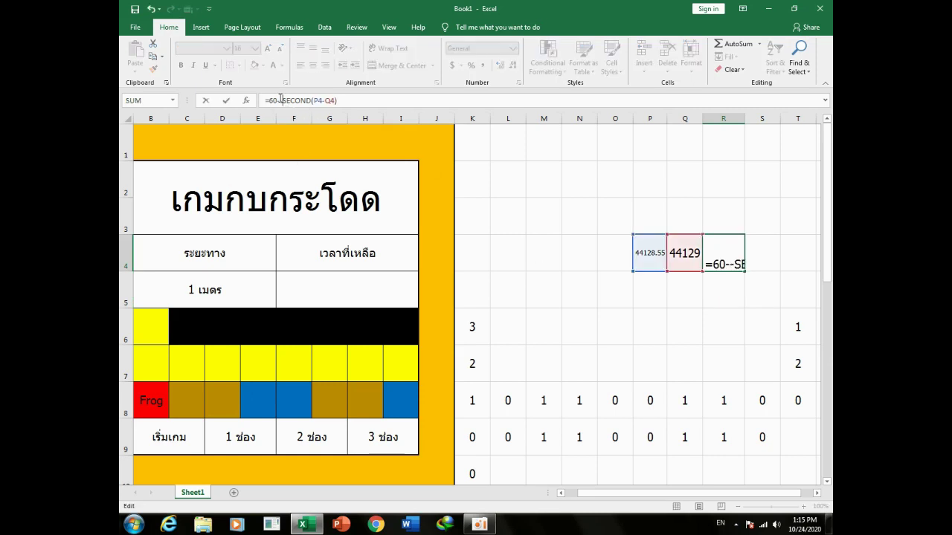
text(()
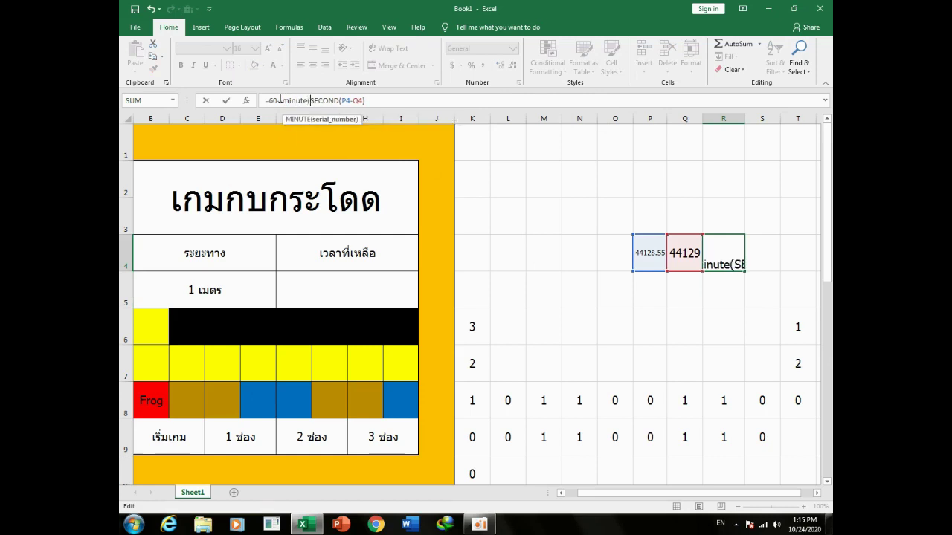
click(654, 248)
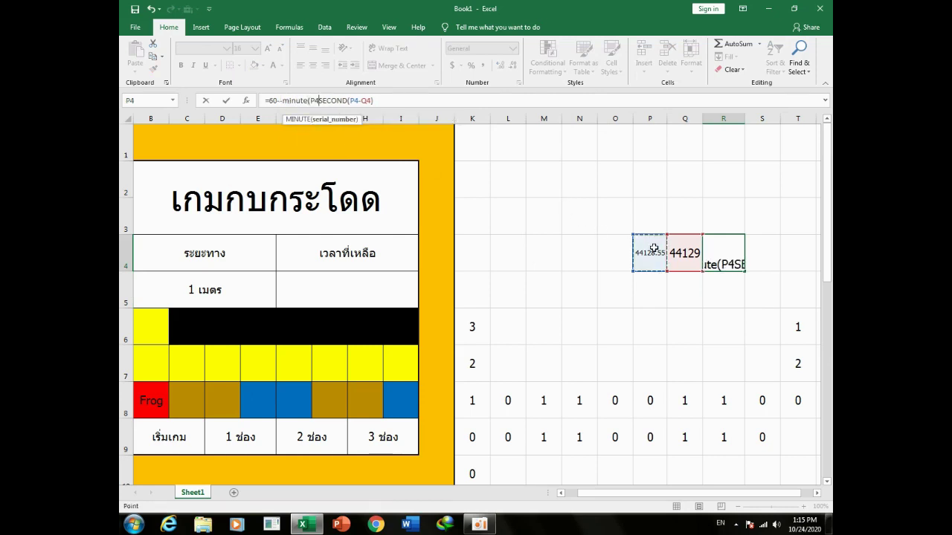
text(-)
click(686, 255)
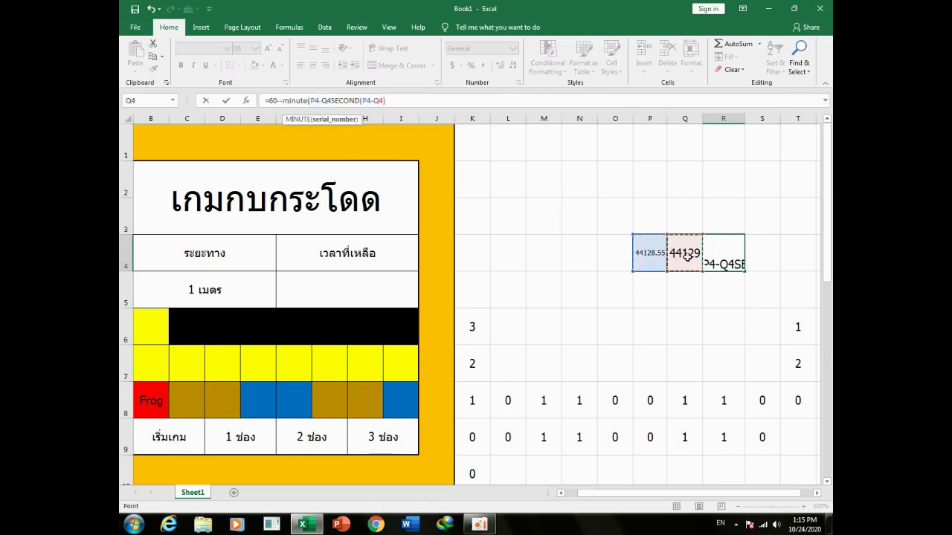
text()*)
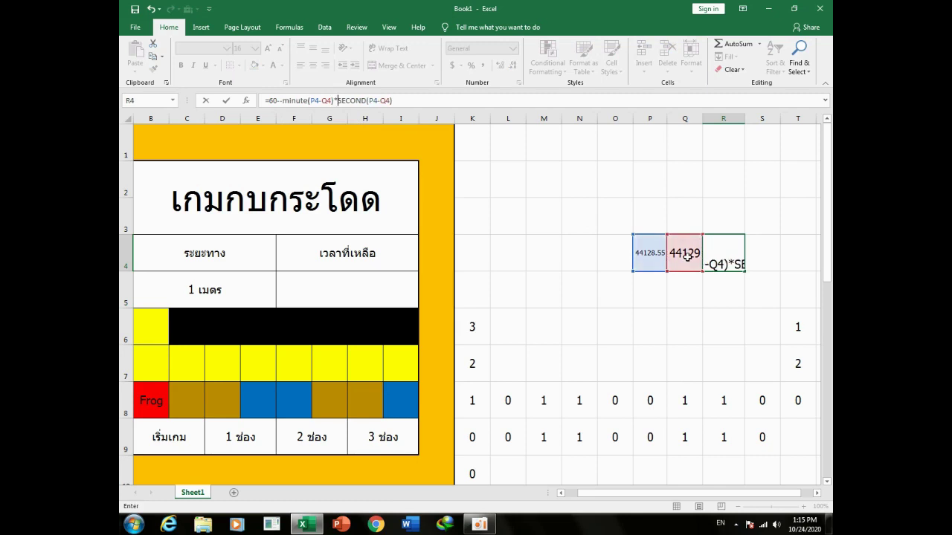
text(60-)
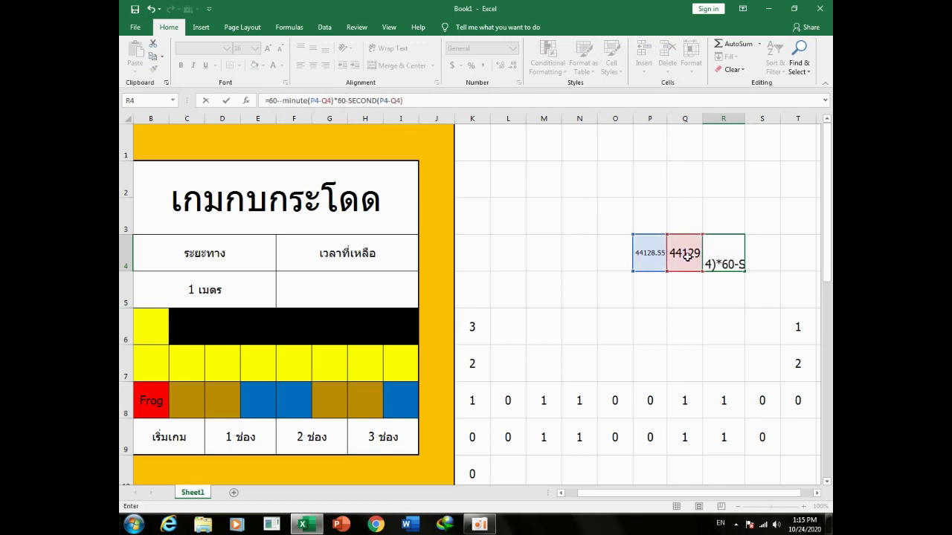
Insert HOUR(P4-Q4)*3600 after the leading 60 in R4 and commit the formula
click(277, 100)
text(-)
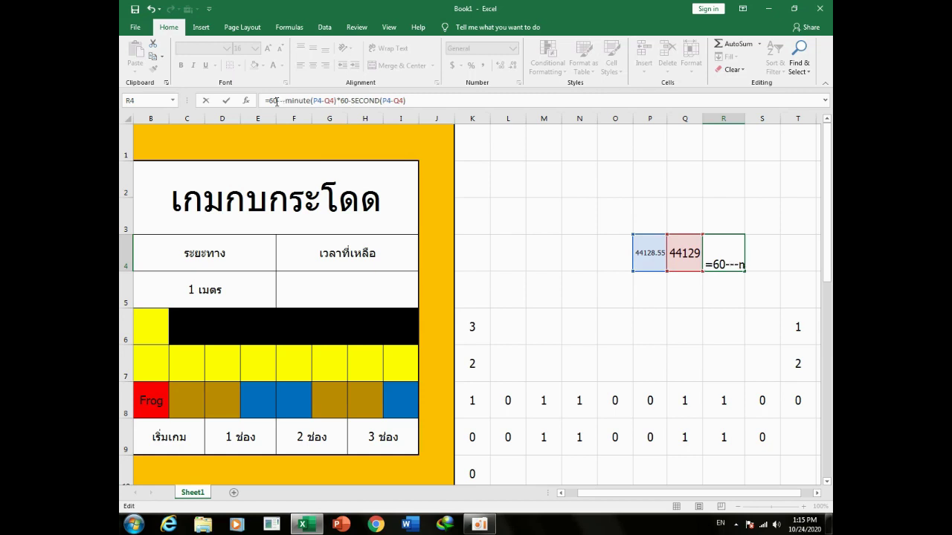
text(hour()
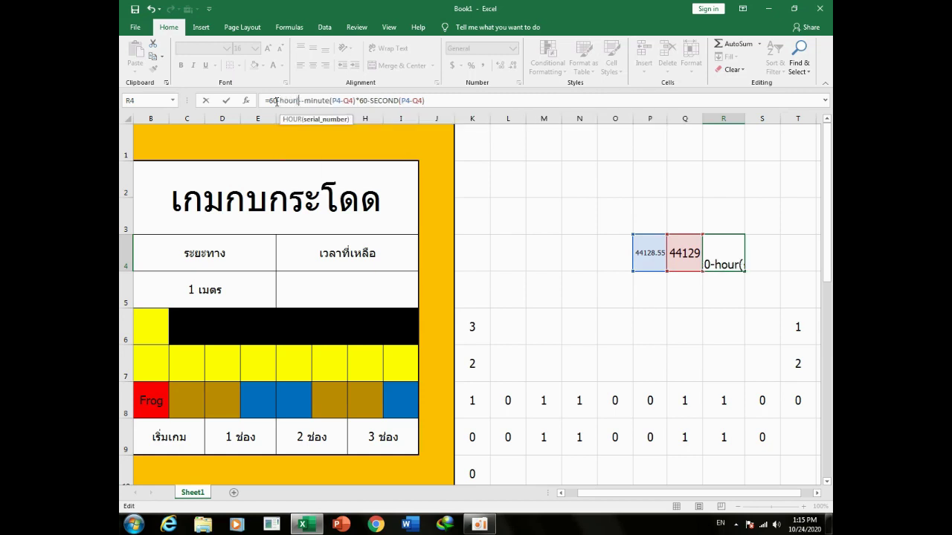
click(649, 253)
text(--)
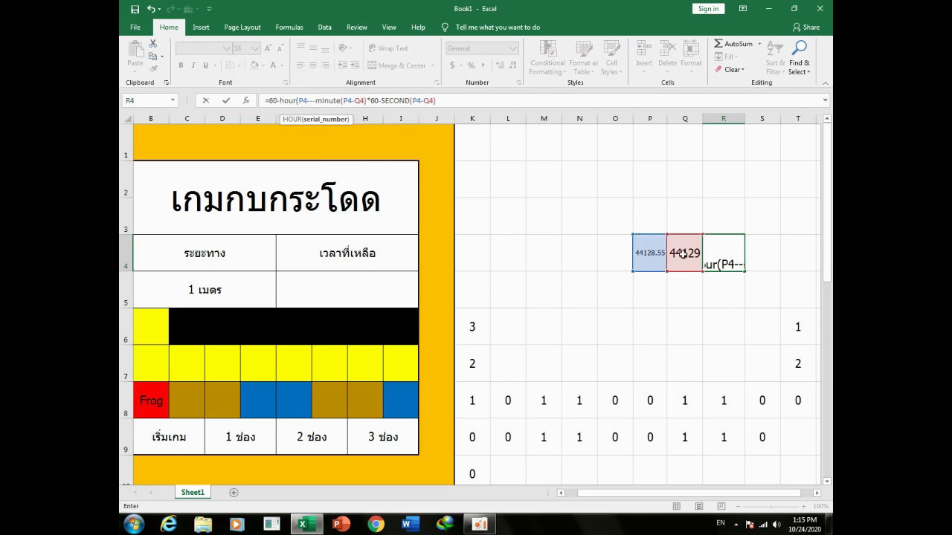
click(682, 253)
text())
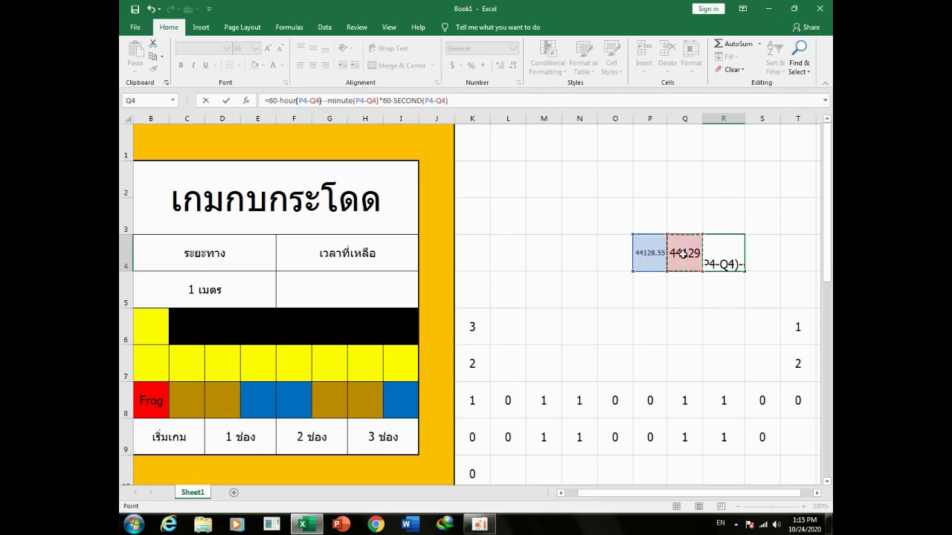
text(*)
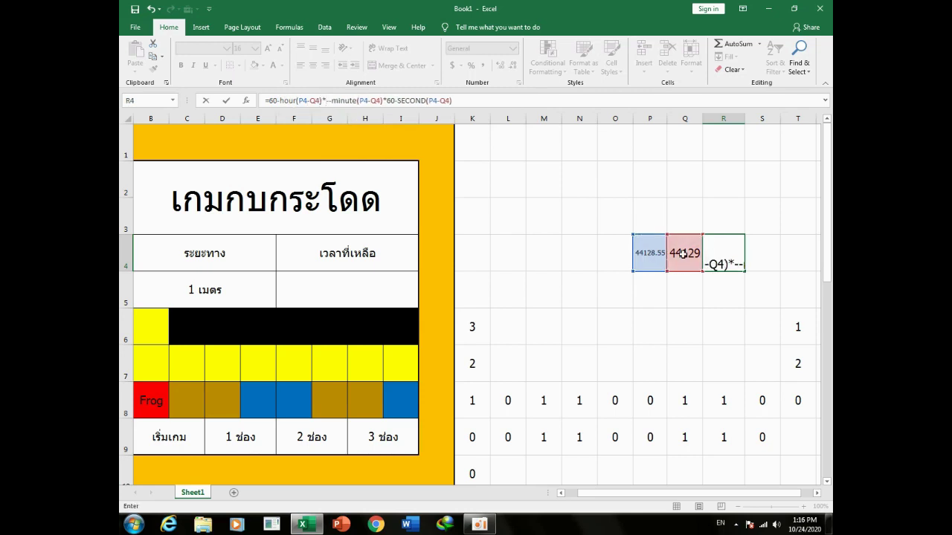
text(3600)
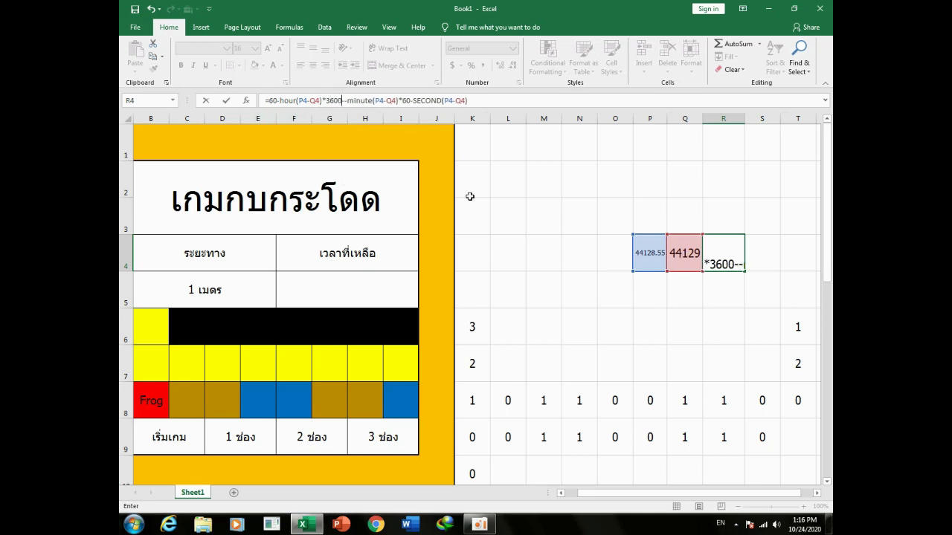
key(Return)
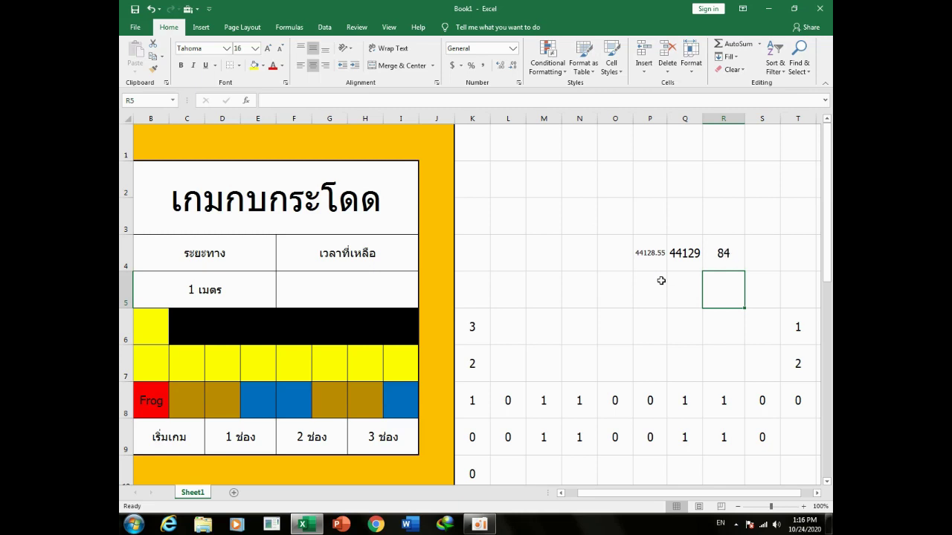
Copy P4's value and paste it into Q4
click(725, 257)
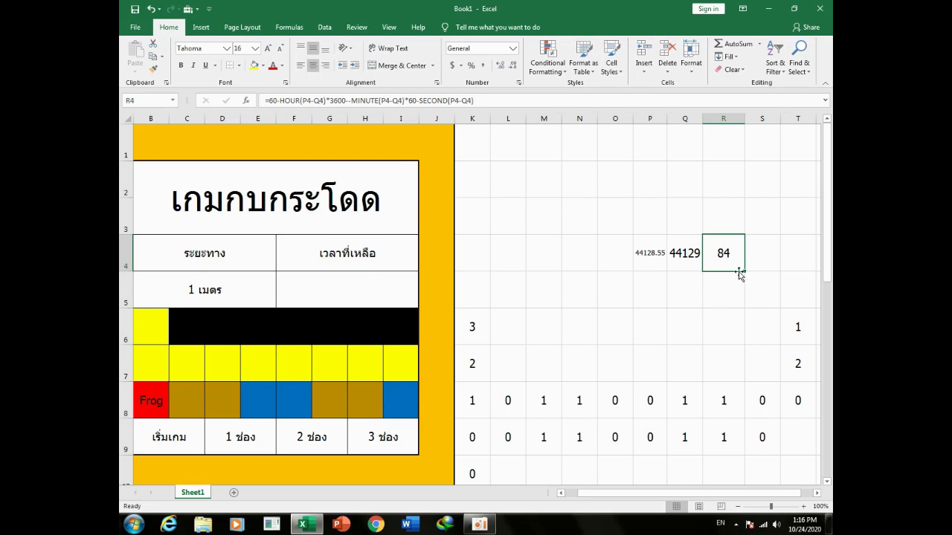
click(721, 301)
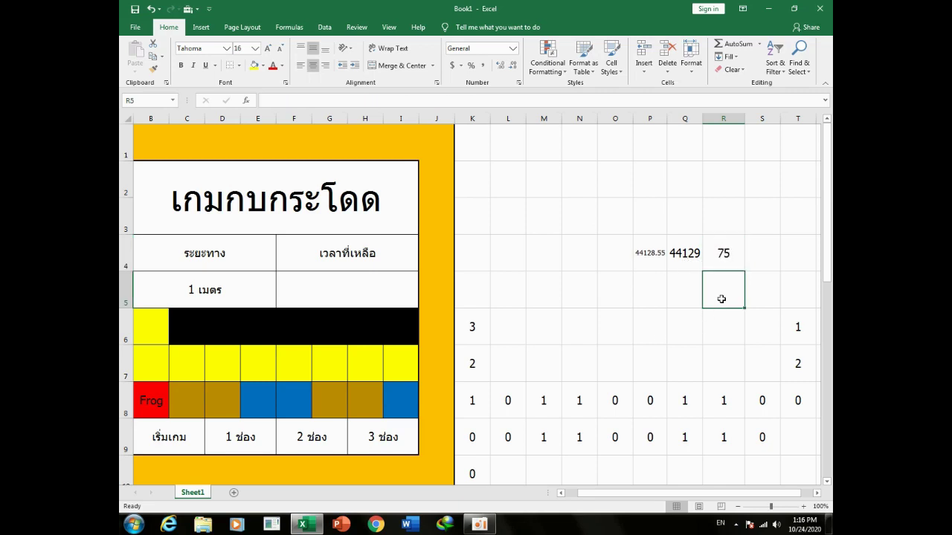
right_click(655, 257)
click(677, 279)
right_click(685, 255)
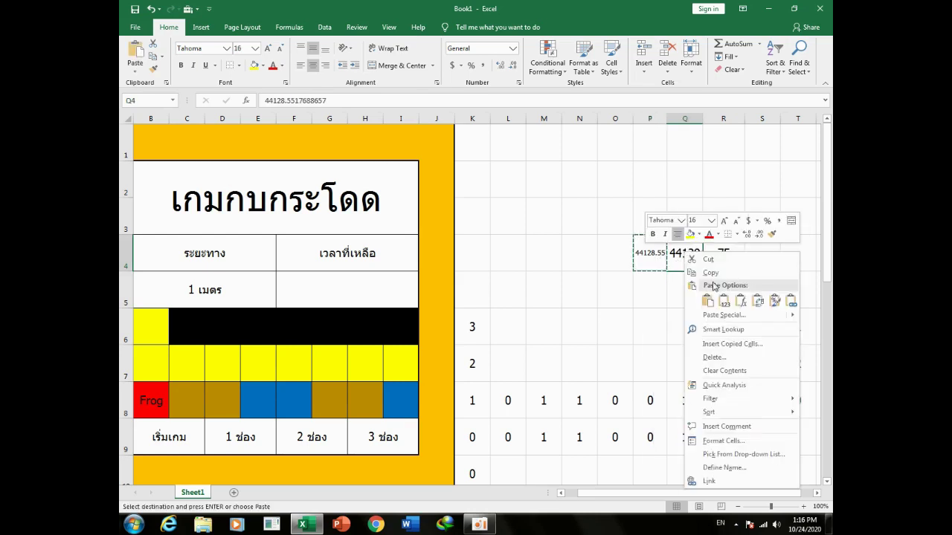
click(724, 300)
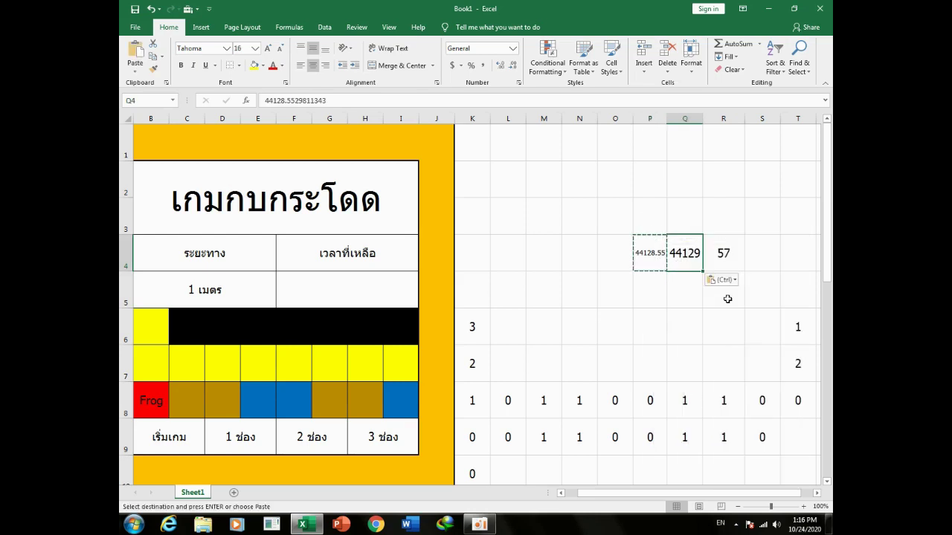
Delete the doubled minus before MINUTE in R4's formula
click(723, 254)
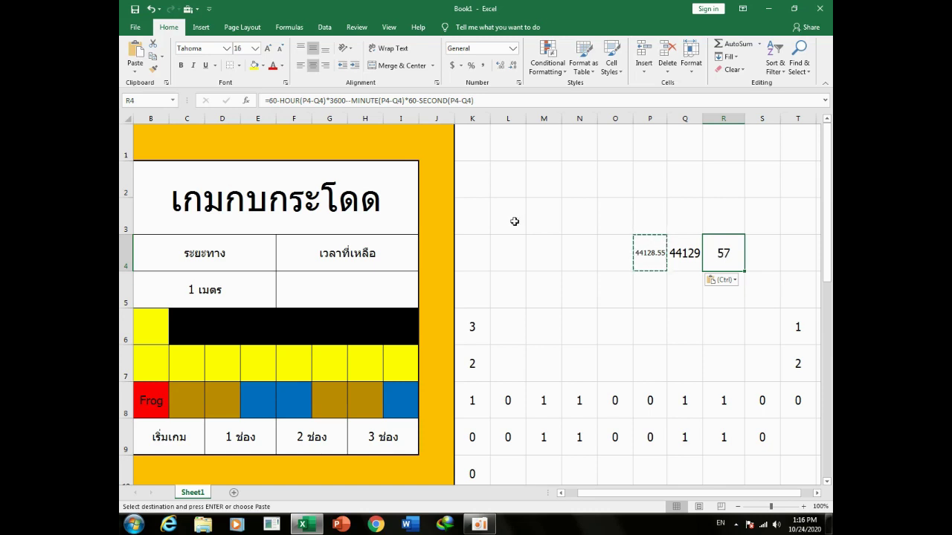
click(348, 101)
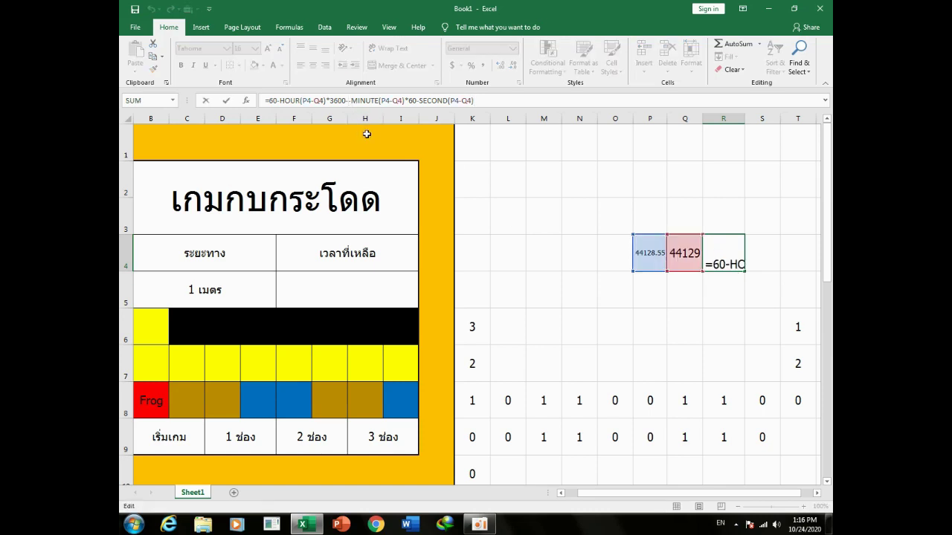
key(BackSpace)
key(Return)
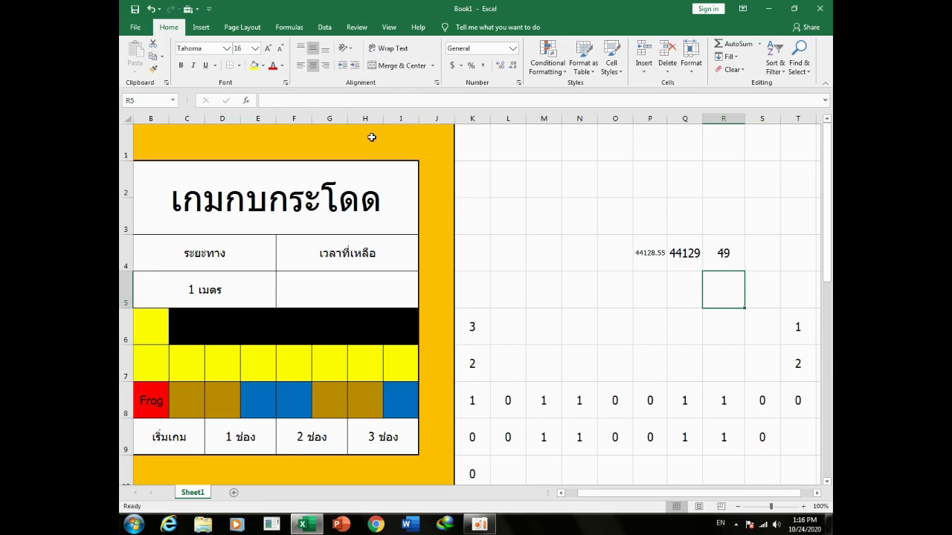
click(713, 241)
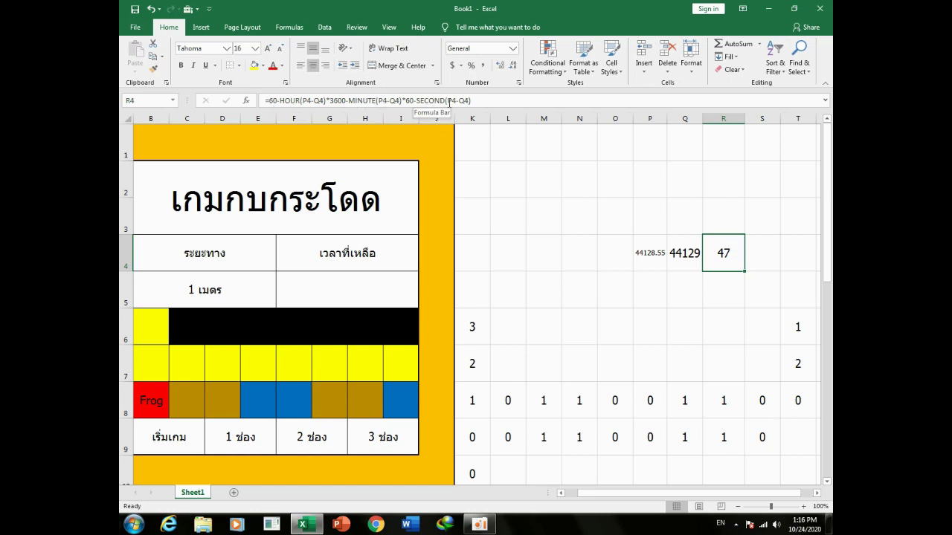
Wrap R4's countdown formula in MAX(0, …) so it never drops below zero
click(269, 102)
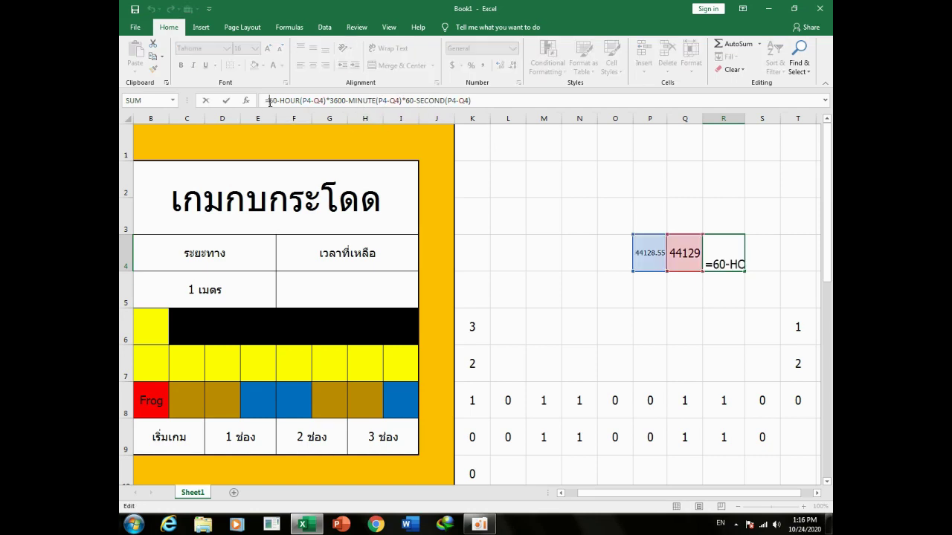
text(max)
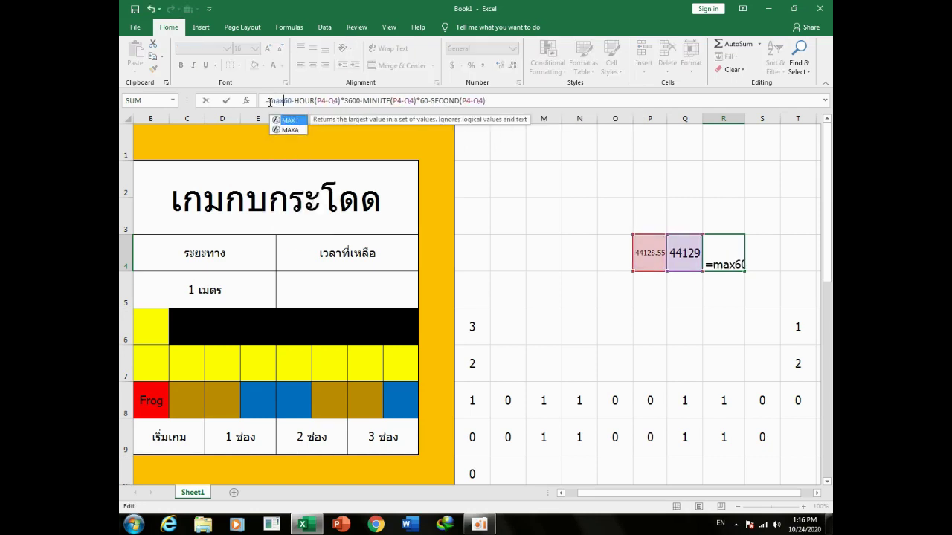
text(()
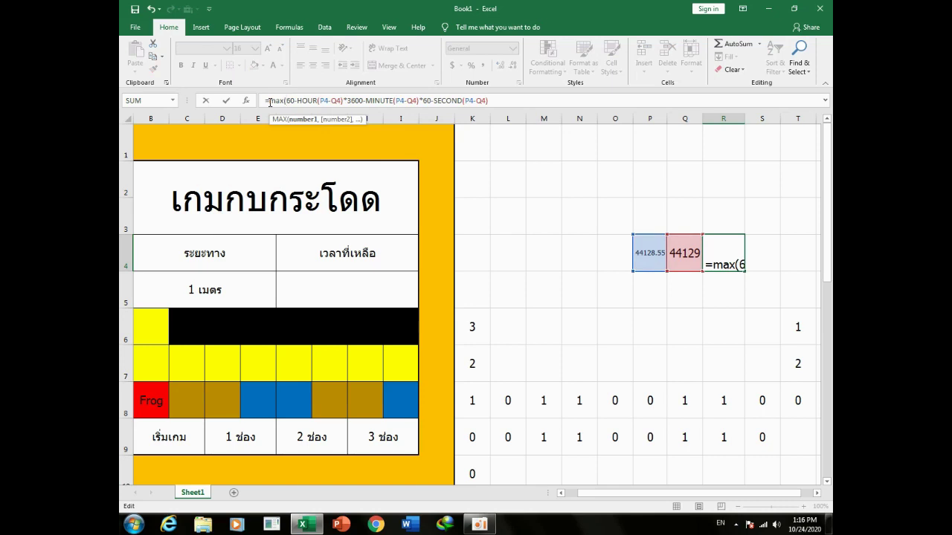
text(0,)
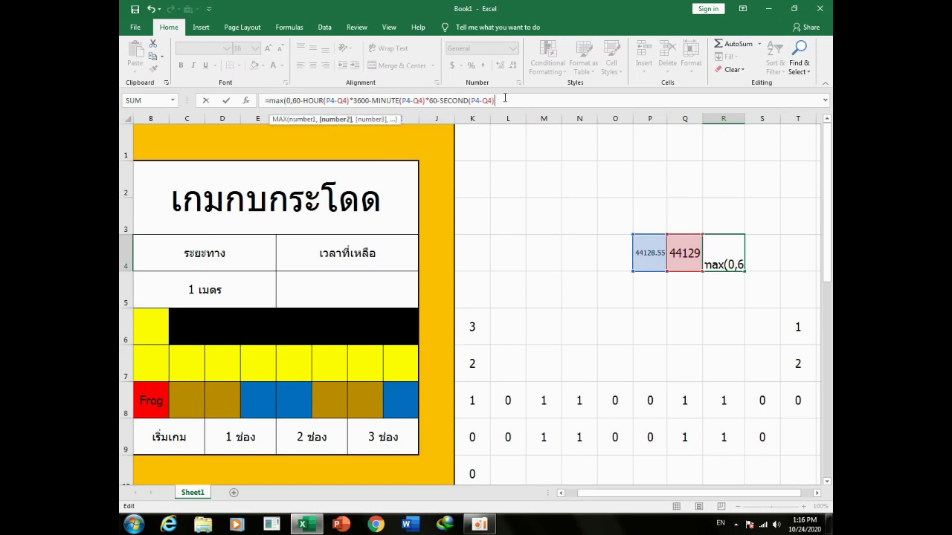
click(505, 97)
text())
key(Return)
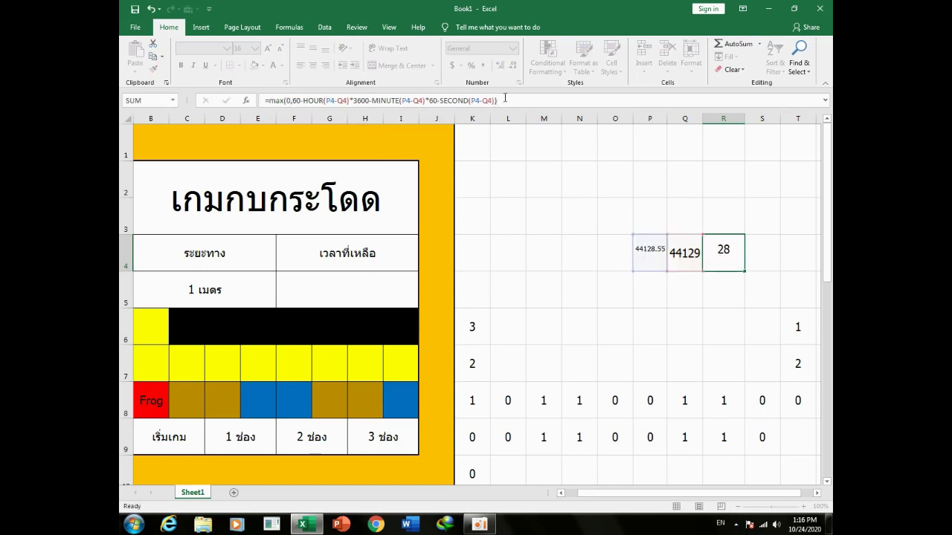
text(,)
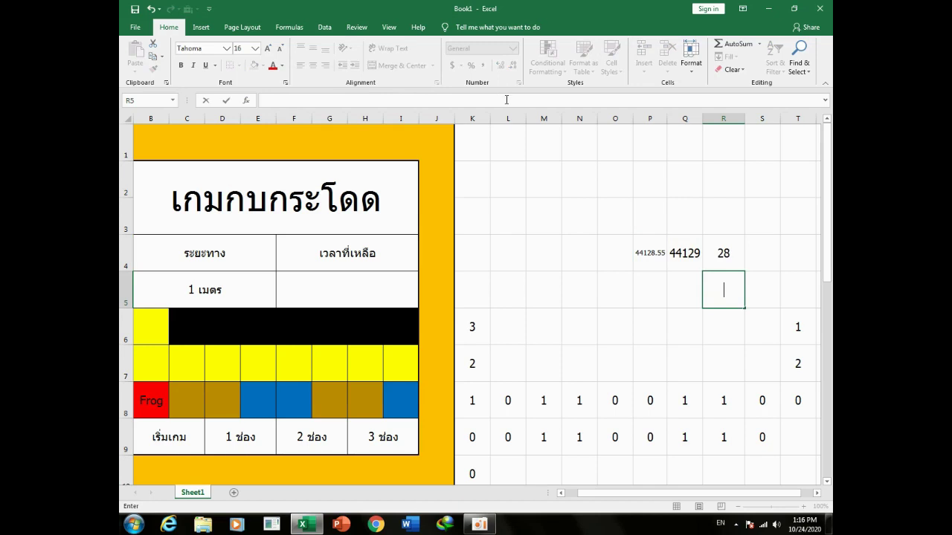
key(Escape)
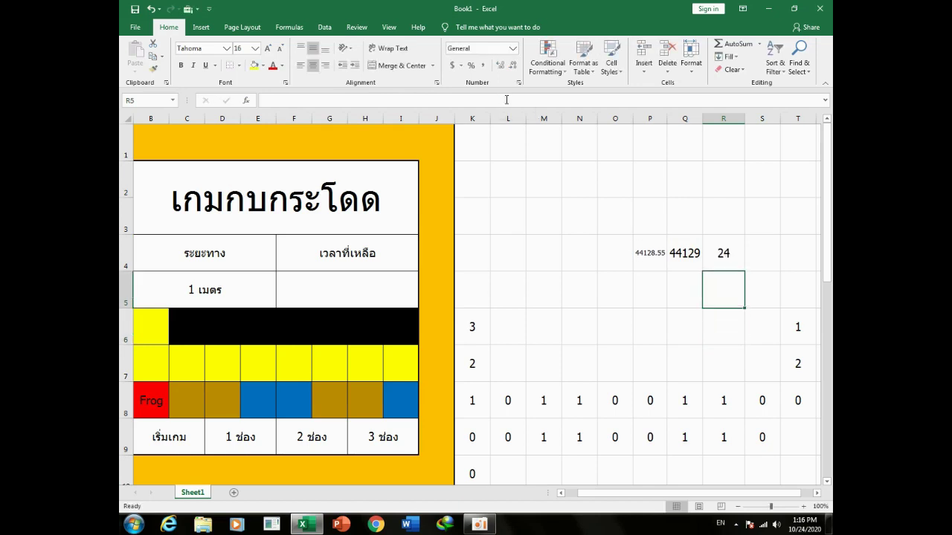
Paste P4's timestamp into Q4 as a value only
right_click(641, 253)
click(660, 272)
right_click(685, 257)
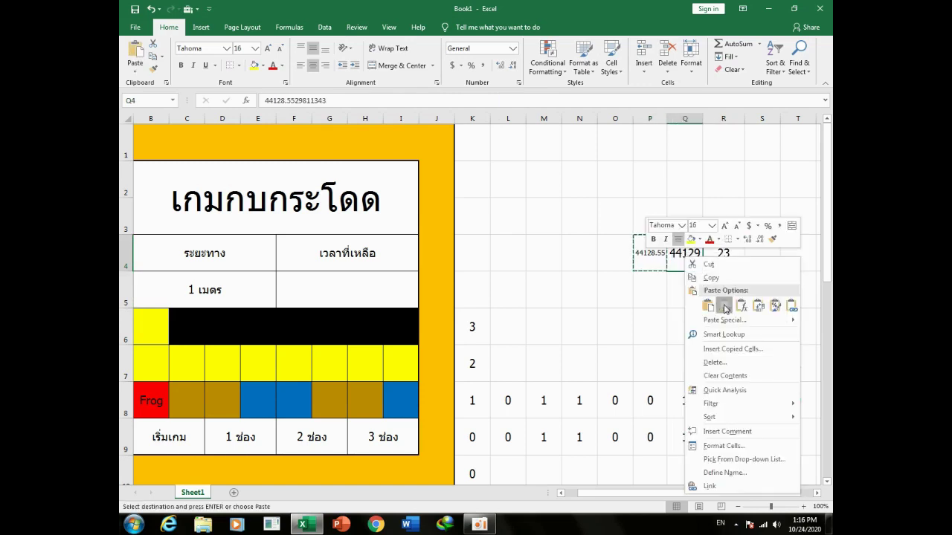
click(724, 306)
click(721, 295)
key(Escape)
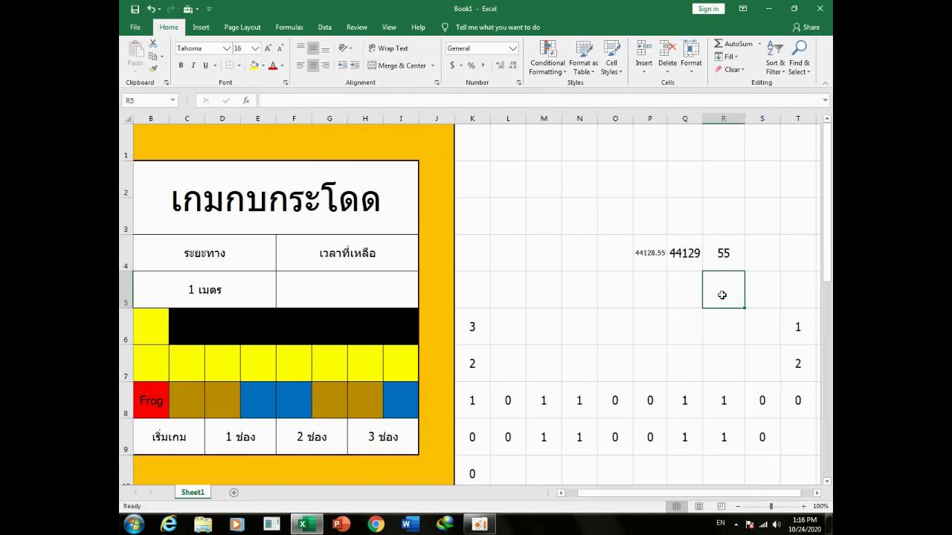
Change R4's countdown base from 60 to 10 to test it
click(722, 250)
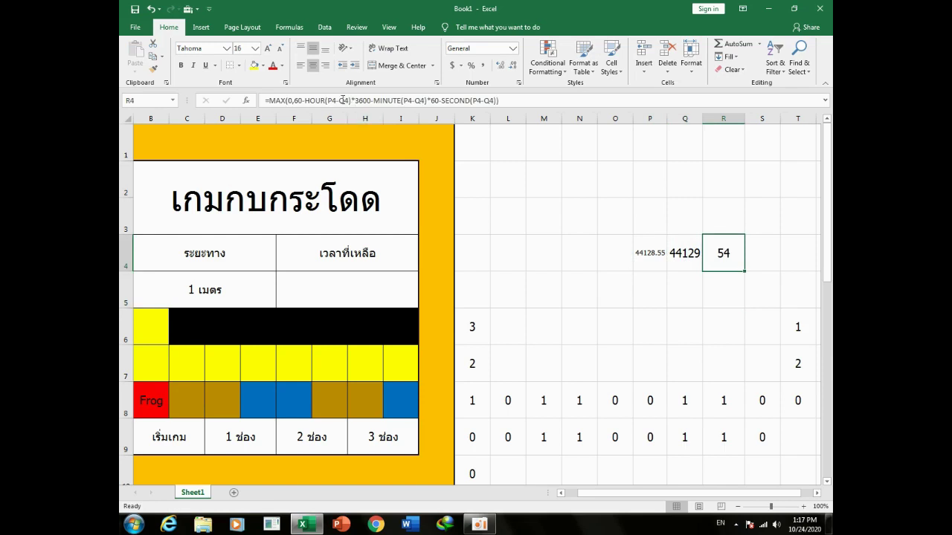
click(299, 101)
key(BackSpace)
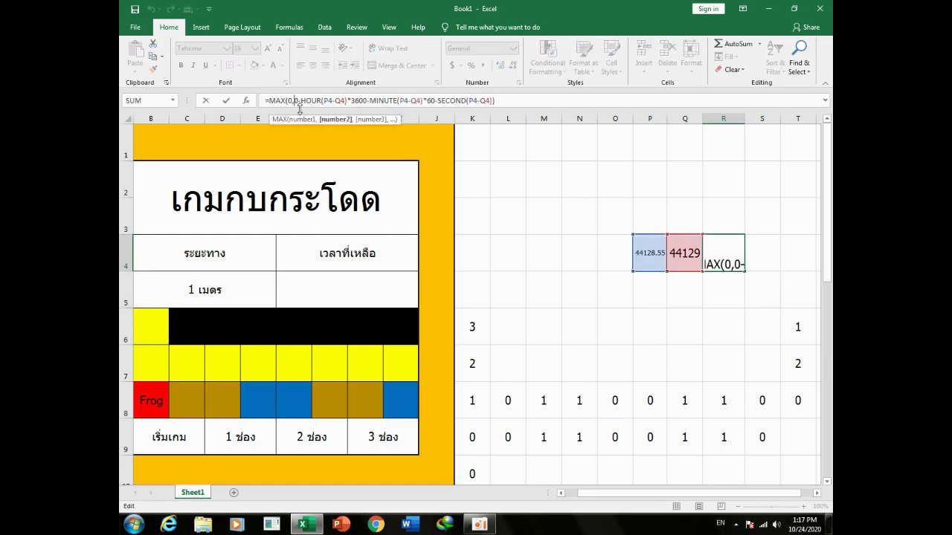
text(1)
key(Return)
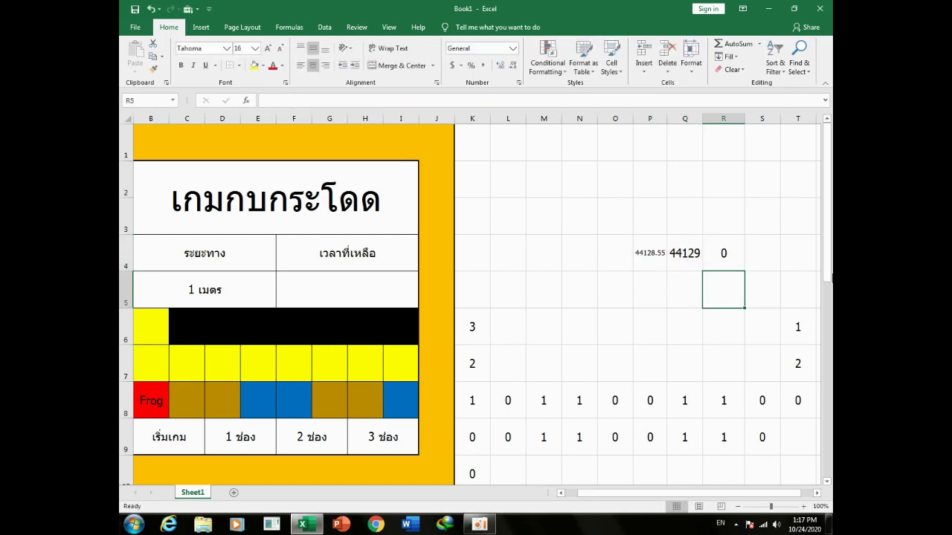
Restore R4's countdown base to 60 seconds
click(723, 263)
click(294, 101)
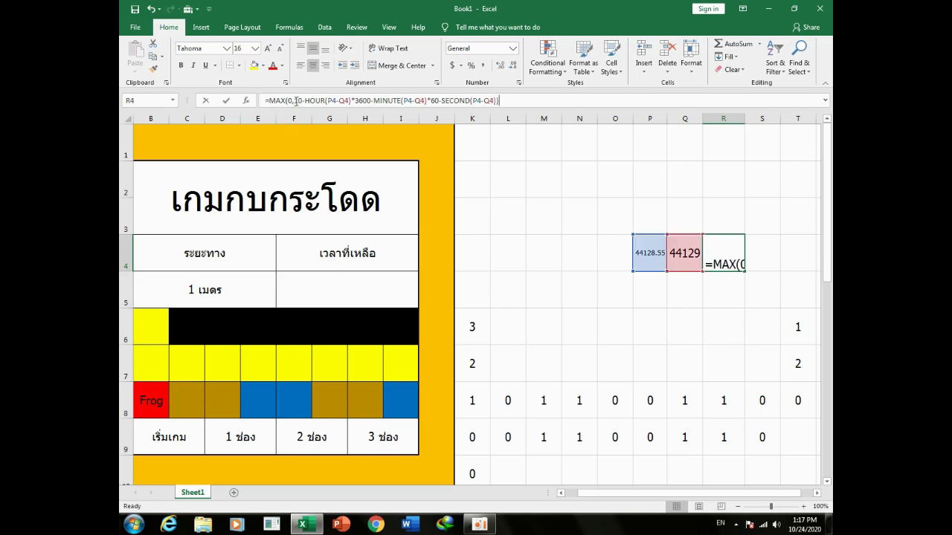
key(Delete)
text(6)
key(Return)
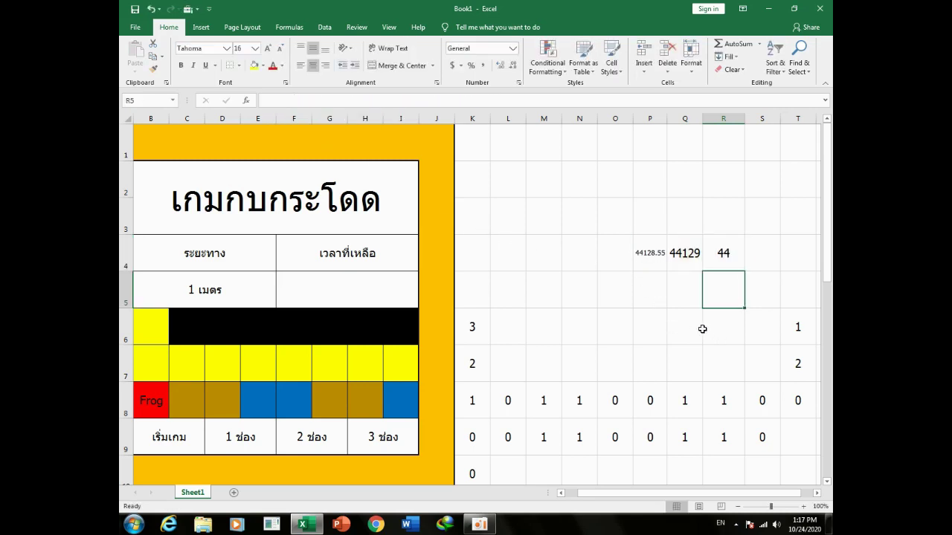
Start a CONCATENATE formula in merged F5 joining R4 with Thai text, declining the suggested correction
click(363, 293)
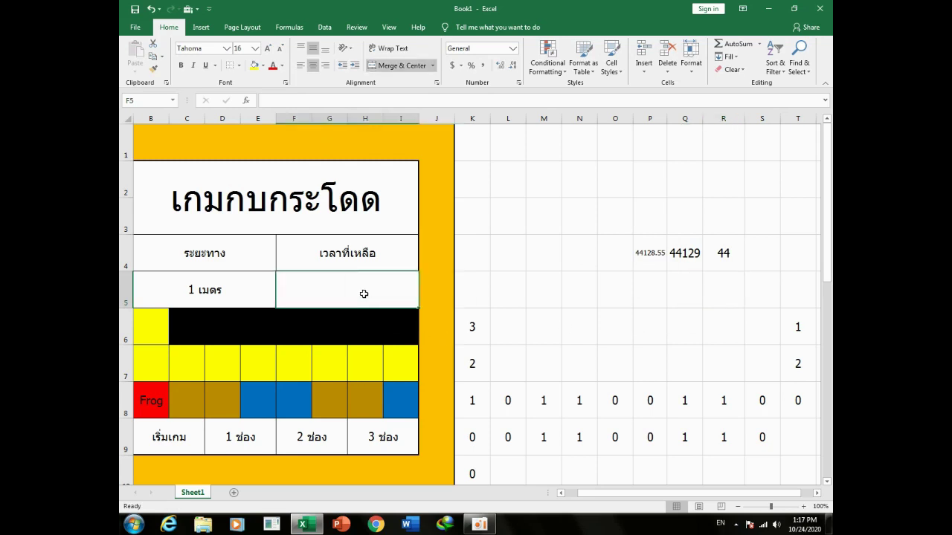
text(=con)
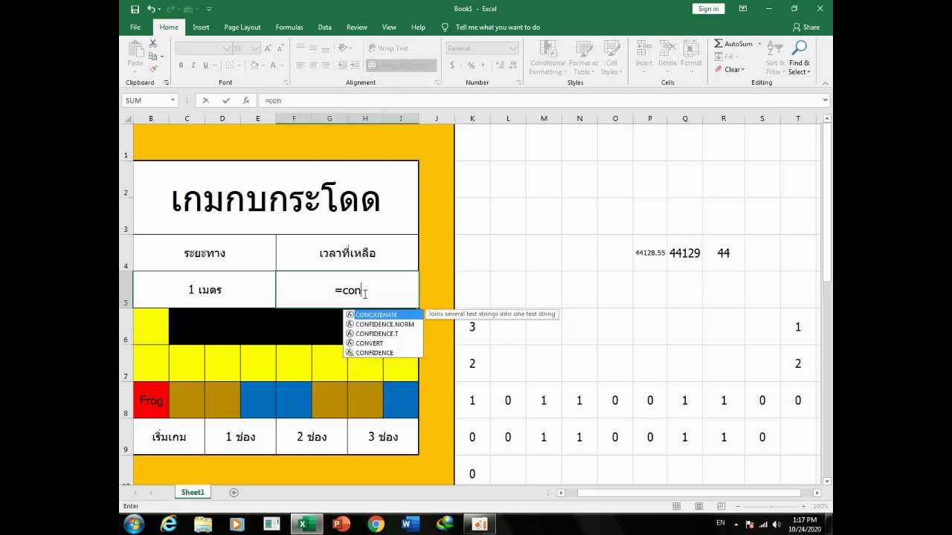
text(catenate()
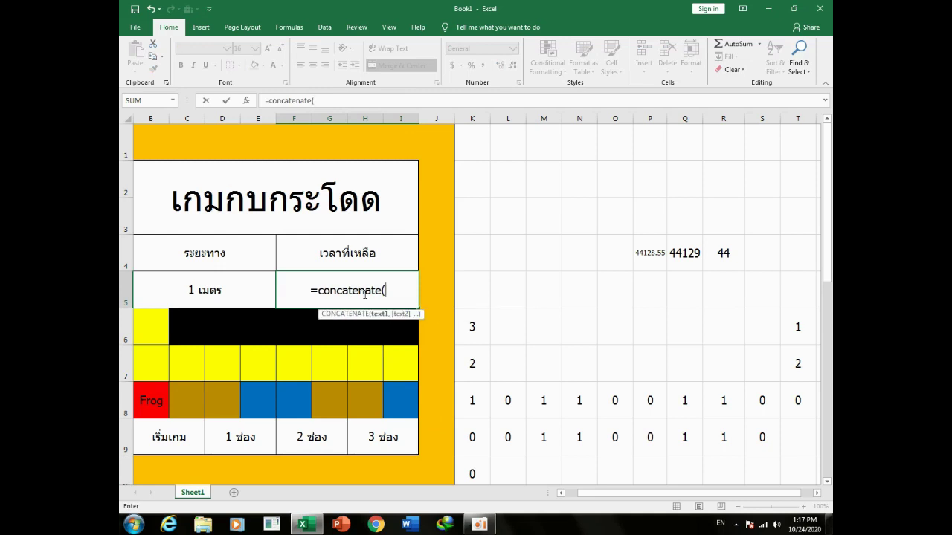
click(722, 252)
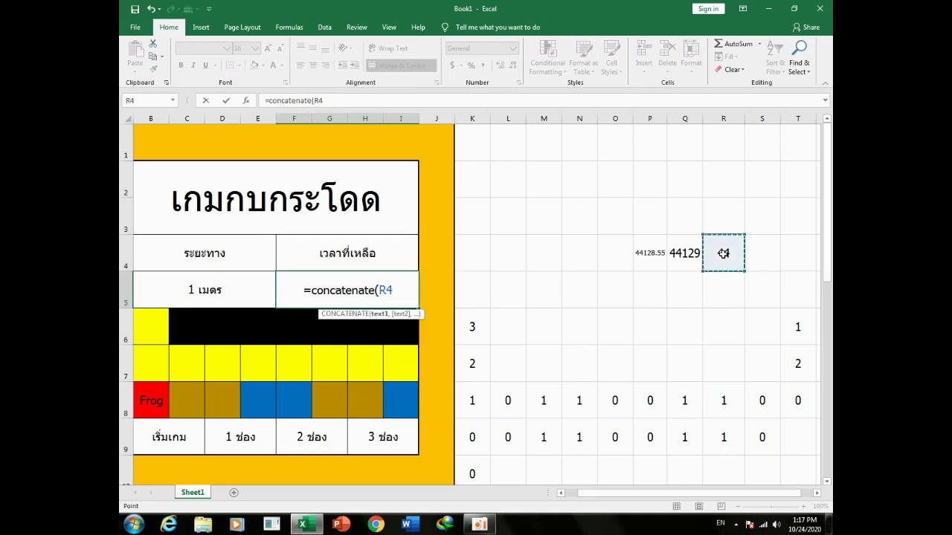
text(,")
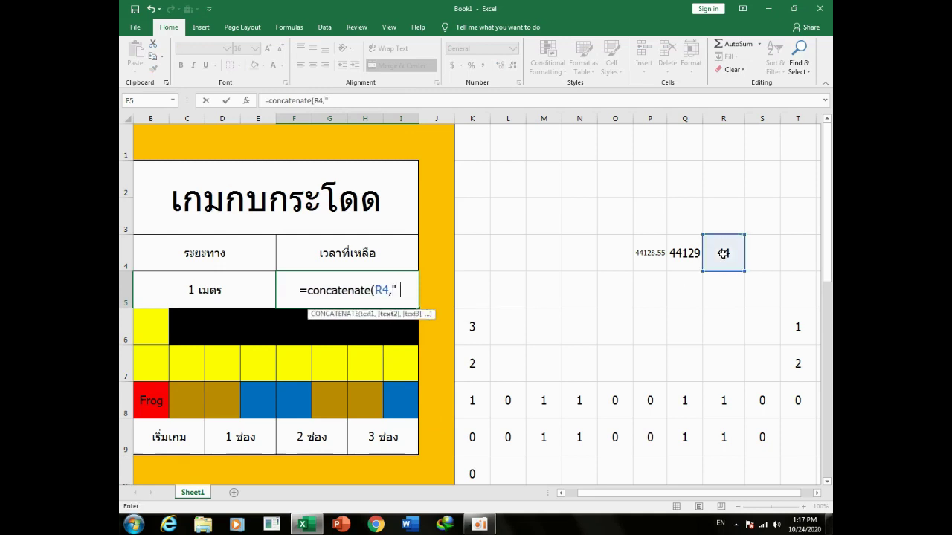
key(grave)
text(ว)
key(BackSpace)
key(BackSpace)
text(นาที)
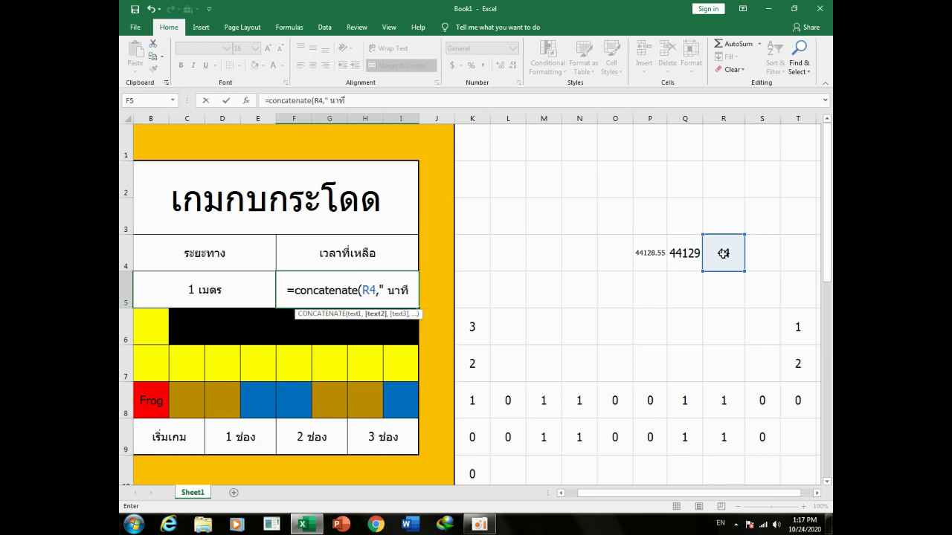
key(Return)
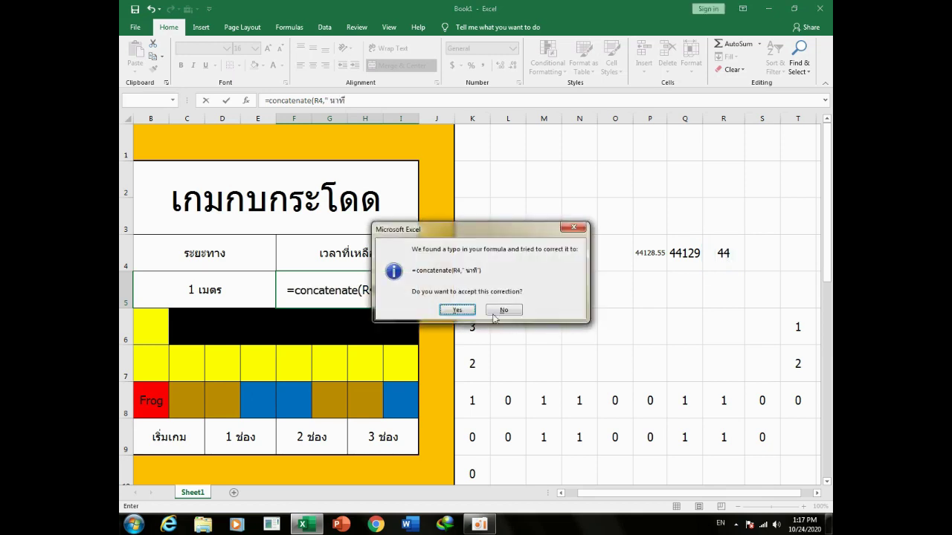
click(495, 311)
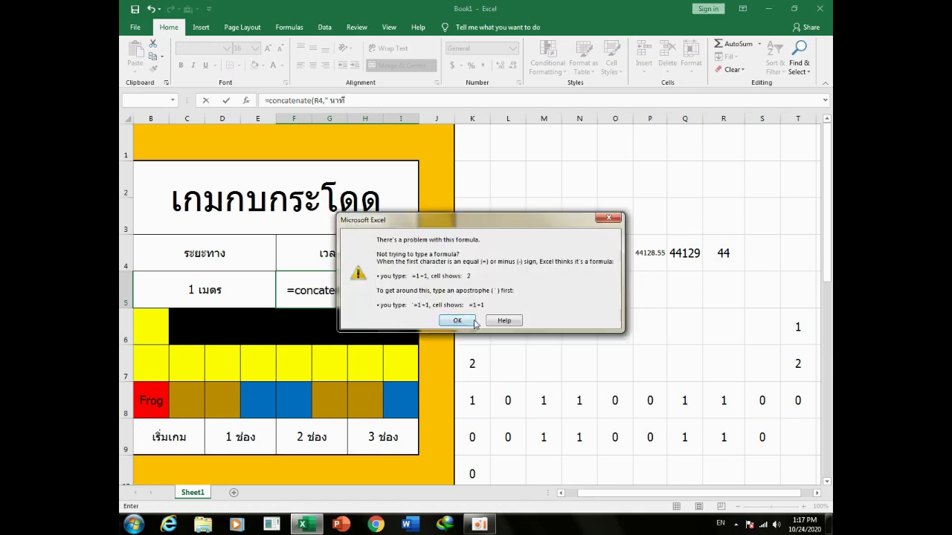
key(Return)
Complete F5's text as วินาที and close the formula, showing 19 วินาที
click(388, 290)
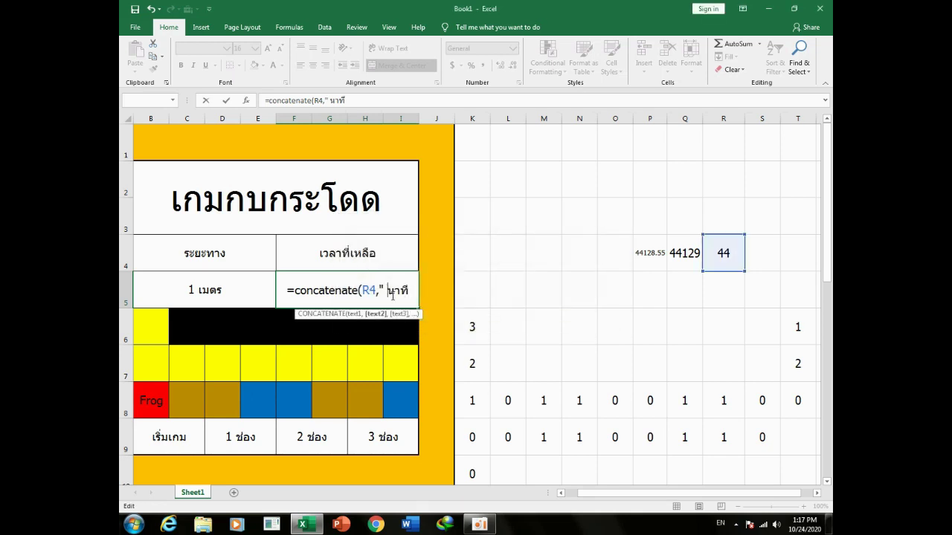
key(grave)
text(วิ)
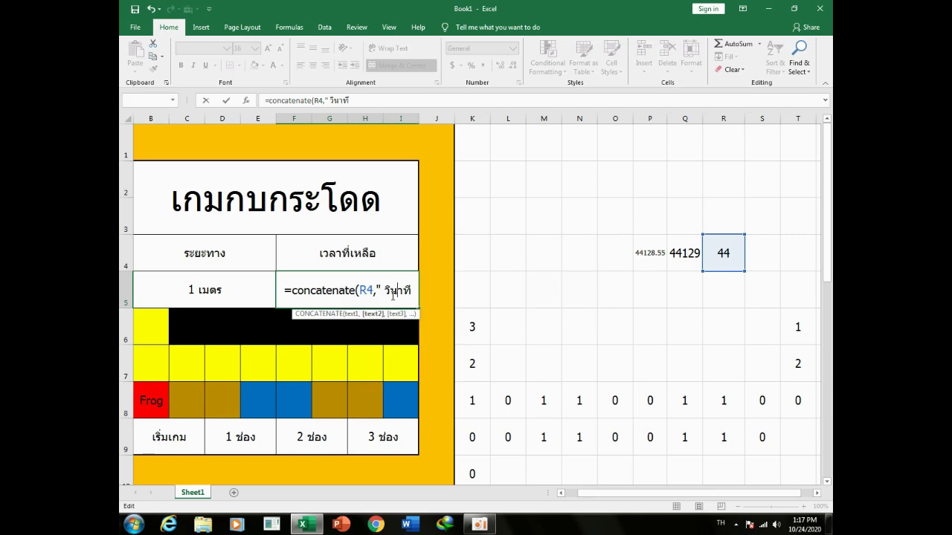
key(grave)
text("))
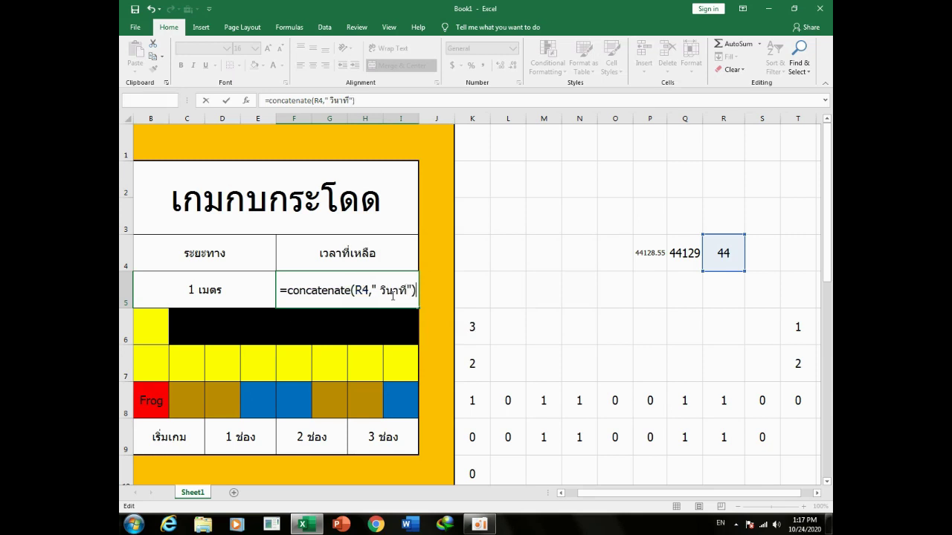
key(Return)
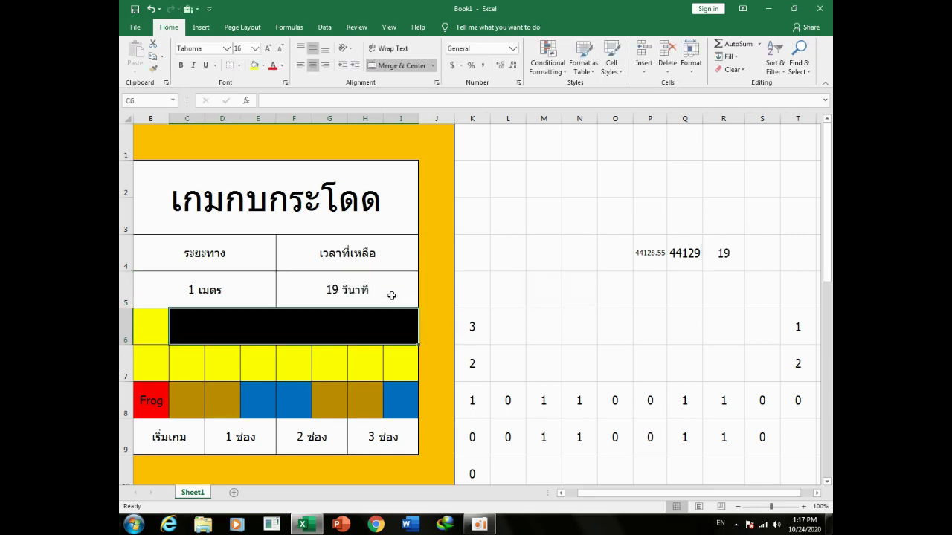
click(514, 293)
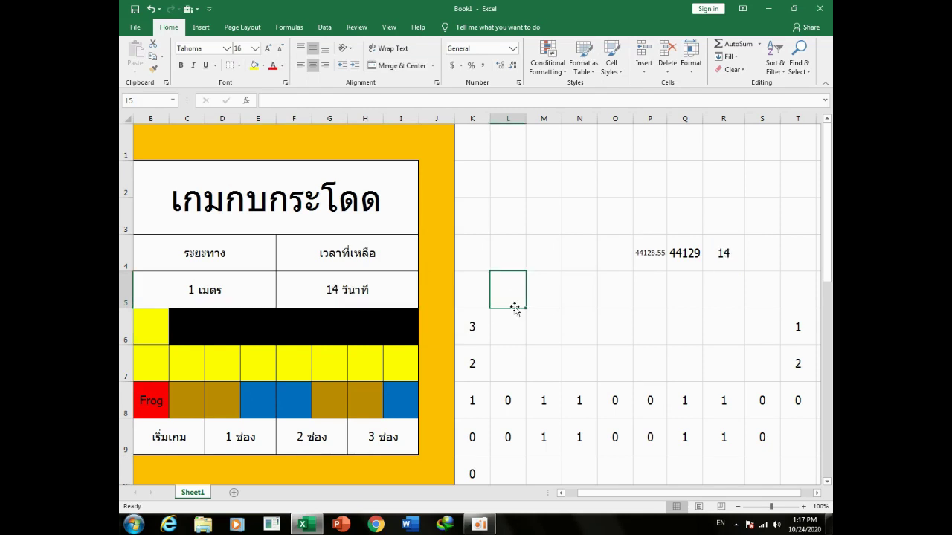
click(575, 320)
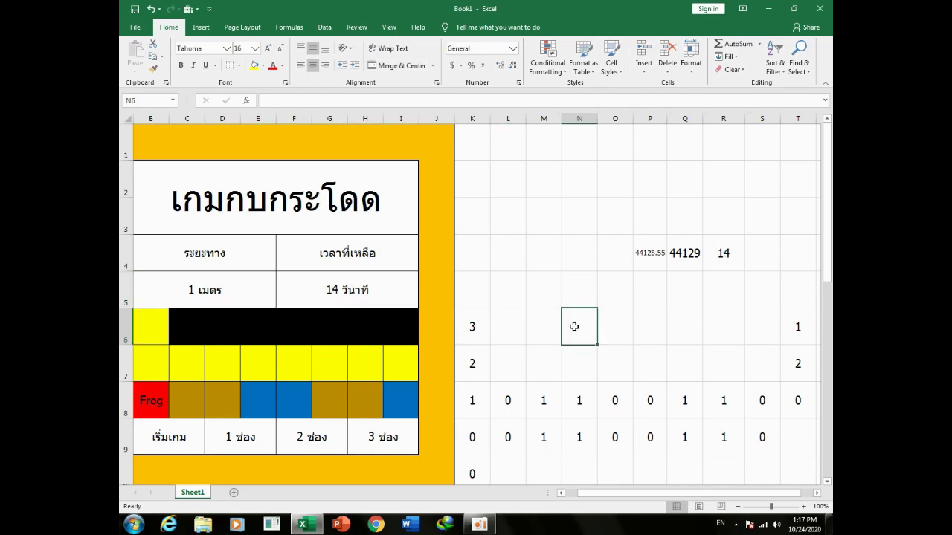
drag(609, 493, 584, 496)
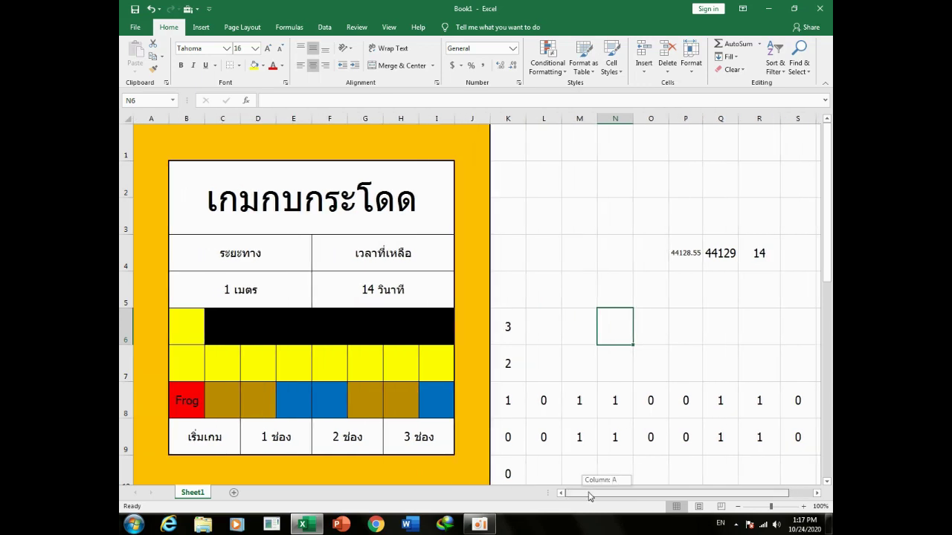
drag(589, 496, 638, 496)
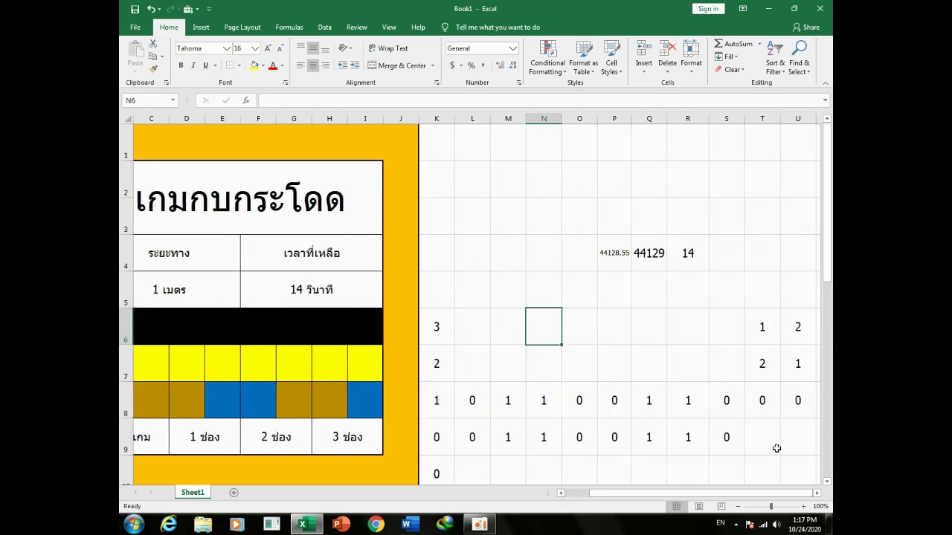
drag(831, 264, 831, 282)
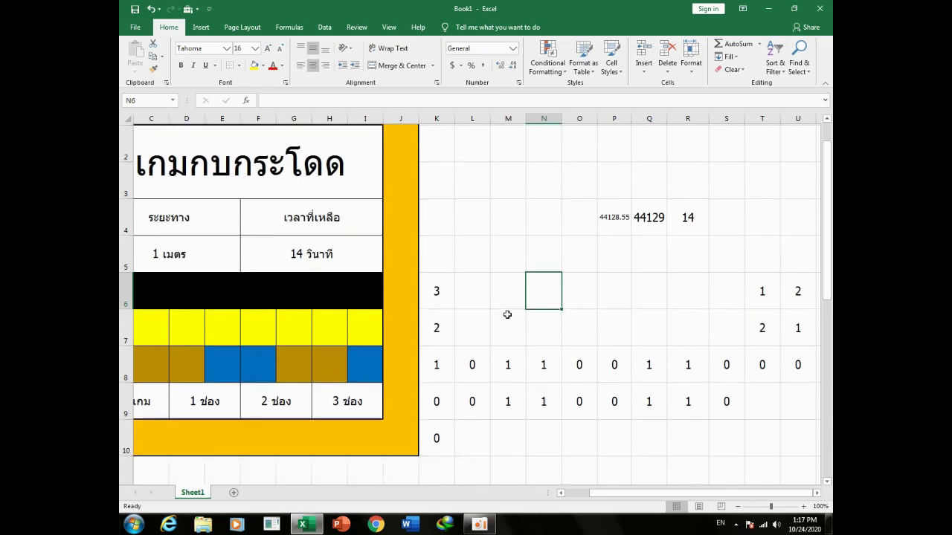
click(507, 315)
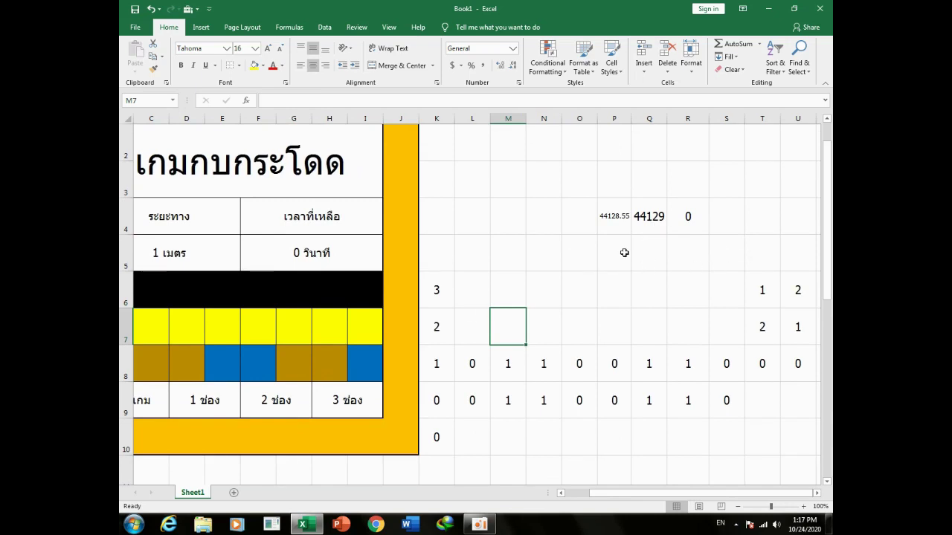
click(441, 292)
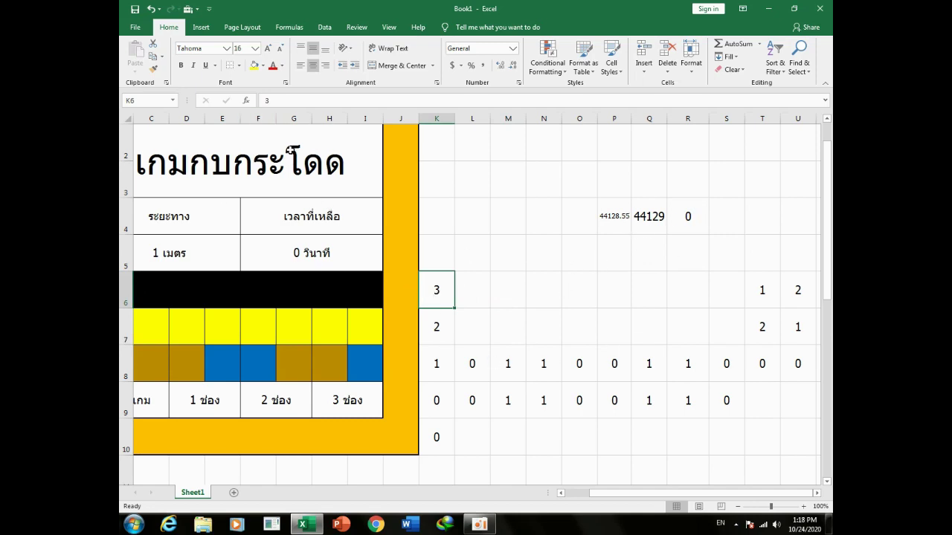
Enter =IF(R4=0,0,3) in K6
click(267, 98)
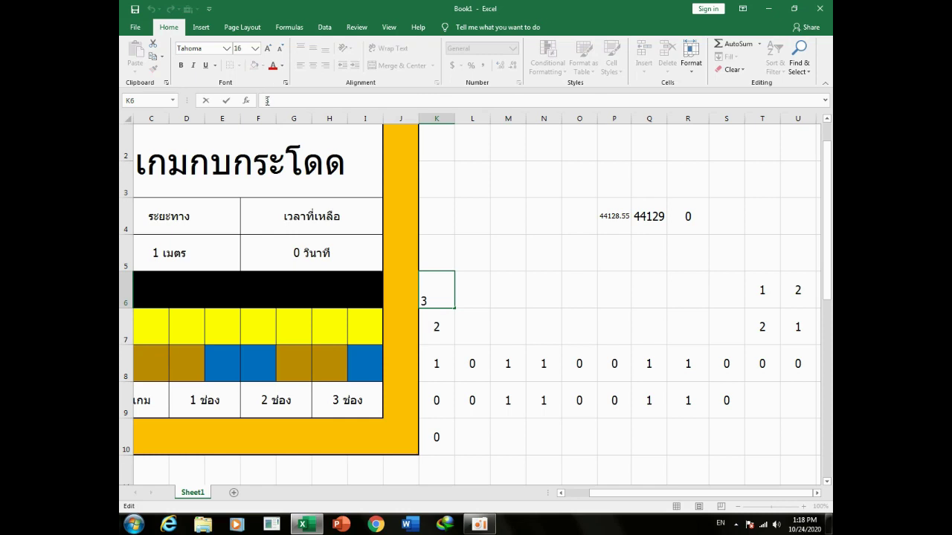
text(if()
click(264, 100)
text(=)
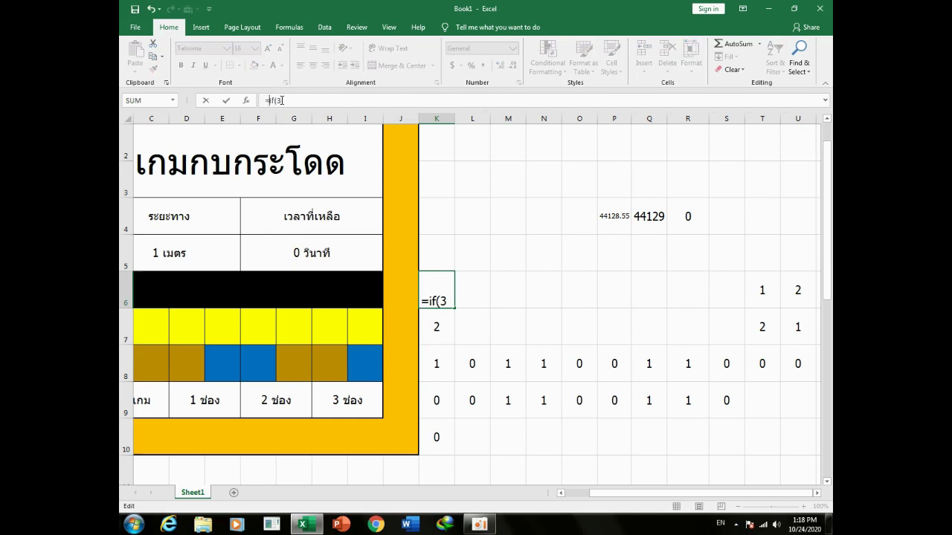
click(682, 213)
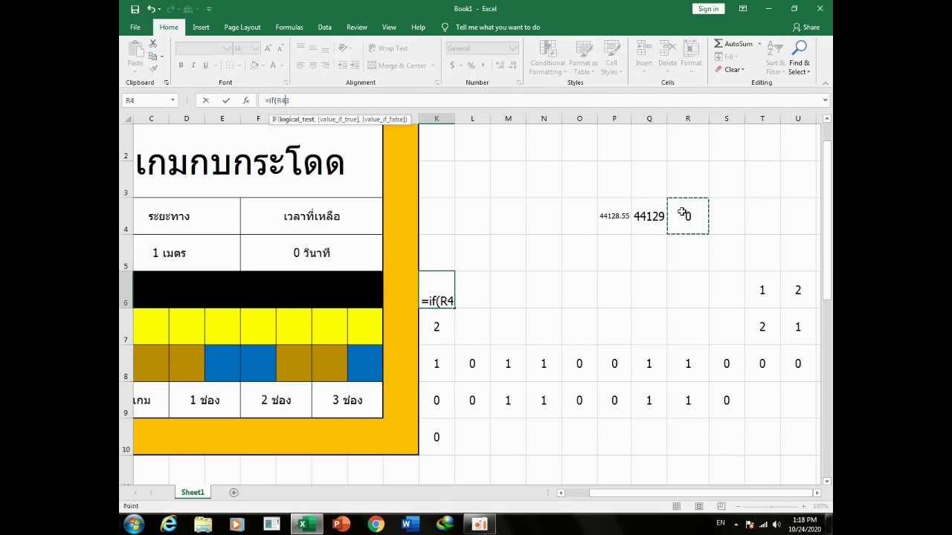
text(=0)
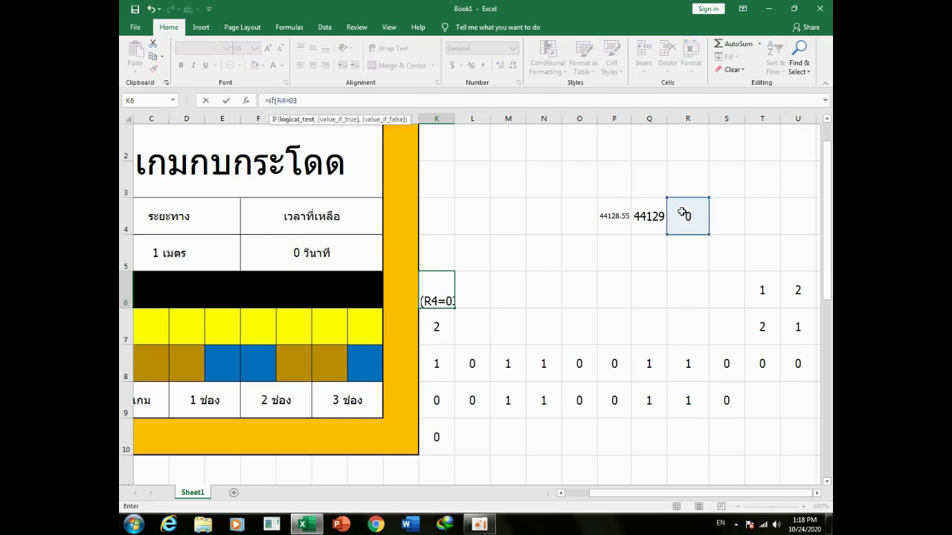
text(,0,3)
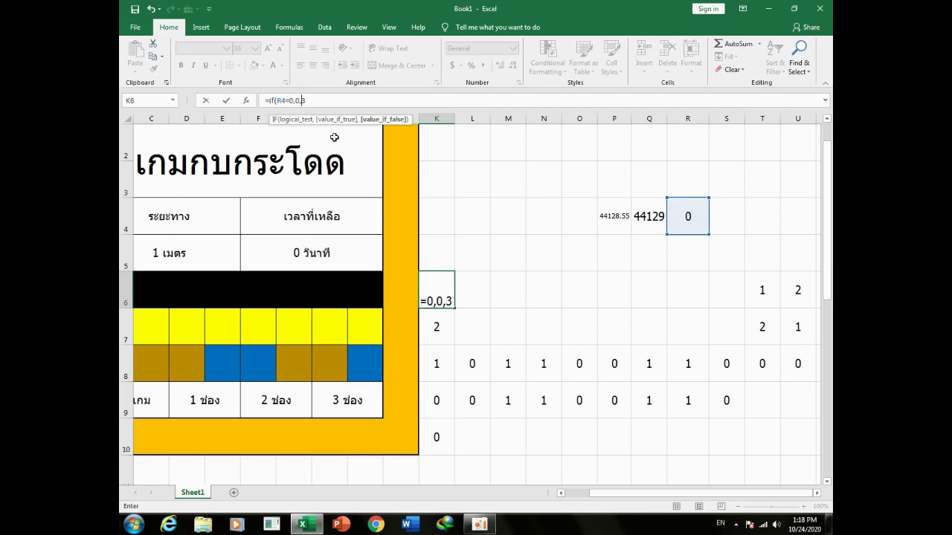
text())
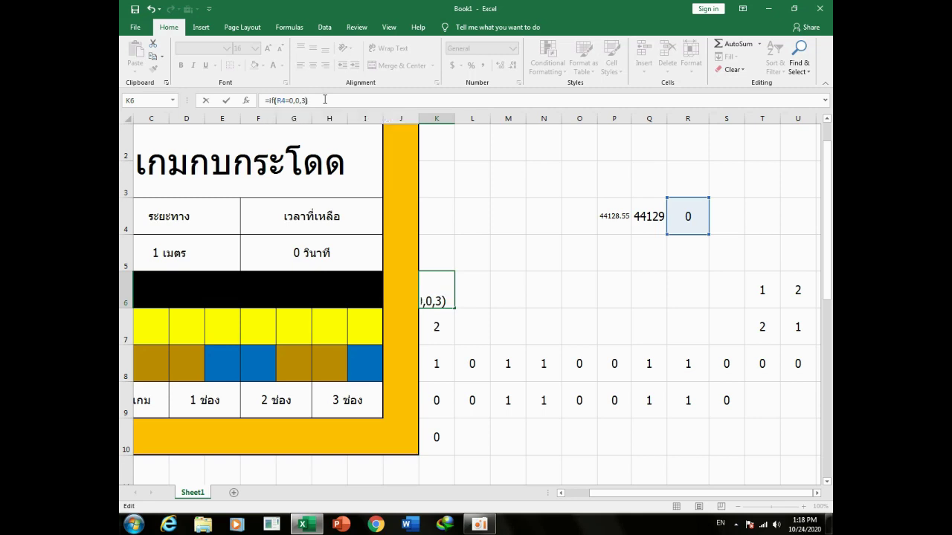
key(Return)
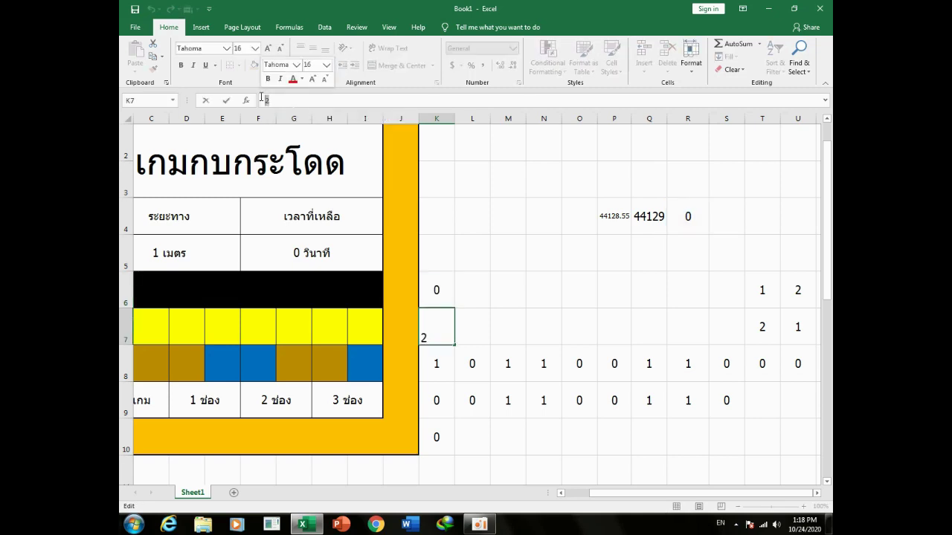
Enter =IF(R4=0,0,2) in K7
key(BackSpace)
text(=)
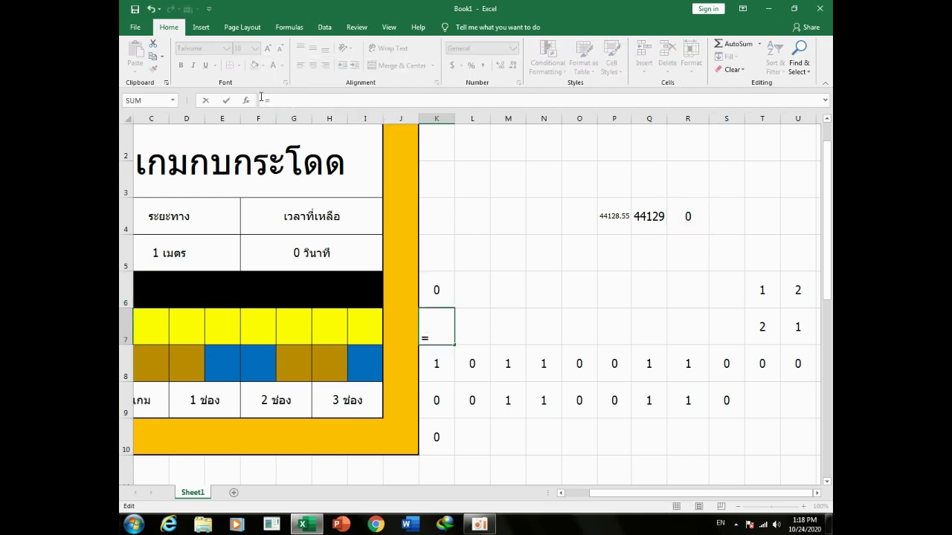
text(if()
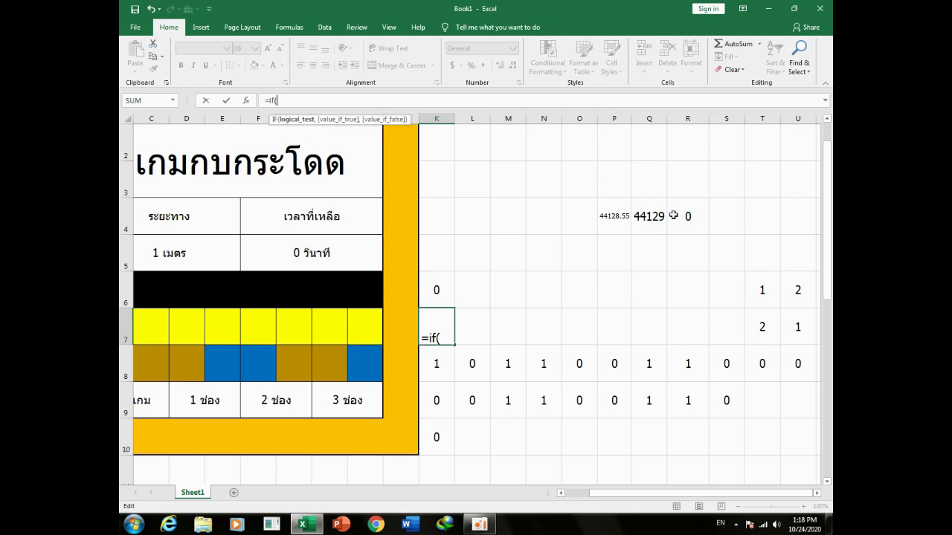
click(682, 215)
text(=0,)
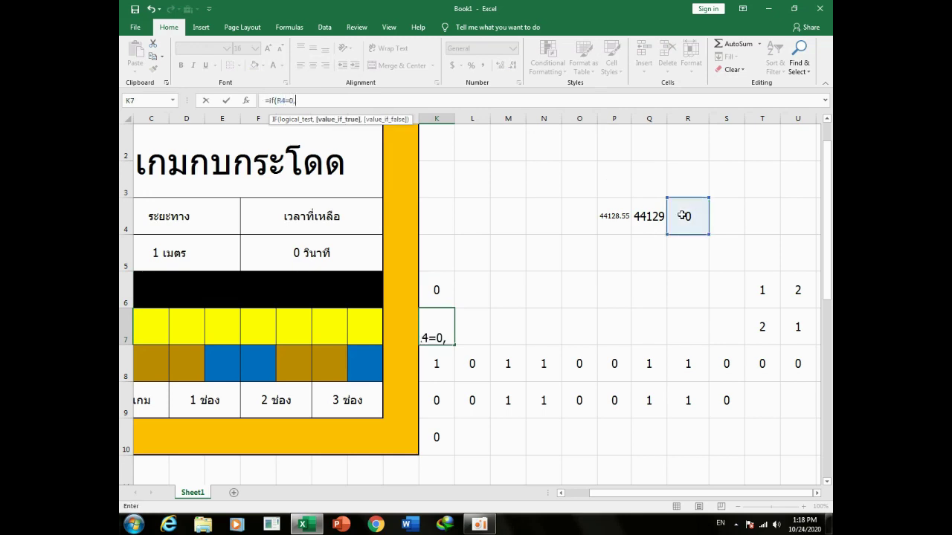
text(0,2)
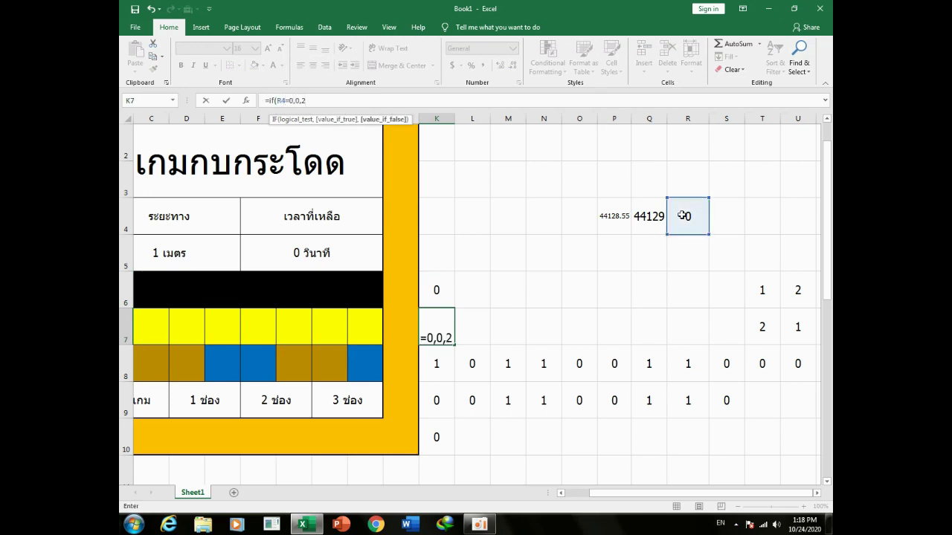
text())
key(Return)
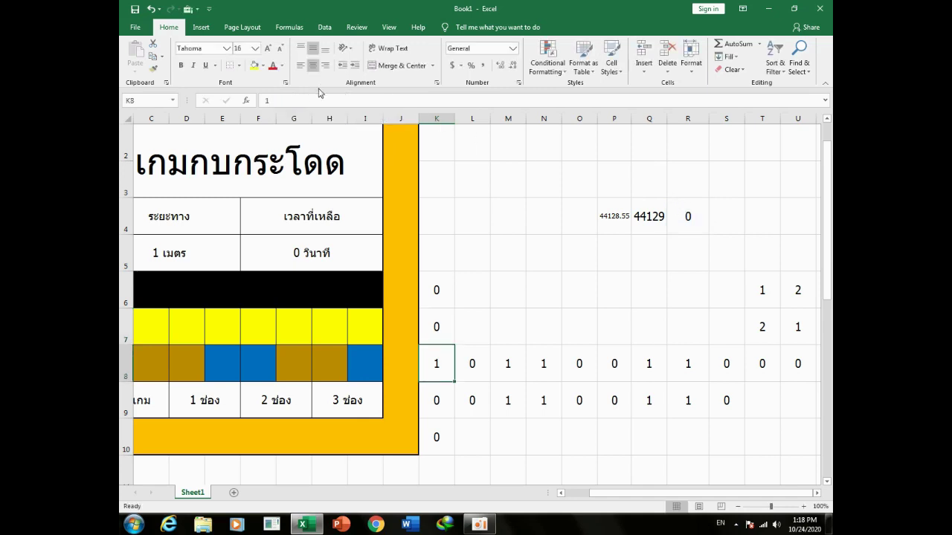
Enter =IF(R4=0,0,1) in K8
text(=)
click(322, 99)
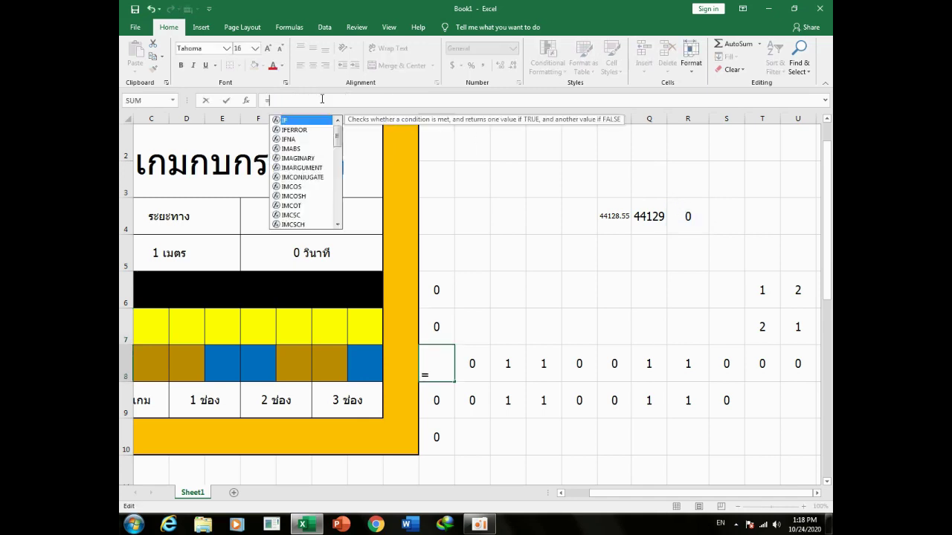
text(if()
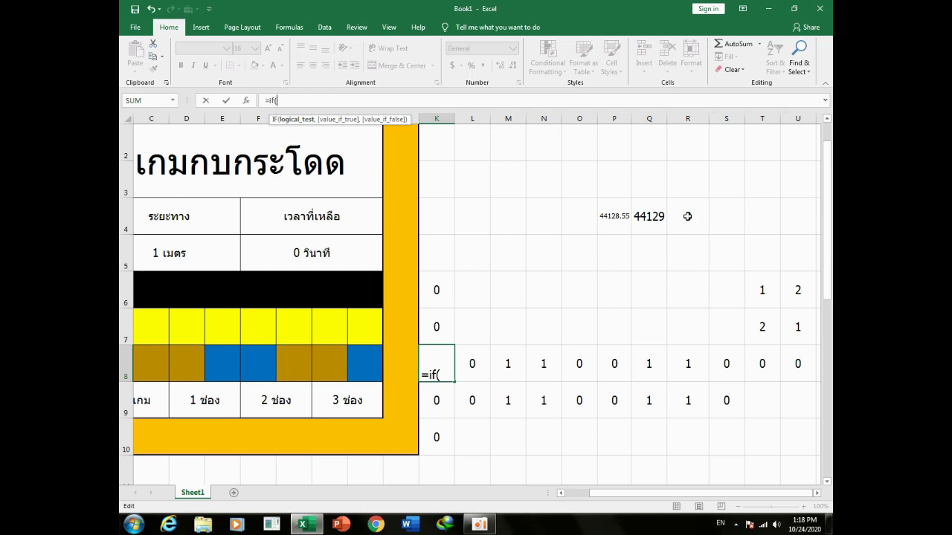
click(687, 215)
text(=0,)
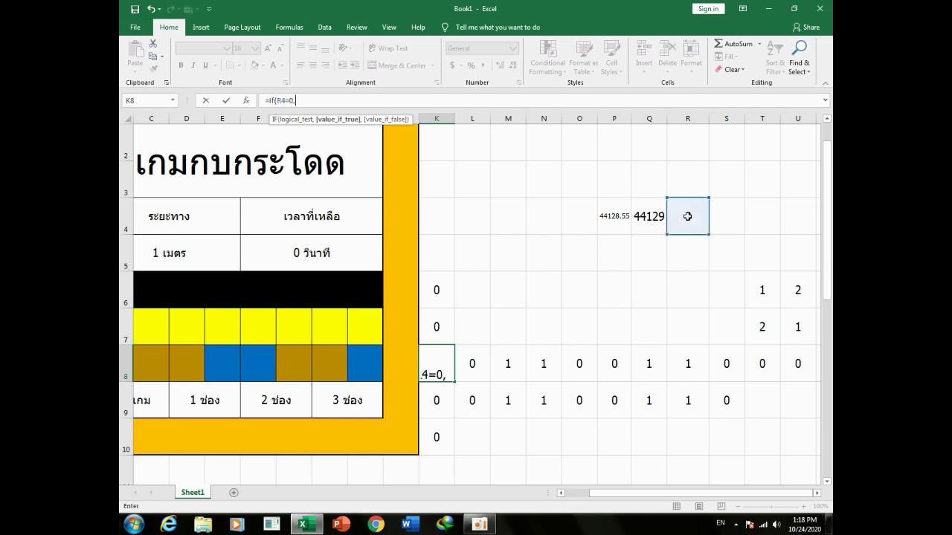
text(,1))
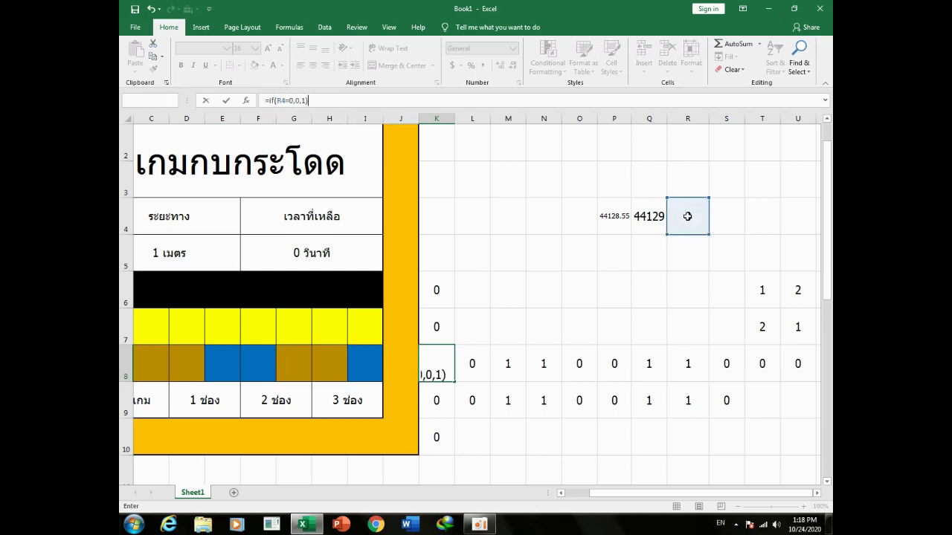
key(Return)
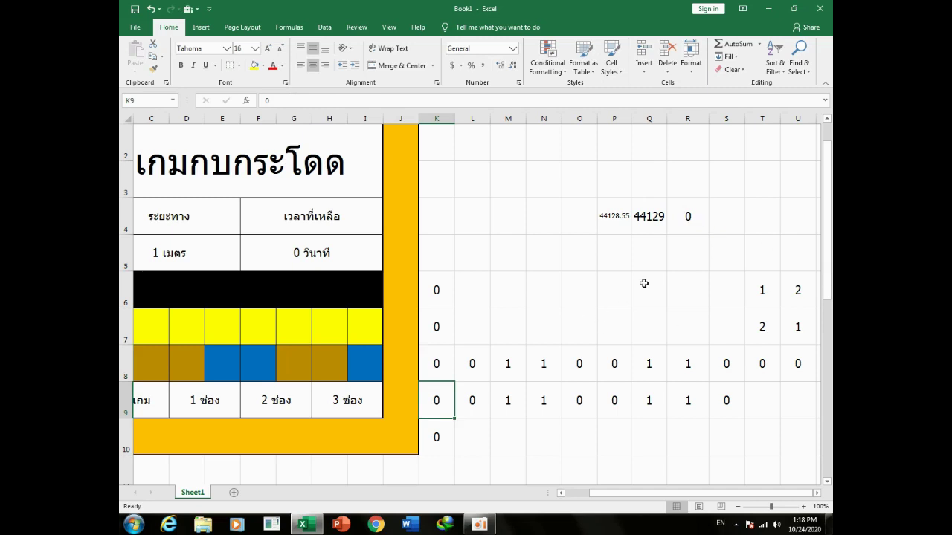
click(693, 216)
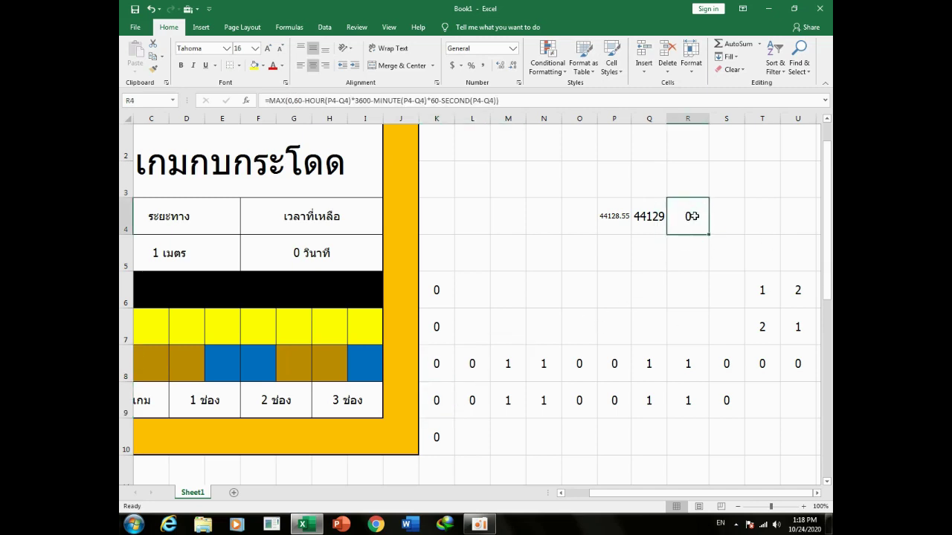
click(438, 403)
click(432, 432)
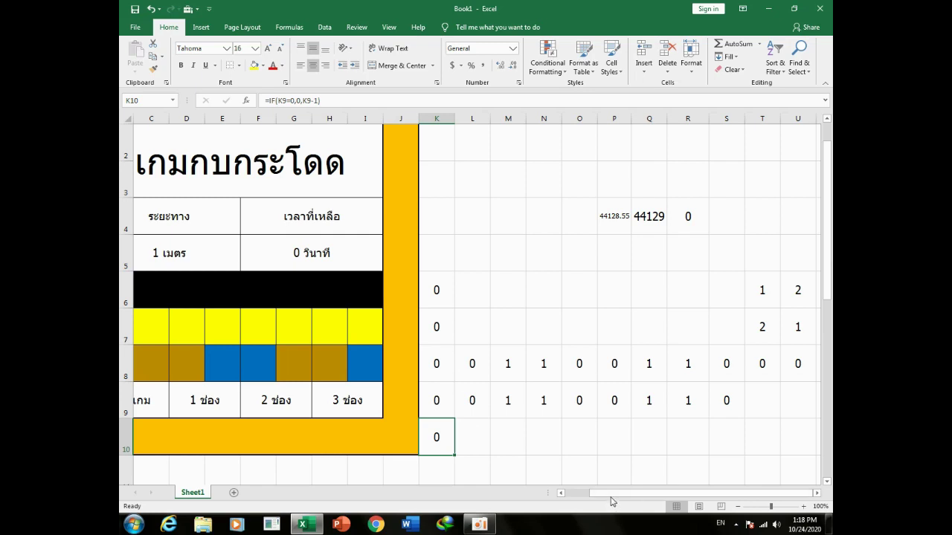
drag(614, 493, 564, 473)
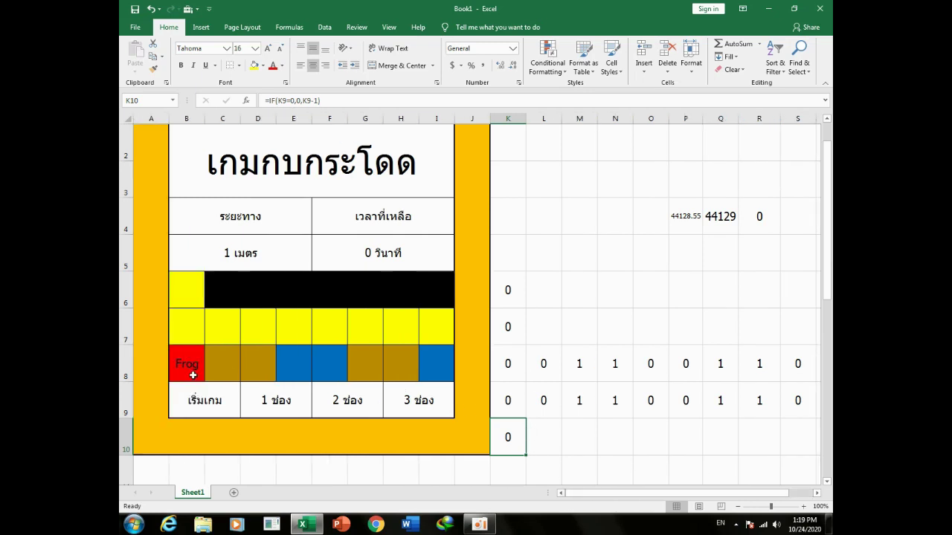
click(190, 373)
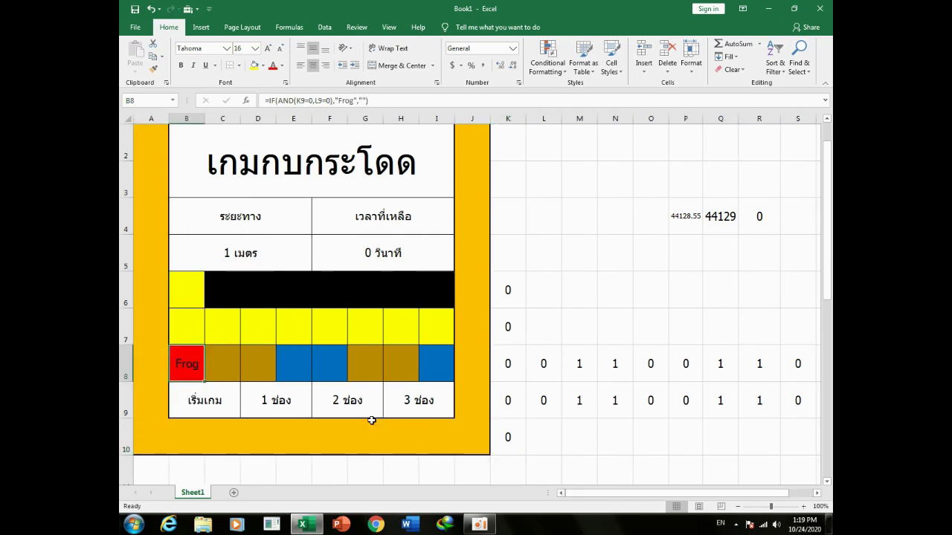
click(547, 412)
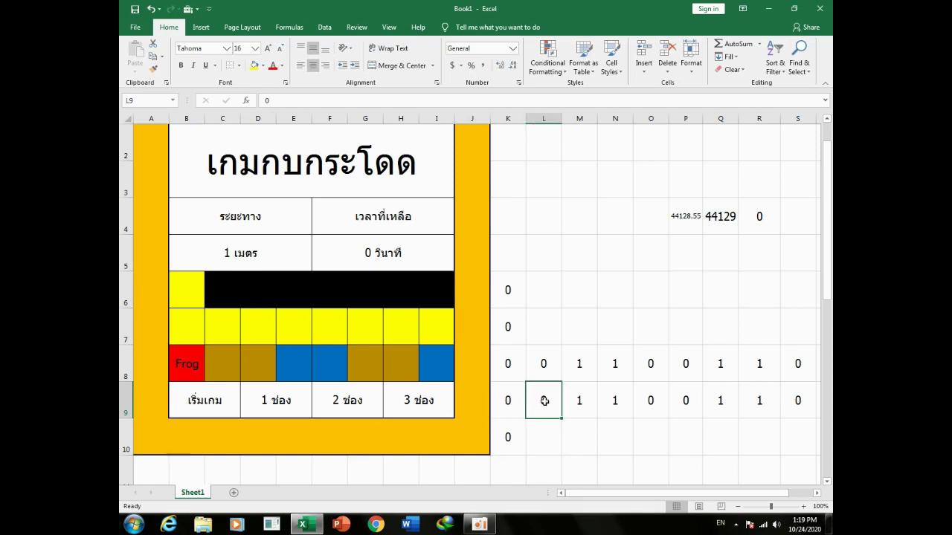
click(506, 400)
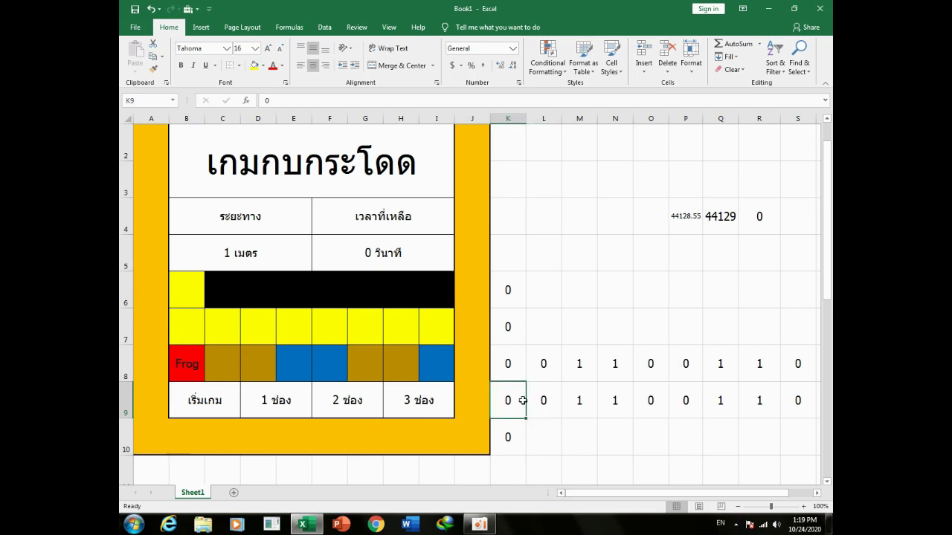
click(543, 400)
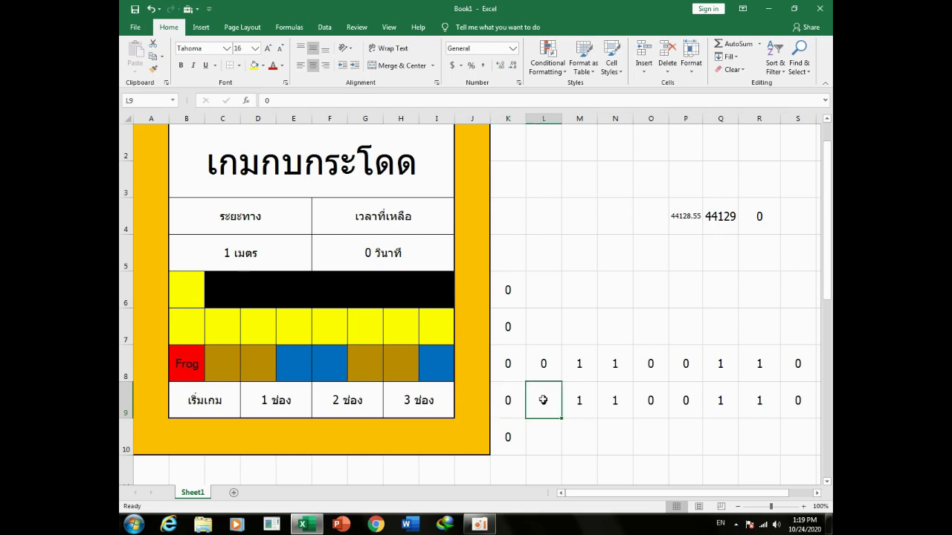
click(509, 293)
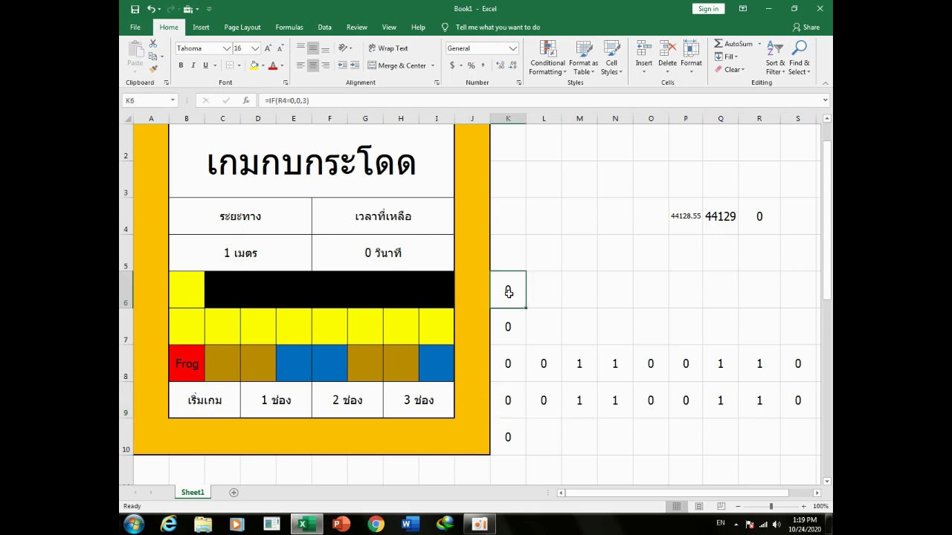
Change K6's IF condition to OR(AND(K9=0,L9=0),R4=0)
click(280, 101)
text(a)
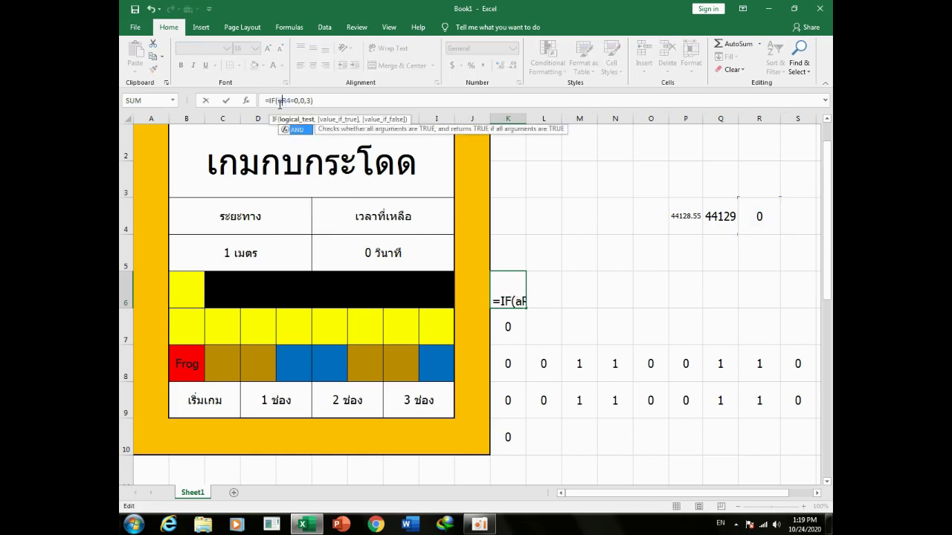
text(nd()
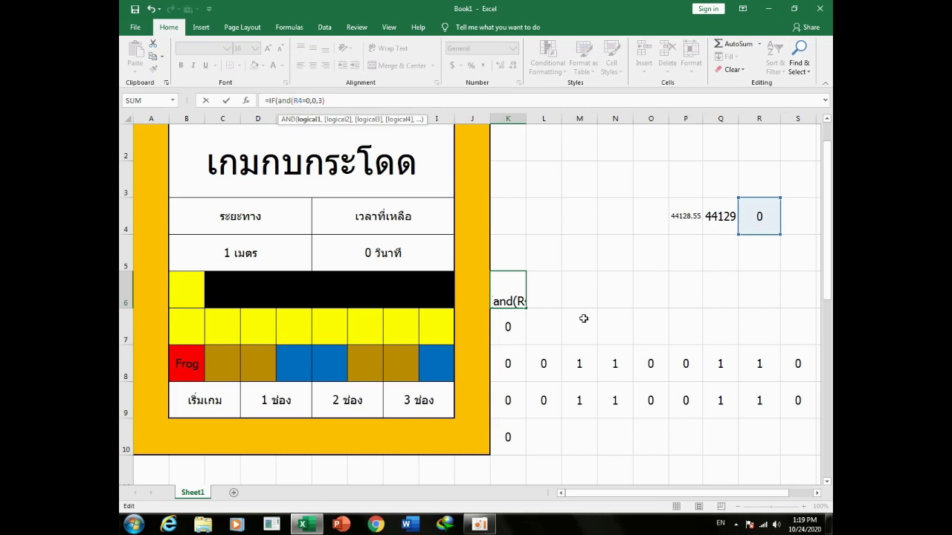
key(BackSpace)
key(BackSpace)
key(BackSpace)
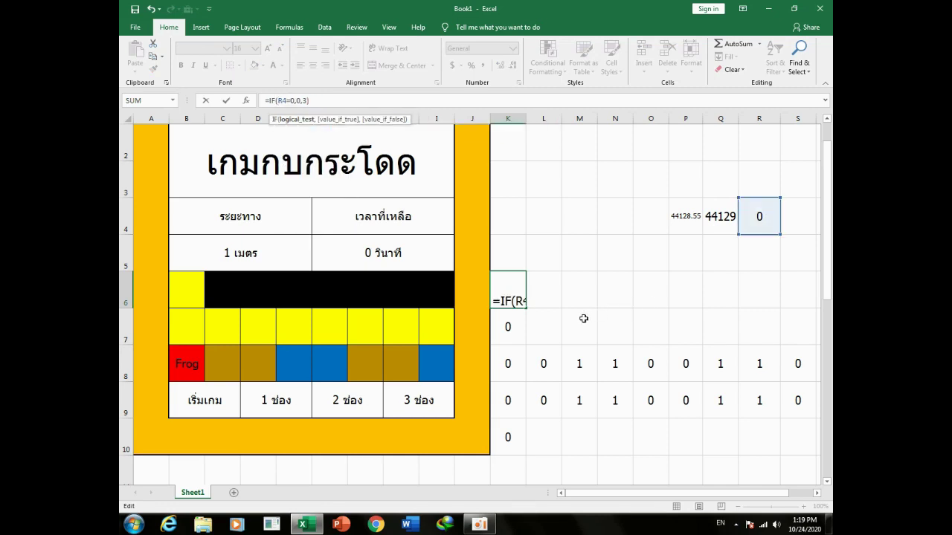
text(or()
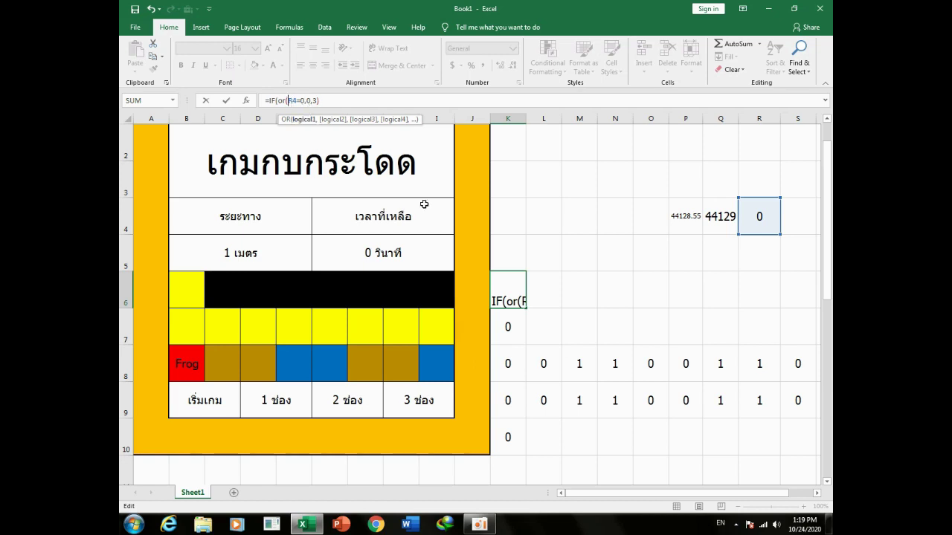
text(and)
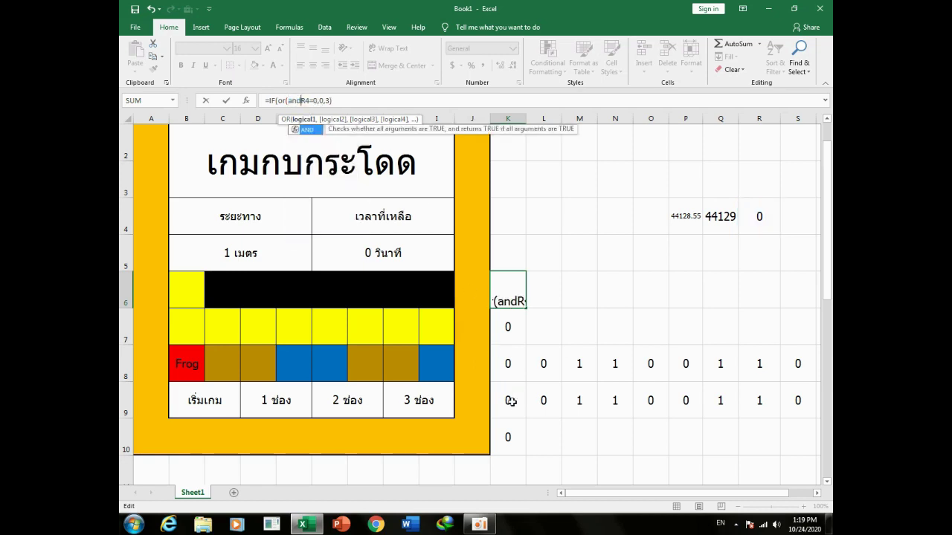
text((),)
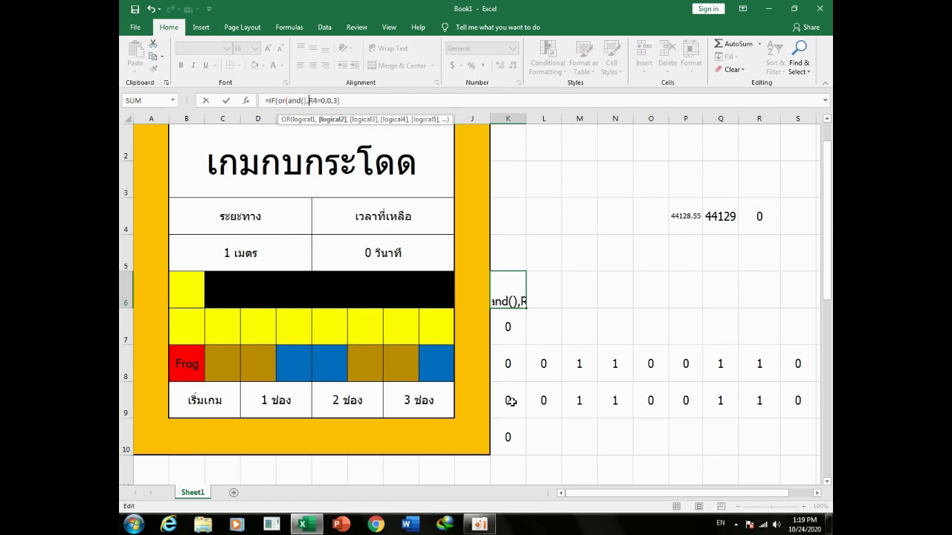
click(325, 102)
text())
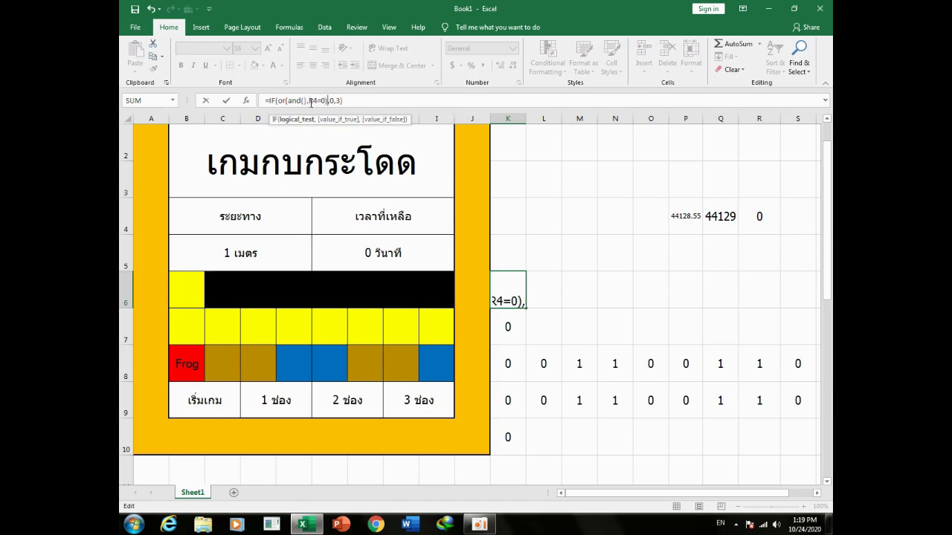
click(304, 101)
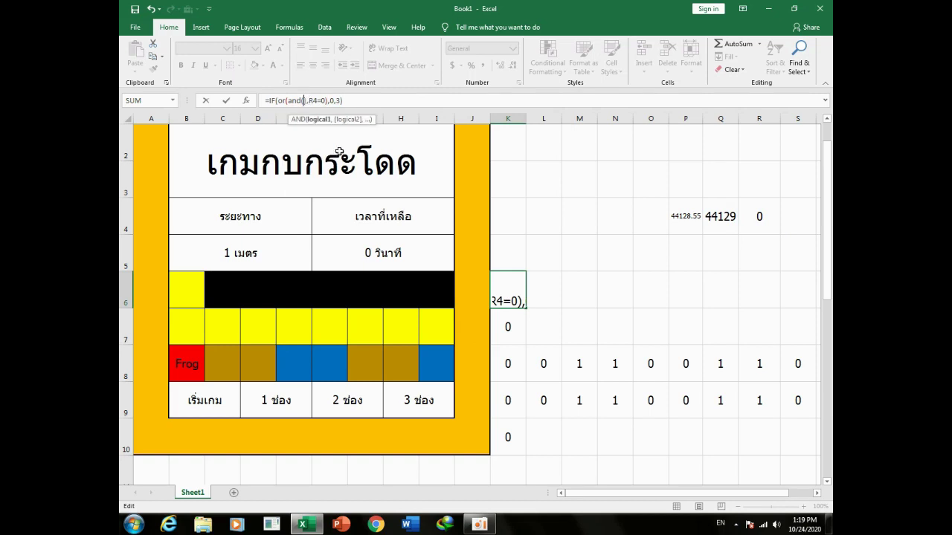
click(512, 405)
text(=0,)
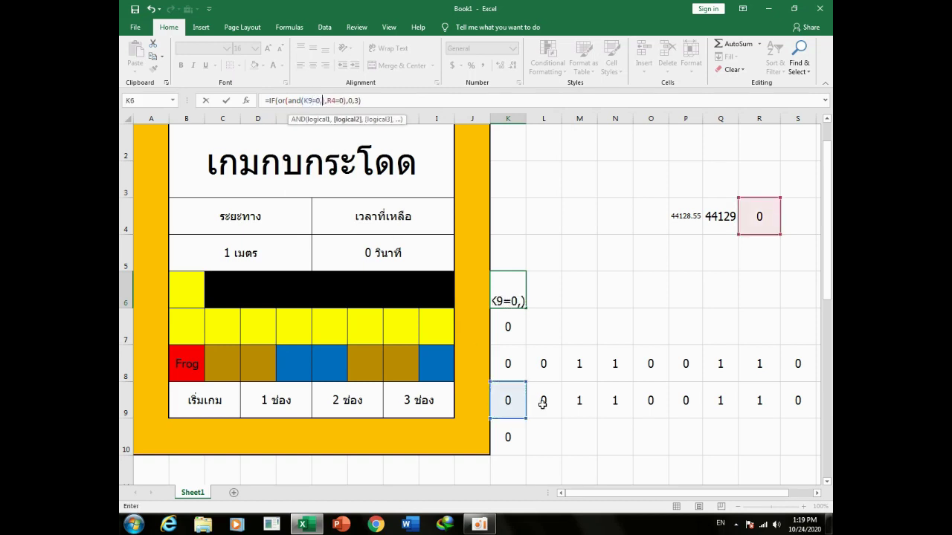
click(543, 403)
text(=0)
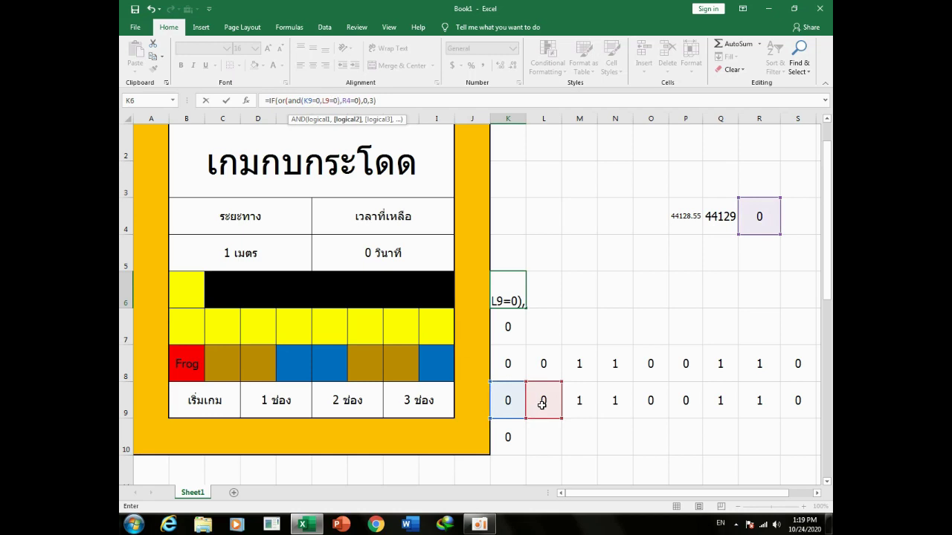
text())
click(345, 100)
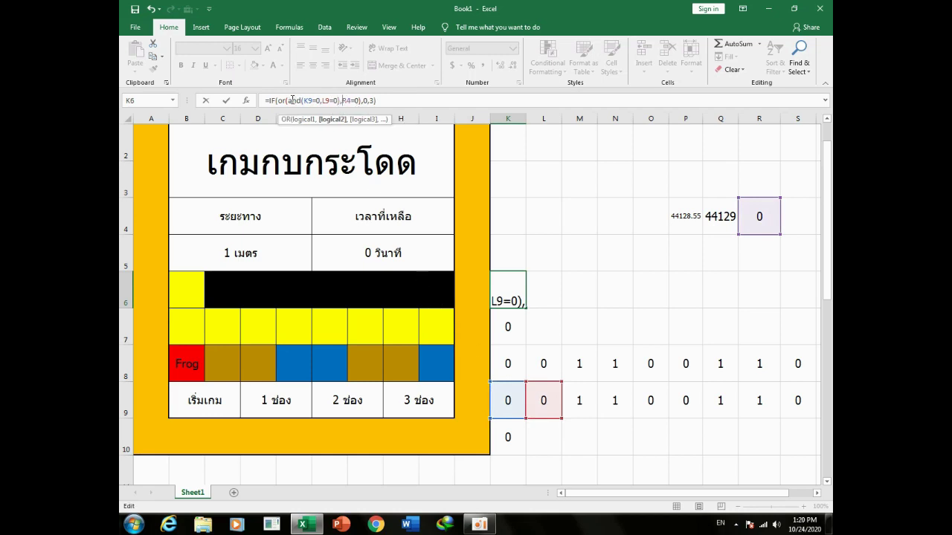
Copy the OR(AND(K9=0,L9=0), condition into K7's formula, closing it after R4=0
shift+click(279, 100)
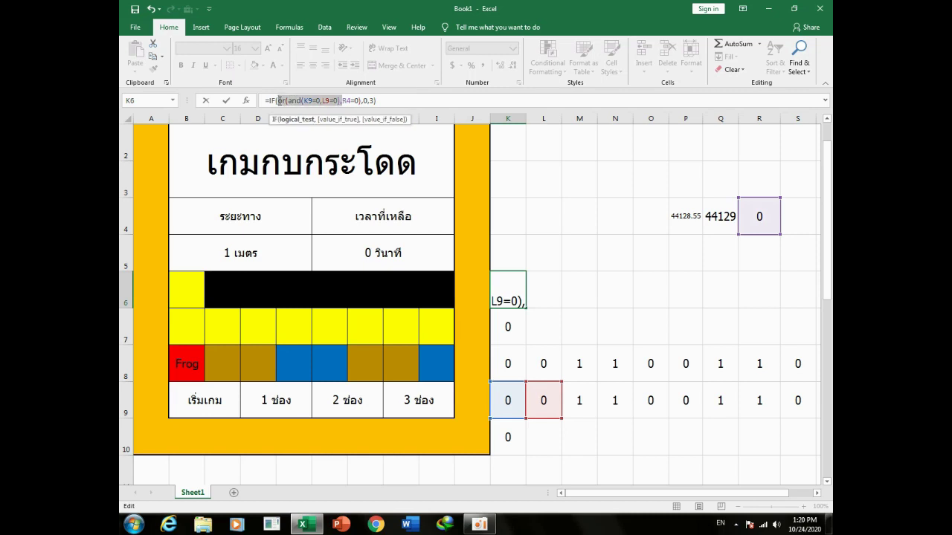
key(ctrl+c)
key(Return)
click(278, 101)
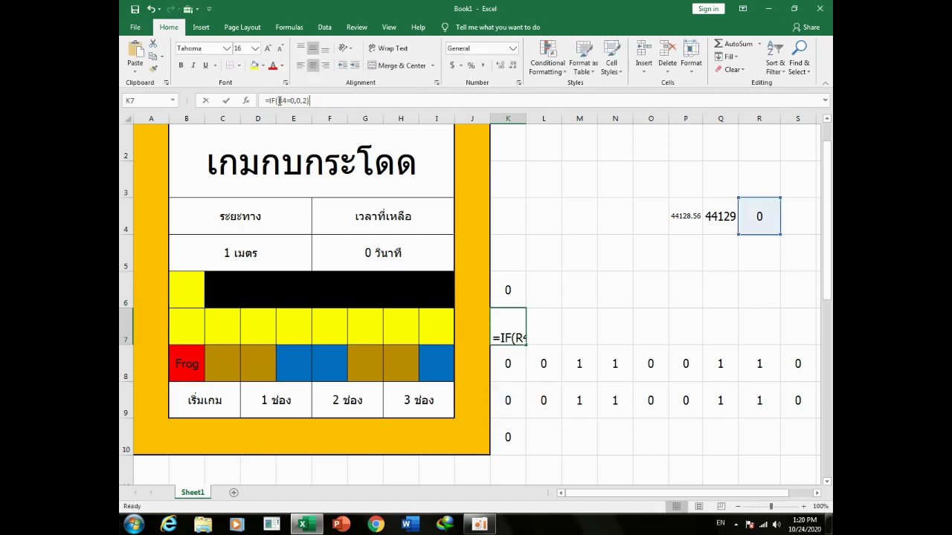
key(ctrl+v)
click(359, 101)
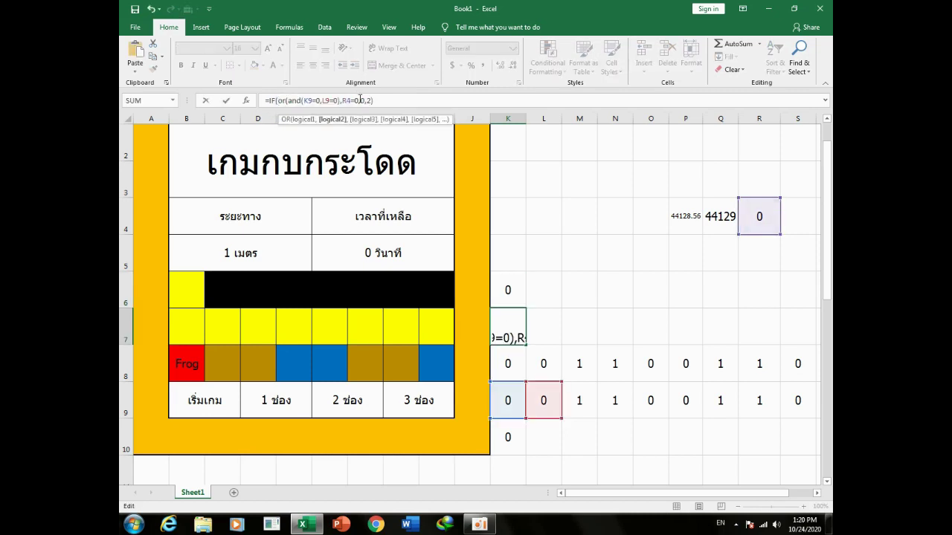
text())
key(Return)
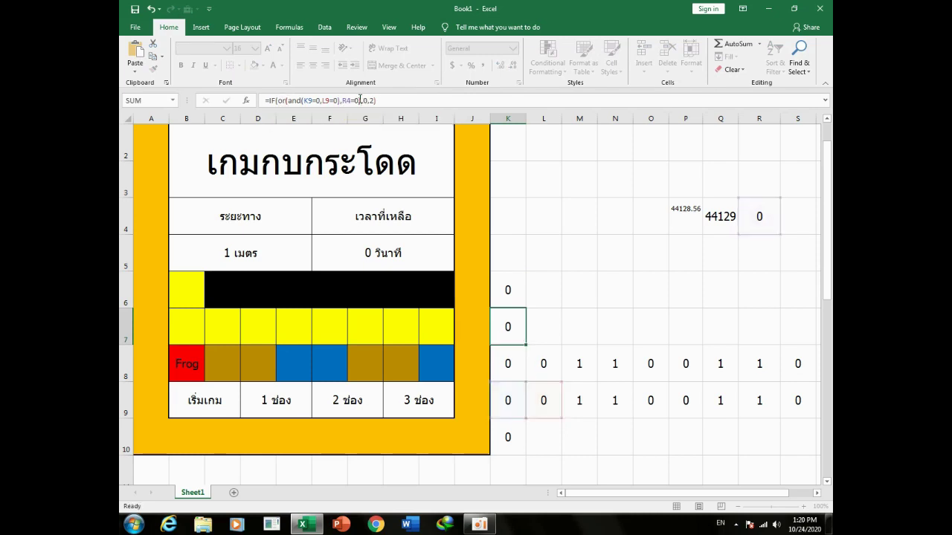
Give K8 the same OR(AND(K9=0,L9=0),R4=0) condition
click(277, 101)
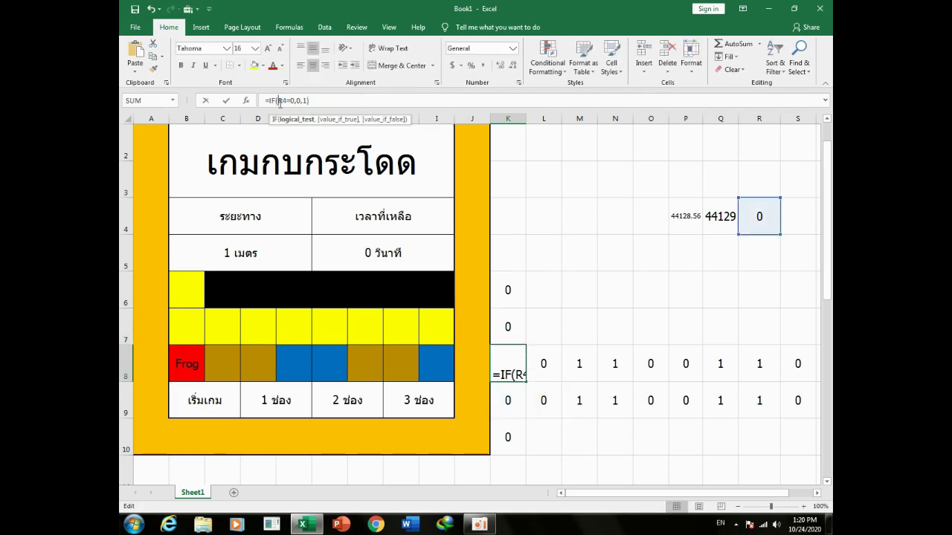
text(or(and(K9=0,L9=0),)
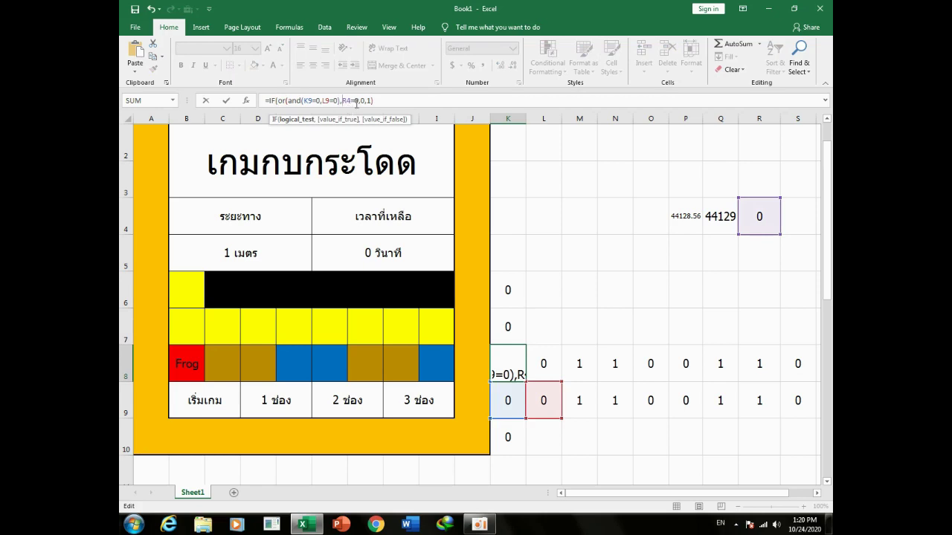
click(357, 101)
text())
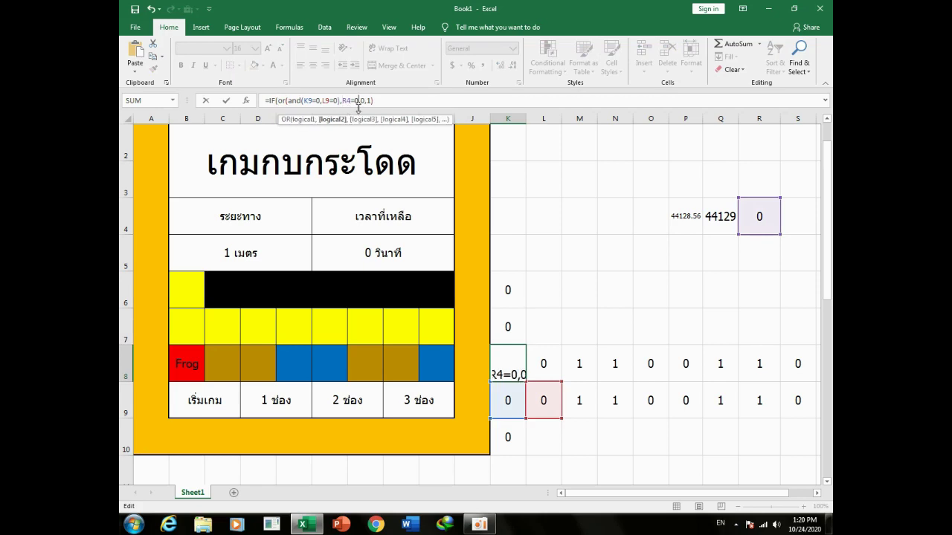
key(Return)
click(658, 315)
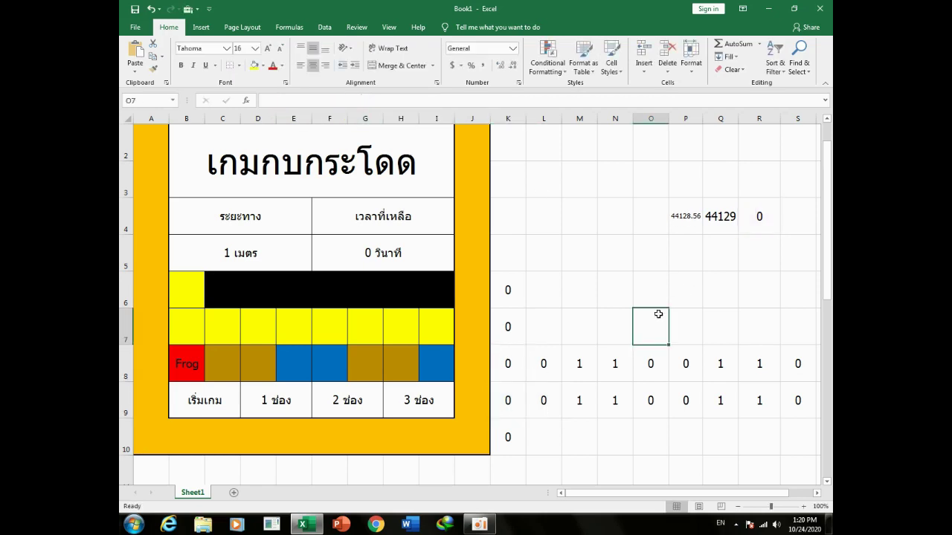
Paste P4's current time into Q4 as a fixed value to restart the countdown
right_click(695, 219)
click(720, 236)
right_click(719, 220)
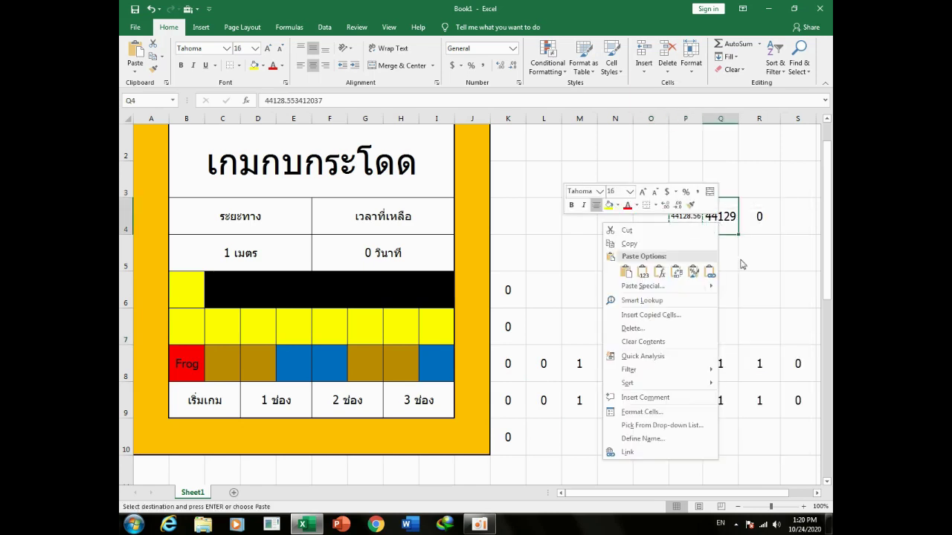
click(642, 277)
click(628, 286)
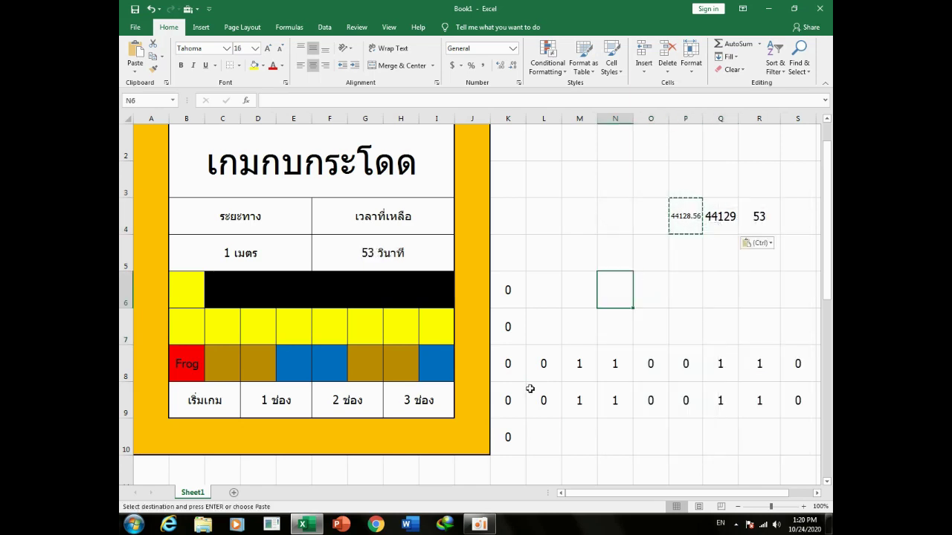
click(570, 433)
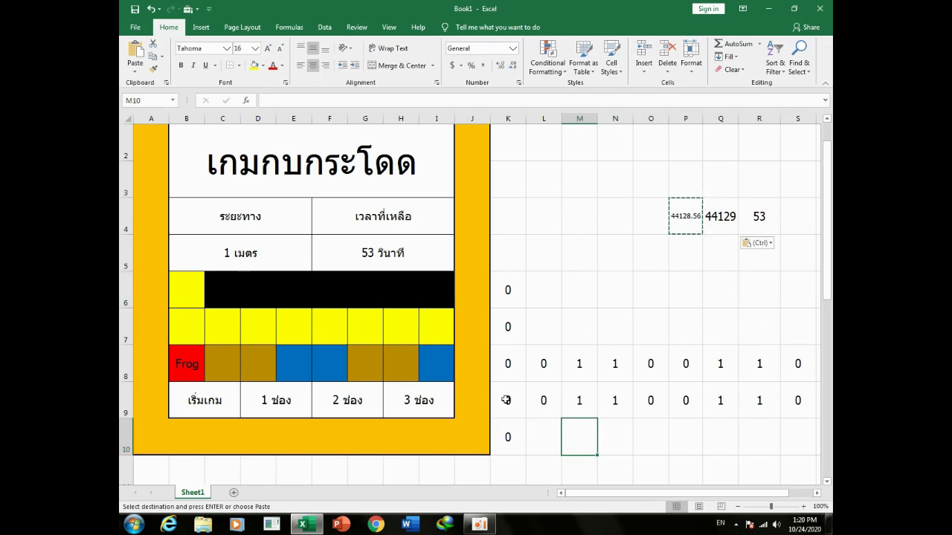
Set L9 to 1 so the frog appears in row 7
click(544, 401)
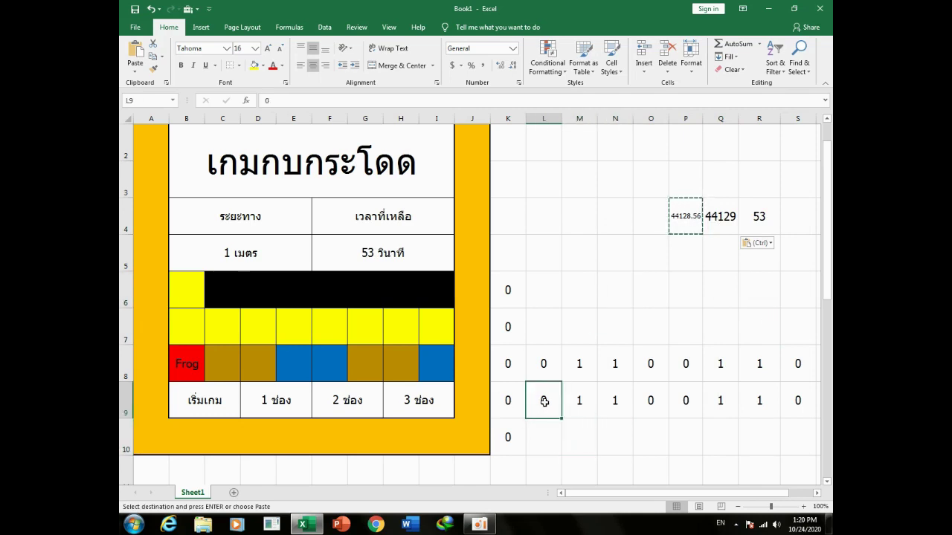
text(1)
key(Return)
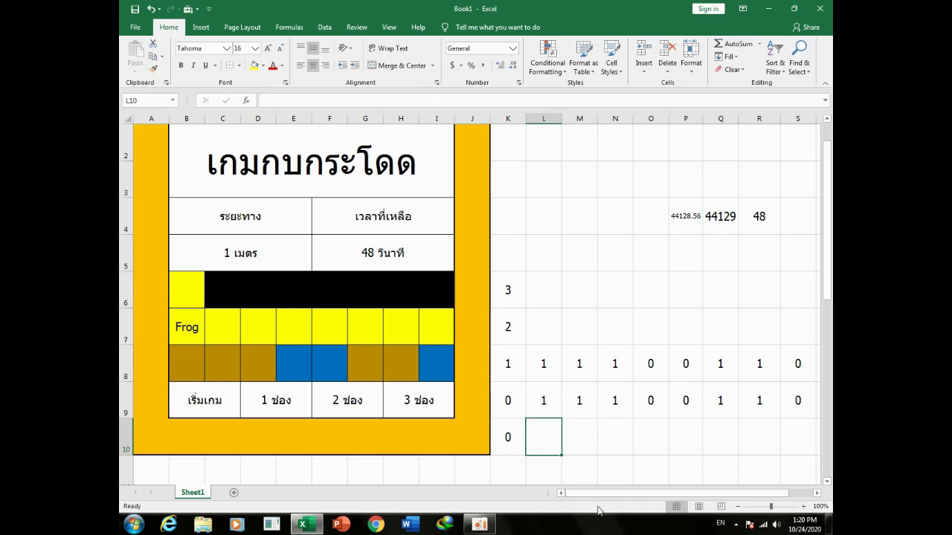
drag(601, 493, 676, 493)
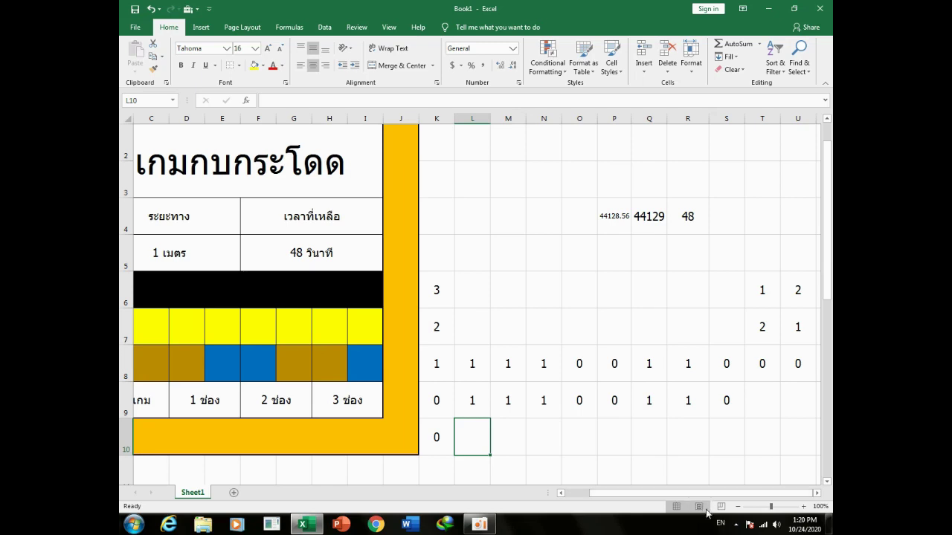
drag(699, 494, 644, 494)
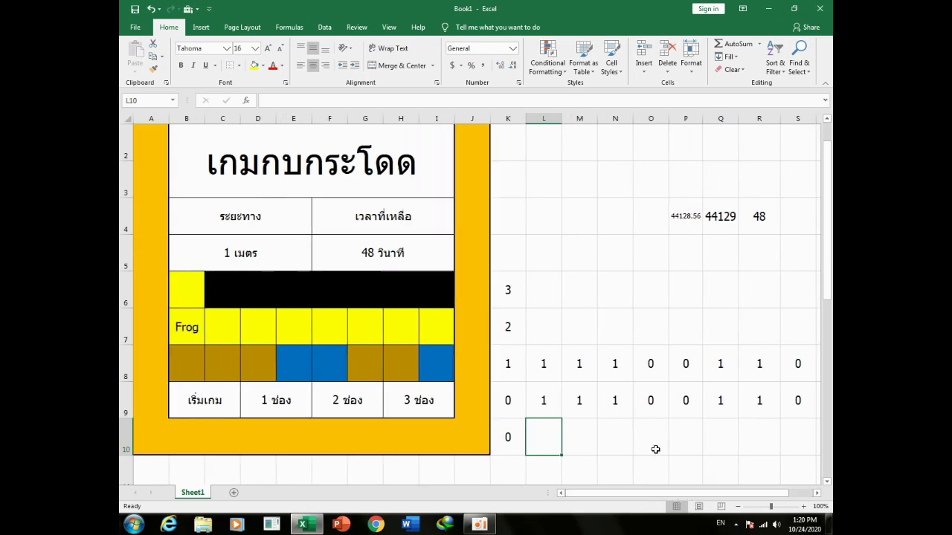
Edit B8's Frog formula so it returns T6 when the test fails
click(207, 372)
click(189, 366)
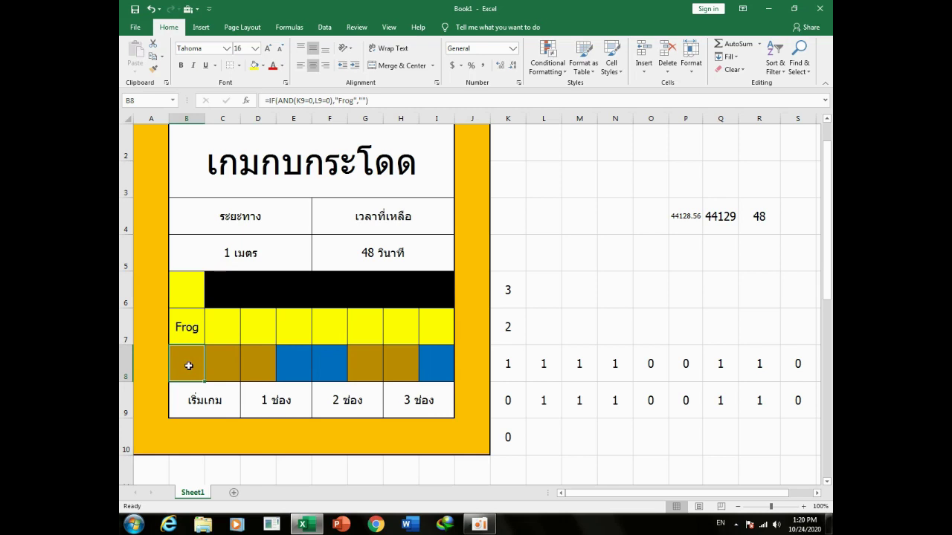
click(361, 100)
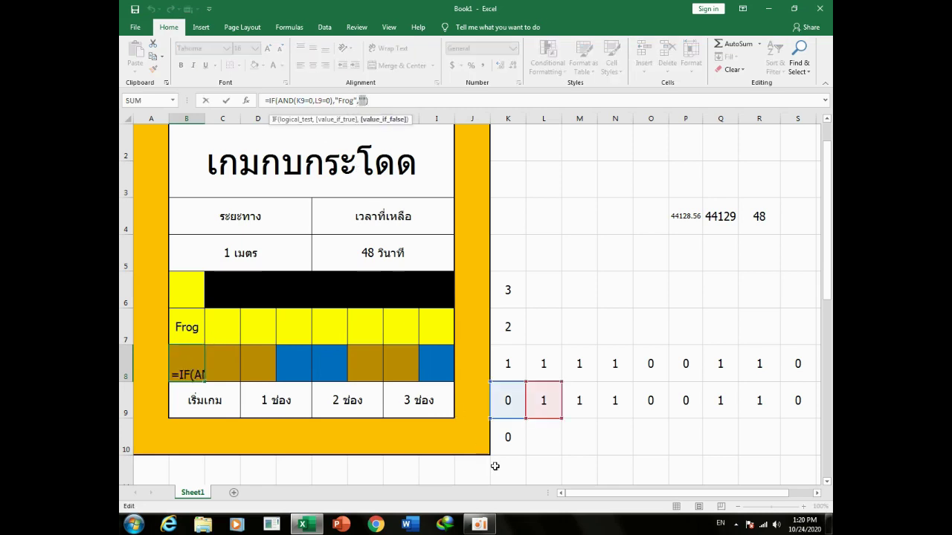
drag(580, 494, 616, 496)
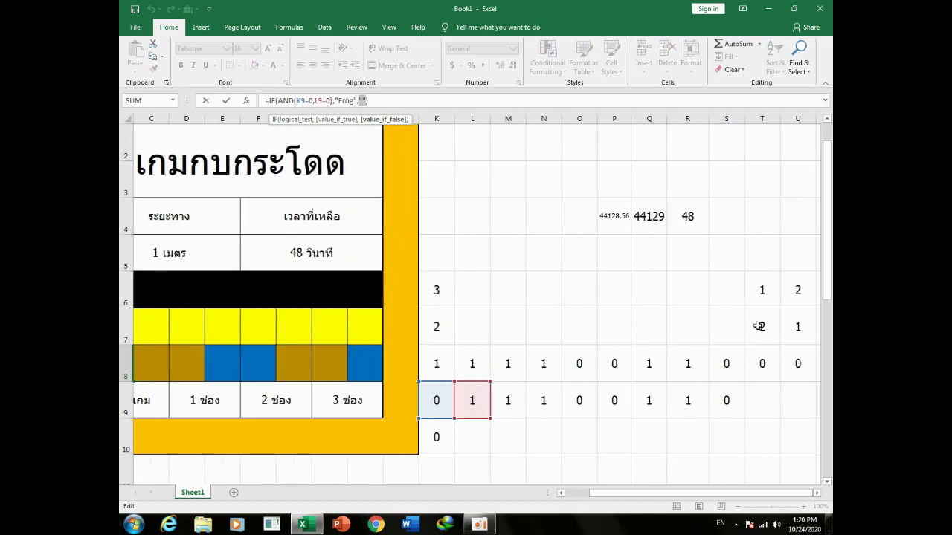
click(768, 294)
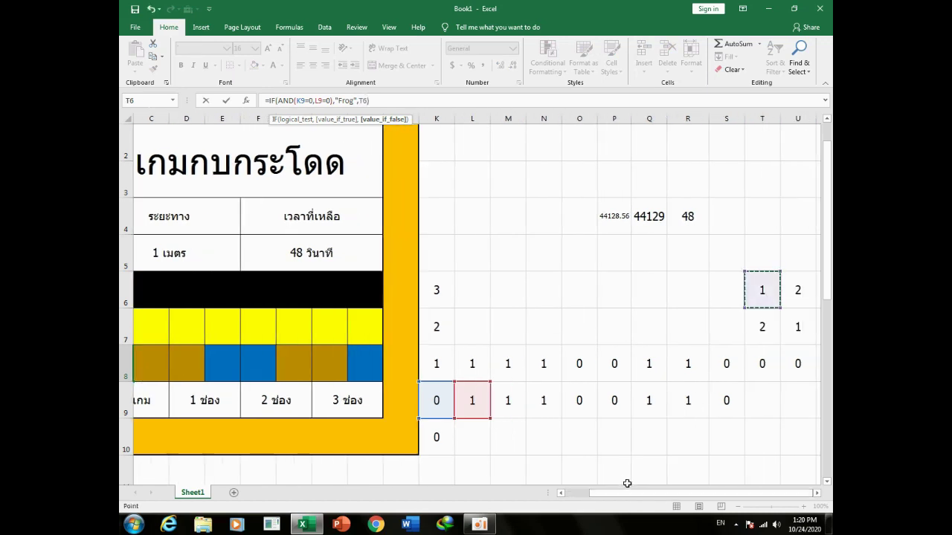
drag(617, 493, 593, 499)
key(Return)
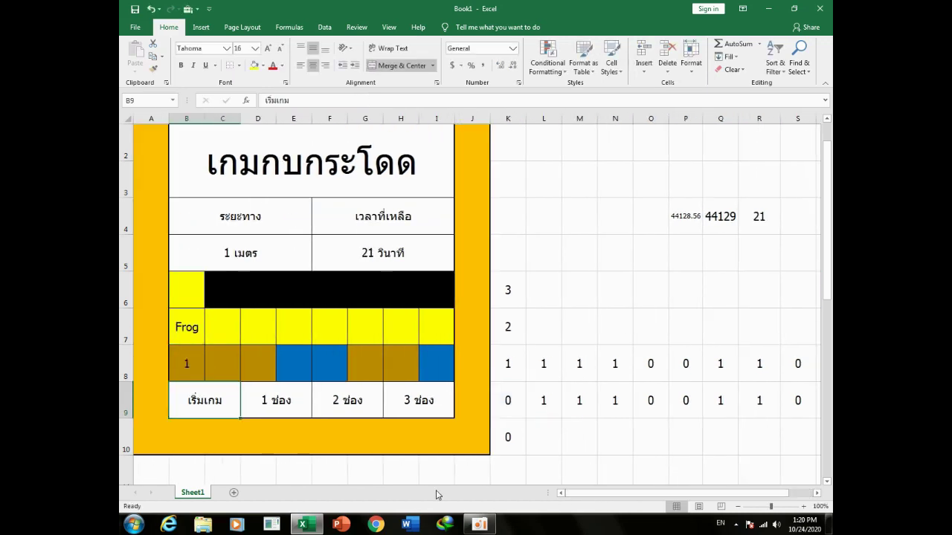
Give C8 a formula referencing the start flag cell T6
click(212, 364)
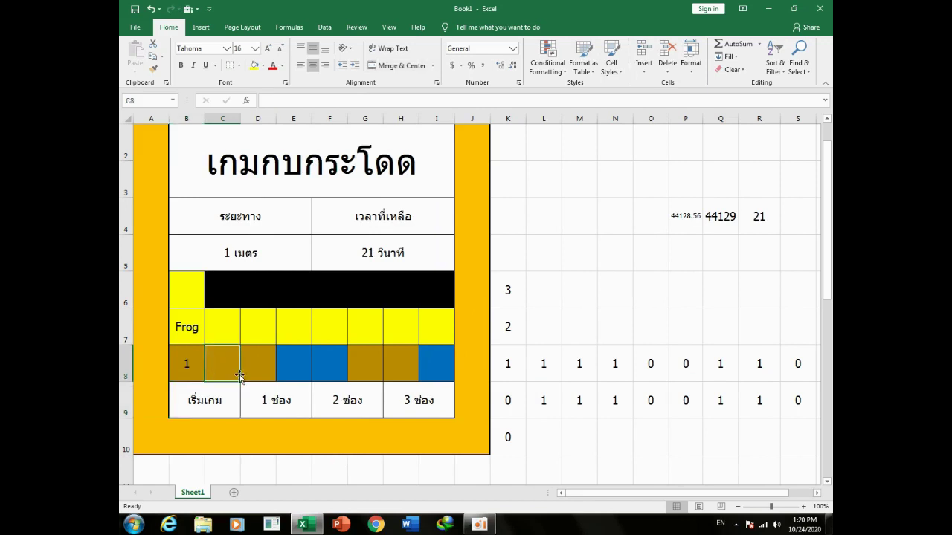
text(=)
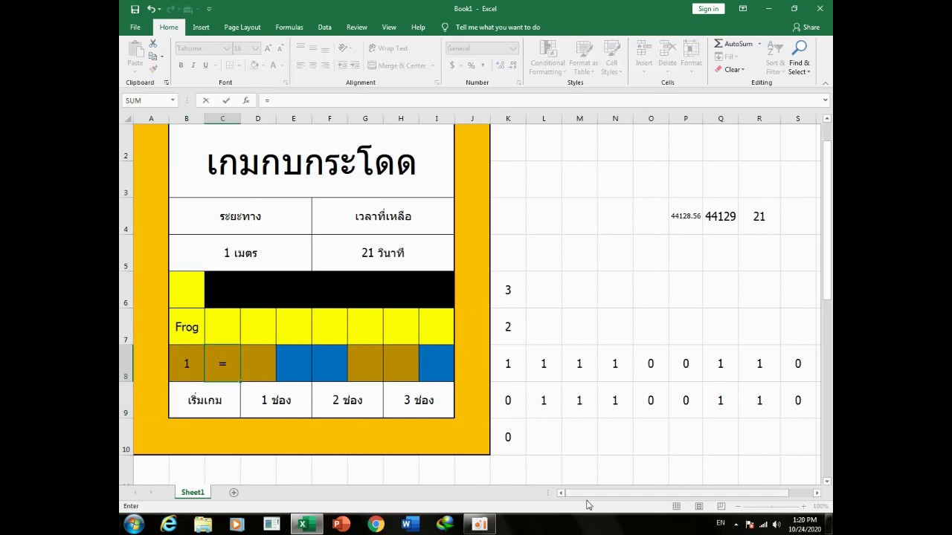
drag(595, 494, 622, 494)
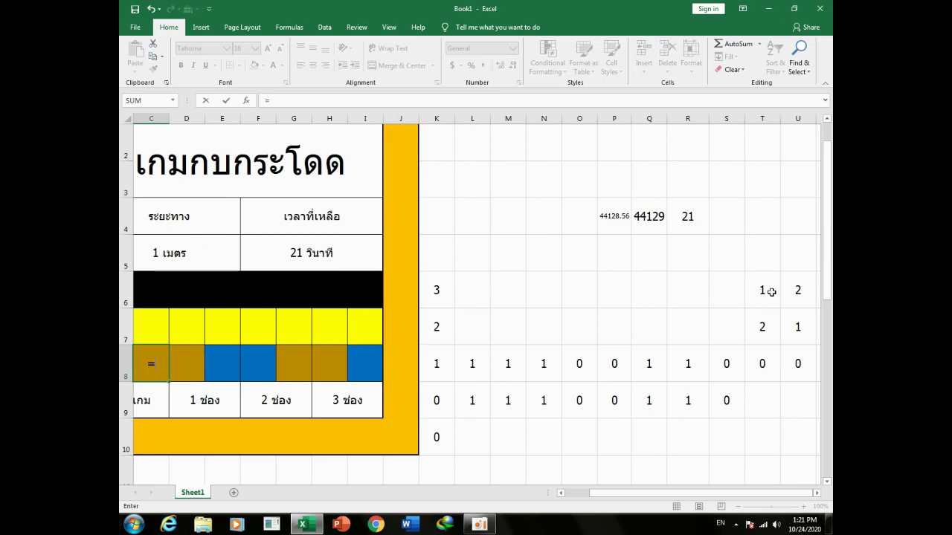
click(772, 292)
key(Return)
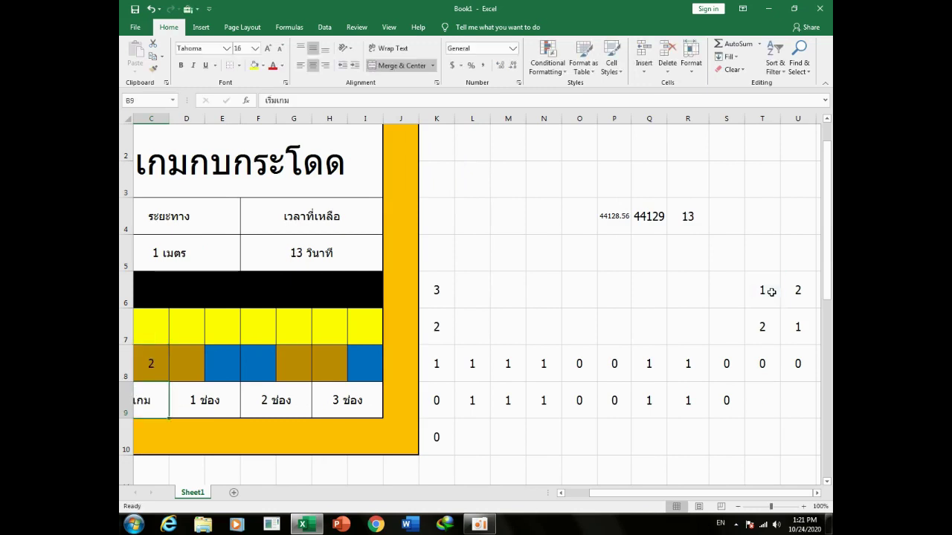
Enter =C8+1 in D8 and fill it across to I8
key(Up)
key(Right)
text(=)
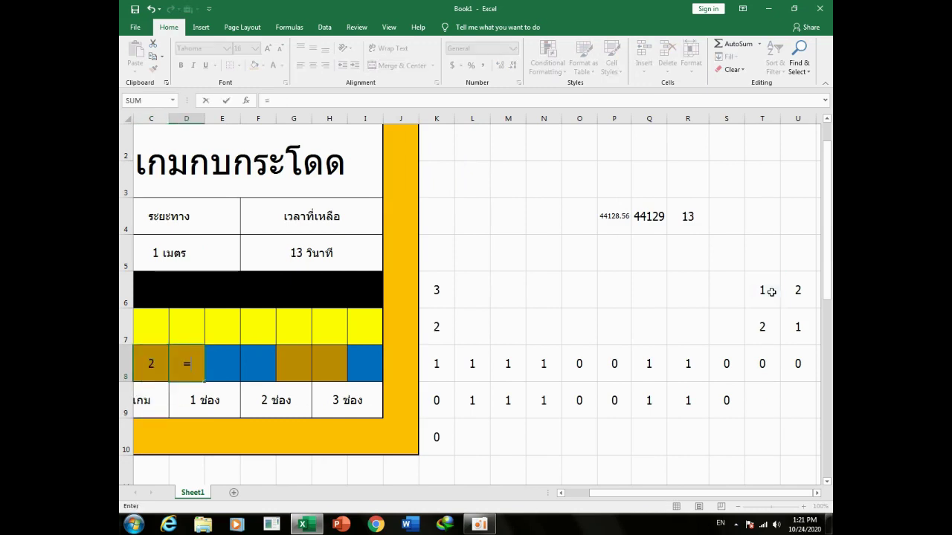
click(150, 364)
text(+1)
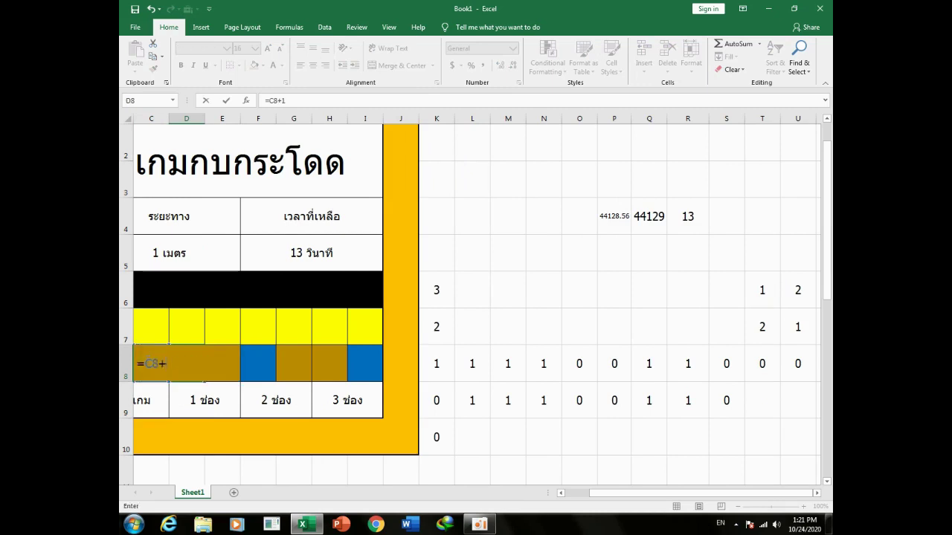
key(ctrl+Return)
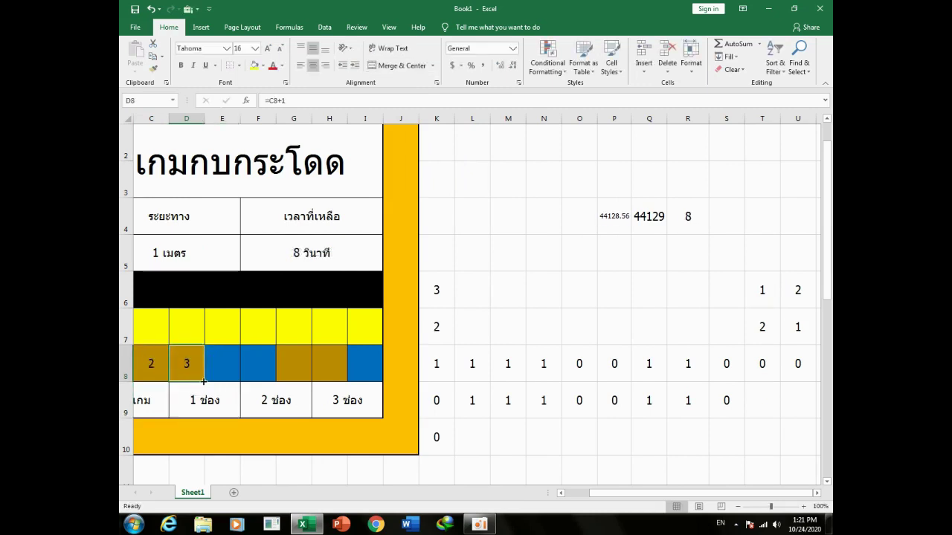
drag(203, 381, 374, 375)
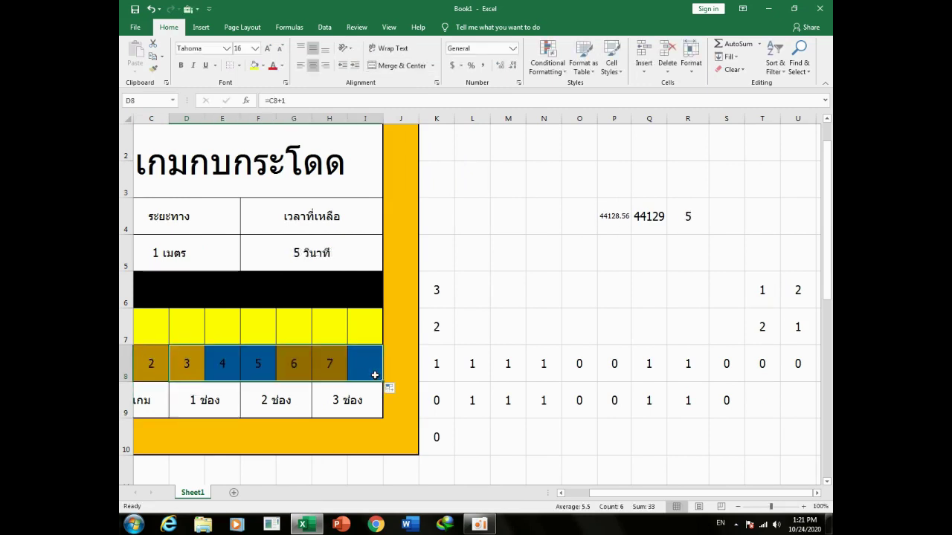
click(513, 445)
Set the start flag in T6 to 0 to reset the game
drag(599, 493, 567, 496)
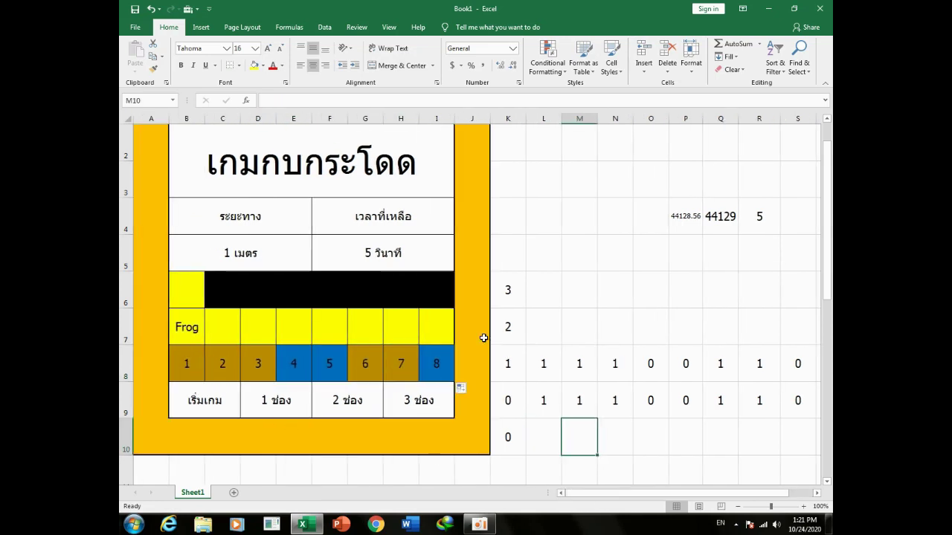
drag(641, 493, 665, 493)
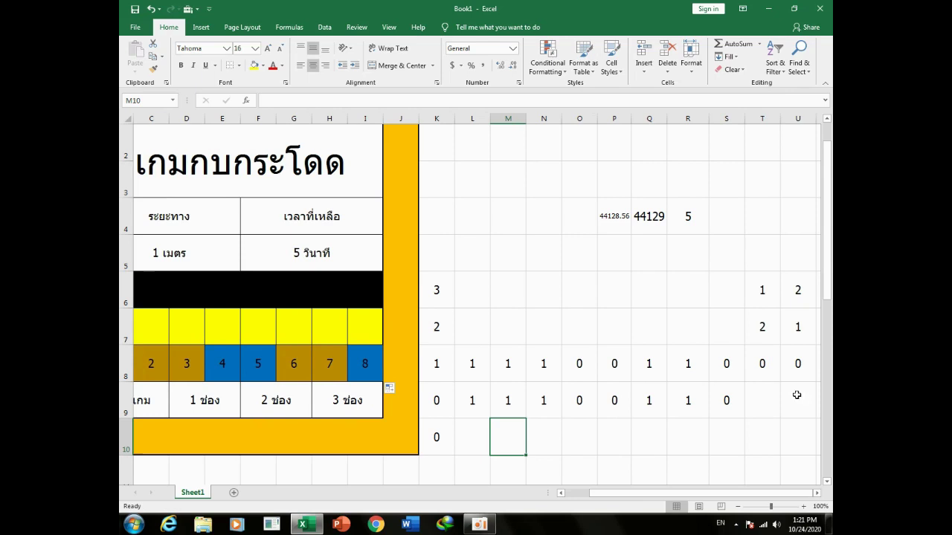
click(767, 295)
key(Return)
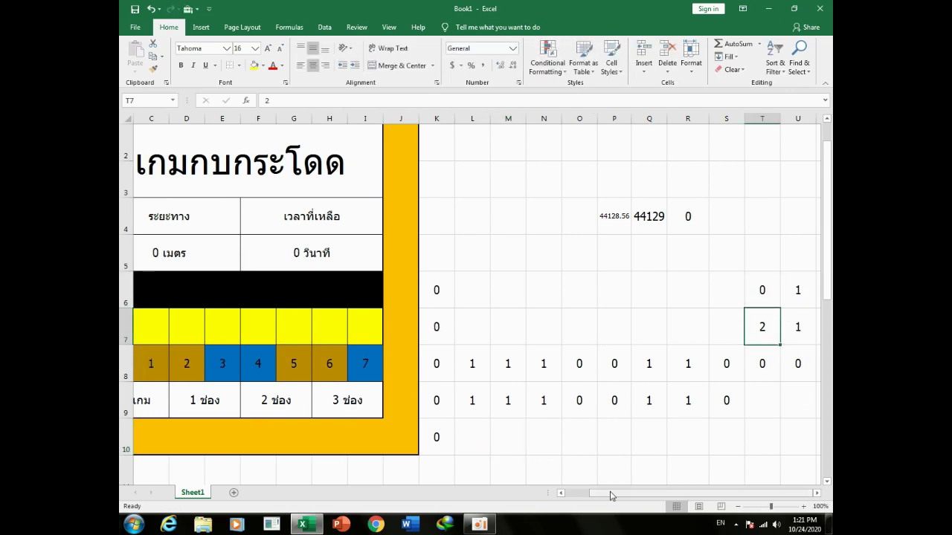
Record a new macro named startgame, stored in This Workbook
drag(611, 495, 588, 495)
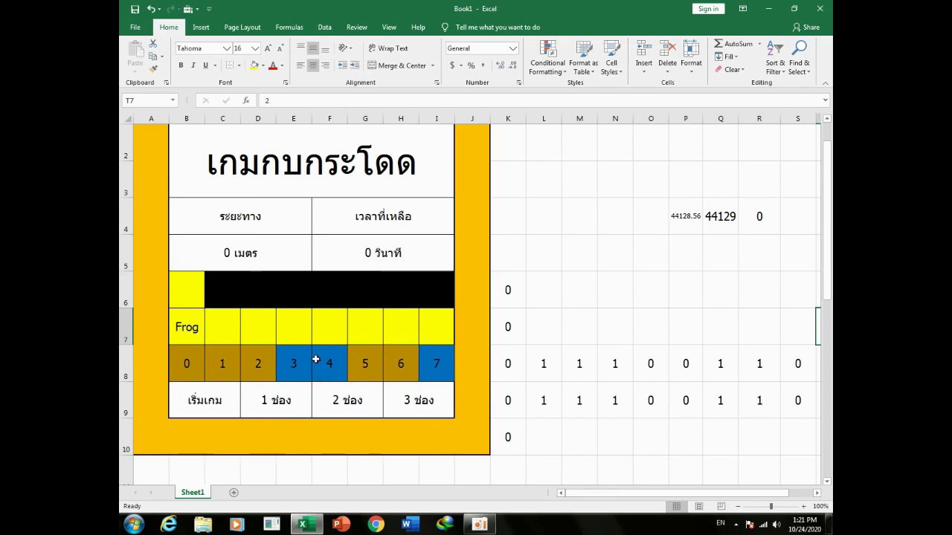
click(390, 28)
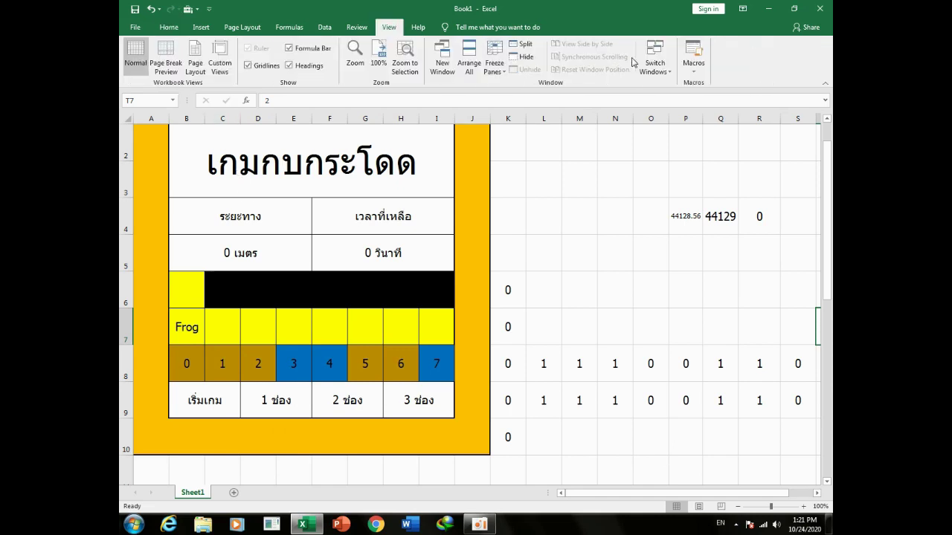
click(700, 69)
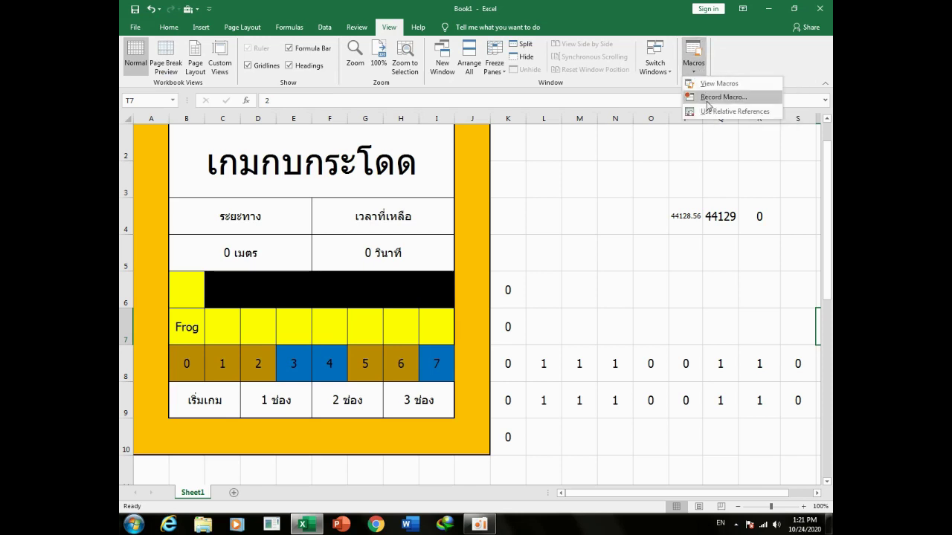
click(707, 106)
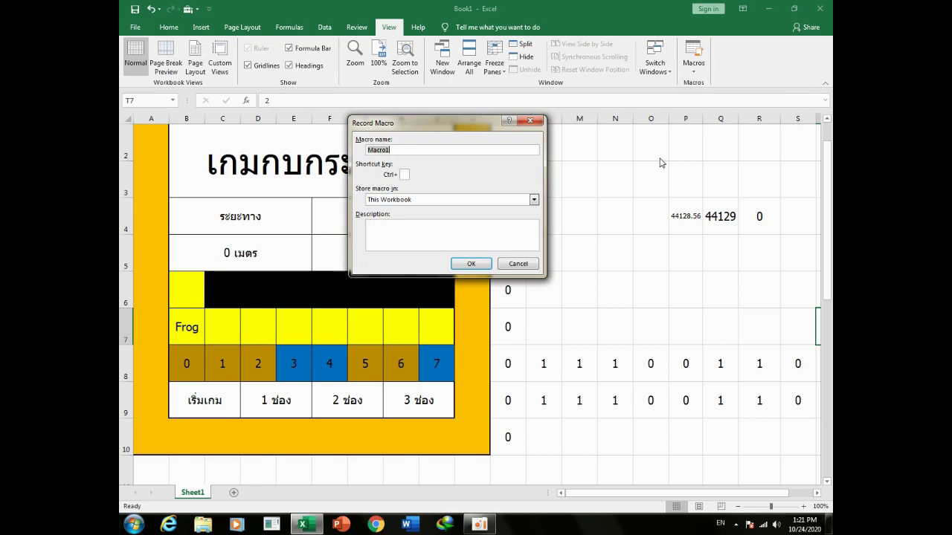
text(startgame)
click(469, 264)
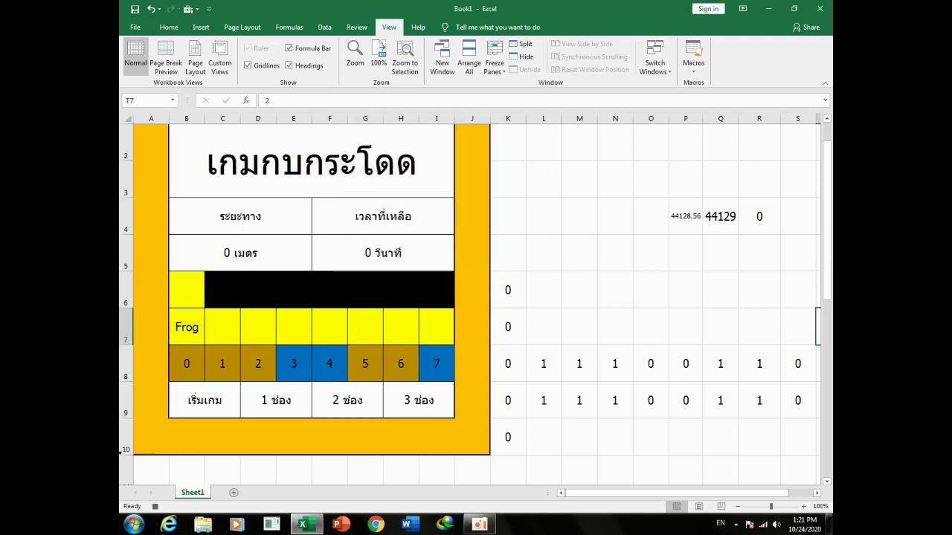
Stop the current macro recording
click(155, 506)
drag(601, 494, 625, 495)
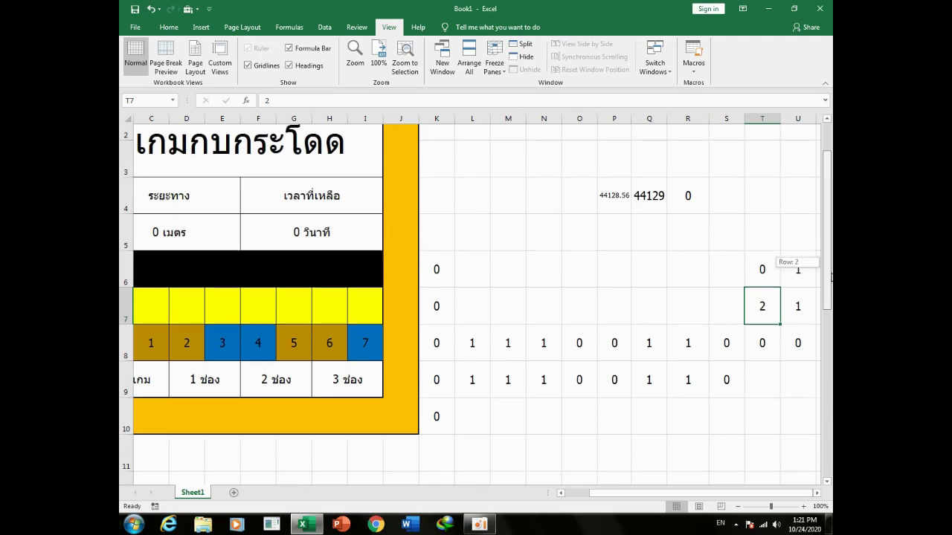
scroll(824, 296, down, 1)
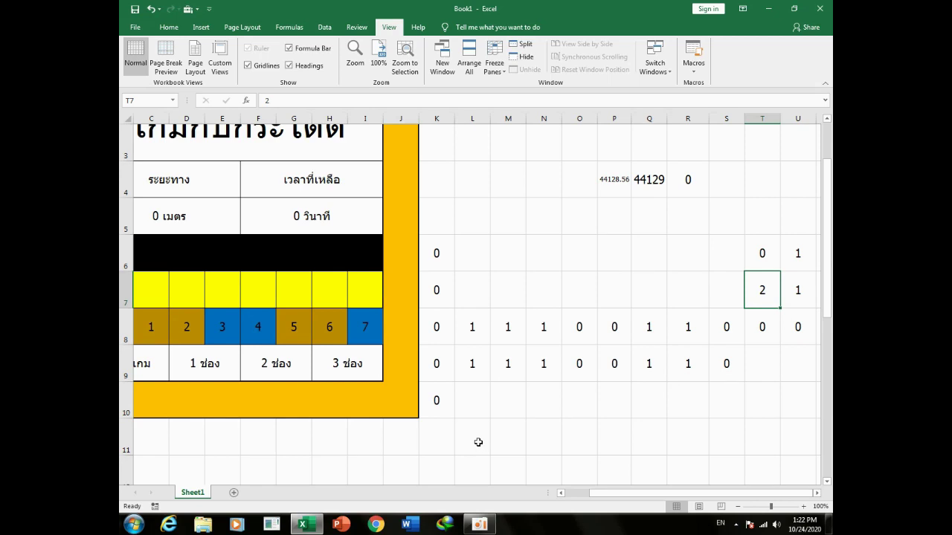
Enter the pattern 1, 1, 0, 0, 1, 0, 1, 1 across L11:S11 and select it
click(478, 442)
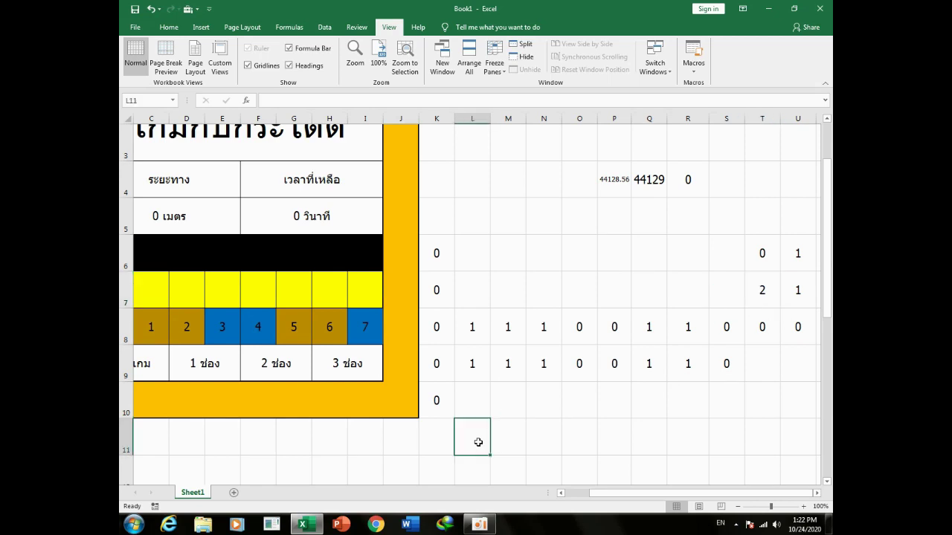
text(1)
key(Right)
text(1)
key(Right)
text(1)
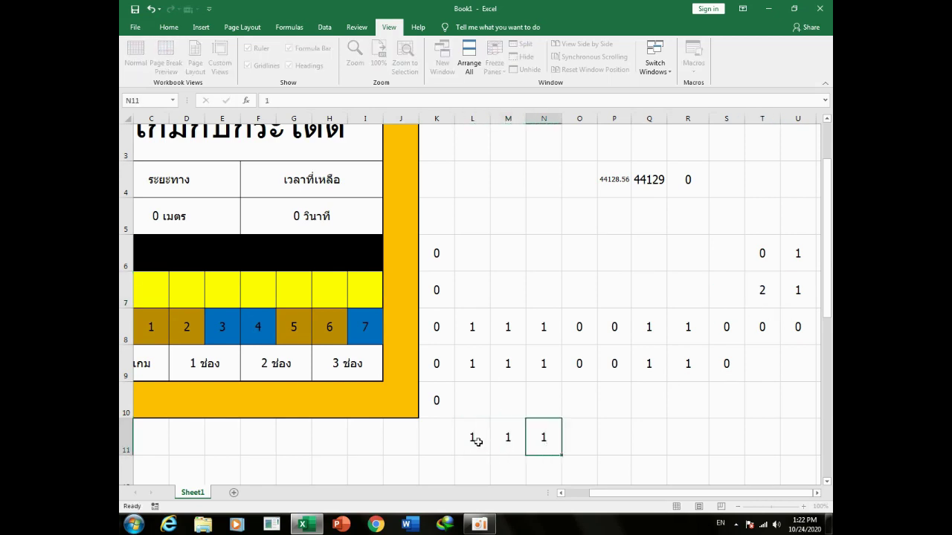
key(Right)
key(Left)
text(0)
key(Right)
text(0)
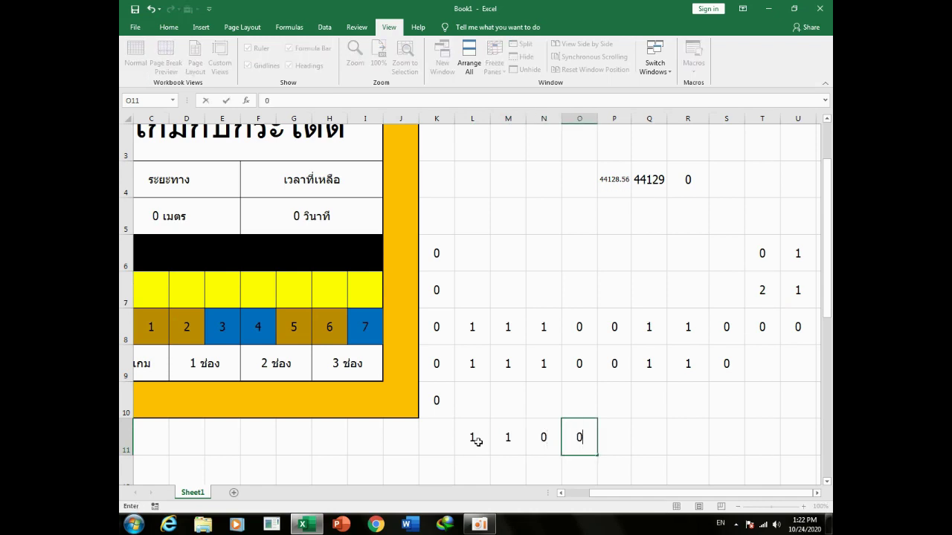
key(Right)
text(1)
key(Right)
text(0)
key(Right)
text(1)
key(Right)
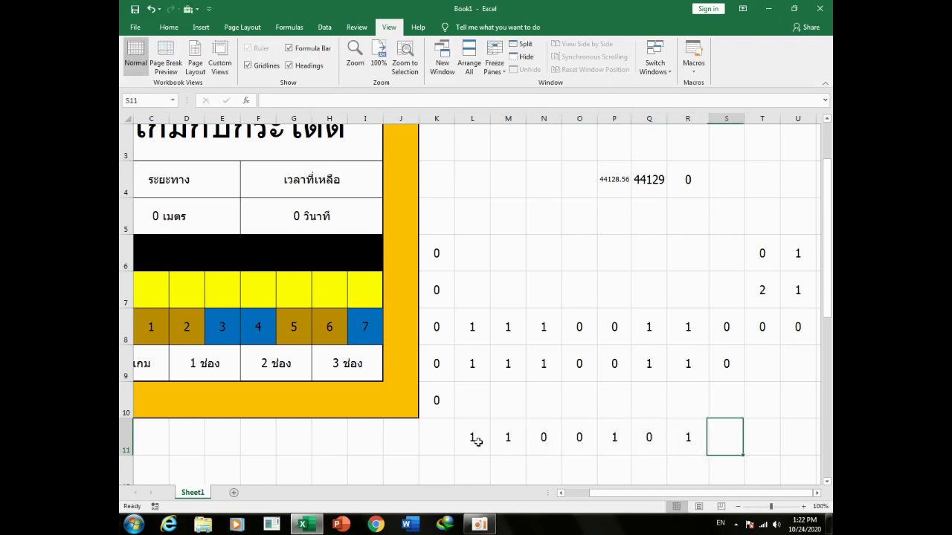
text(1)
key(Right)
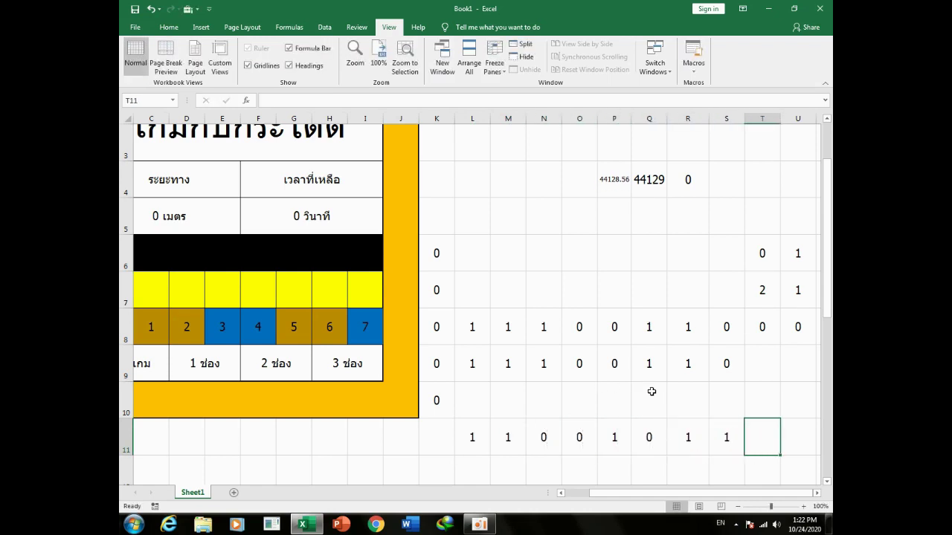
click(626, 406)
drag(474, 438, 687, 438)
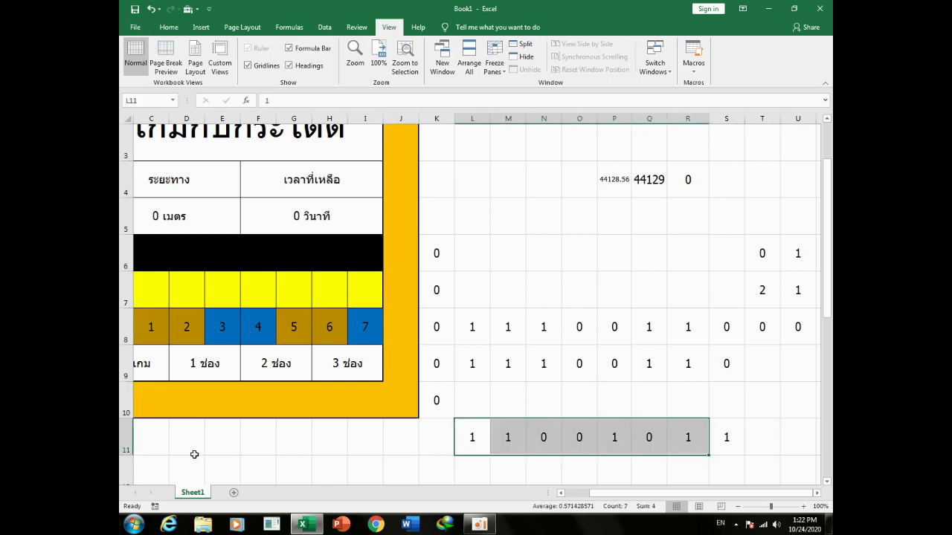
Re-record the startgame macro, replacing the existing one
click(155, 506)
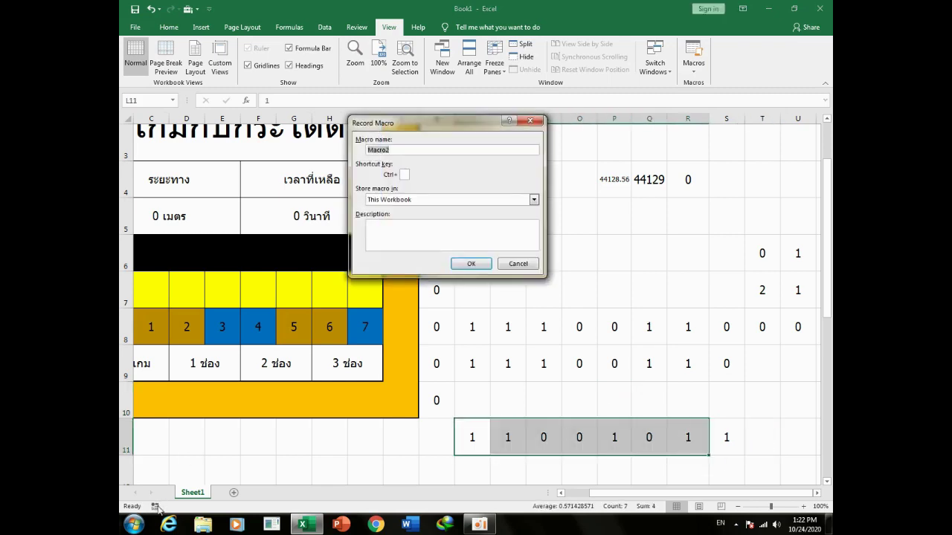
text(startgame)
click(471, 264)
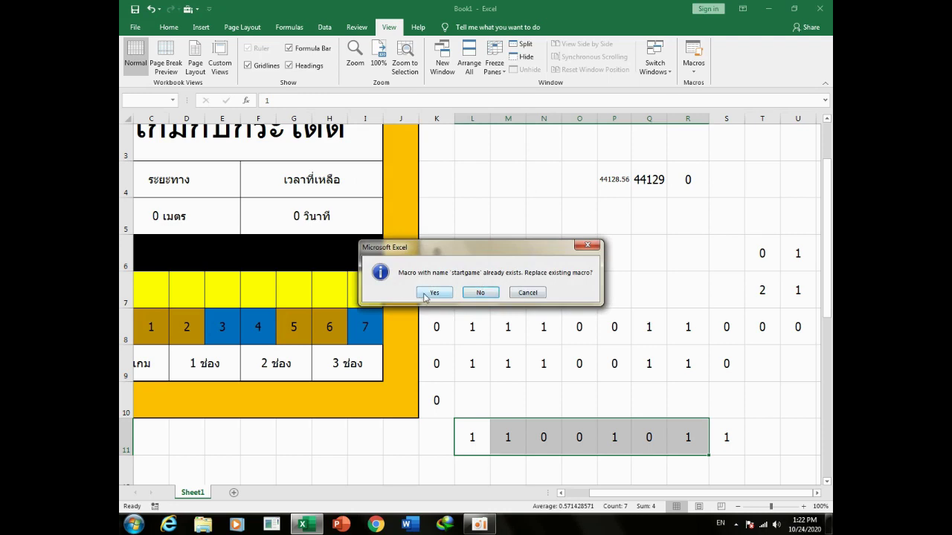
click(425, 296)
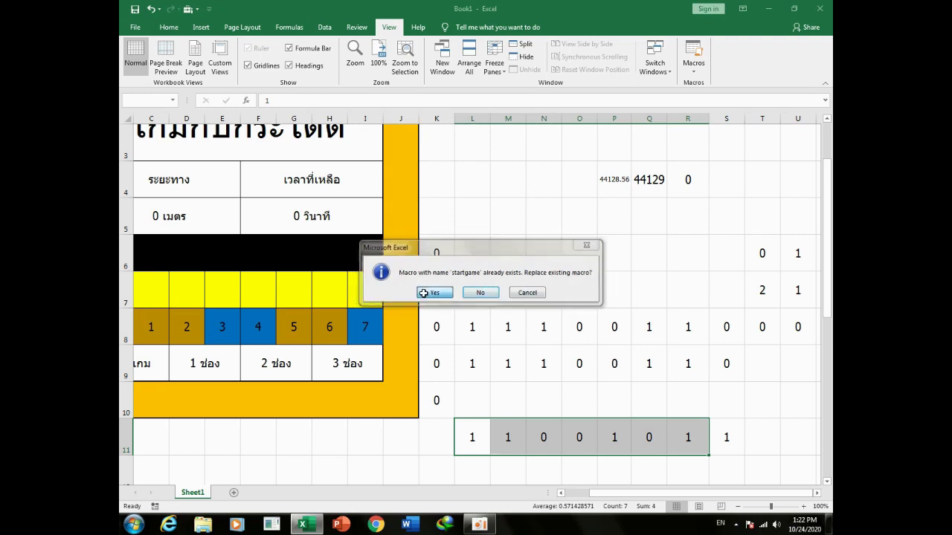
Paste the L11:S11 pattern as values into row 9 starting at L9
click(442, 372)
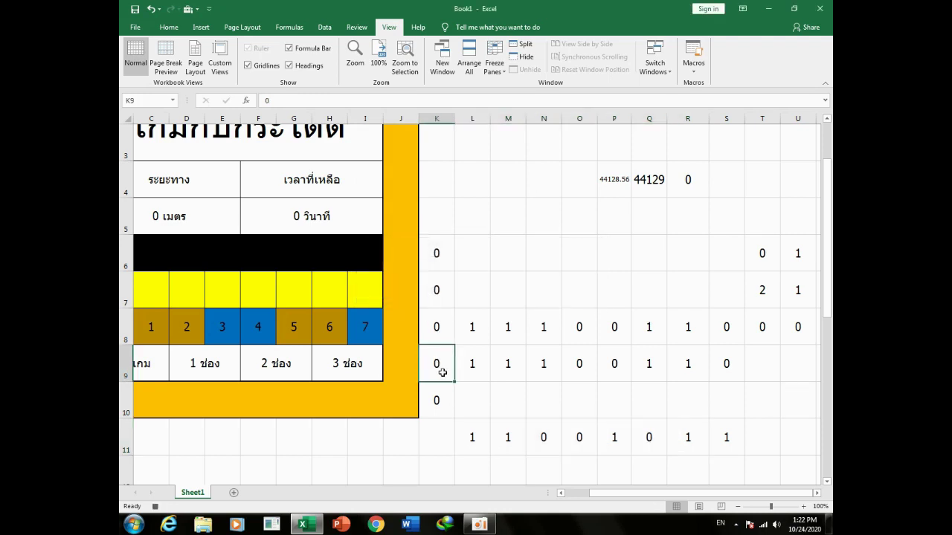
key(Down)
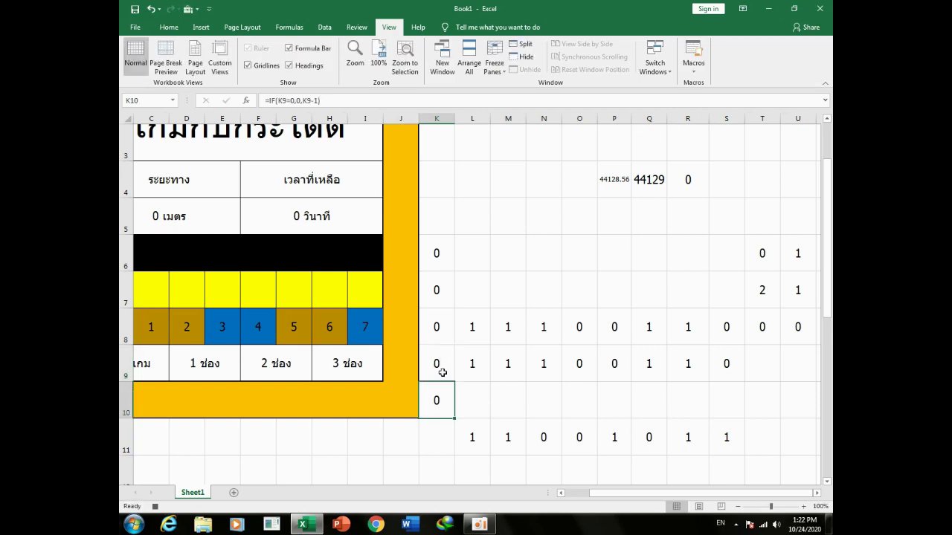
drag(484, 430, 723, 436)
key(ctrl+c)
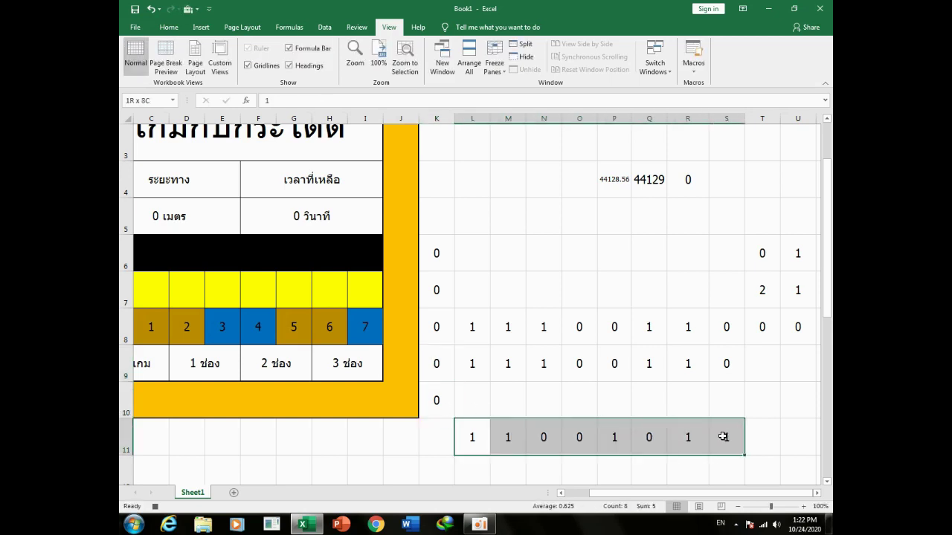
right_click(477, 363)
click(520, 180)
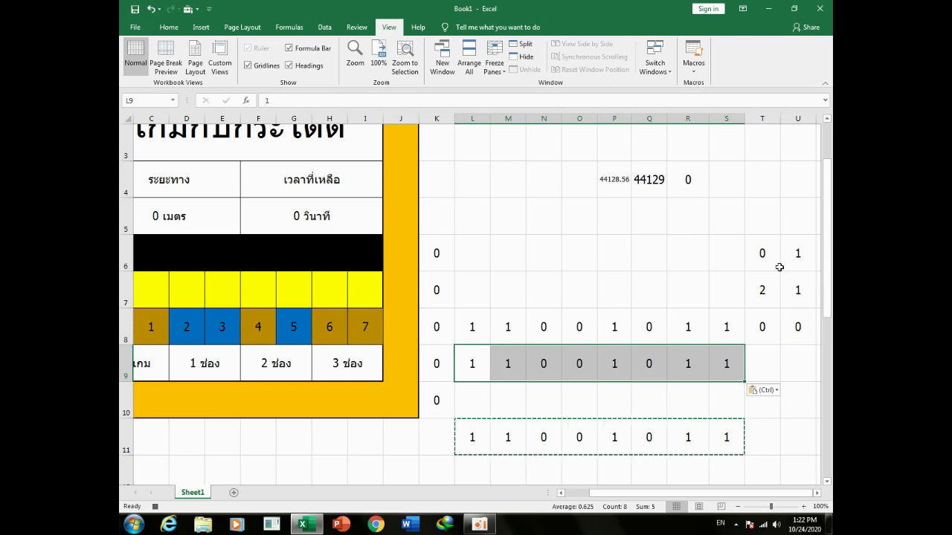
Confirm the start flag value in cell T6
right_click(617, 179)
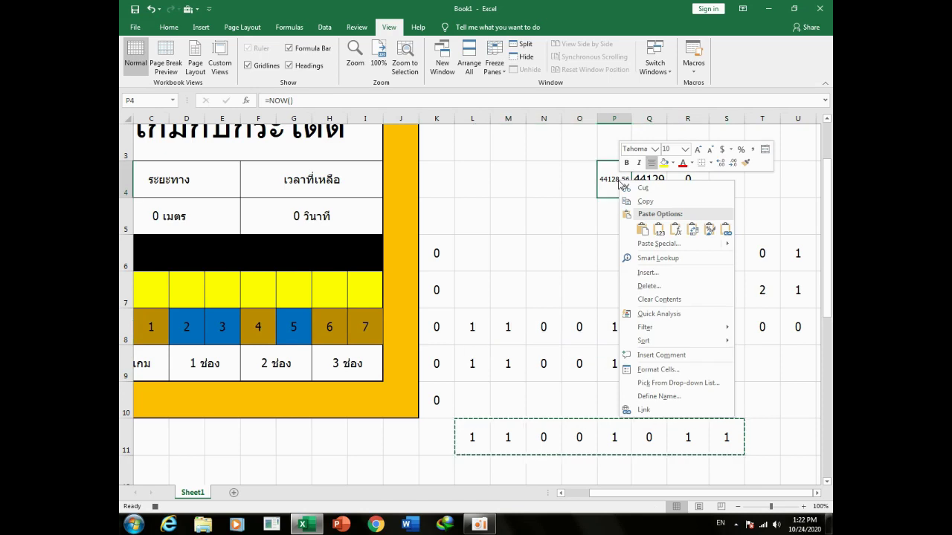
click(760, 257)
click(758, 254)
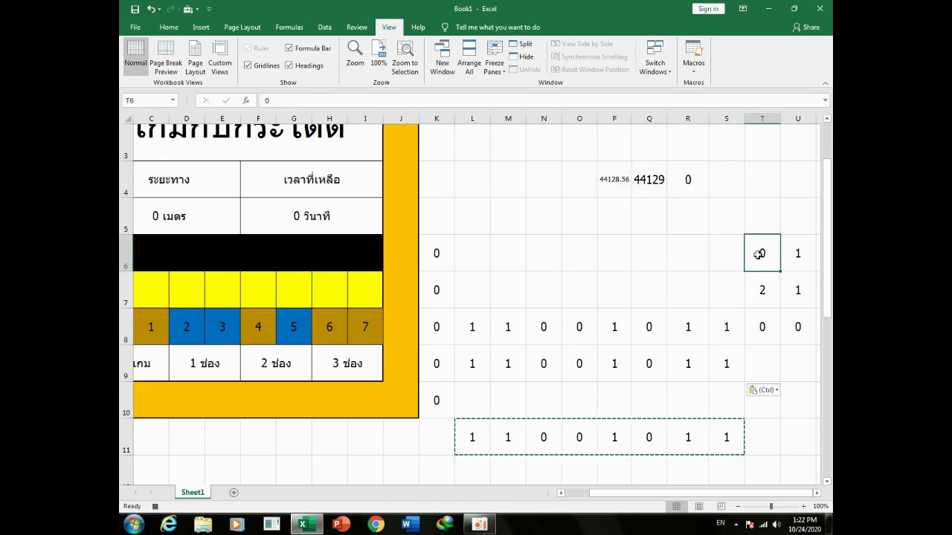
key(Return)
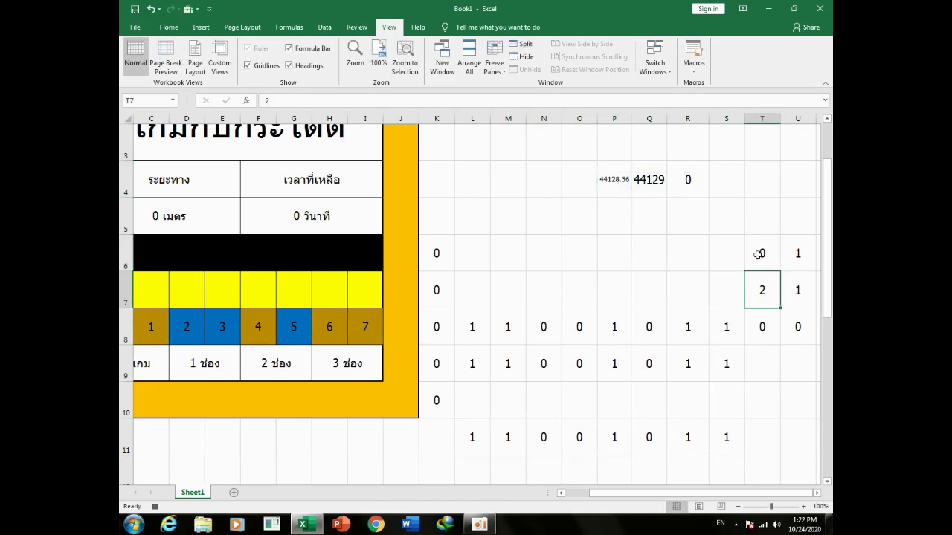
Paste P4's current time as a value into Q4 and recalculate with F9
right_click(601, 177)
click(634, 195)
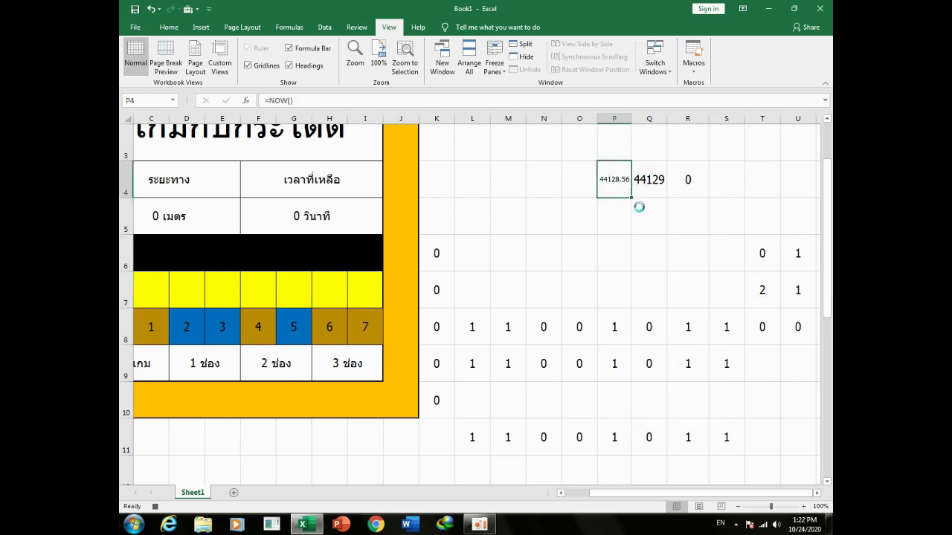
right_click(650, 183)
click(689, 230)
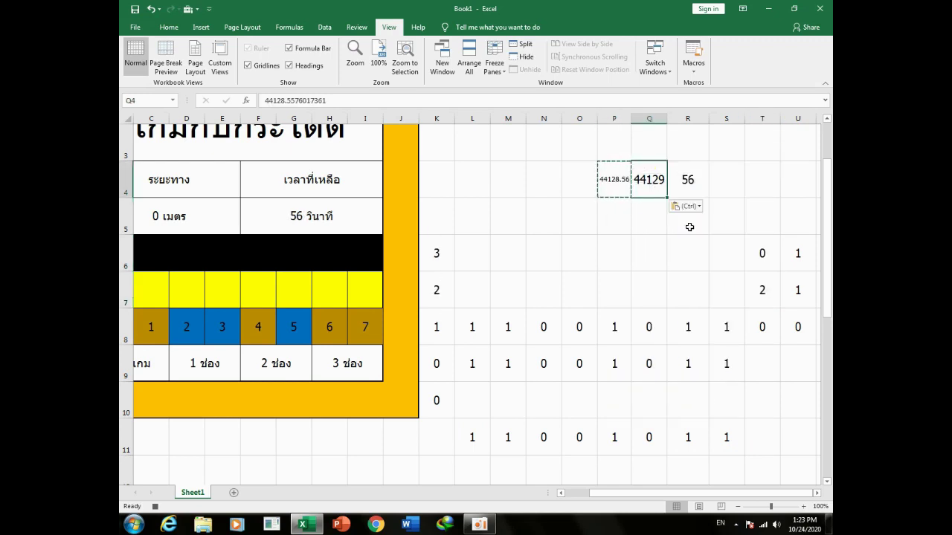
click(448, 170)
key(F9)
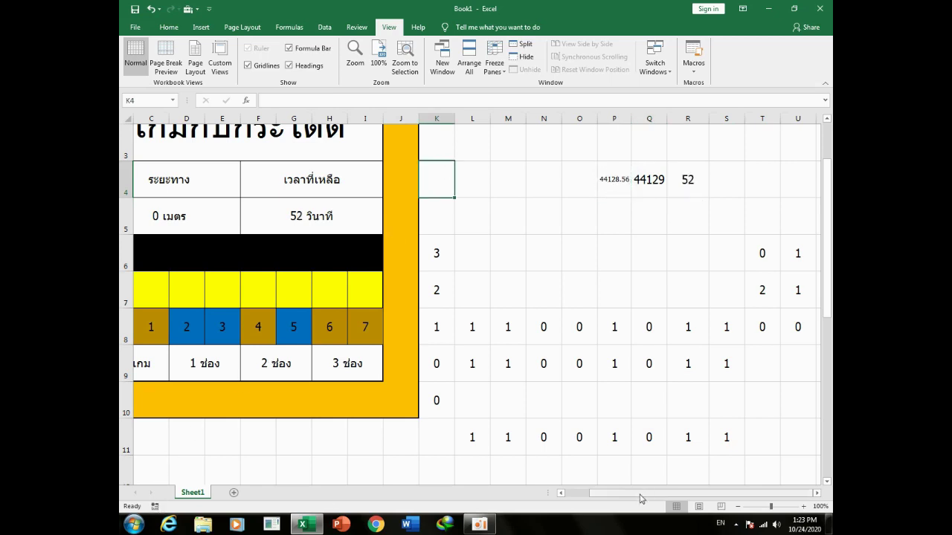
drag(641, 497, 565, 499)
drag(827, 238, 827, 203)
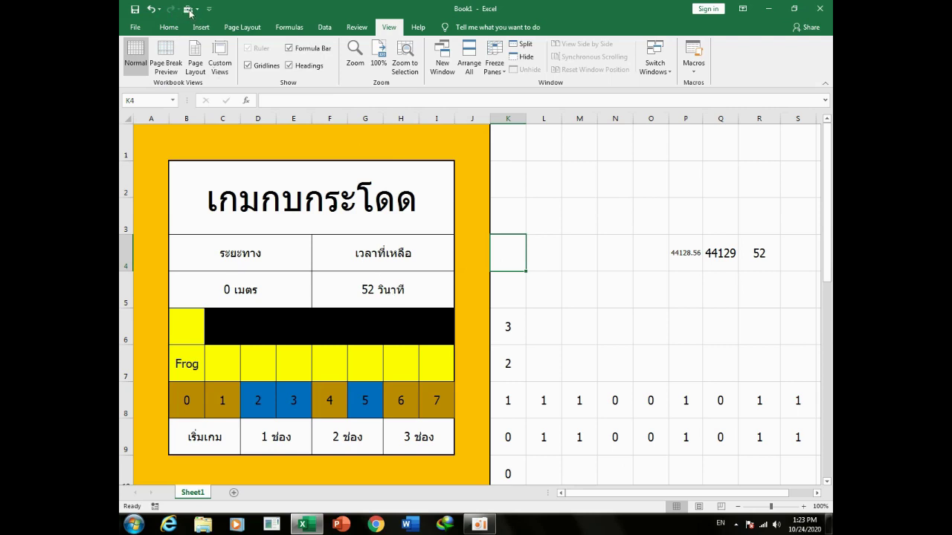
Draw a Form Controls button over the เริ่มเกม cell and assign it startgame
click(193, 10)
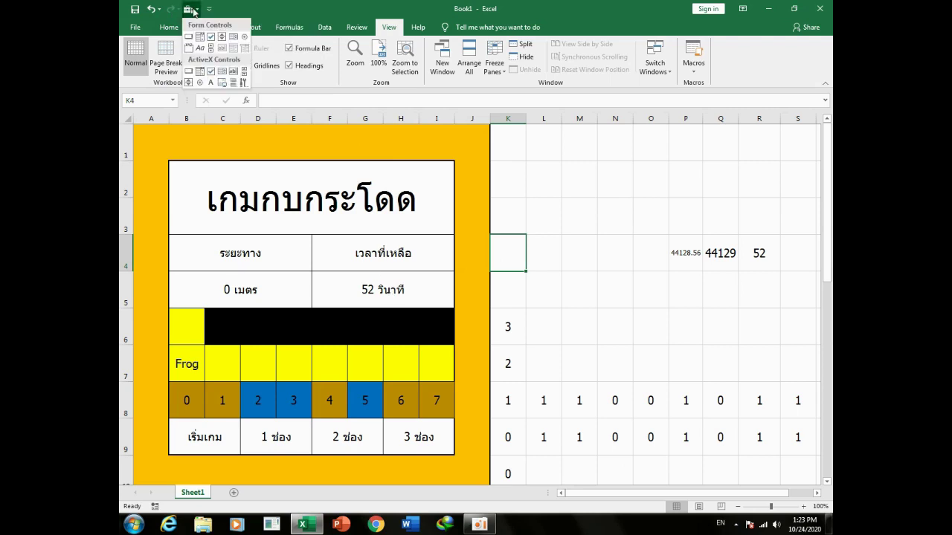
click(189, 36)
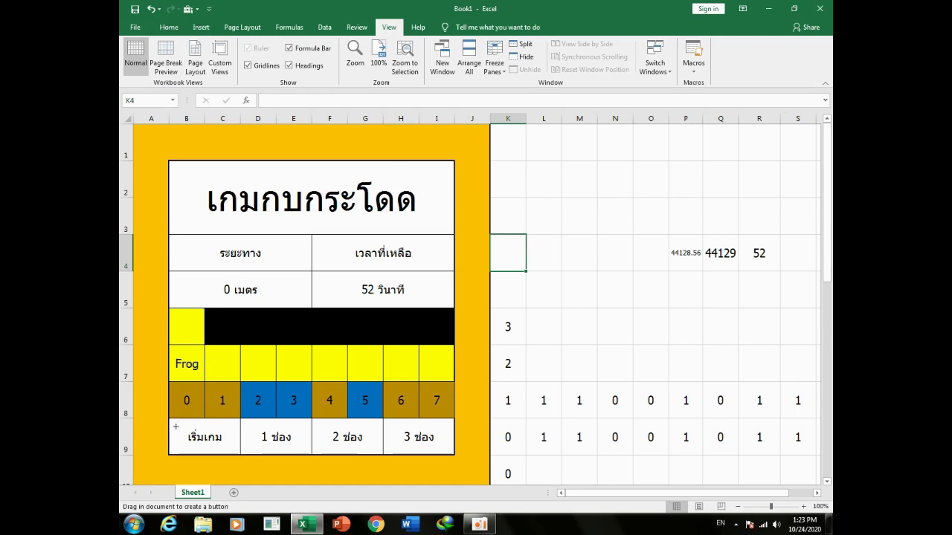
drag(171, 423, 238, 451)
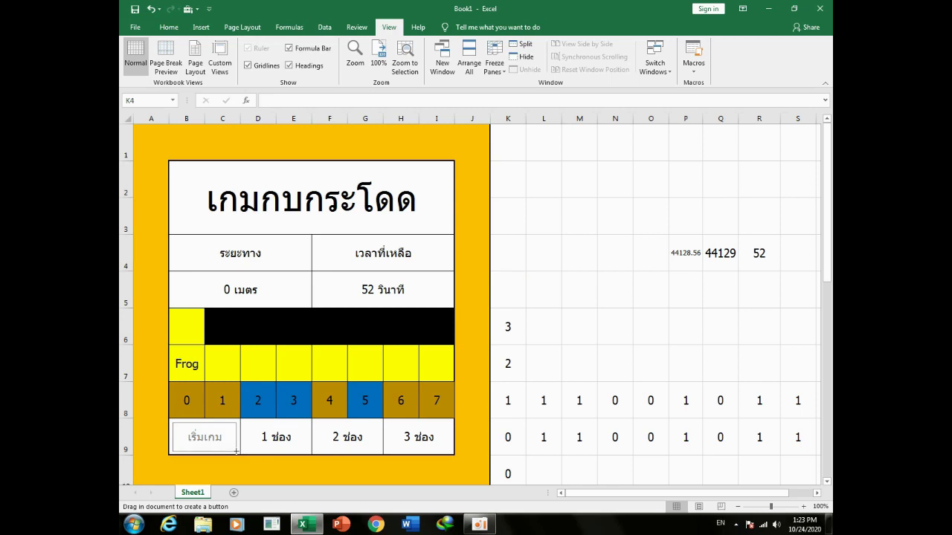
click(364, 141)
double_click(363, 141)
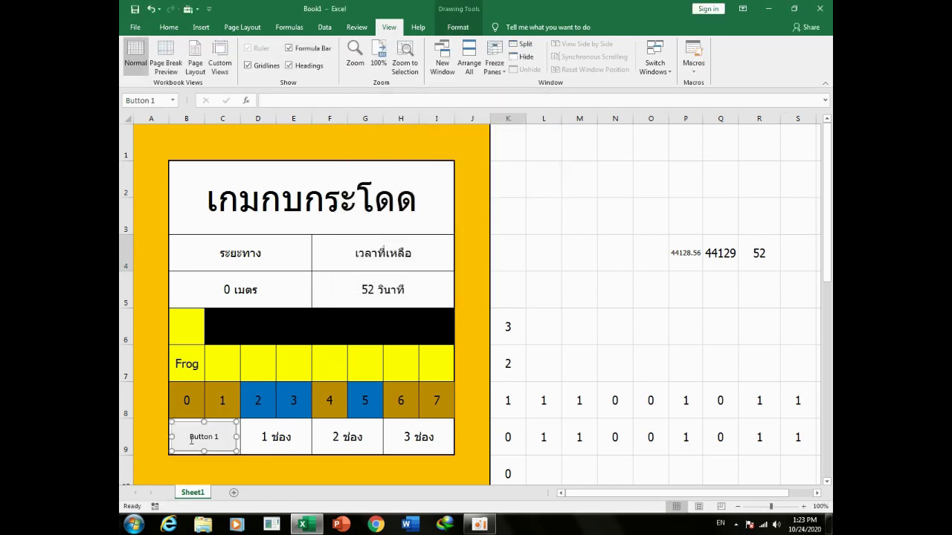
Change the button's caption to เริ่มเกม
click(191, 440)
key(Delete)
key(Delete)
key(Delete)
text(เริ่ม)
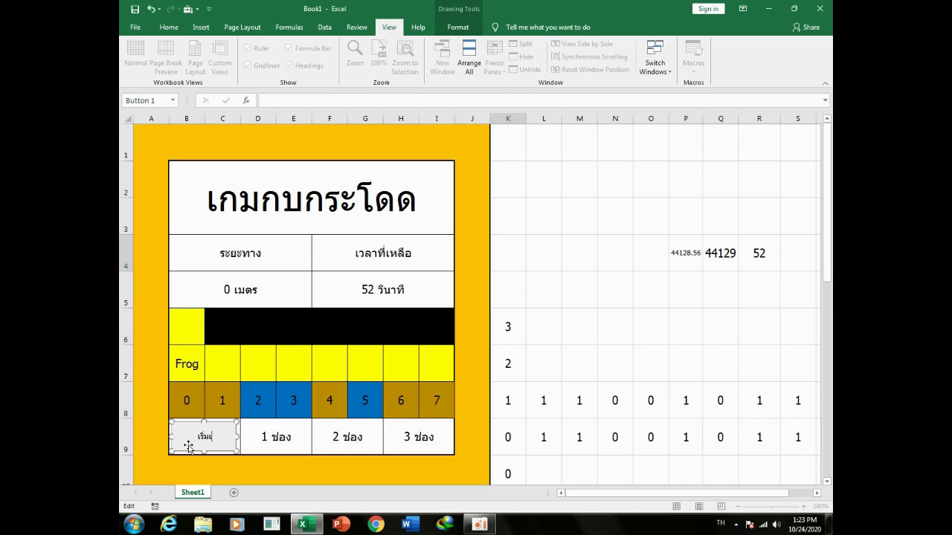
text(เกม)
click(275, 438)
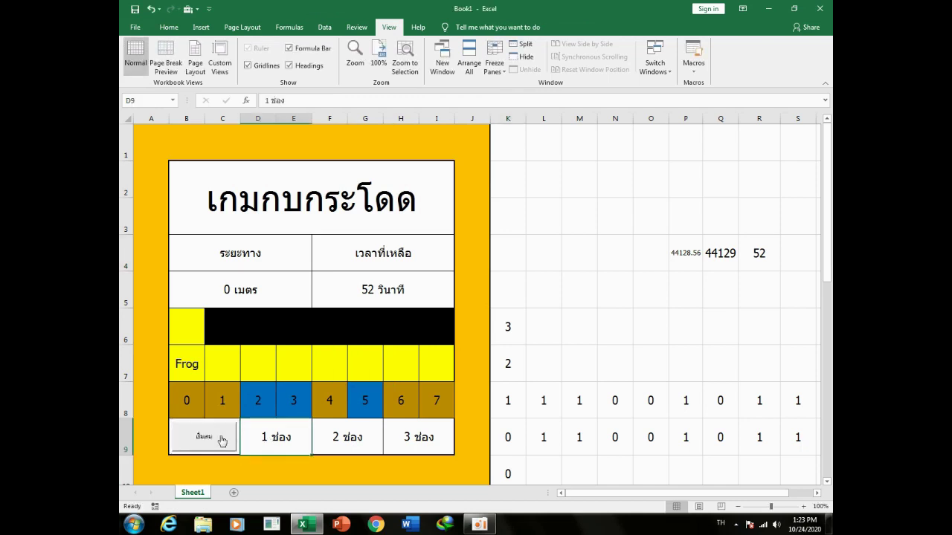
Run the เริ่มเกม button to reset the board, then review the track row
click(221, 441)
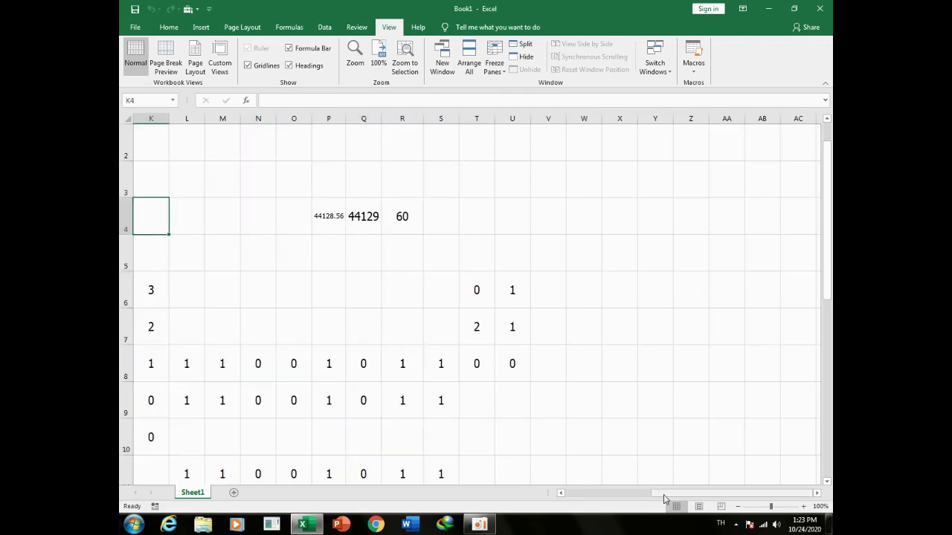
drag(661, 493, 576, 493)
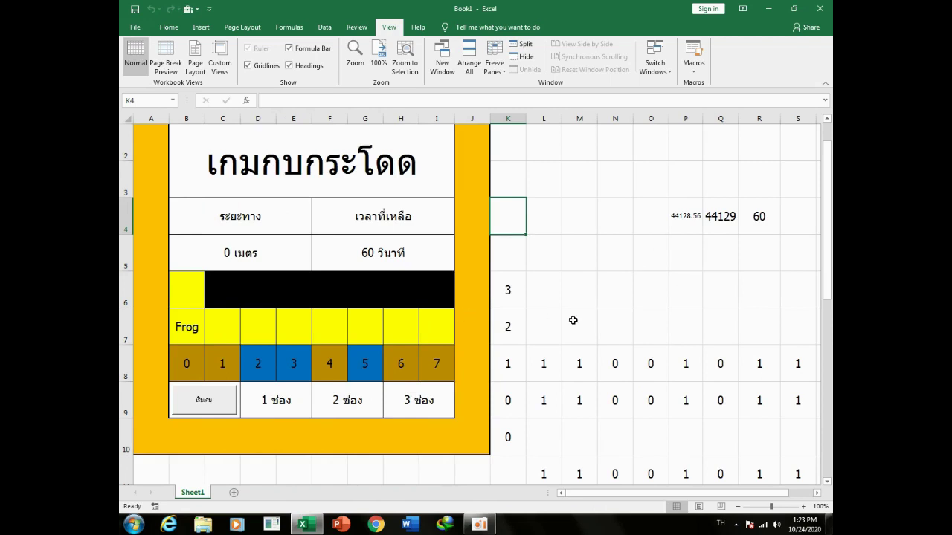
drag(174, 357, 445, 363)
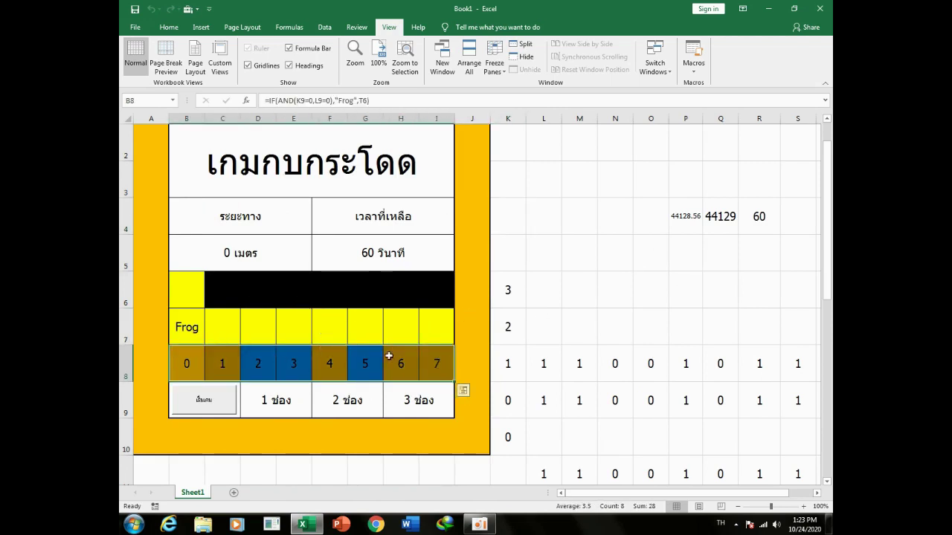
Check the 1, 2 and 3 ช่อง jump cells and the F5 remaining-time formula
click(282, 398)
click(372, 409)
click(418, 403)
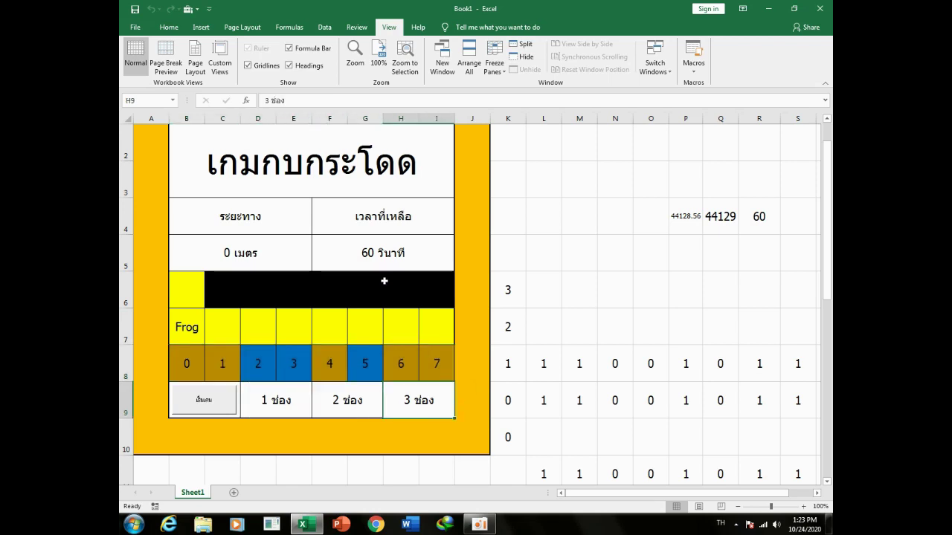
click(380, 261)
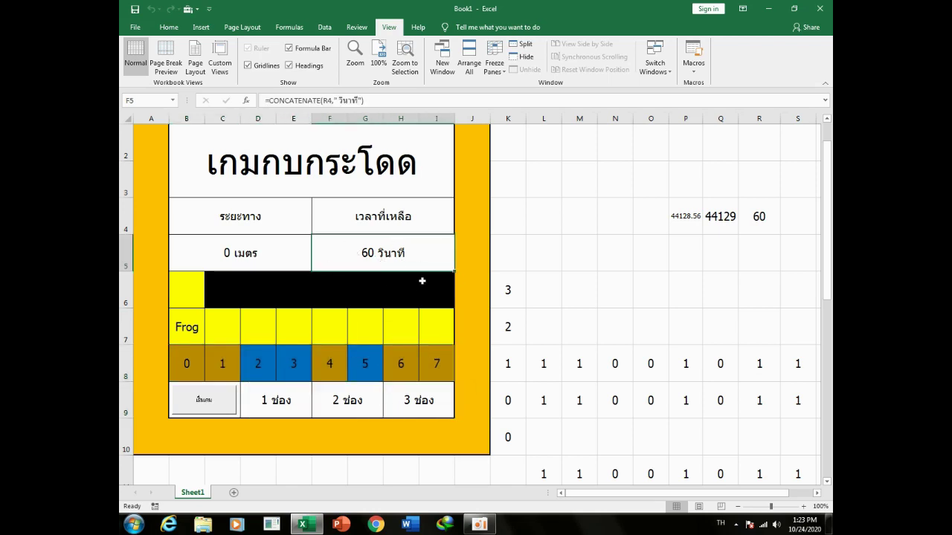
click(625, 304)
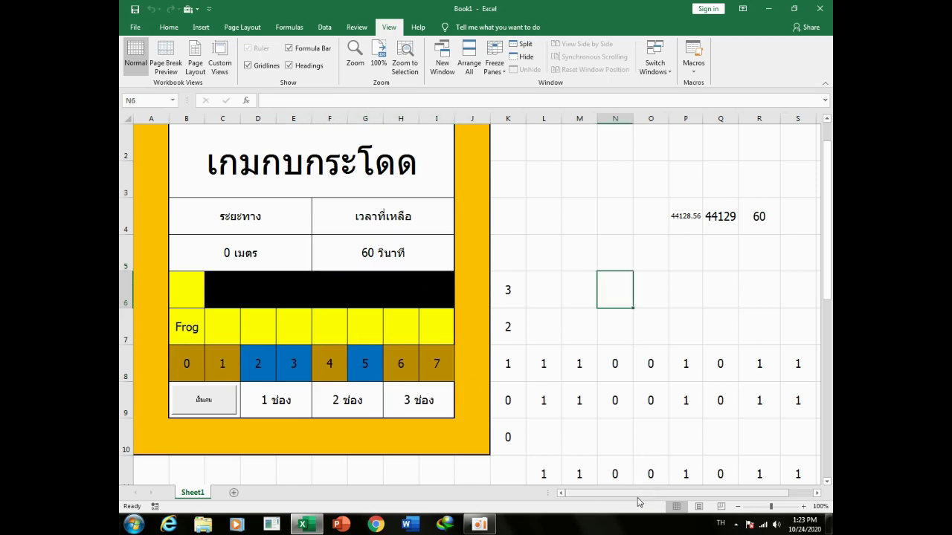
drag(638, 493, 662, 493)
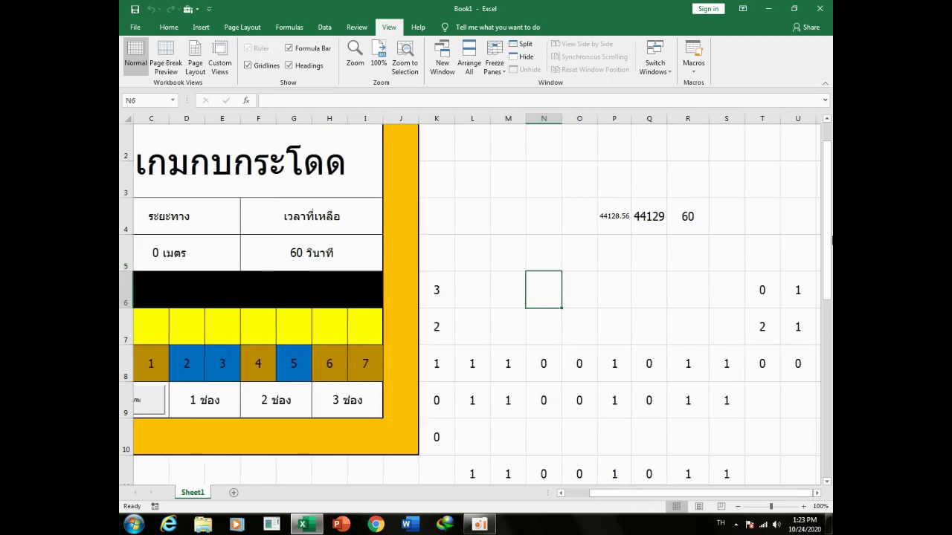
drag(830, 240, 829, 253)
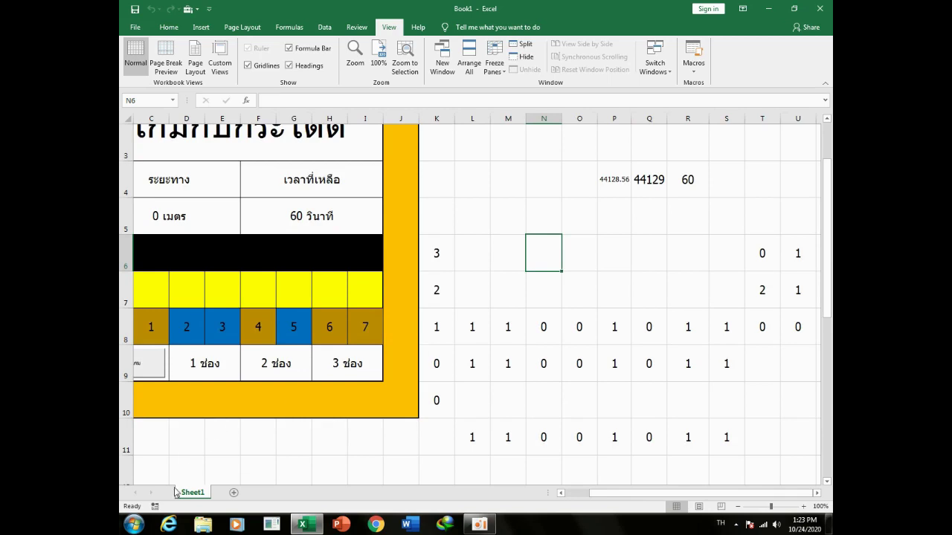
Start recording a new macro named step1
click(154, 506)
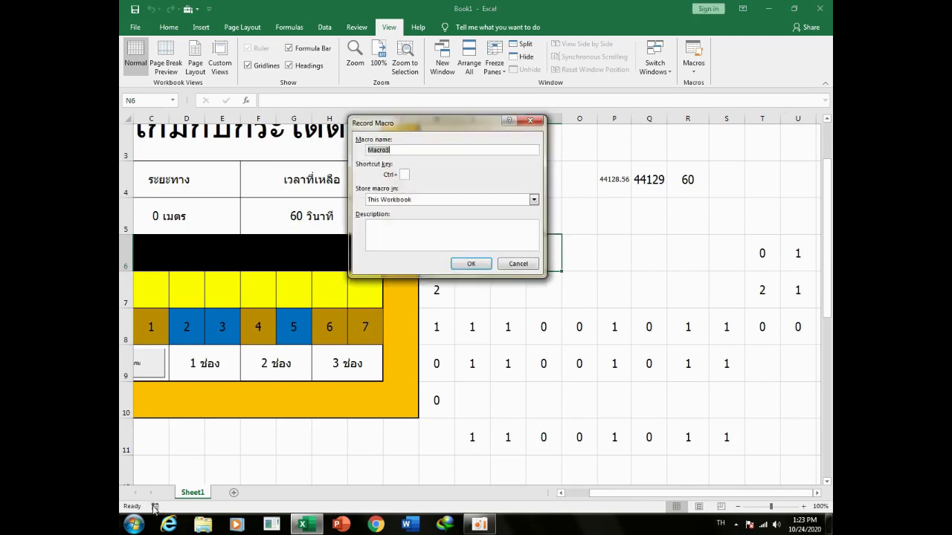
key(grave)
text(1)
click(468, 265)
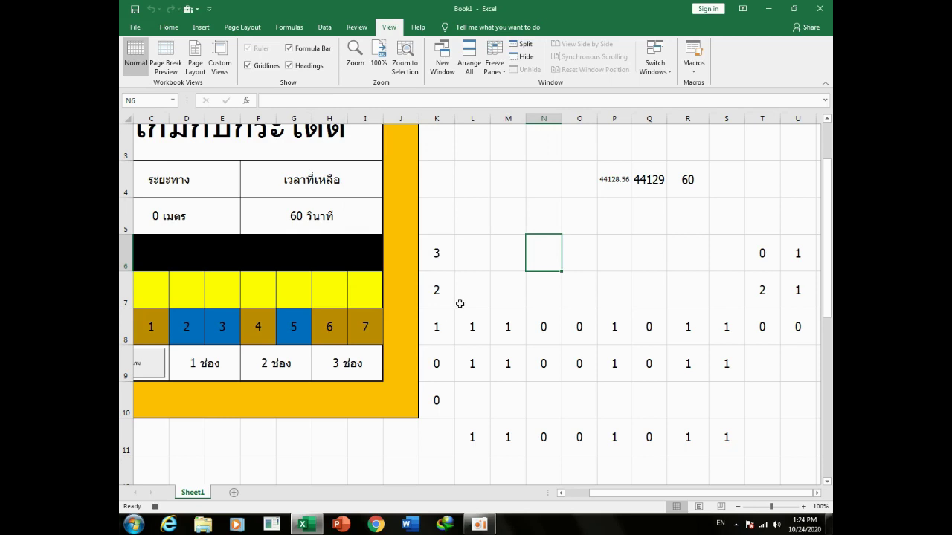
Copy K8's value into K9 as a plain value
click(475, 290)
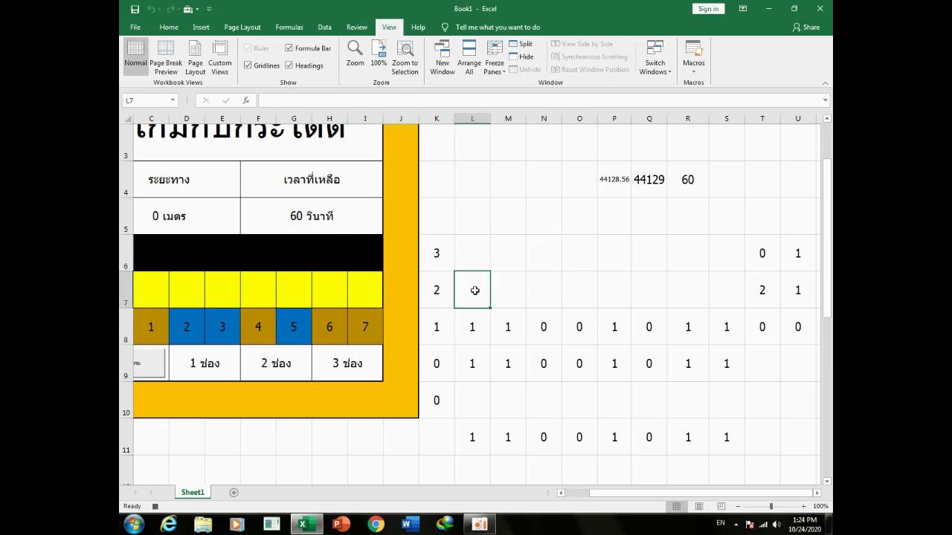
right_click(440, 328)
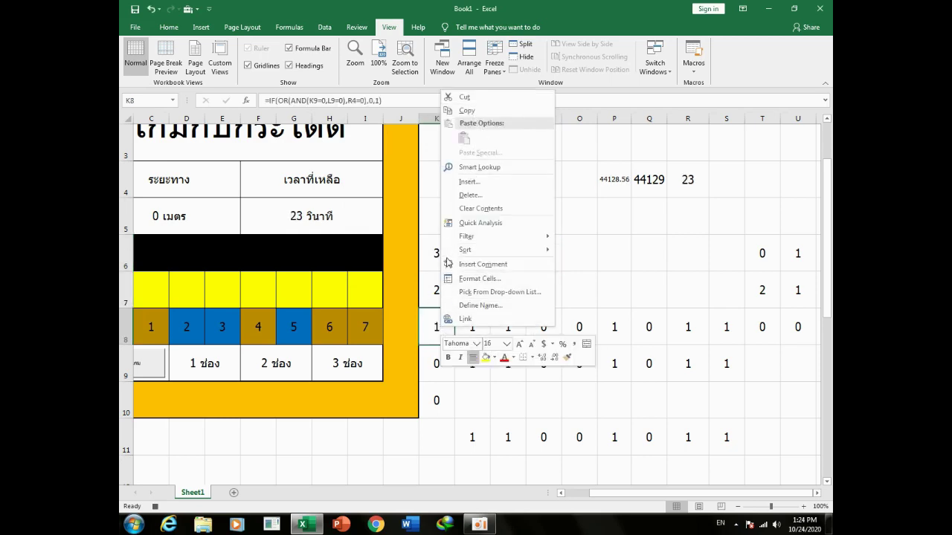
click(473, 112)
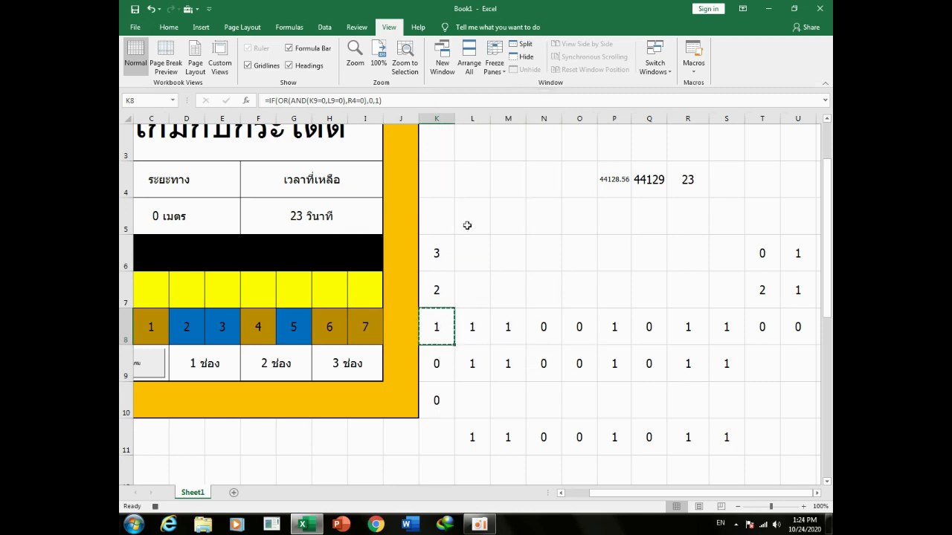
right_click(437, 361)
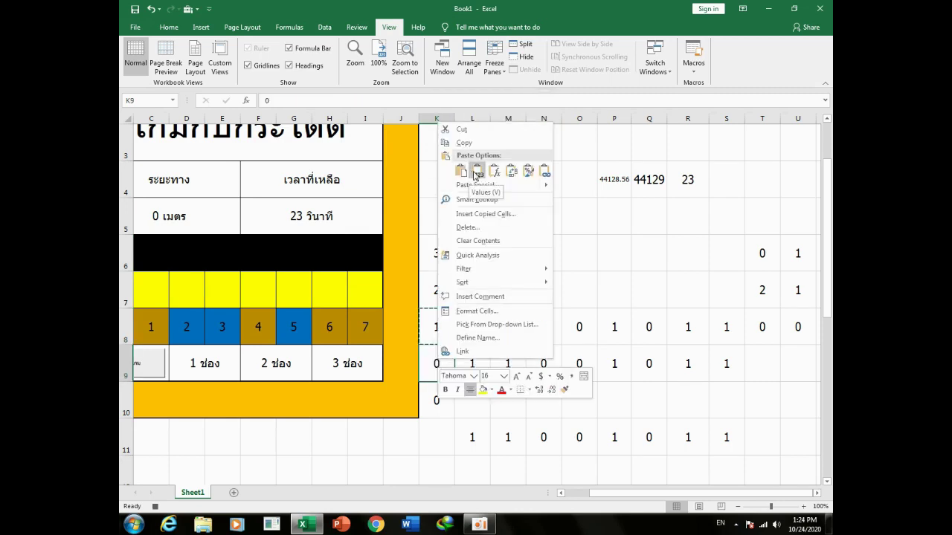
click(476, 173)
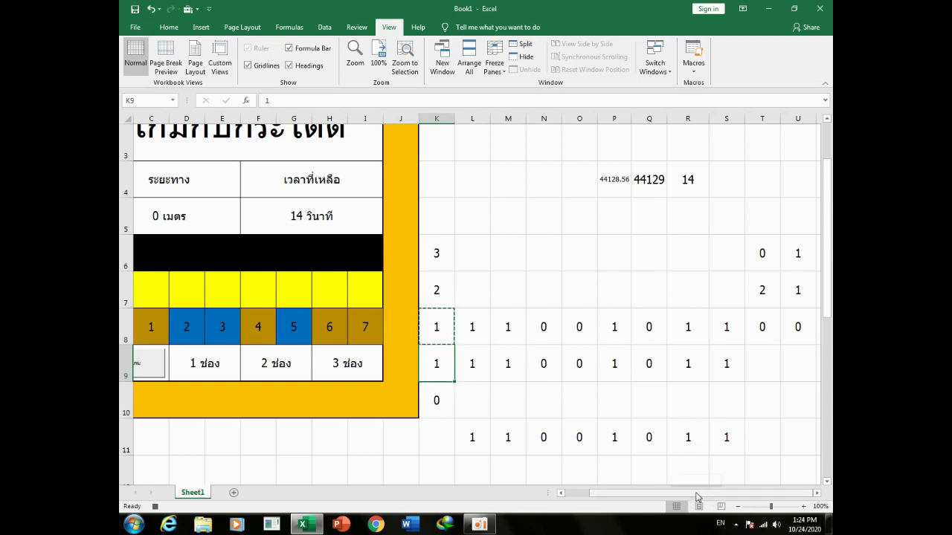
Paste the values of U6:U8 into T6:T8
drag(698, 497, 674, 497)
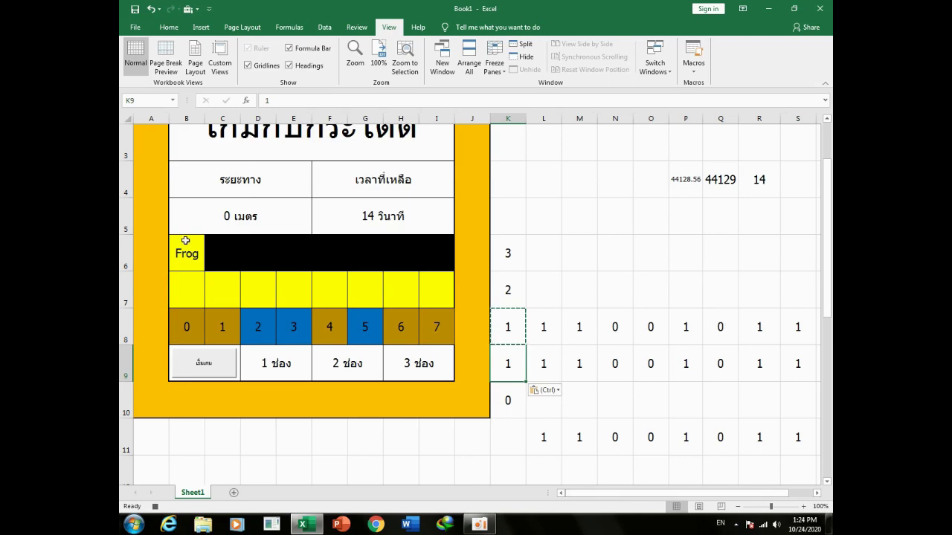
drag(602, 494, 627, 497)
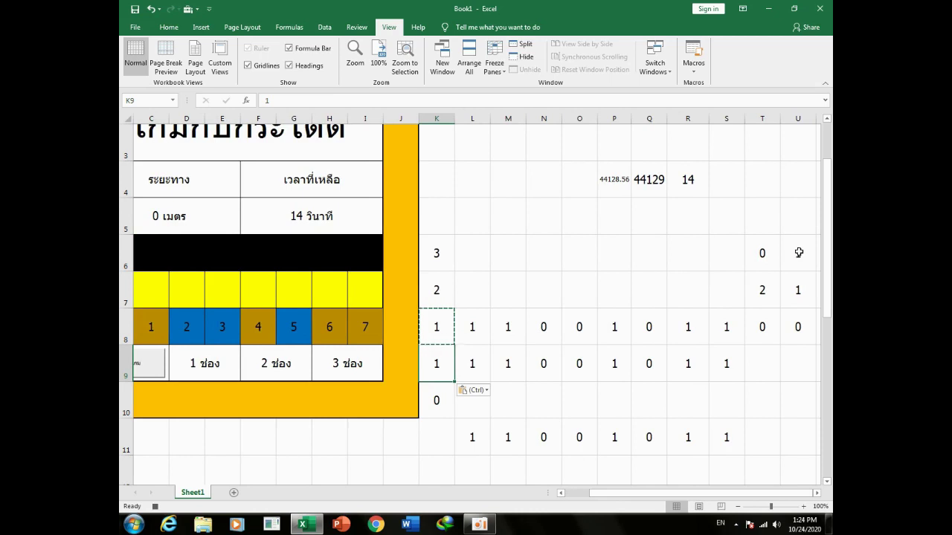
drag(799, 252, 798, 327)
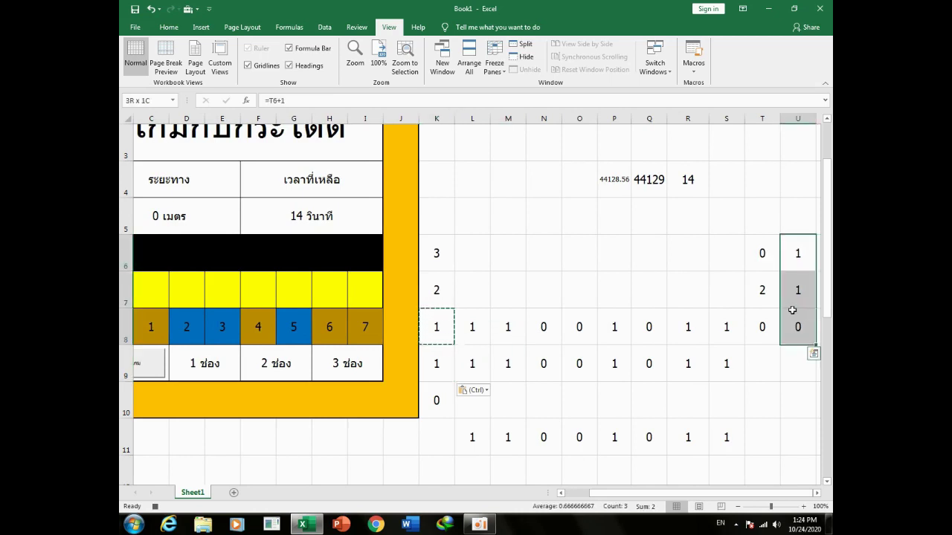
right_click(794, 257)
click(724, 283)
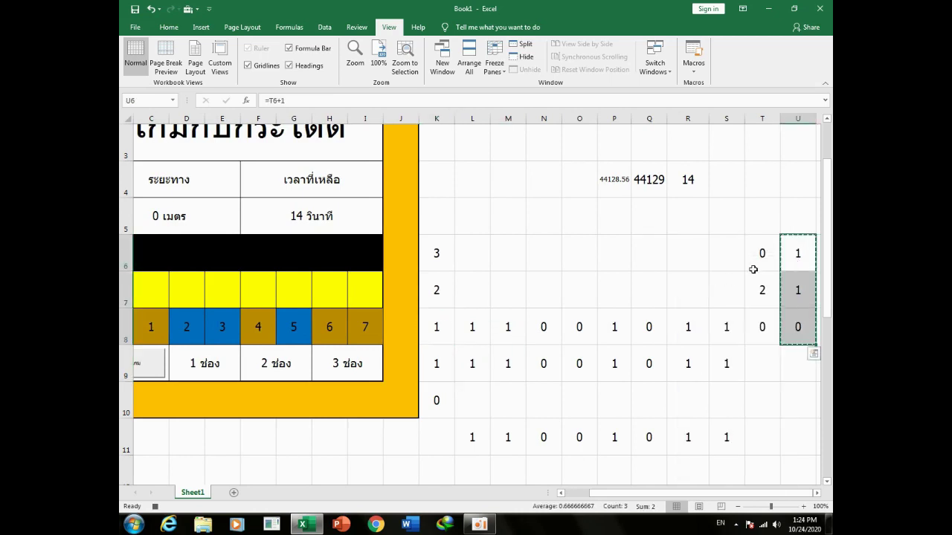
click(760, 255)
right_click(760, 257)
click(669, 307)
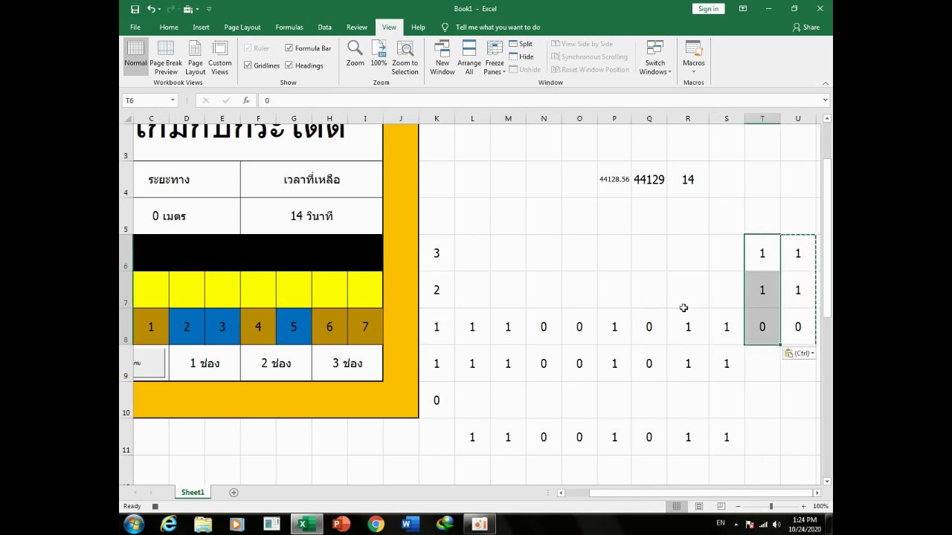
Paste the values of M8:T8 into L9:S9, shifting the track left
drag(511, 328, 751, 328)
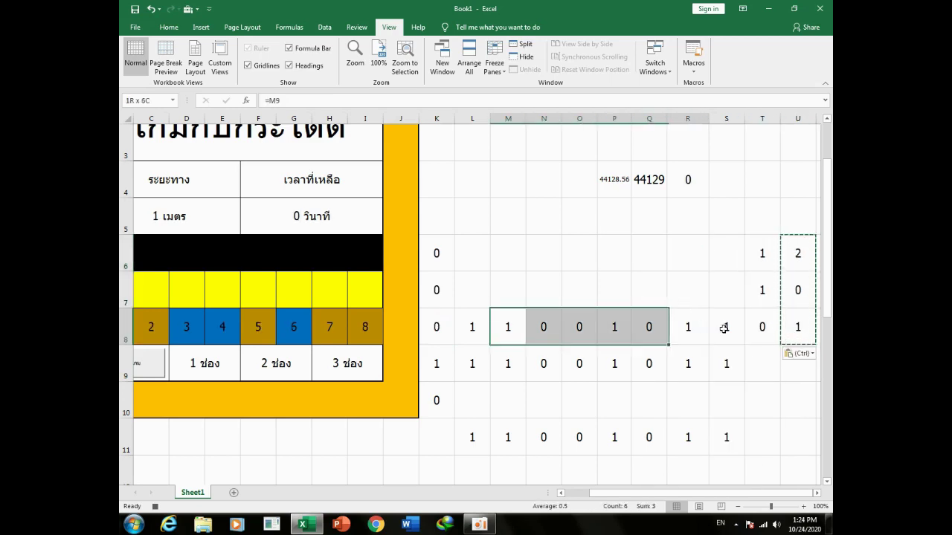
key(ctrl+c)
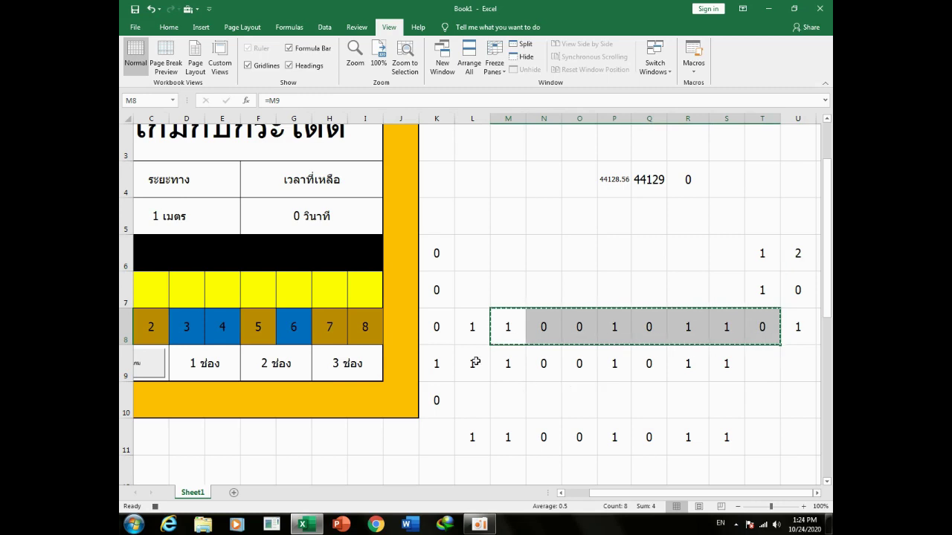
right_click(472, 363)
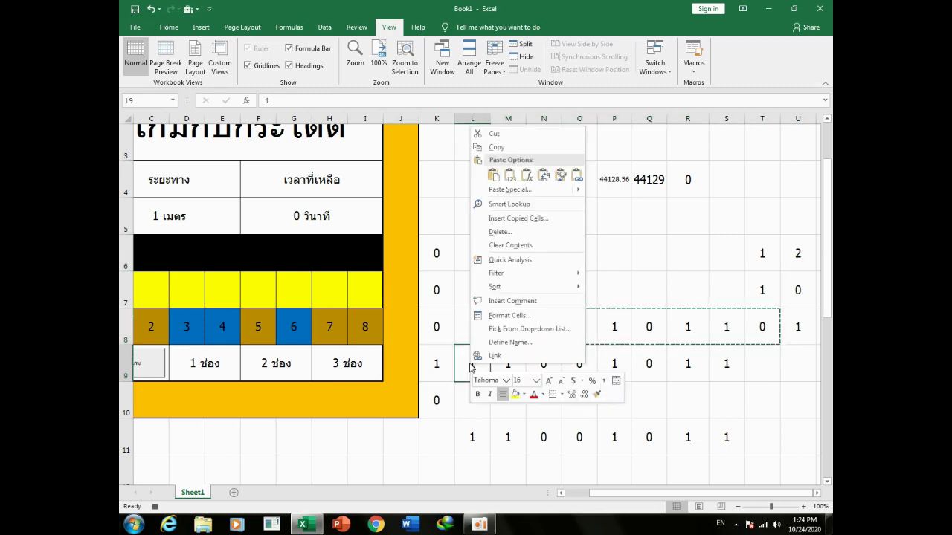
click(493, 175)
Paste K10's 0 into K9, clear K5, and stop recording
right_click(451, 411)
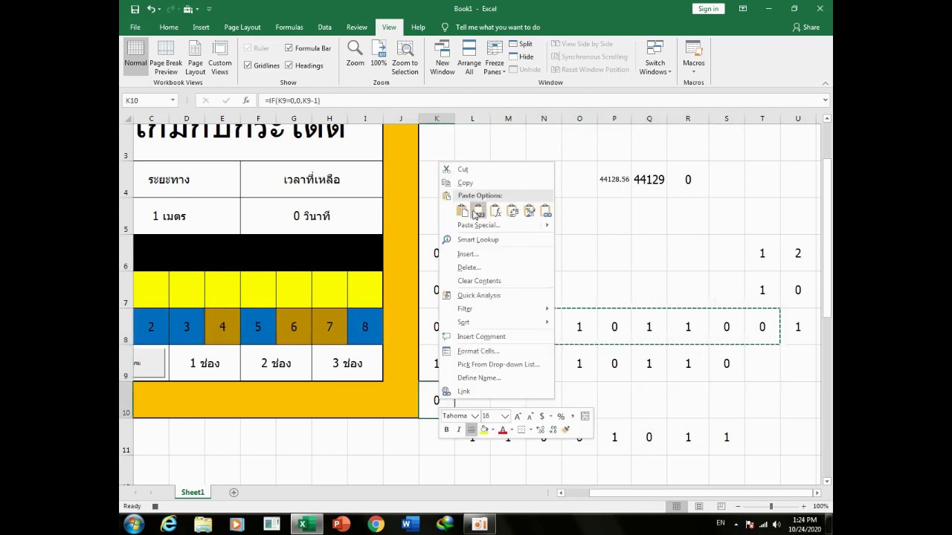
click(513, 121)
right_click(440, 359)
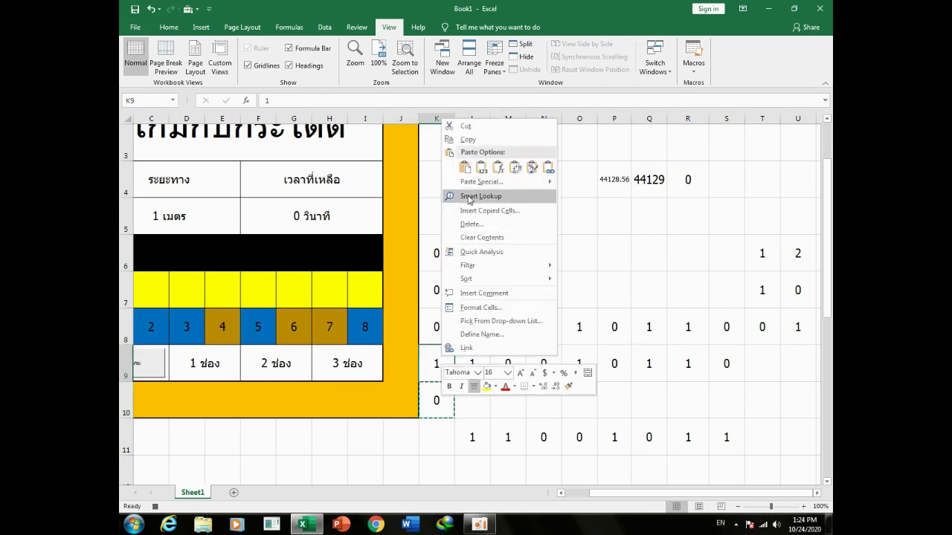
click(479, 165)
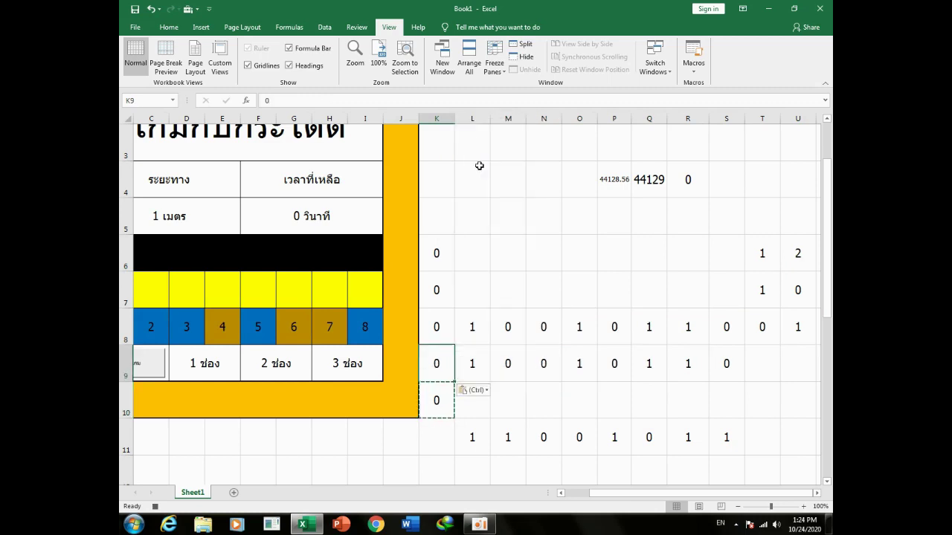
click(437, 214)
key(Escape)
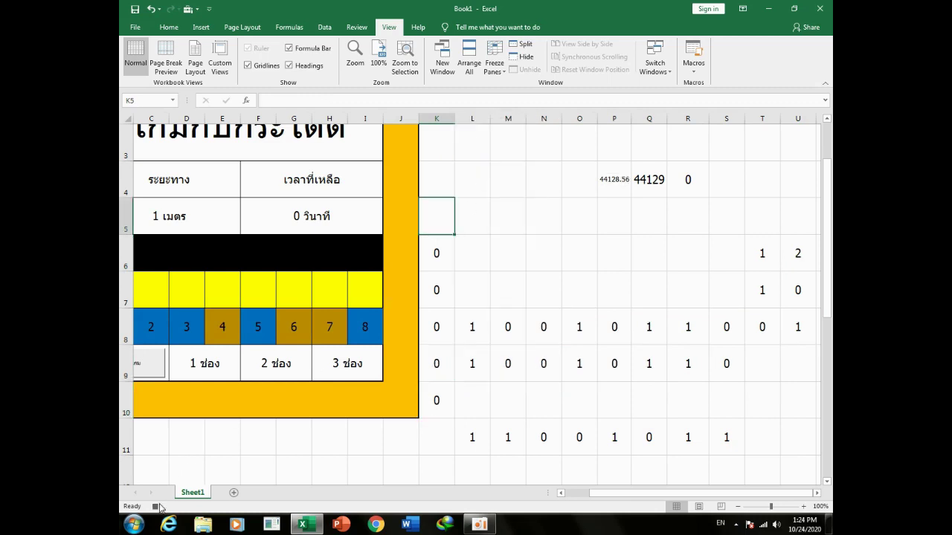
click(155, 507)
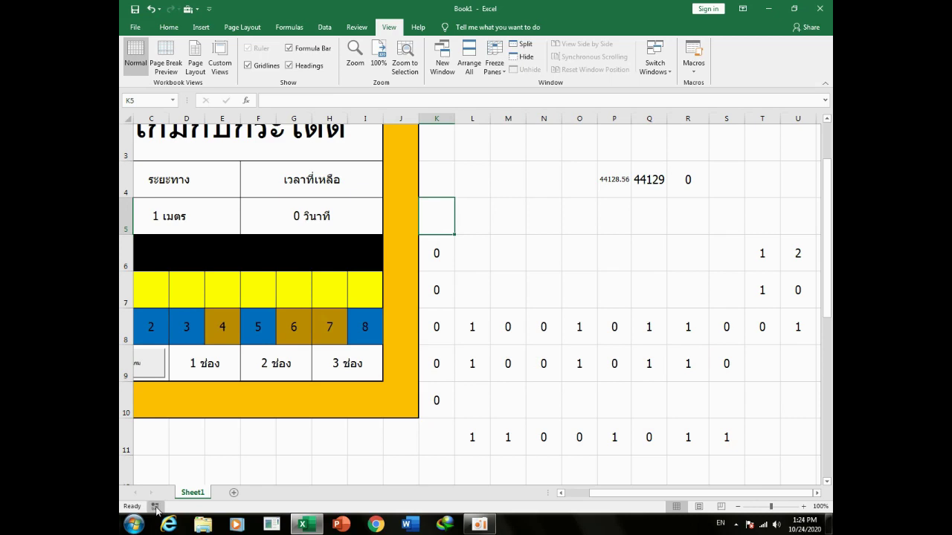
Delete the four ActiveWindow.ScrollColumn lines from step1's code, then minimize the editor
click(694, 67)
click(714, 84)
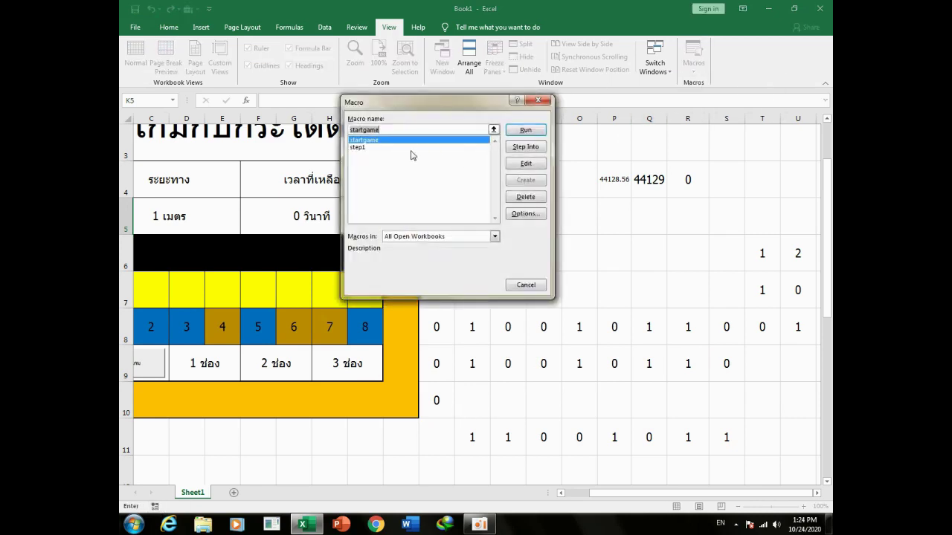
click(463, 147)
key(Return)
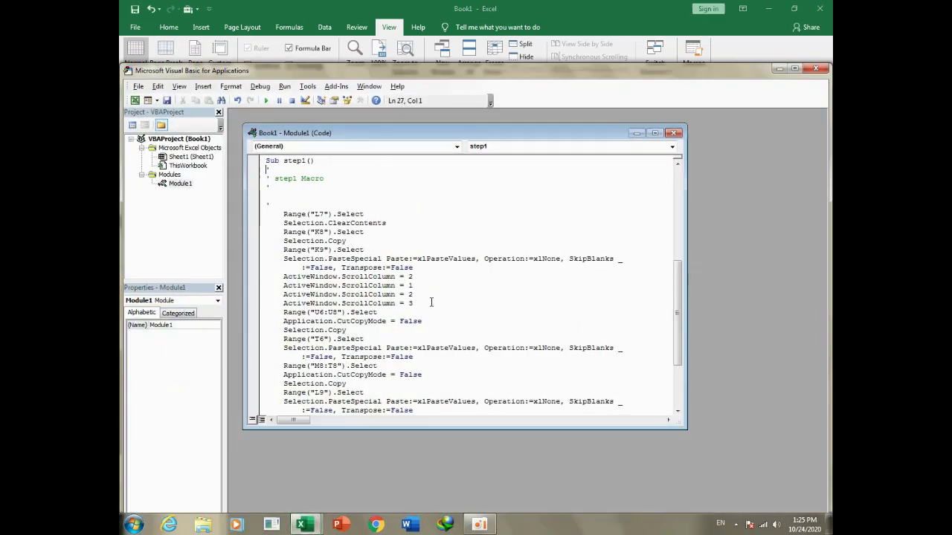
drag(413, 303, 260, 274)
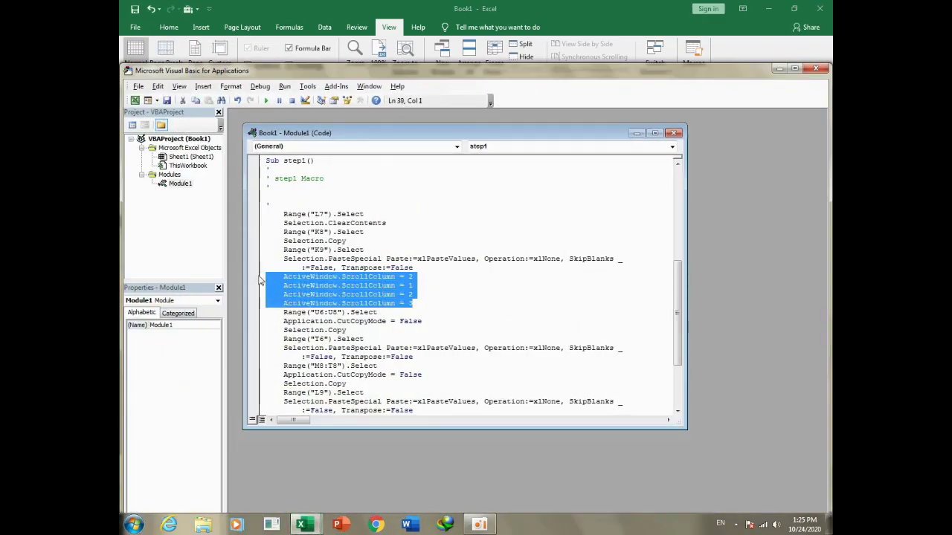
key(Delete)
key(Delete)
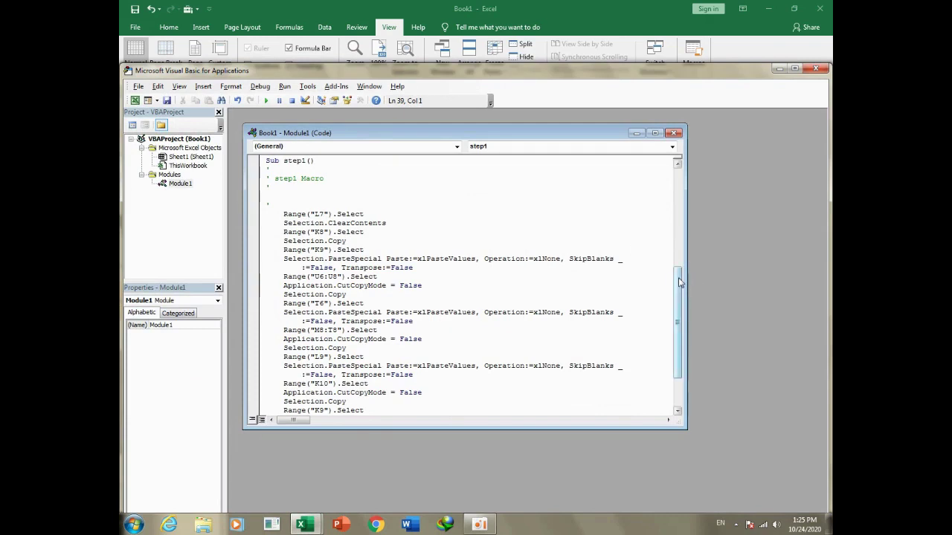
scroll(676, 319, down, 3)
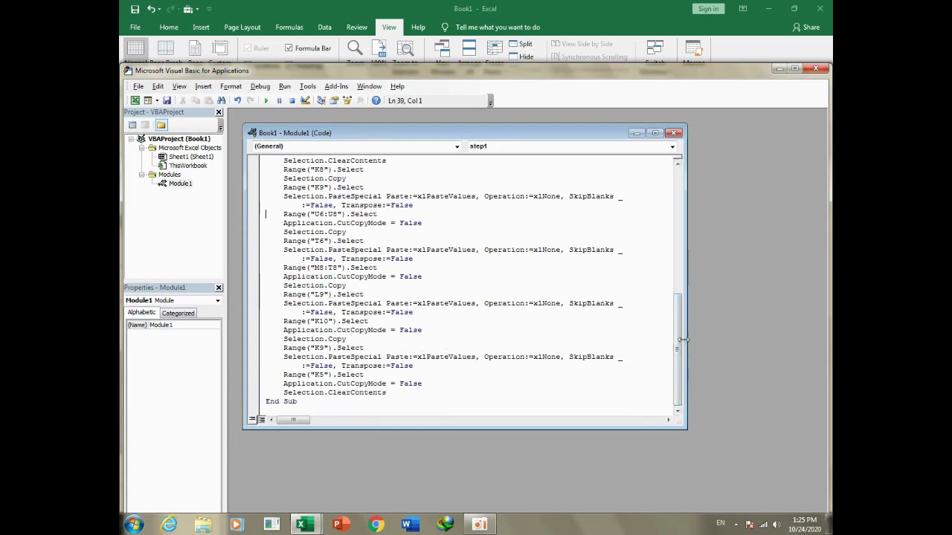
scroll(682, 339, up, 3)
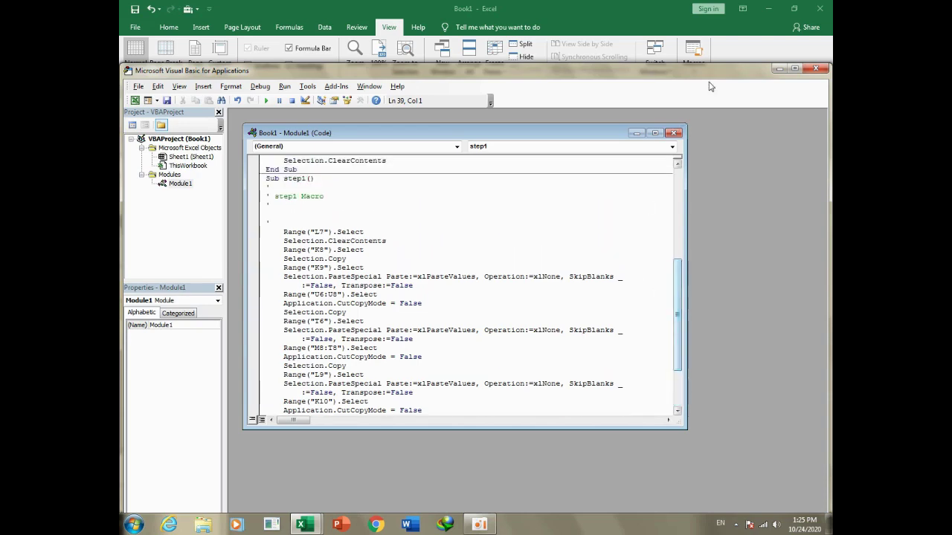
click(779, 70)
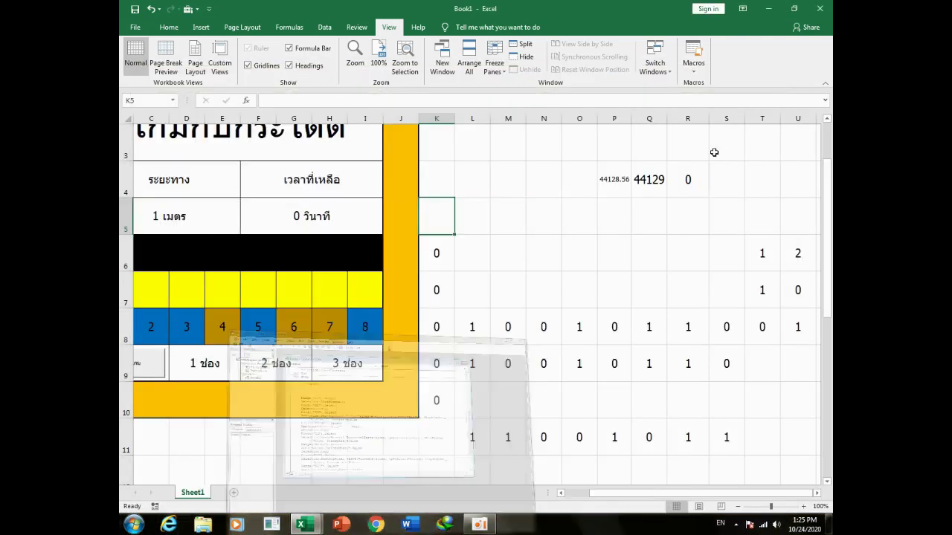
Paste P4's current time as a value into Q4 to restart the countdown
click(537, 254)
right_click(616, 183)
click(640, 202)
right_click(649, 182)
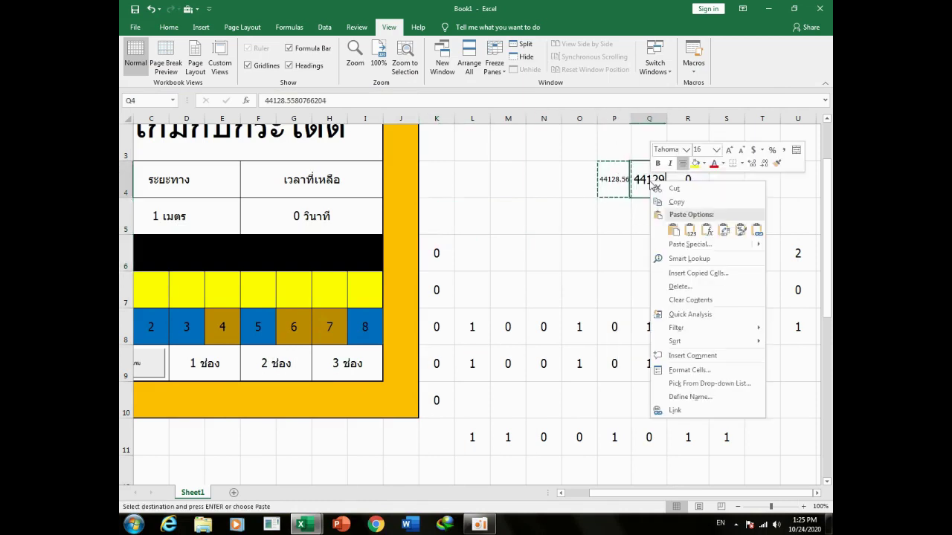
click(690, 229)
Check the formulas in cells K6, K7 and K8
click(519, 262)
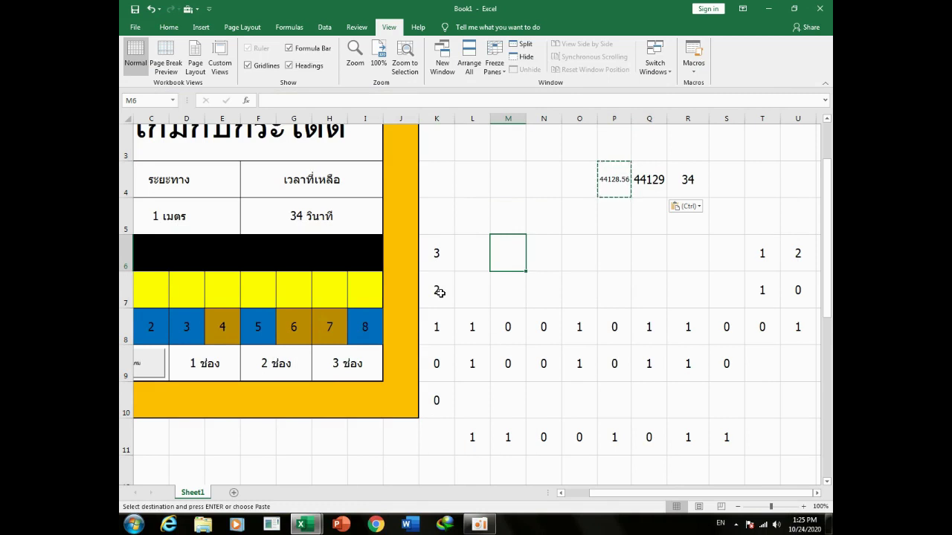
click(440, 293)
click(443, 335)
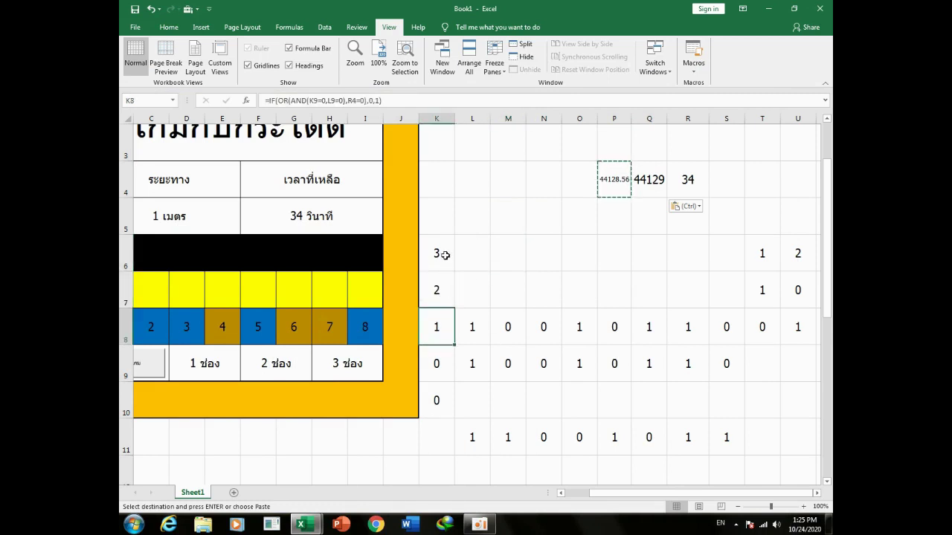
click(439, 252)
click(439, 335)
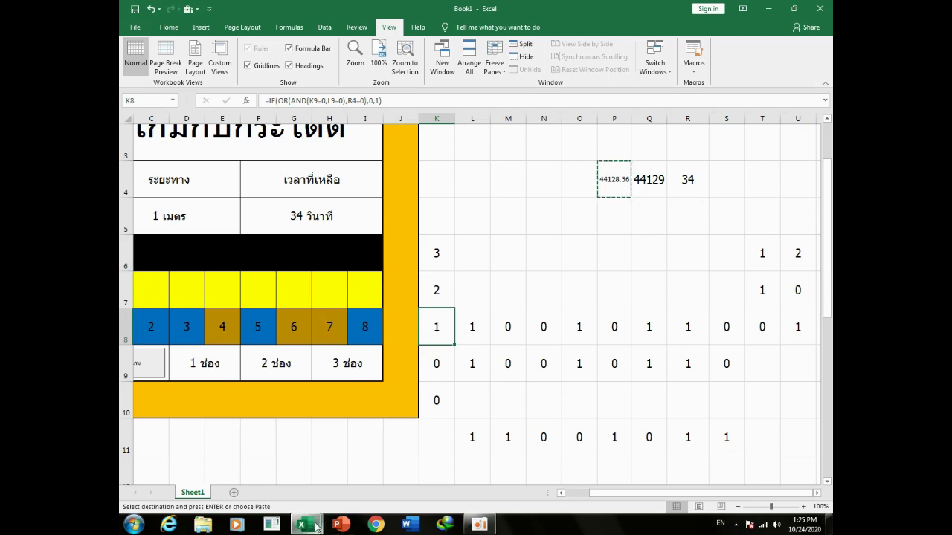
Copy the step1 macro and paste two duplicates of it below
mouse_move(303, 524)
click(345, 457)
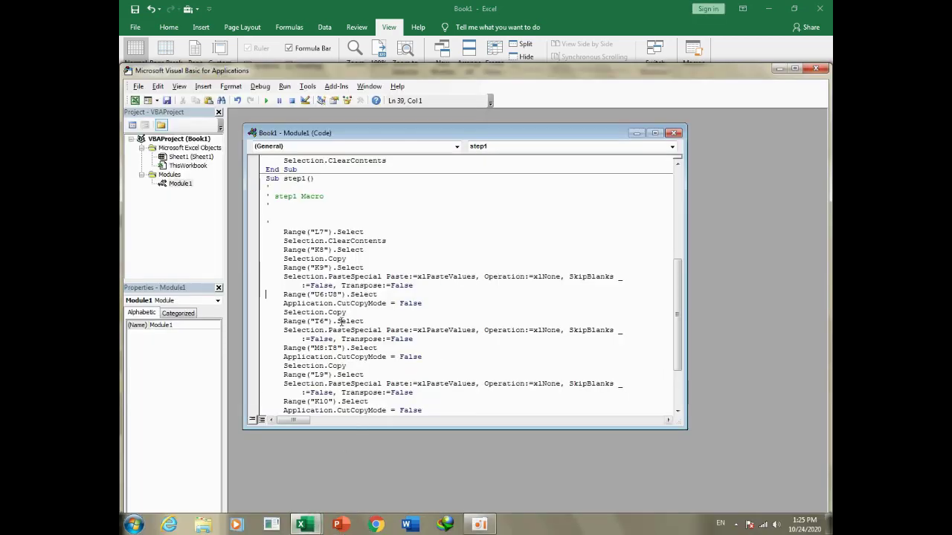
click(301, 258)
click(266, 178)
drag(677, 279, 677, 312)
shift+click(328, 402)
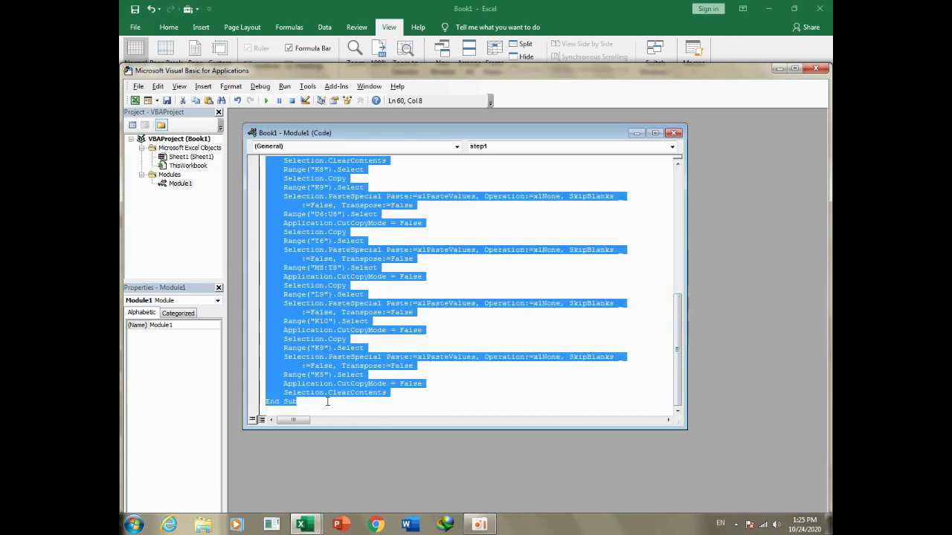
click(327, 401)
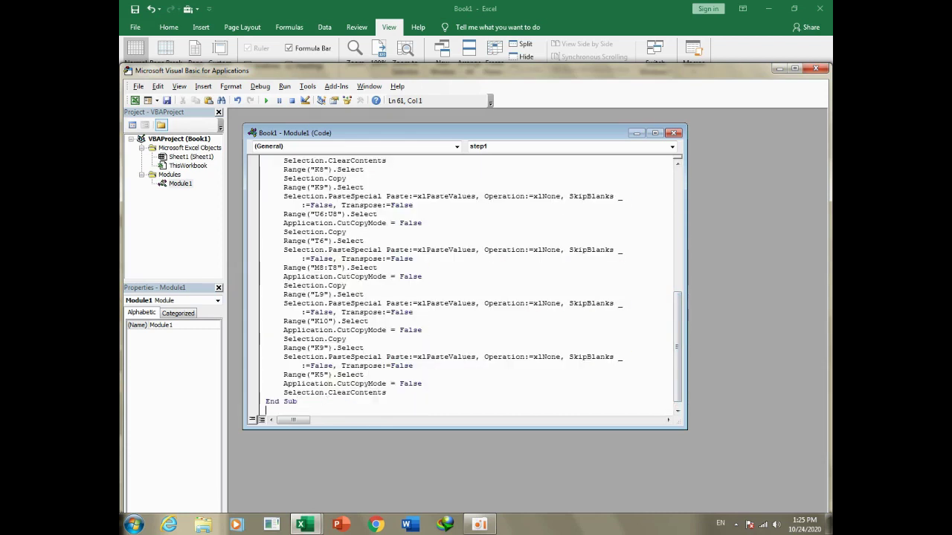
key(ctrl+v)
key(Return)
key(ctrl+v)
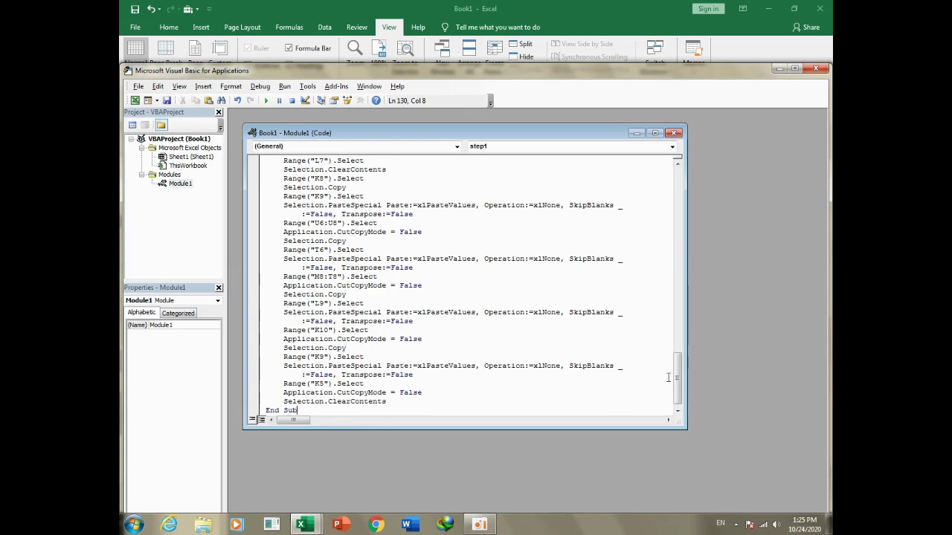
Rename the copies step2 and step3, changing their K8 references to K7 and K6
drag(668, 378, 676, 274)
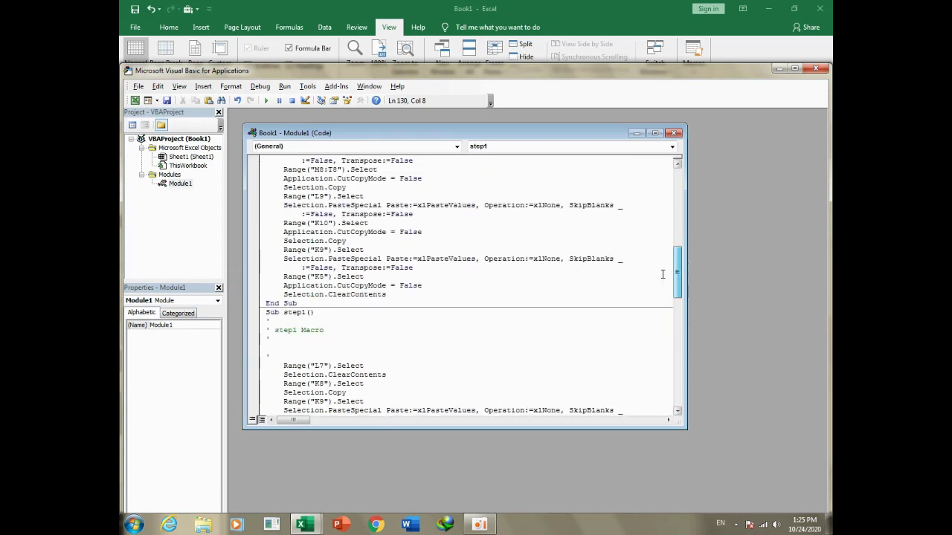
click(305, 312)
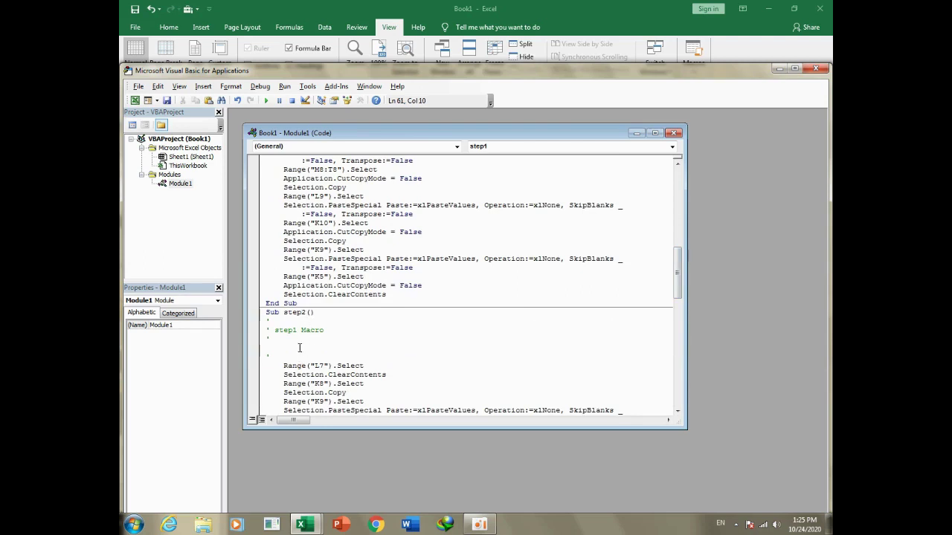
key(Delete)
text(2)
drag(319, 384, 324, 385)
drag(676, 275, 676, 340)
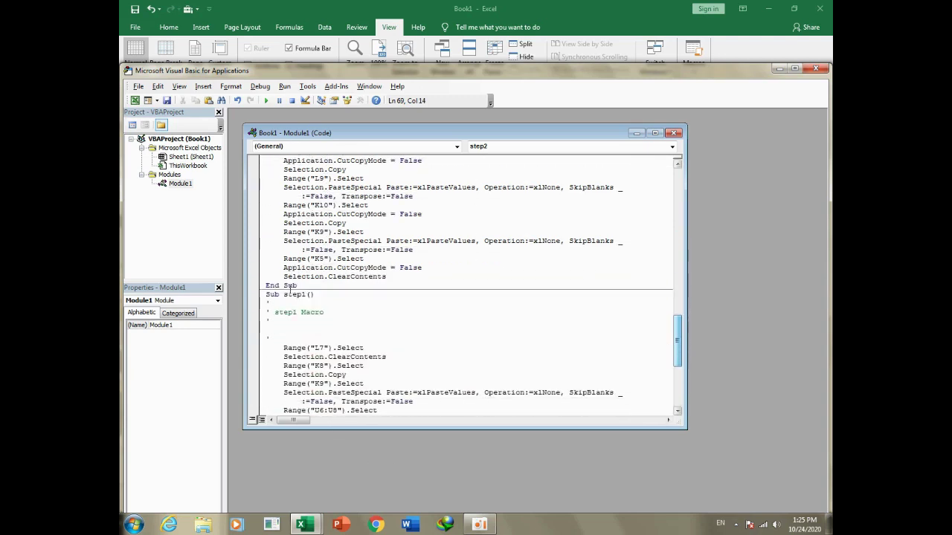
drag(302, 294, 291, 312)
text(3)
text(3)
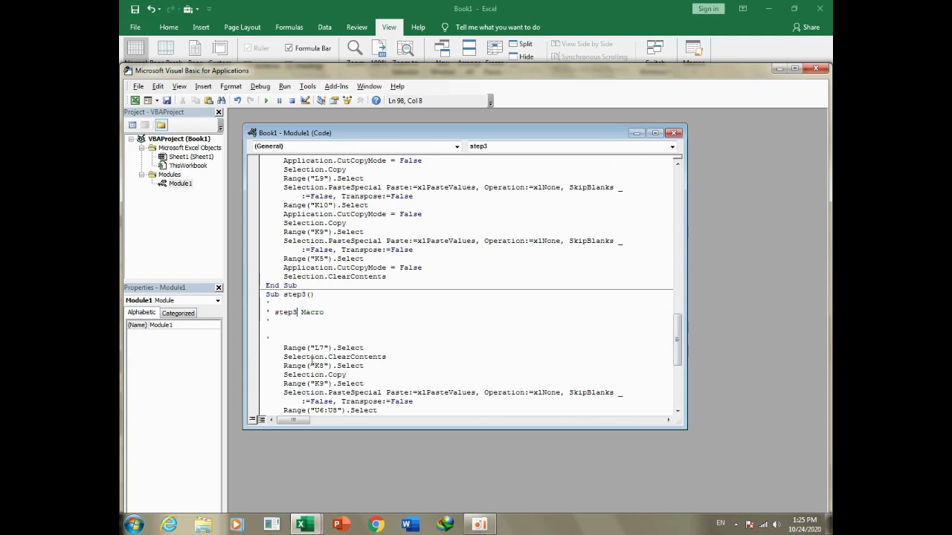
drag(326, 365, 321, 365)
text(6)
drag(677, 338, 674, 309)
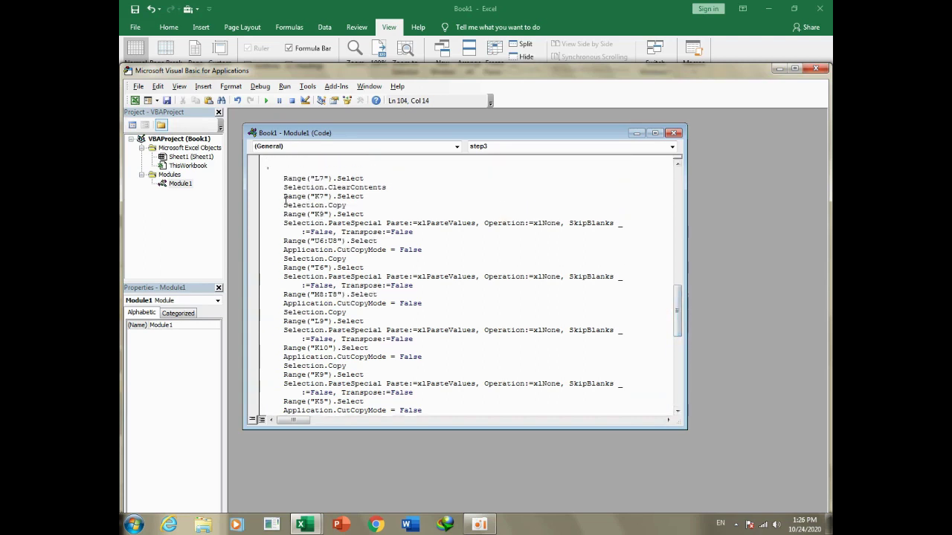
click(415, 232)
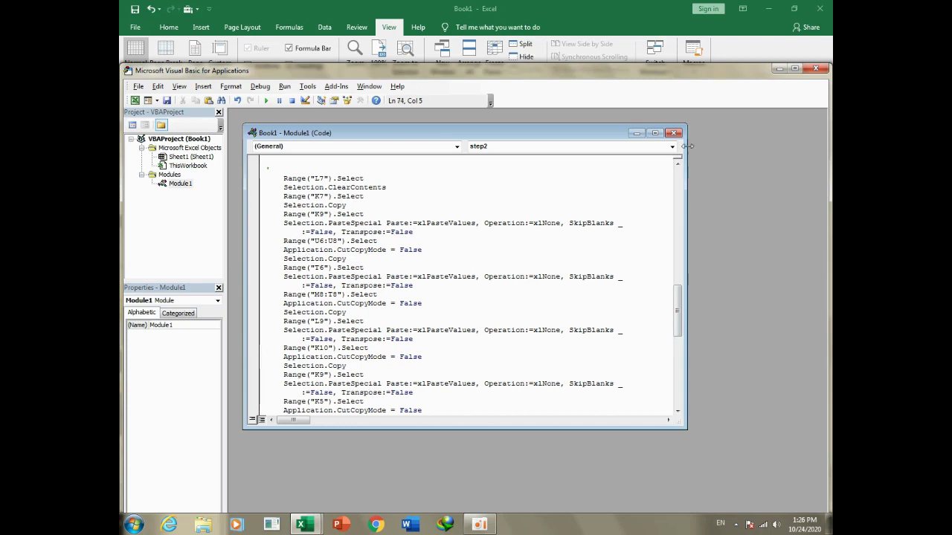
key(alt+F11)
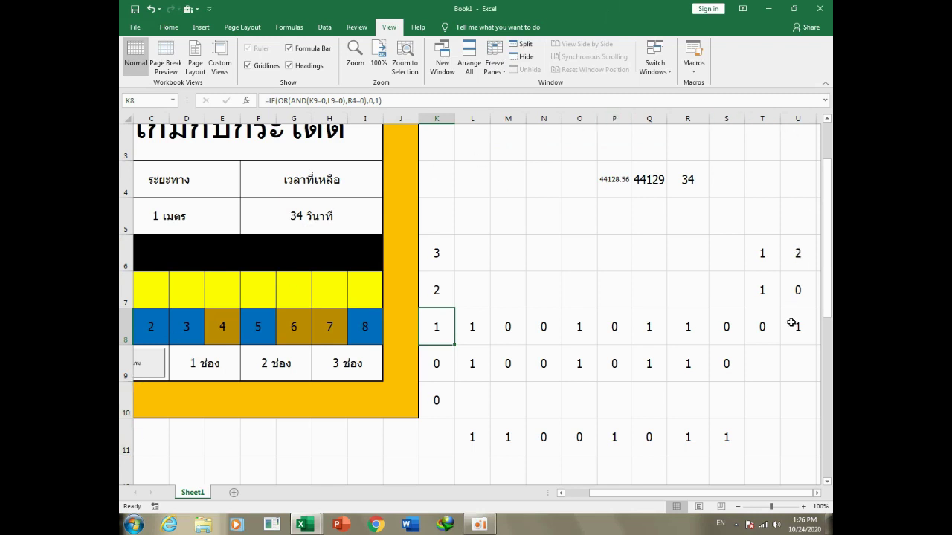
Paste the copied row-shift block once more after step2's K9 paste line
mouse_move(305, 524)
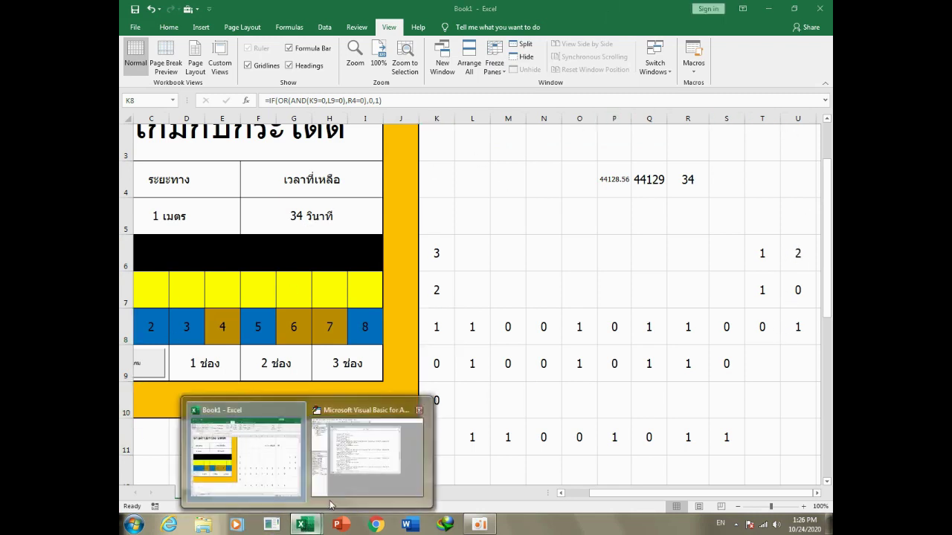
click(366, 459)
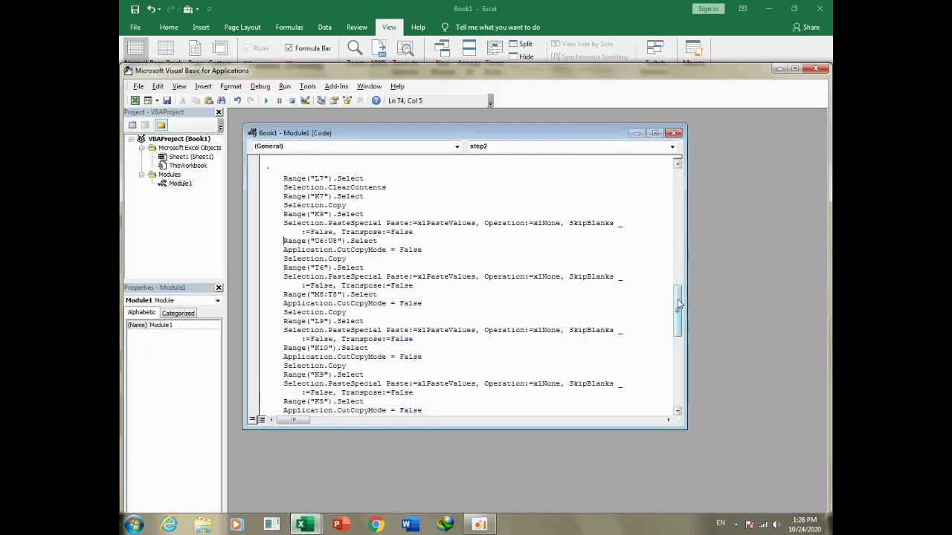
scroll(677, 312, down, 3)
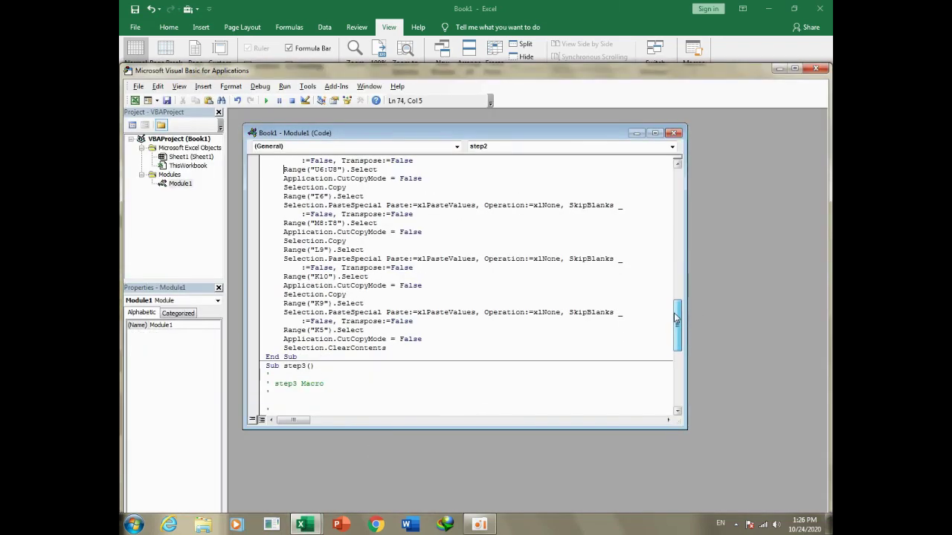
shift+click(419, 324)
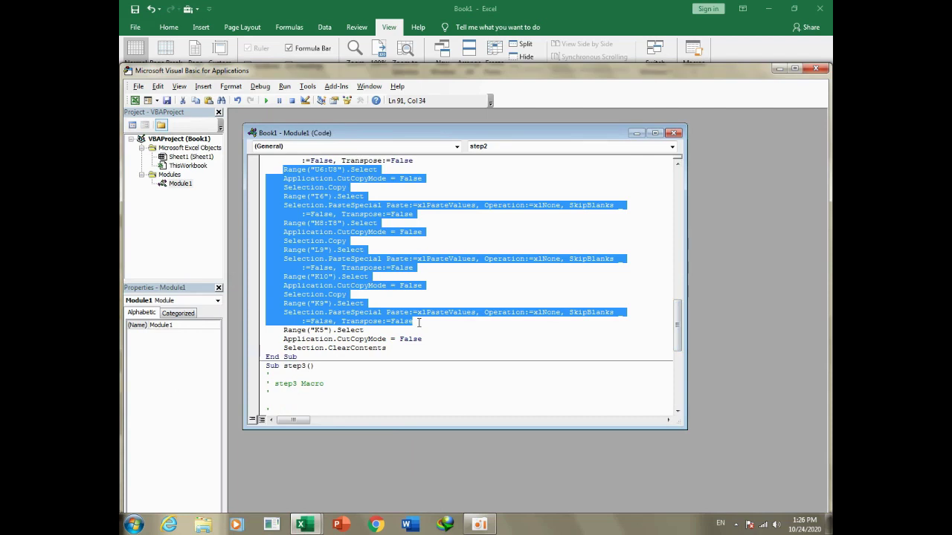
click(419, 322)
key(Return)
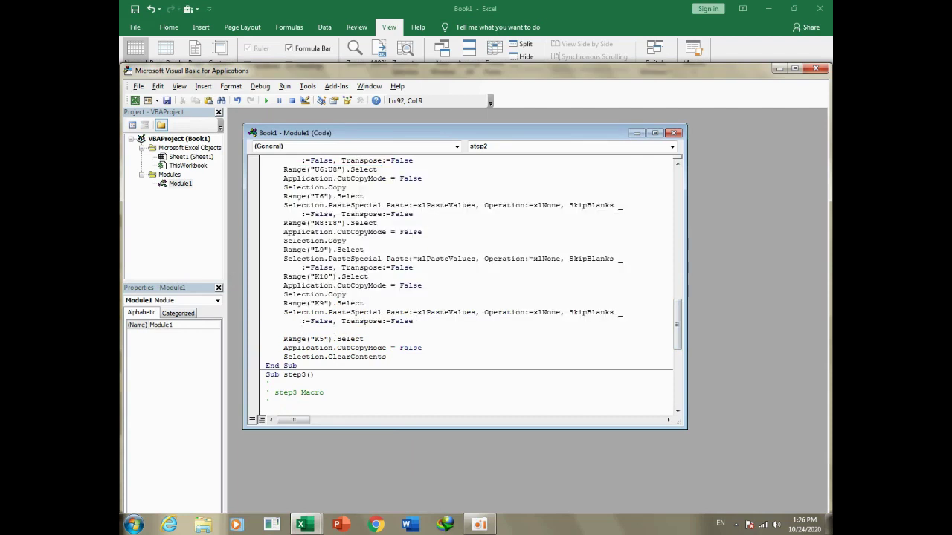
key(ctrl+v)
Paste the move-steps block twice more into step3 and close the VBA editor
drag(678, 312, 678, 362)
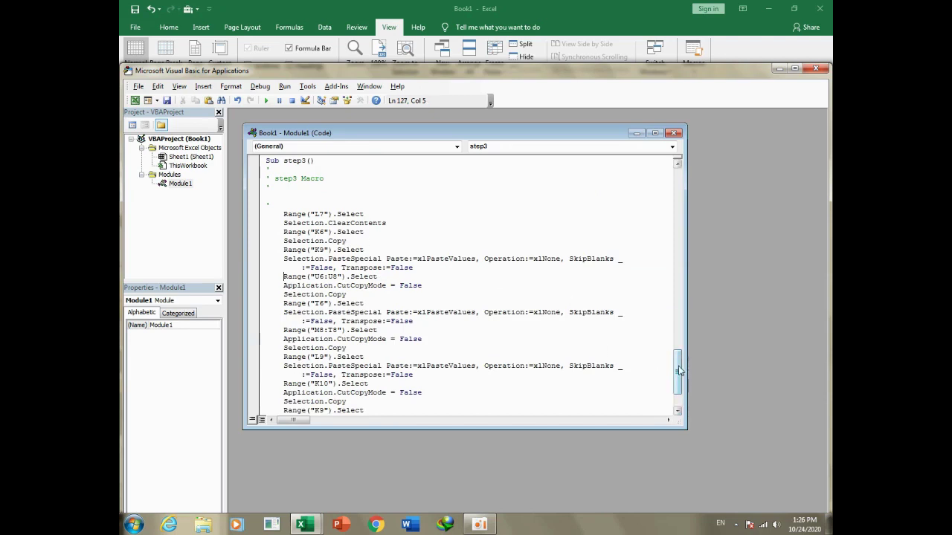
drag(678, 375, 678, 386)
shift+click(426, 367)
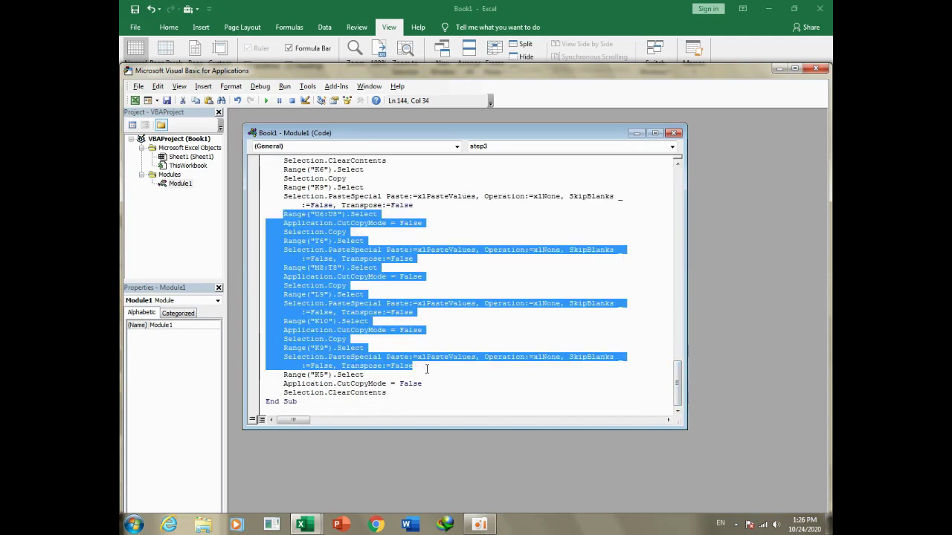
click(427, 369)
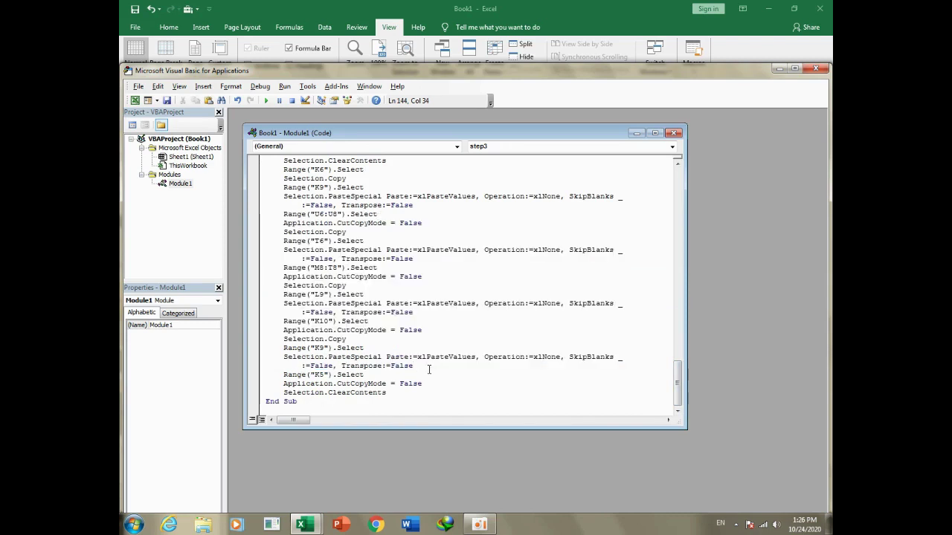
key(Return)
key(ctrl+v)
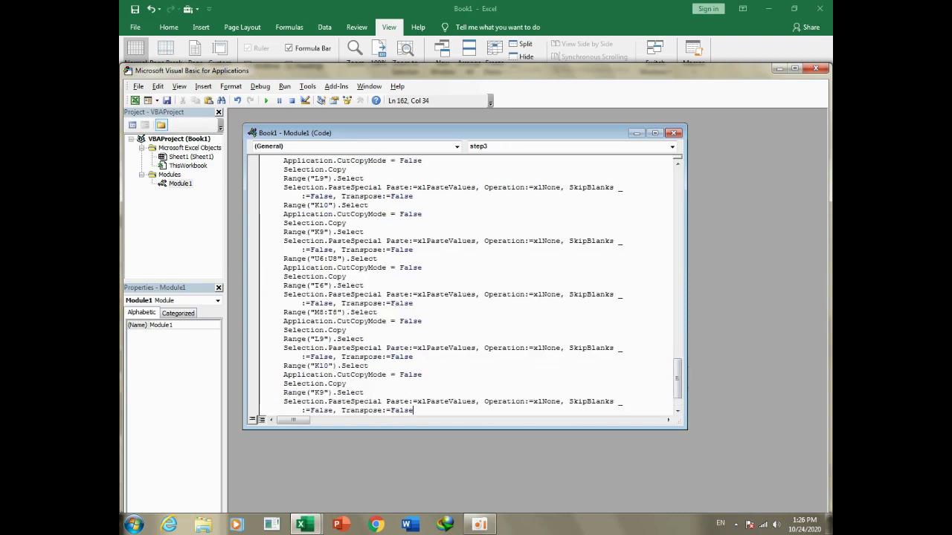
key(Return)
key(ctrl+v)
click(815, 67)
Copy the เริ่มเกม button and paste three copies into row 9 at D9, F9 and H9
click(544, 256)
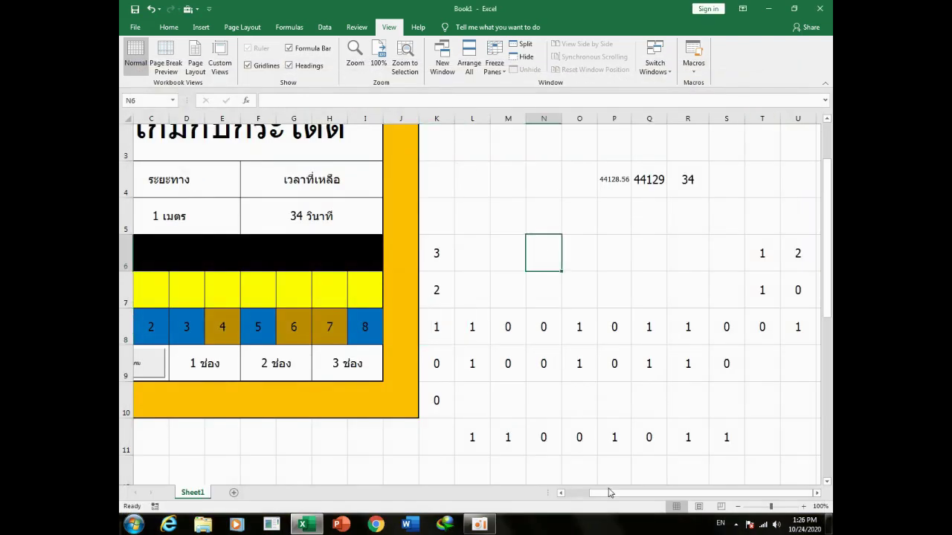
drag(626, 493, 467, 505)
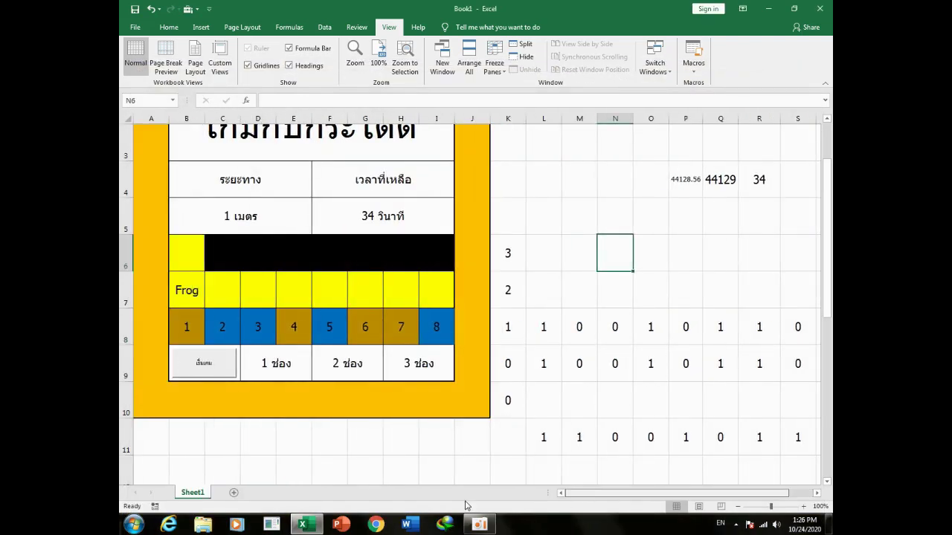
right_click(195, 365)
click(281, 365)
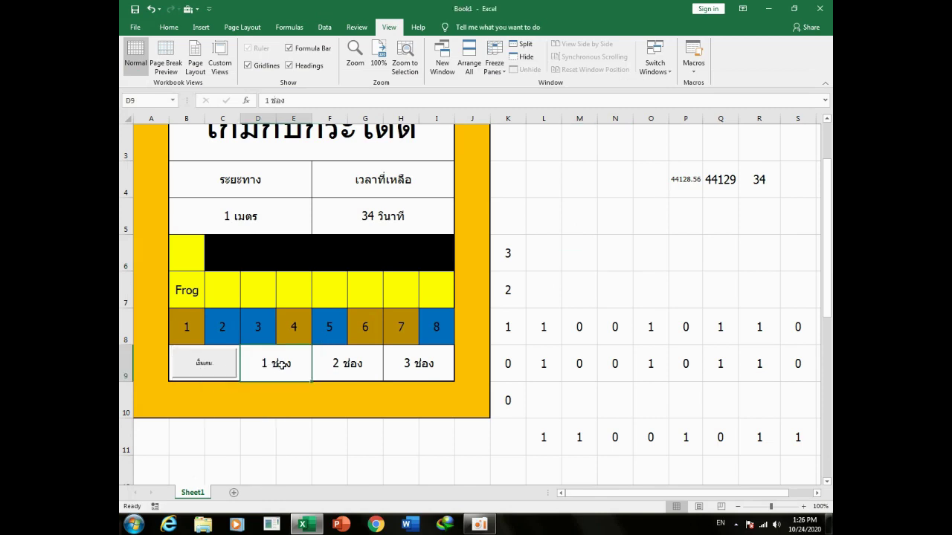
key(ctrl+v)
click(360, 369)
key(ctrl+v)
click(416, 368)
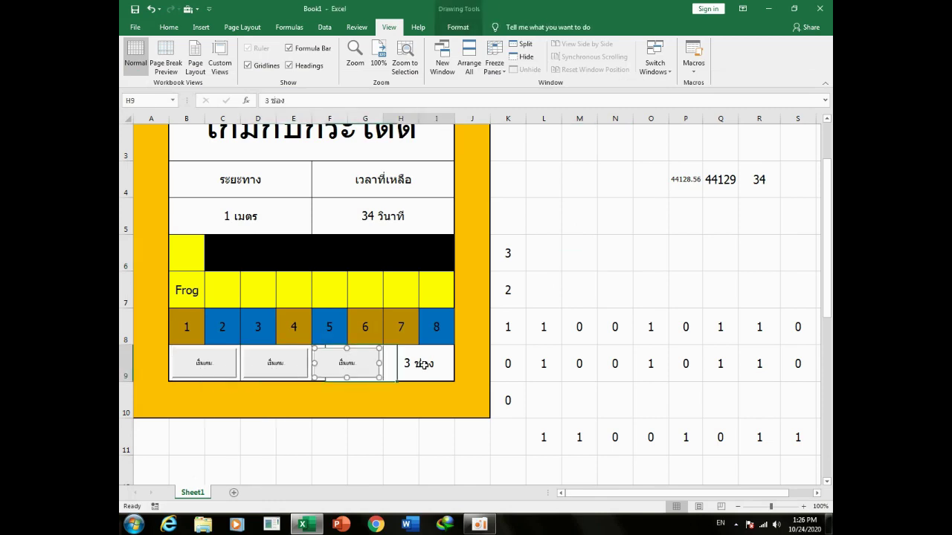
key(ctrl+v)
Relabel the D9 button copy as กระโดด 1 ช่อง
right_click(283, 367)
click(265, 362)
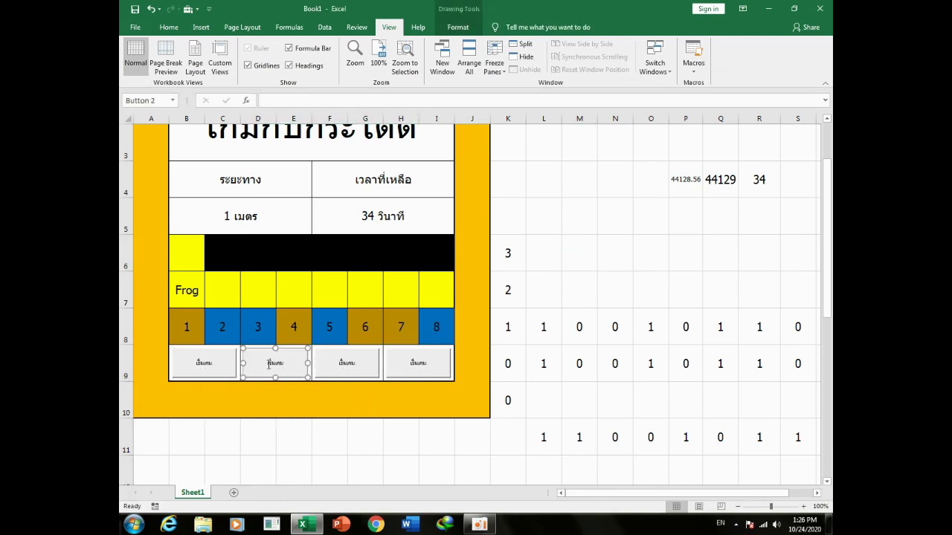
click(268, 364)
key(BackSpace)
key(BackSpace)
key(BackSpace)
text(กระ)
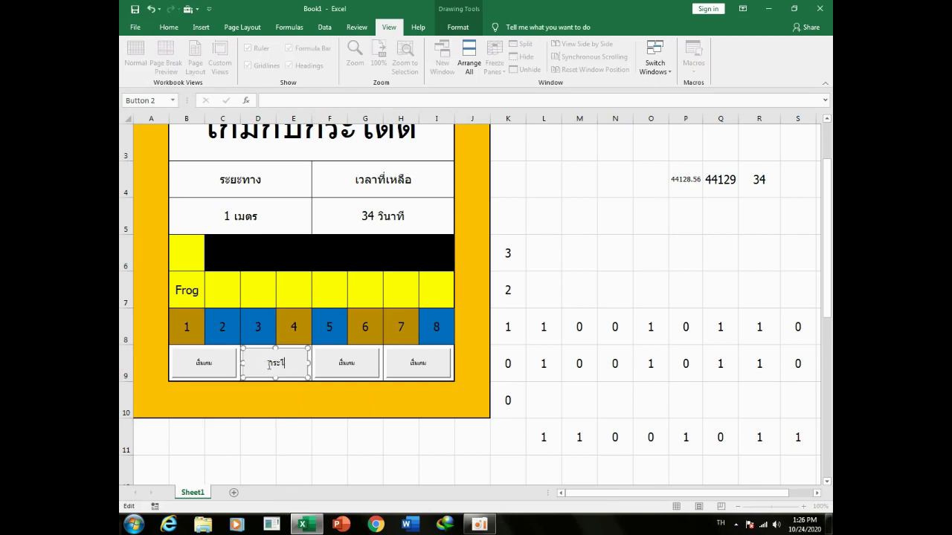
text(โดด 1)
text( ช่อง)
Relabel the other two copies as กระโดด 2 ช่อง and กระโดด 3 ช่อง
right_click(329, 366)
key(Escape)
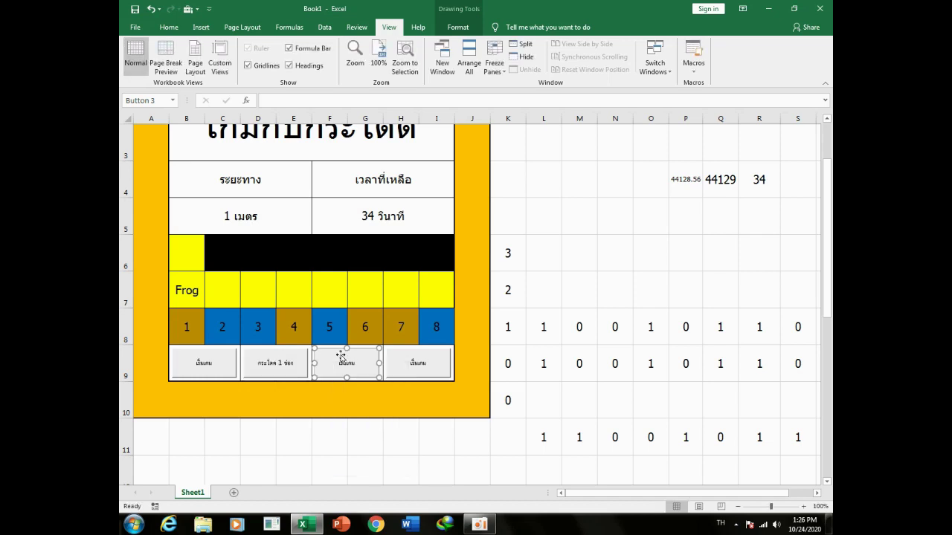
double_click(340, 365)
text(สุ่ม)
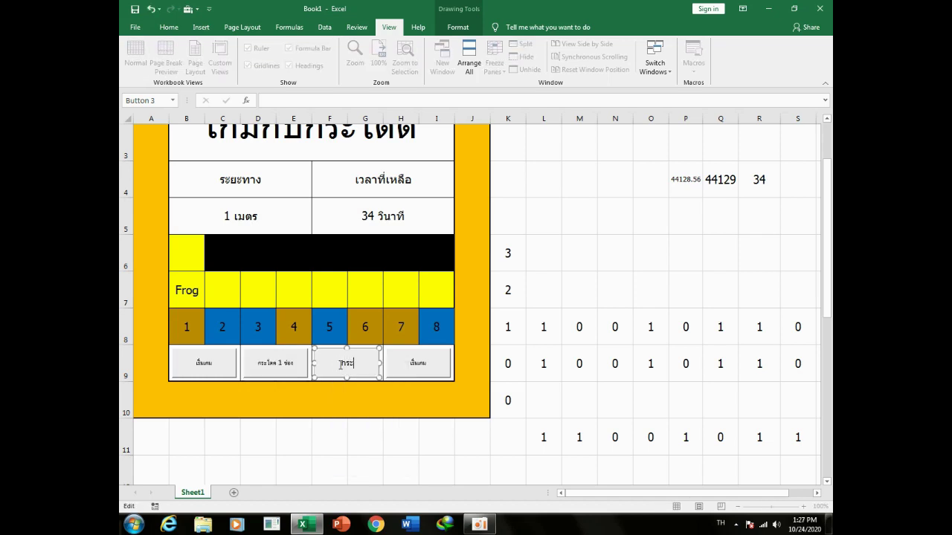
text(ด 2 ช่อง)
right_click(401, 372)
key(Escape)
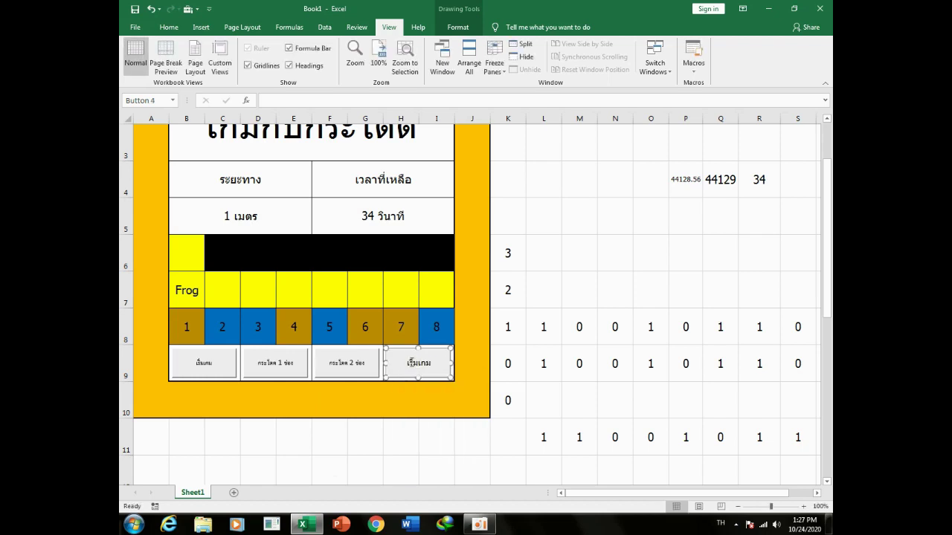
click(408, 363)
text(สุ่ม)
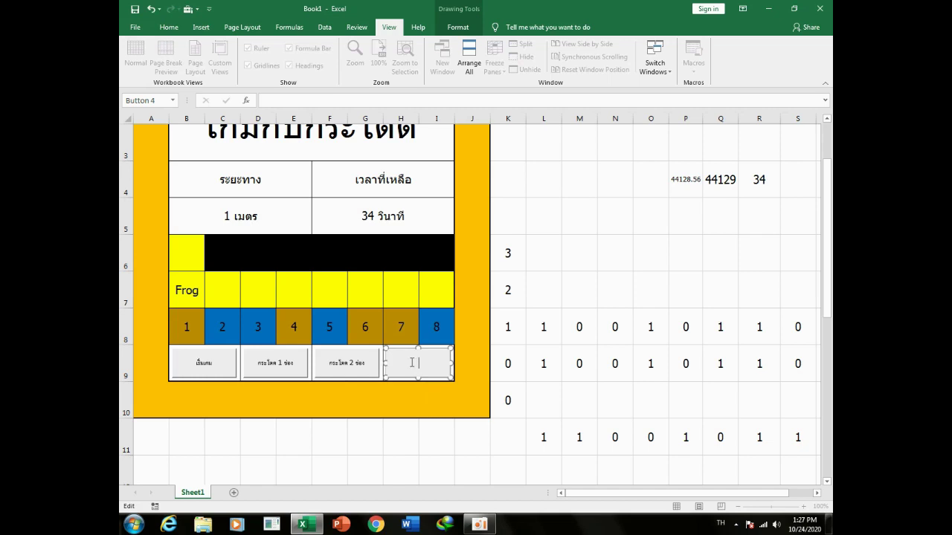
text(โดด )
text(3 ช่อง)
Assign macros step1, step2 and step3 to the three jump buttons respectively
click(386, 432)
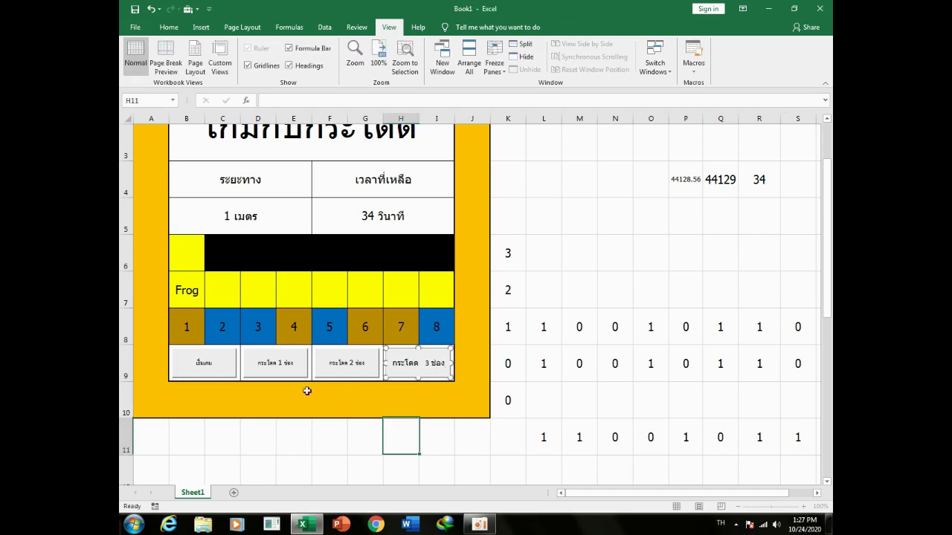
right_click(281, 365)
click(322, 455)
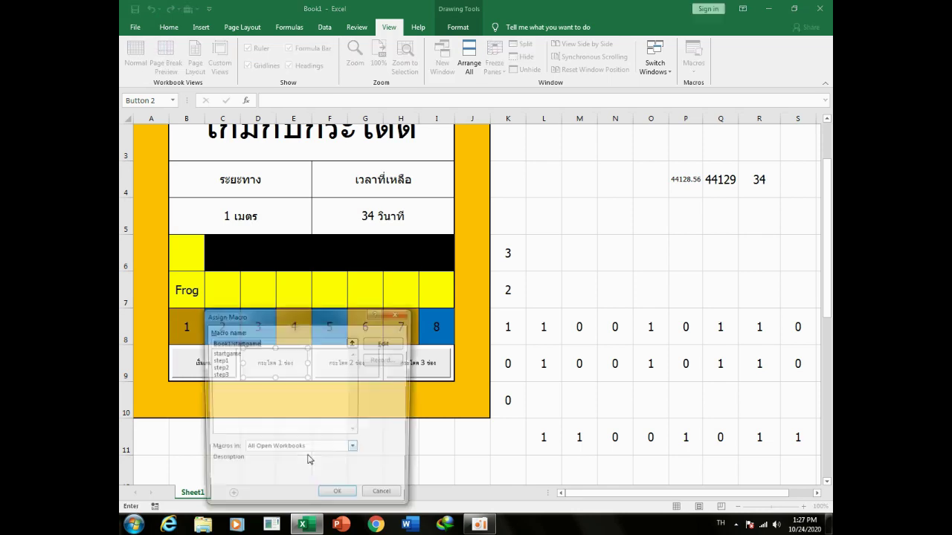
double_click(223, 363)
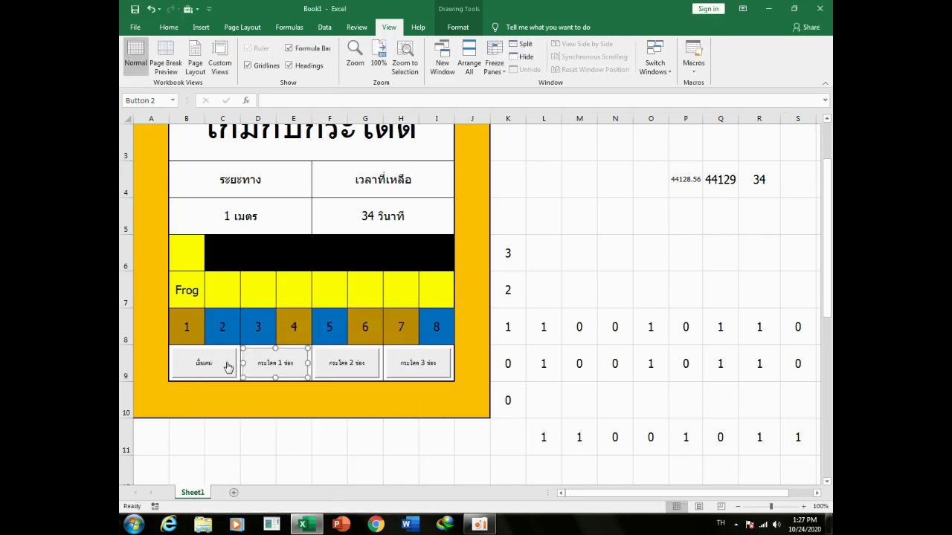
right_click(357, 365)
click(387, 452)
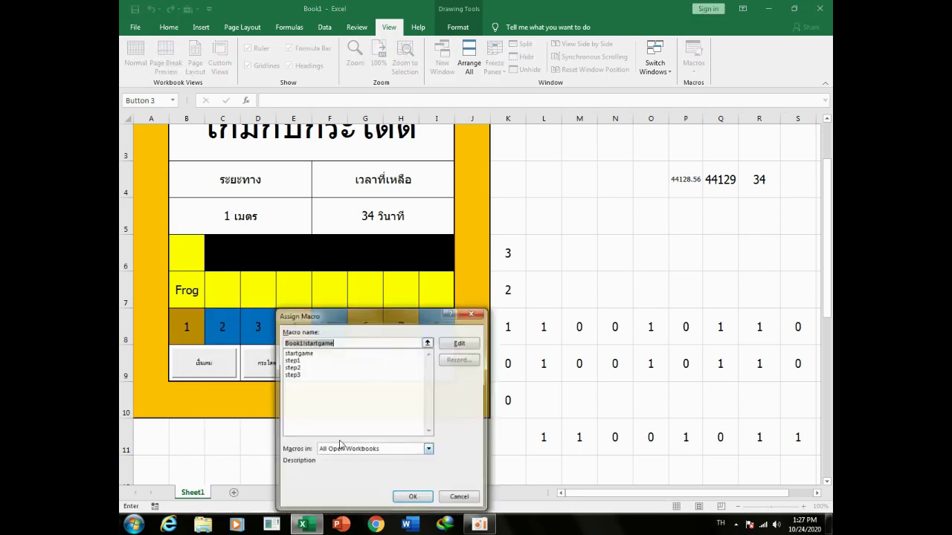
click(304, 368)
double_click(305, 368)
right_click(411, 355)
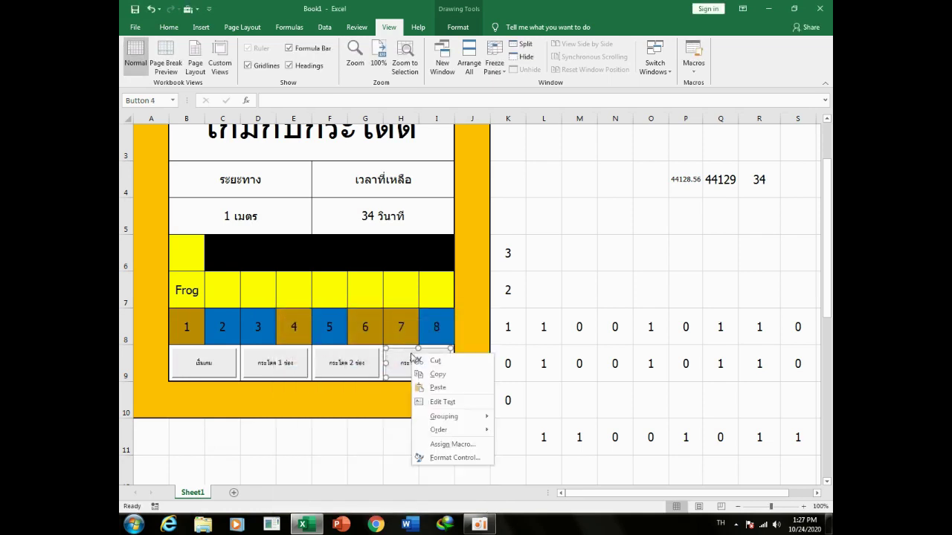
click(446, 443)
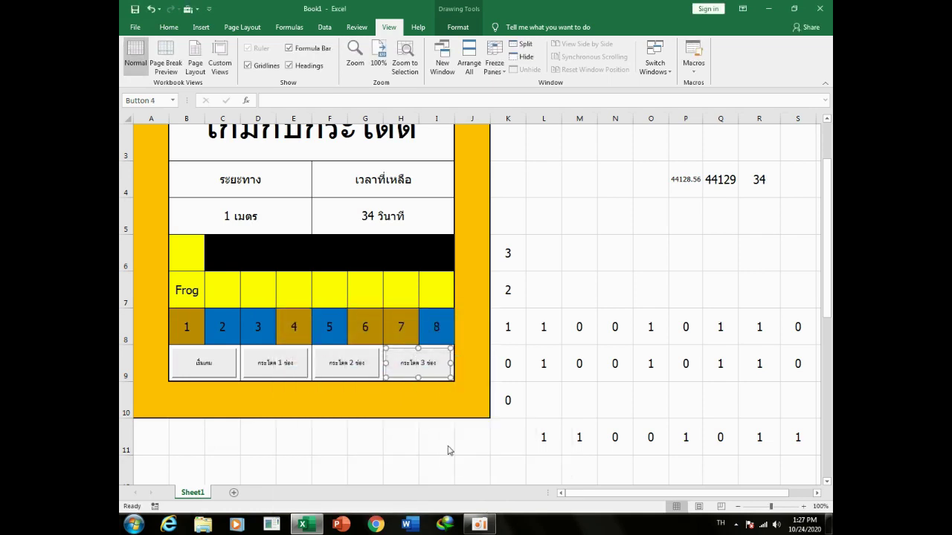
click(362, 375)
double_click(363, 376)
Select all four game buttons, from กระโดด 3 ช่อง back to เริ่มเกม
click(368, 428)
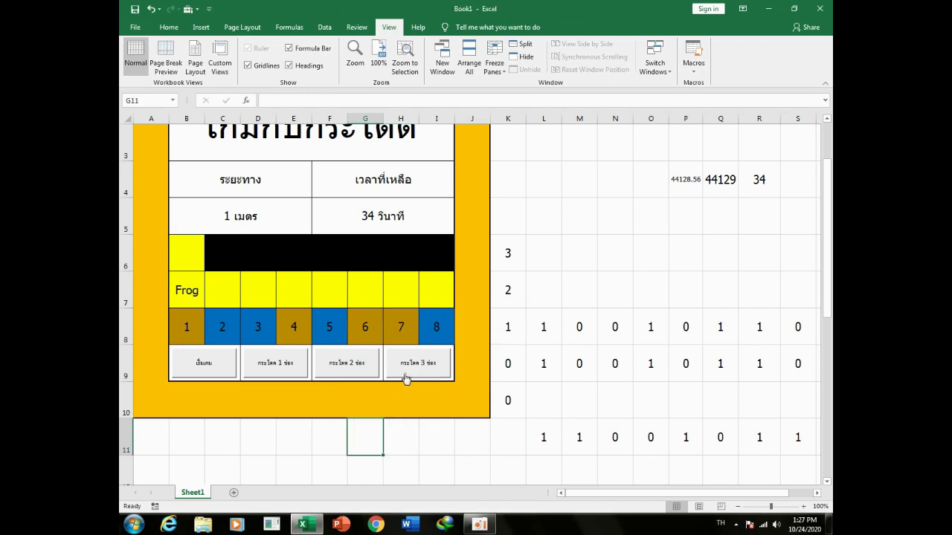
ctrl+click(407, 373)
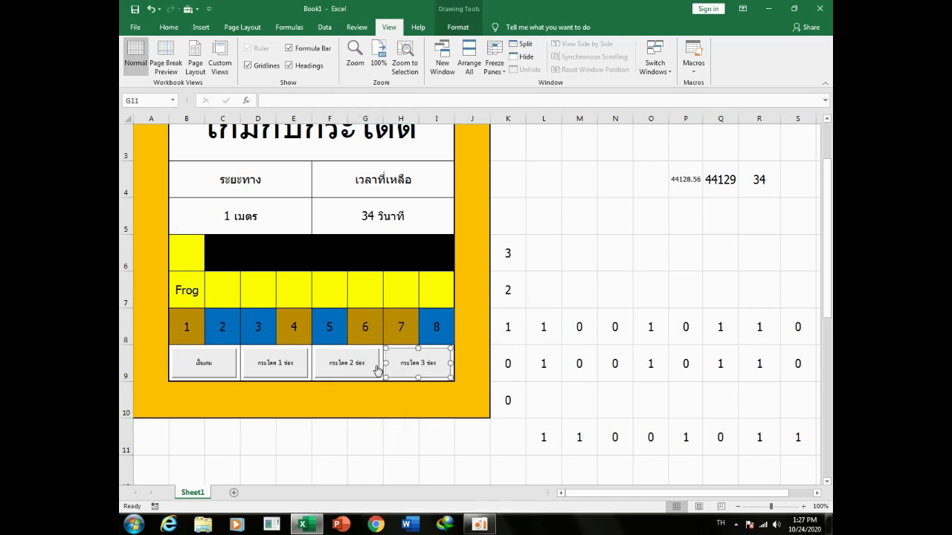
ctrl+click(352, 368)
ctrl+click(281, 366)
ctrl+click(206, 362)
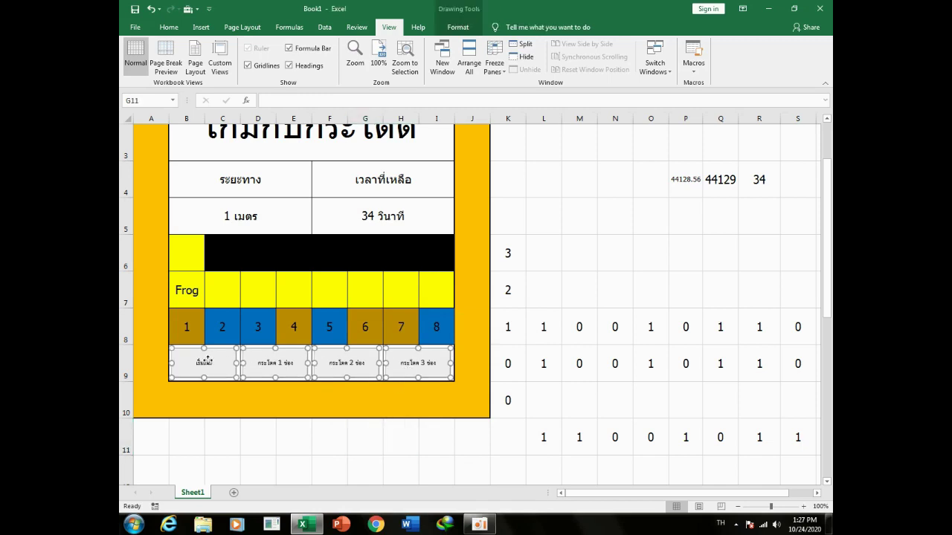
Set the four button captions to Tahoma at size 12 so each fits on one line
click(168, 27)
click(208, 49)
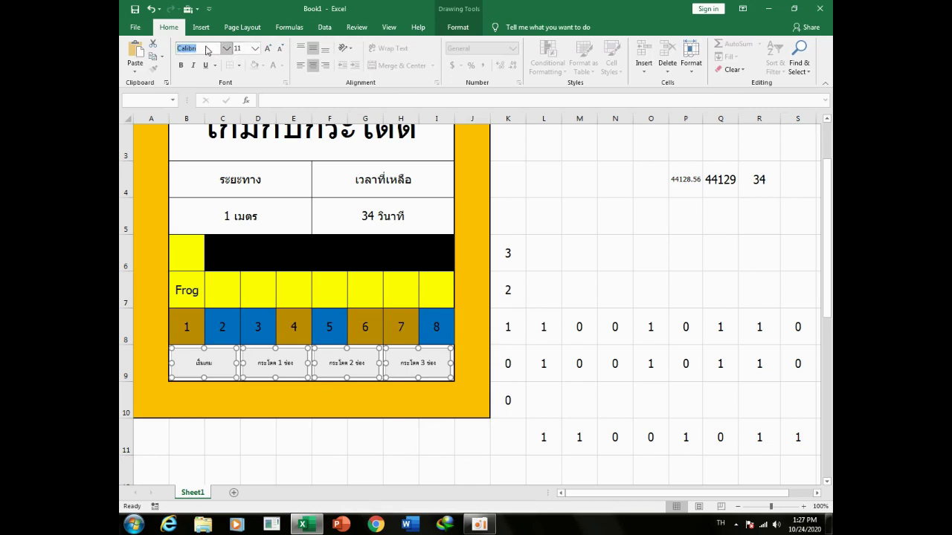
key(grave)
text(Tahoma)
key(Return)
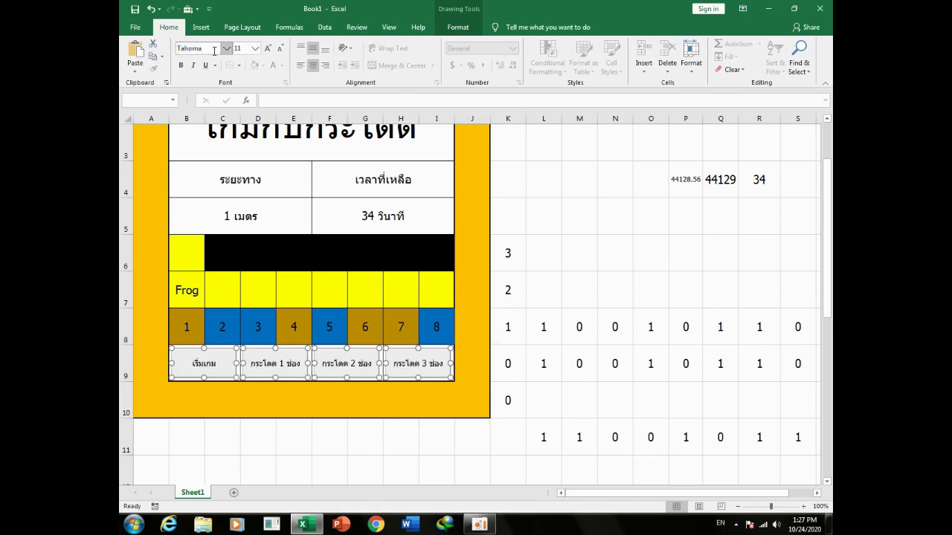
click(268, 49)
click(268, 49)
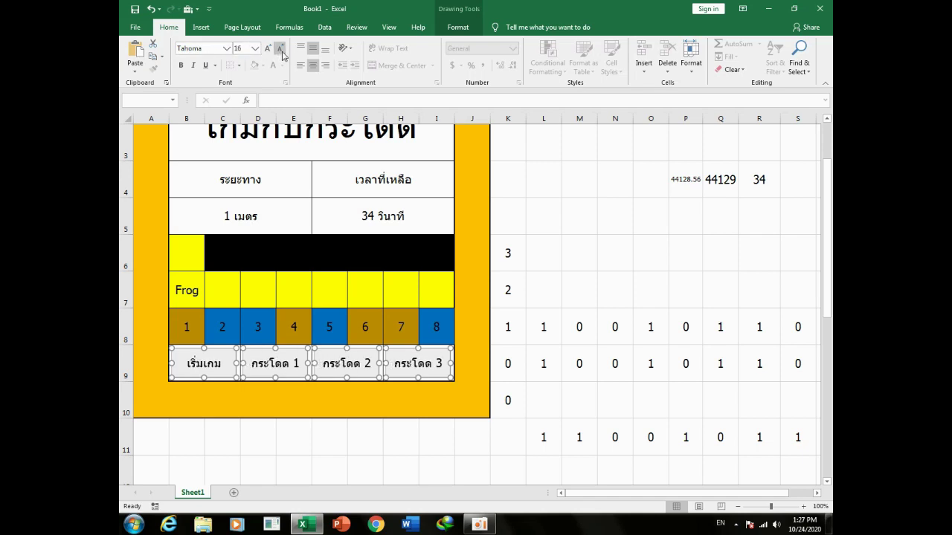
click(282, 50)
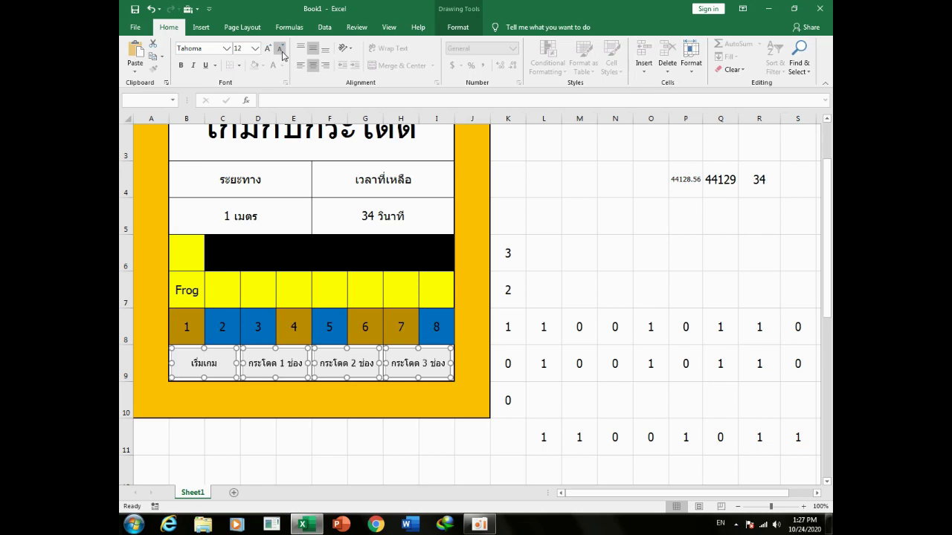
click(356, 430)
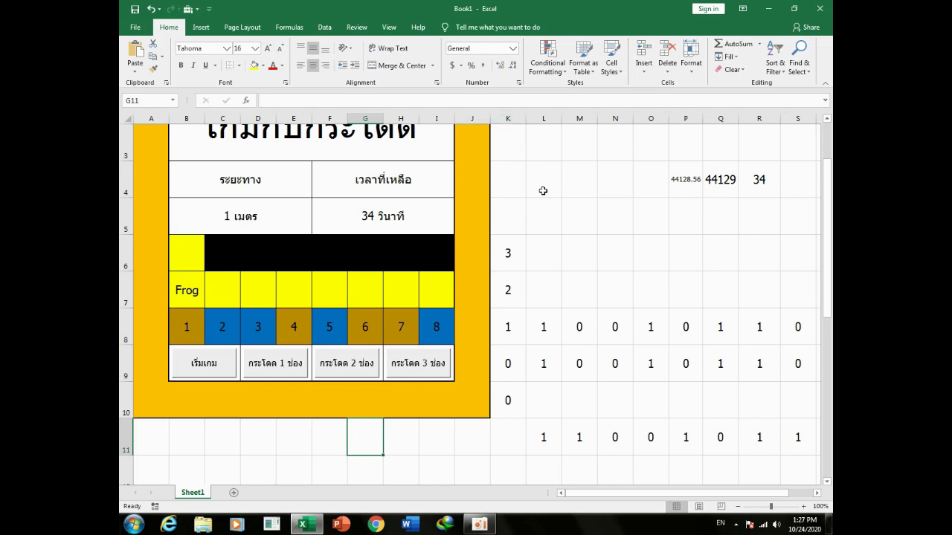
Fill the game title cell B2 light blue
click(372, 150)
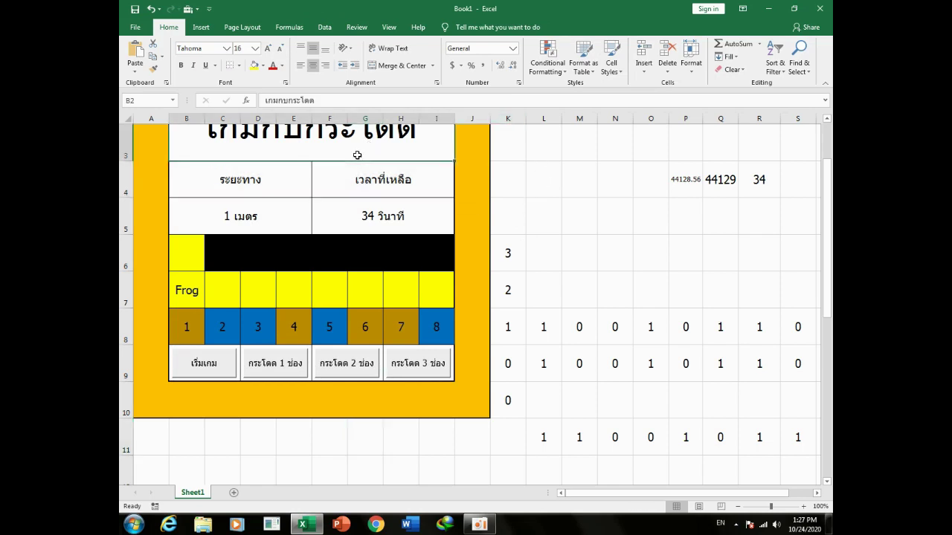
click(262, 65)
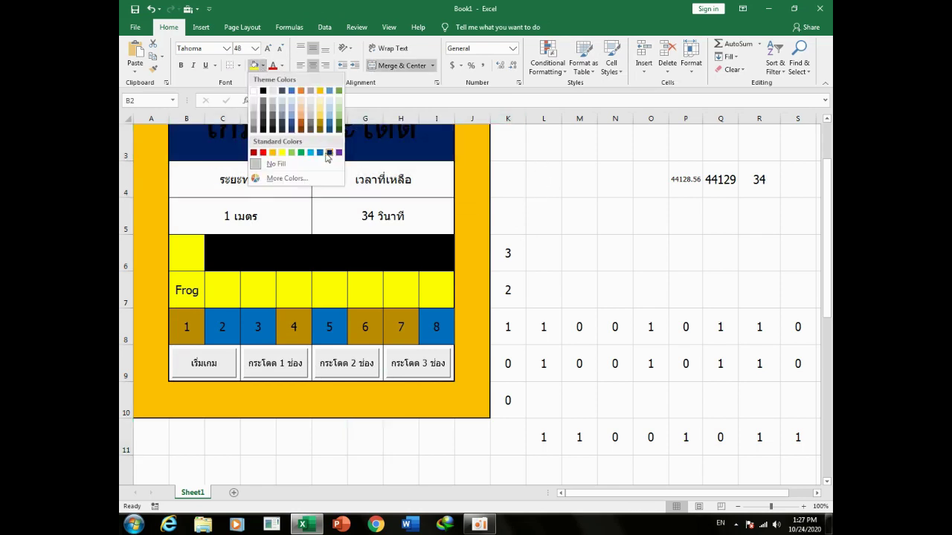
click(310, 153)
scroll(272, 246, up, 1)
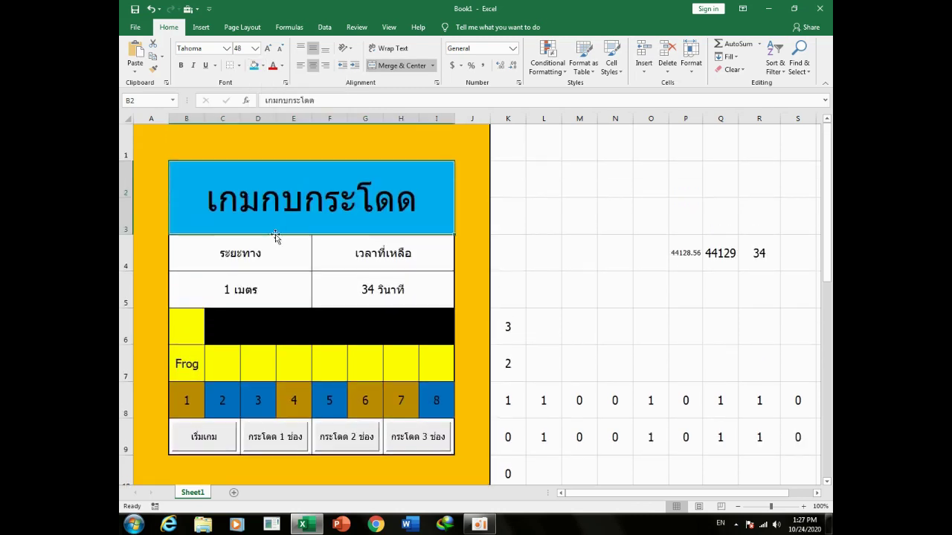
Fill the distance cells B4:B5 Gold Darker 25%
click(272, 268)
drag(273, 270, 272, 290)
click(262, 65)
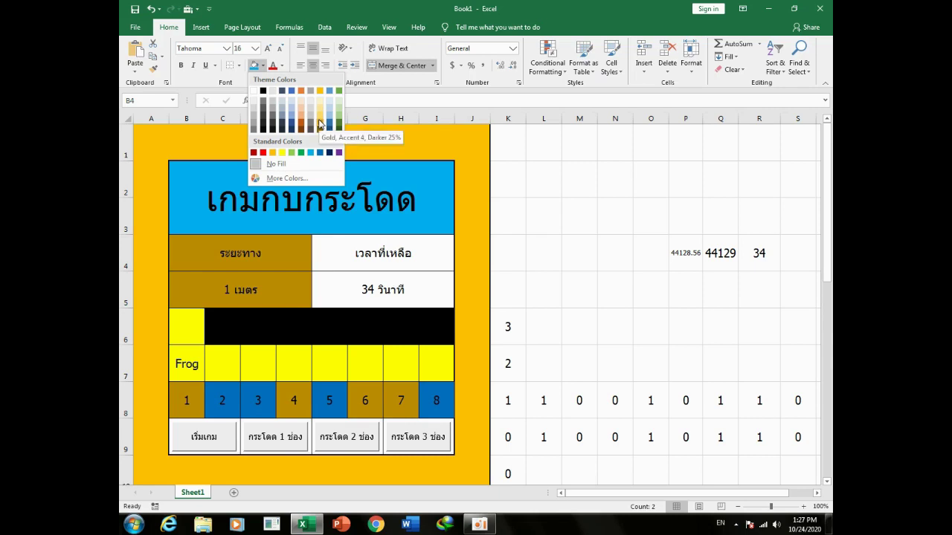
click(320, 120)
Fill the remaining-time cells F4:F5 light gold
drag(349, 256, 349, 290)
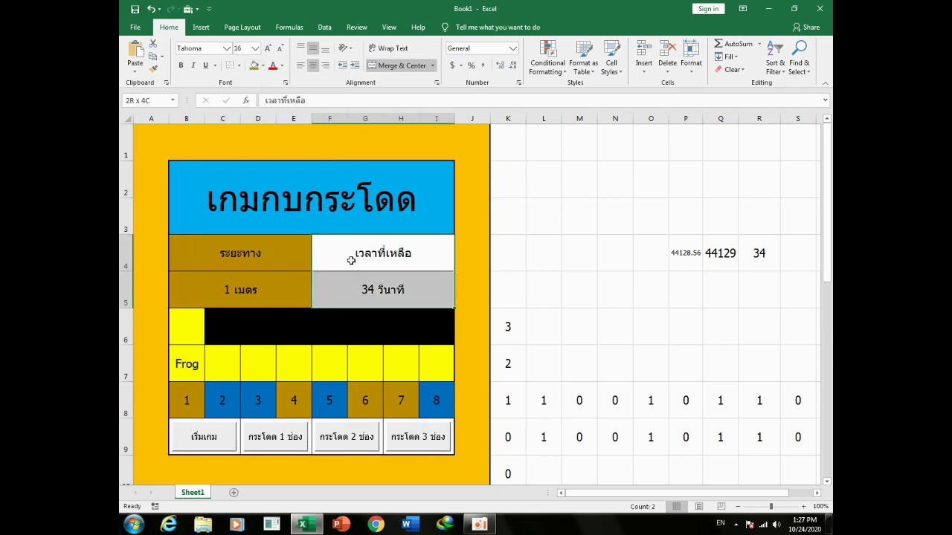
click(262, 66)
click(319, 111)
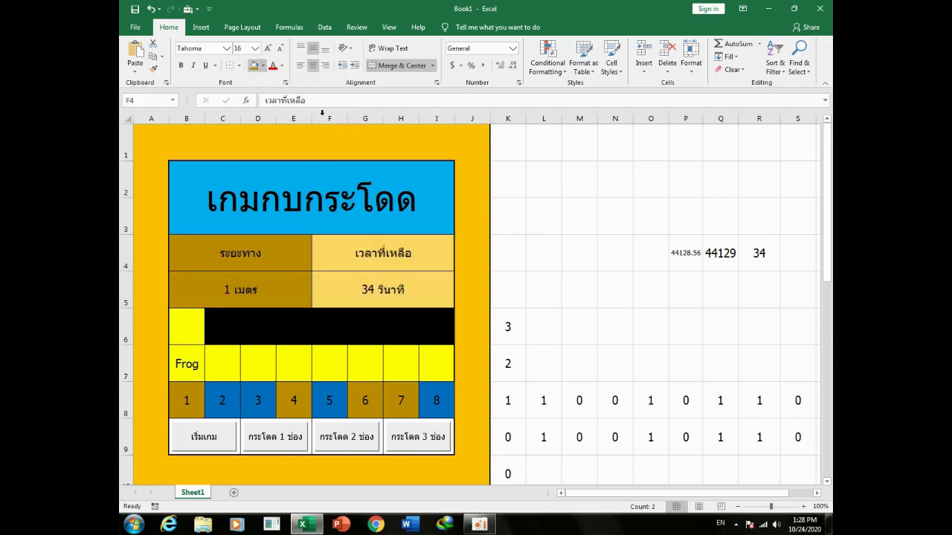
click(577, 217)
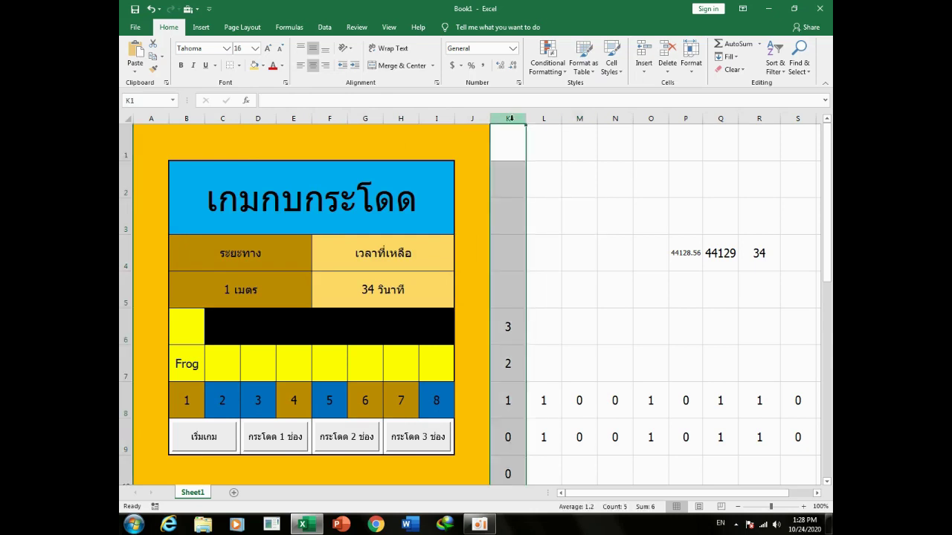
click(535, 224)
Fill the button row B9:I9 black
click(170, 454)
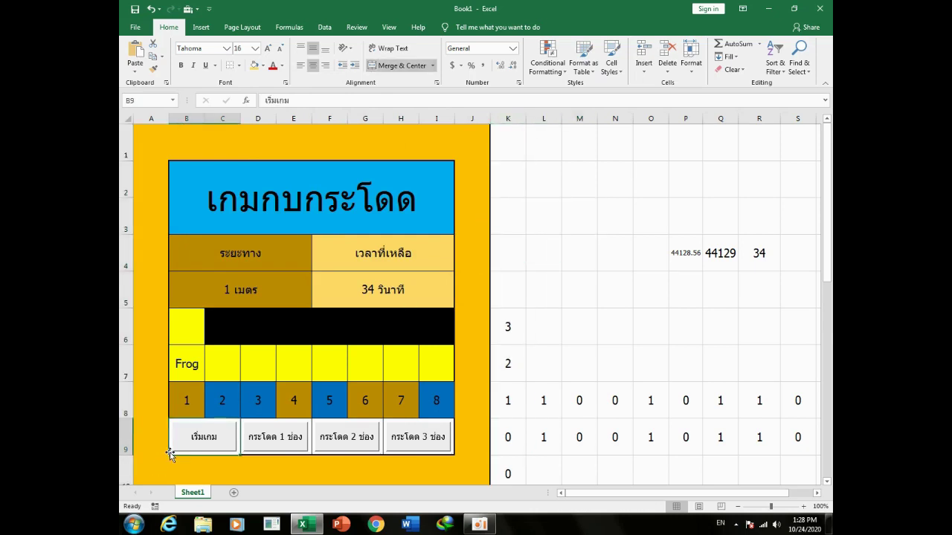
key(shift+Right)
key(shift+Right)
key(shift+Right)
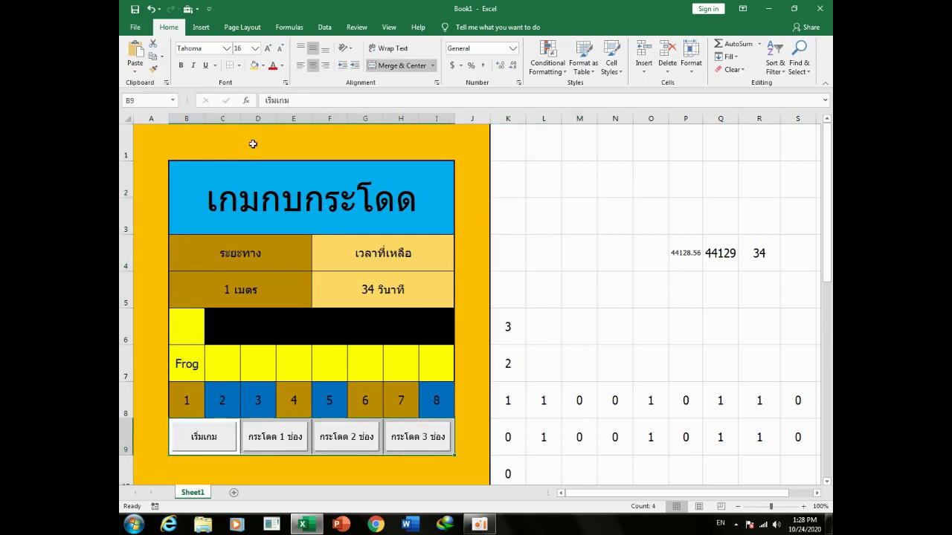
click(266, 65)
click(264, 93)
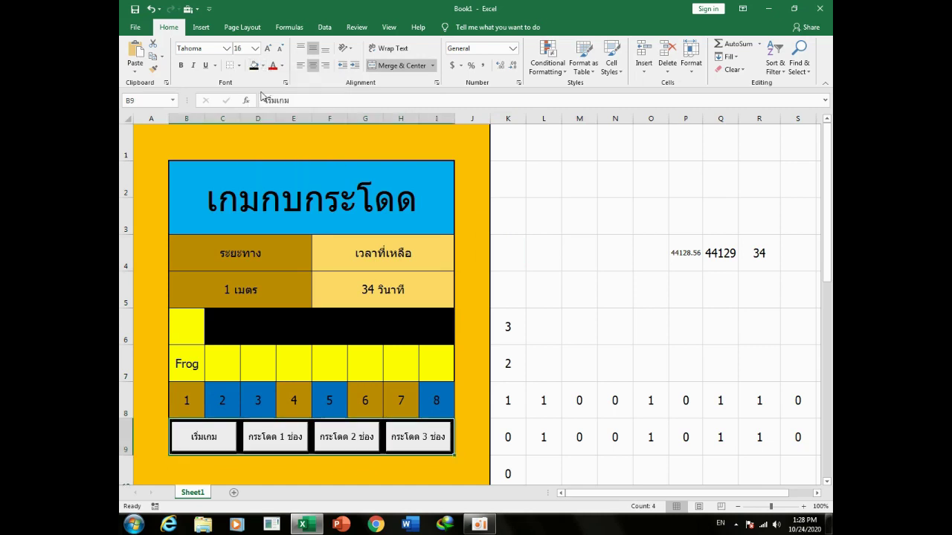
click(342, 266)
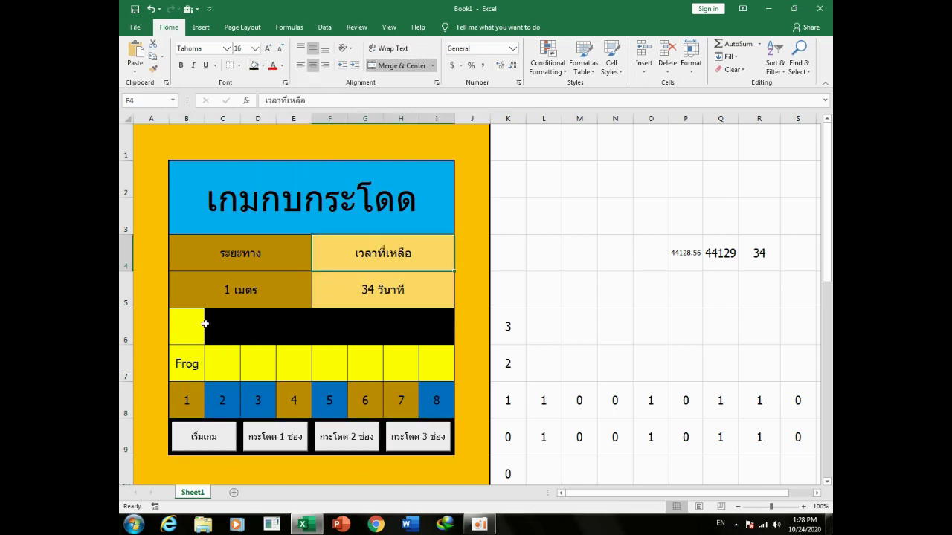
Add an Equal To 'Frog' highlight rule with a custom green fill to B6:B7
drag(186, 325, 187, 363)
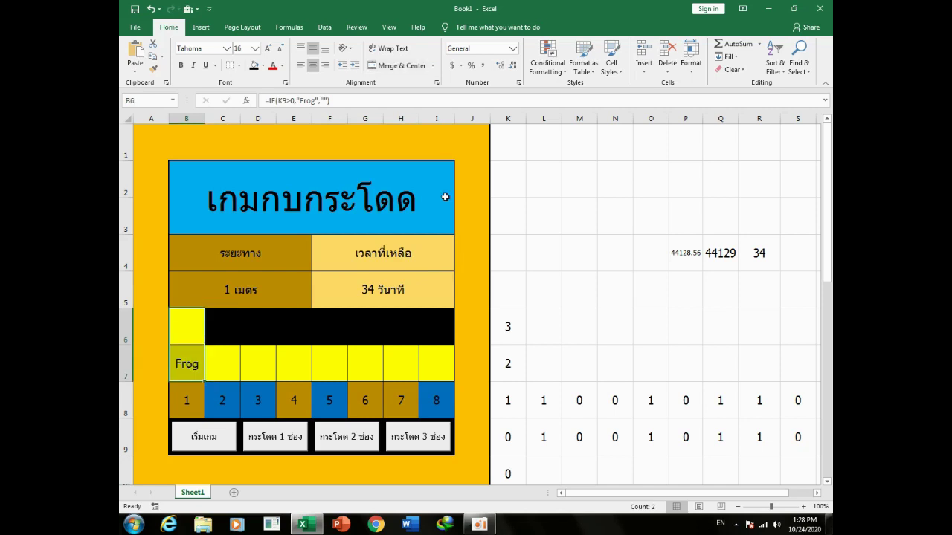
click(556, 59)
mouse_move(580, 90)
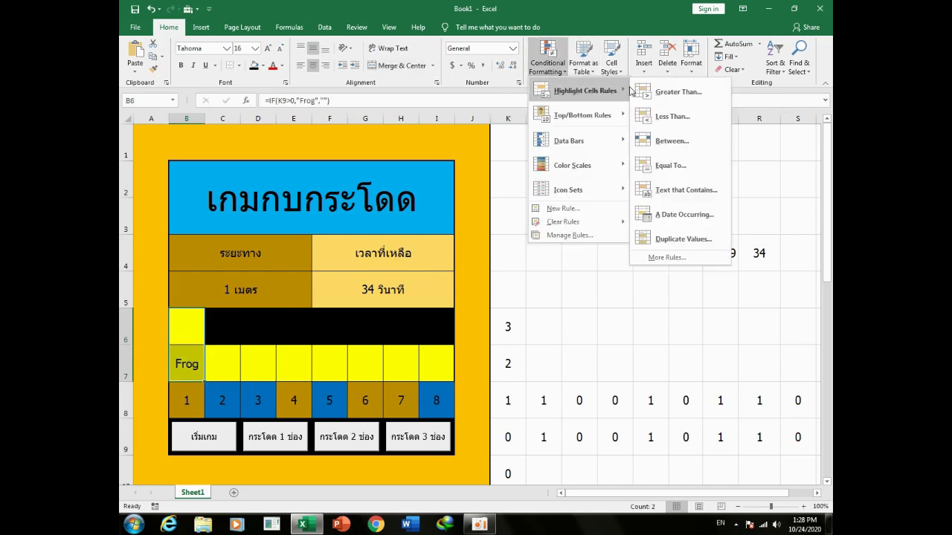
click(666, 166)
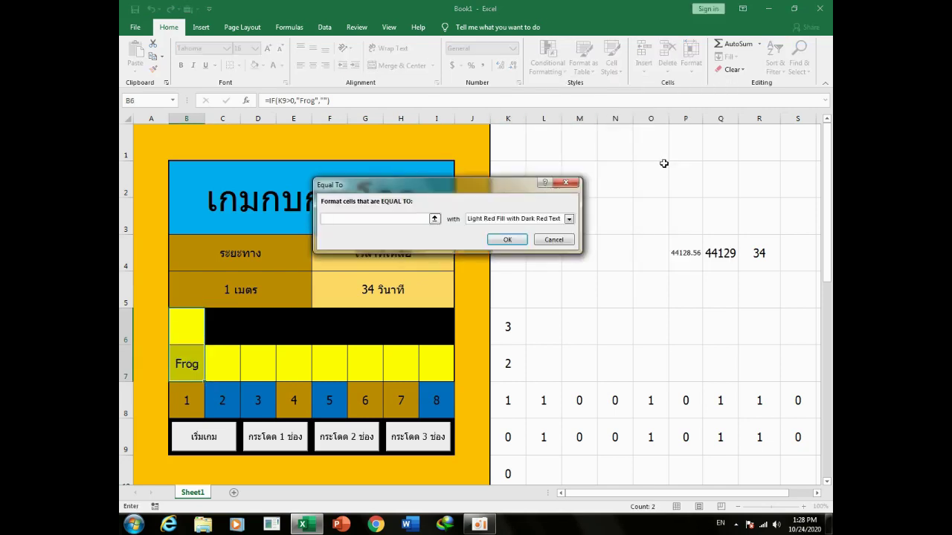
click(569, 219)
click(493, 270)
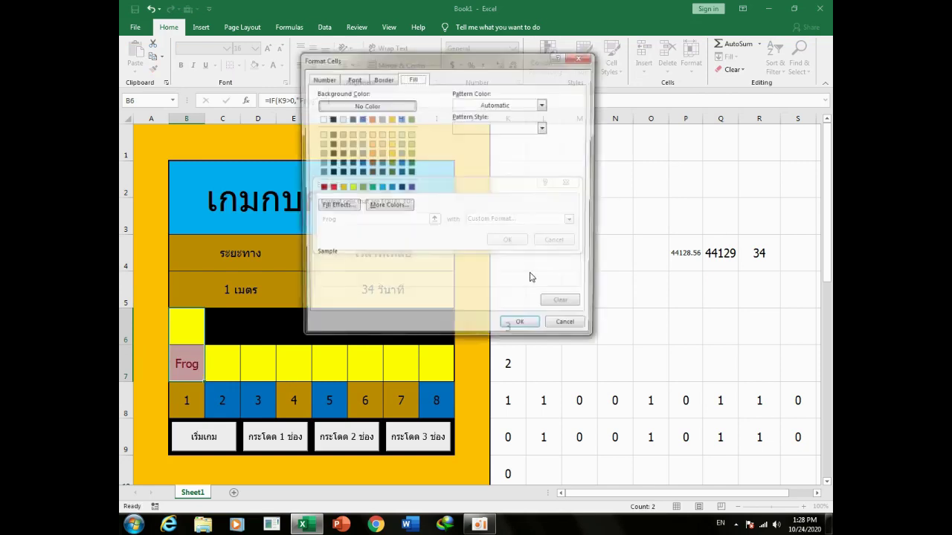
click(370, 187)
click(521, 328)
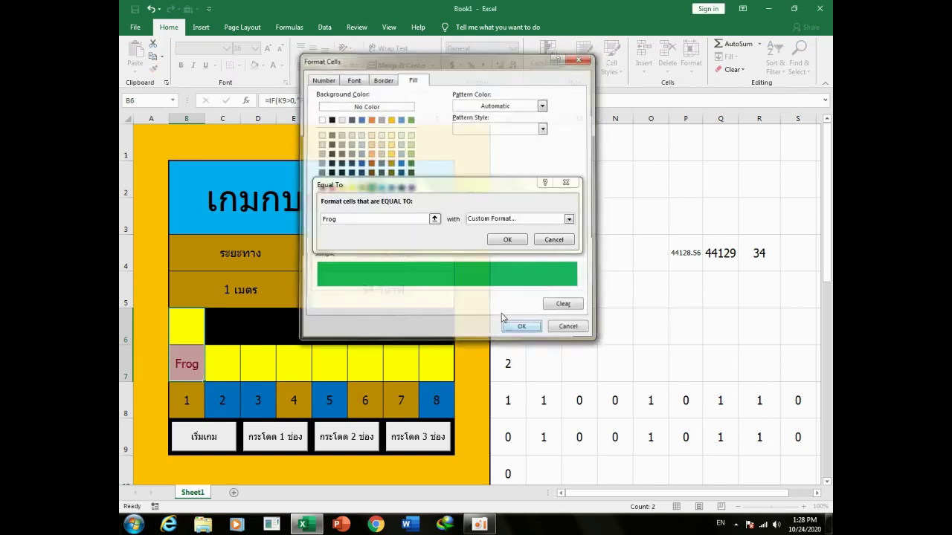
click(507, 239)
click(554, 283)
click(589, 281)
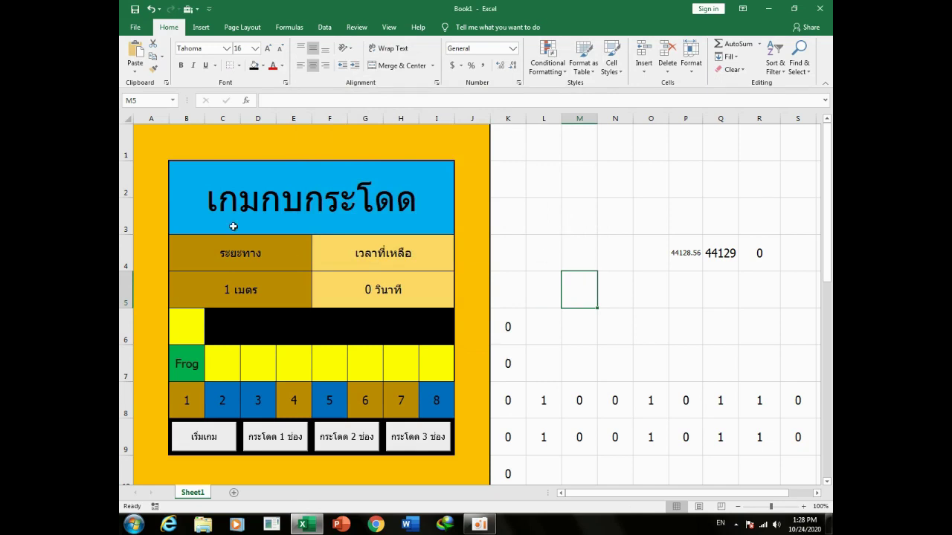
Select the board's border cells and create the formula rule =or($R$4=0,and($K$9=0,$L$9=0))
drag(149, 148, 156, 476)
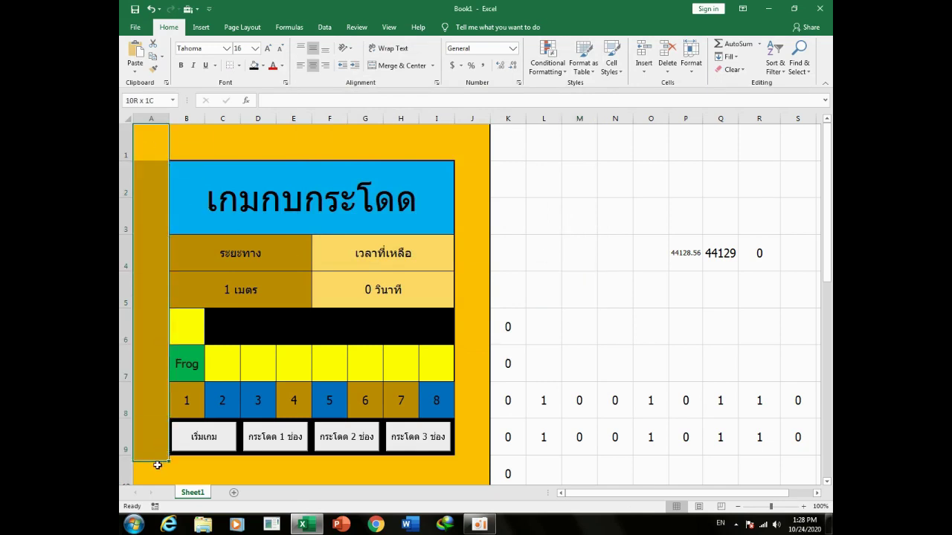
mouse_move(186, 145)
ctrl+mouse_down()
mouse_move(442, 142)
mouse_move(478, 368)
mouse_move(474, 446)
mouse_move(202, 478)
mouse_move(210, 465)
ctrl+mouse_up()
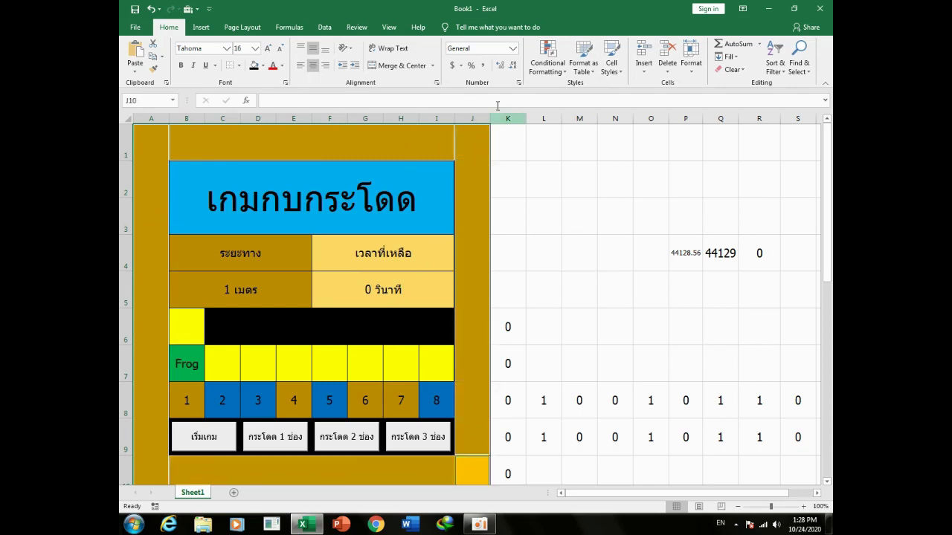
click(547, 55)
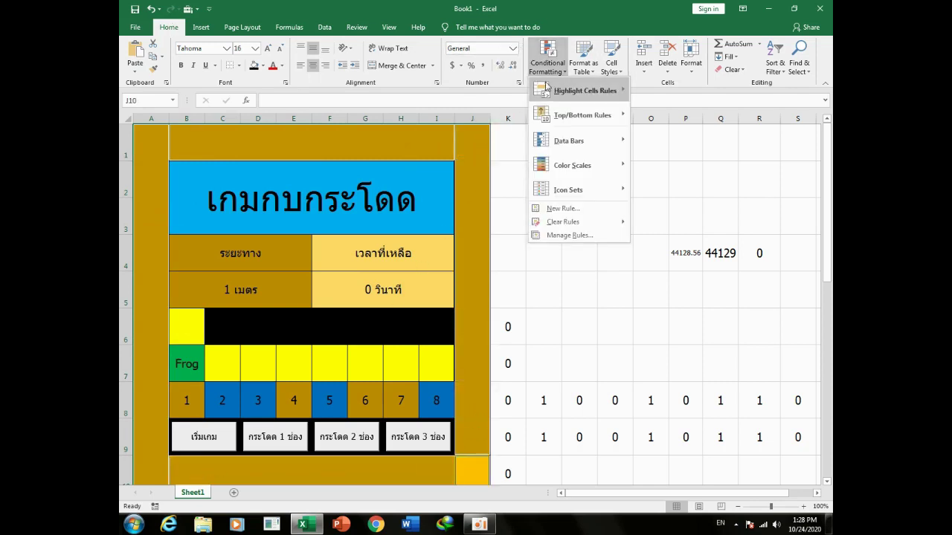
click(562, 208)
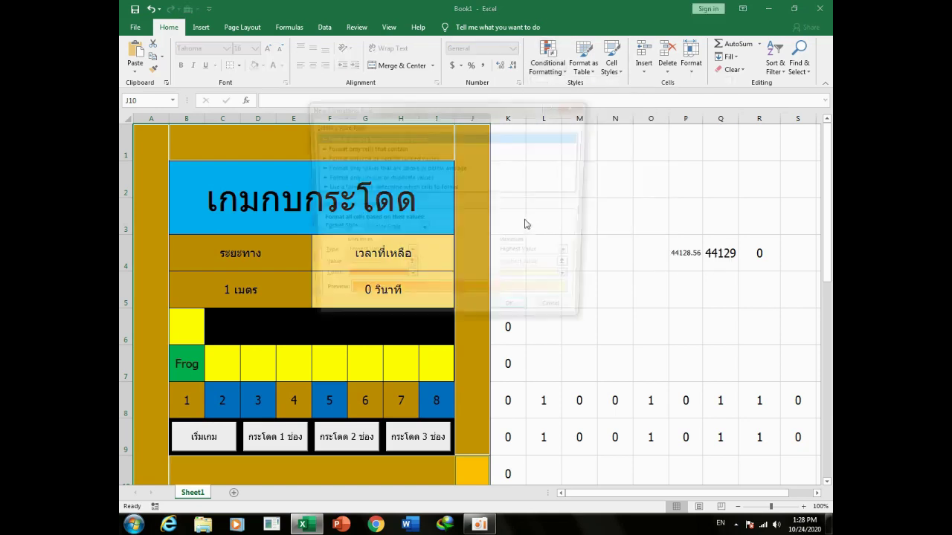
click(446, 189)
click(495, 233)
text(=or()
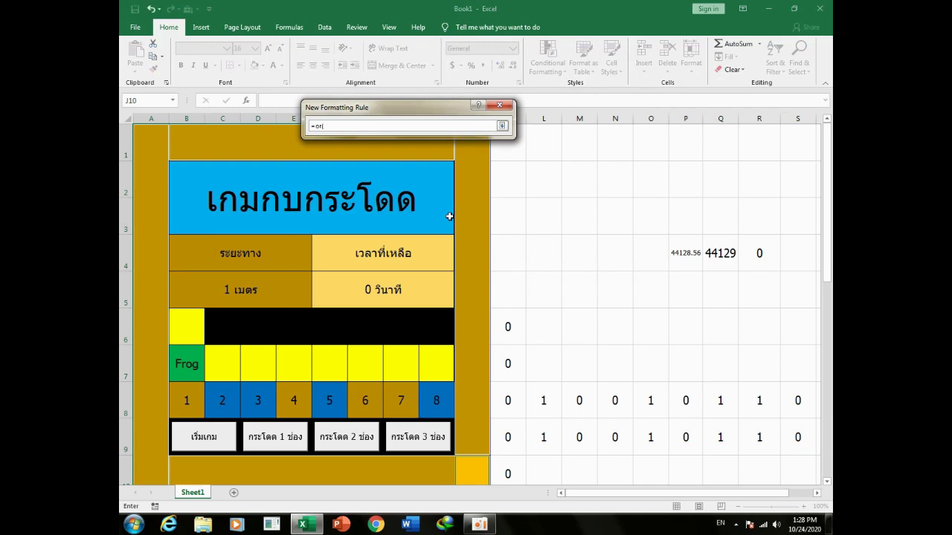
click(752, 254)
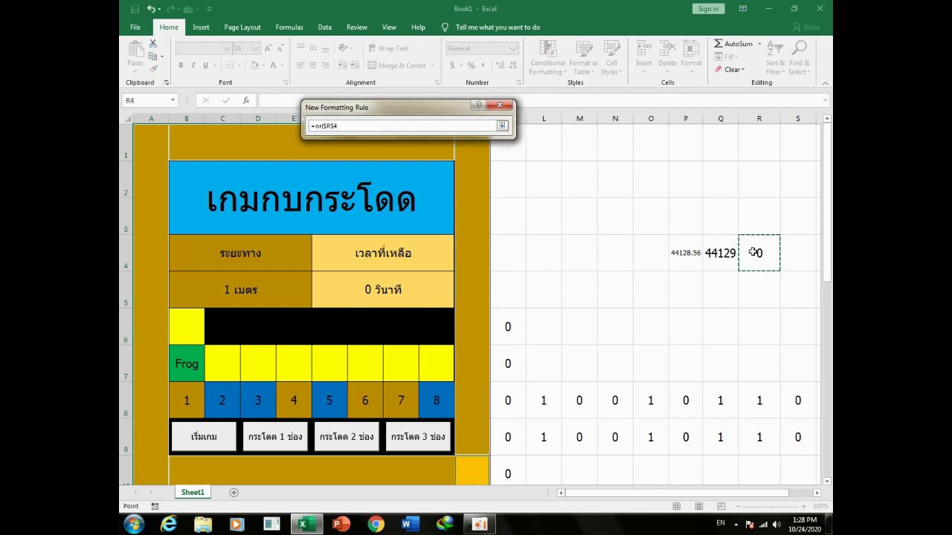
text(=0,and()
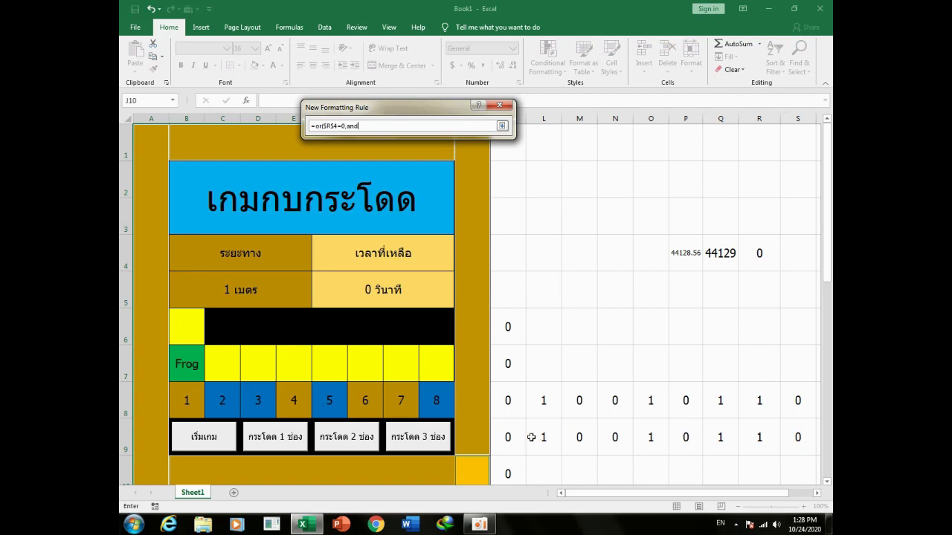
click(506, 437)
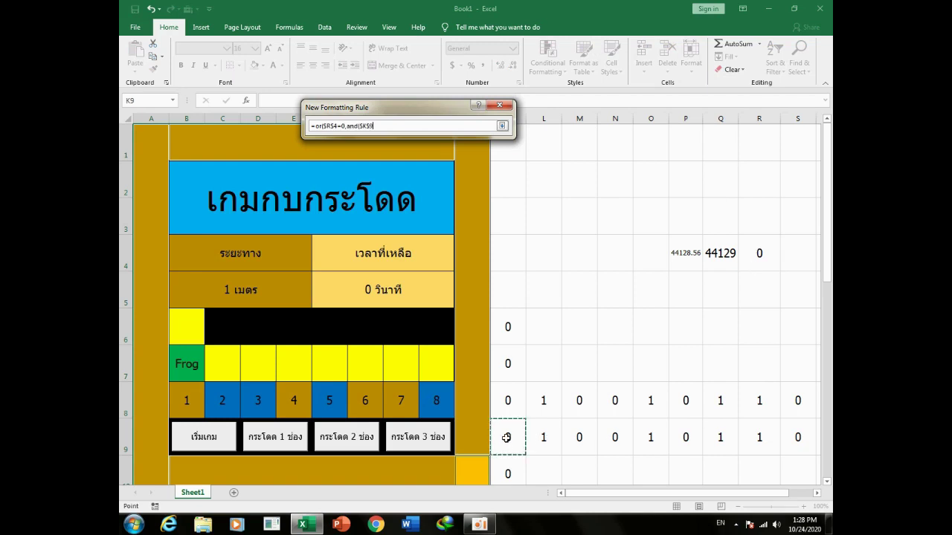
text(=0,)
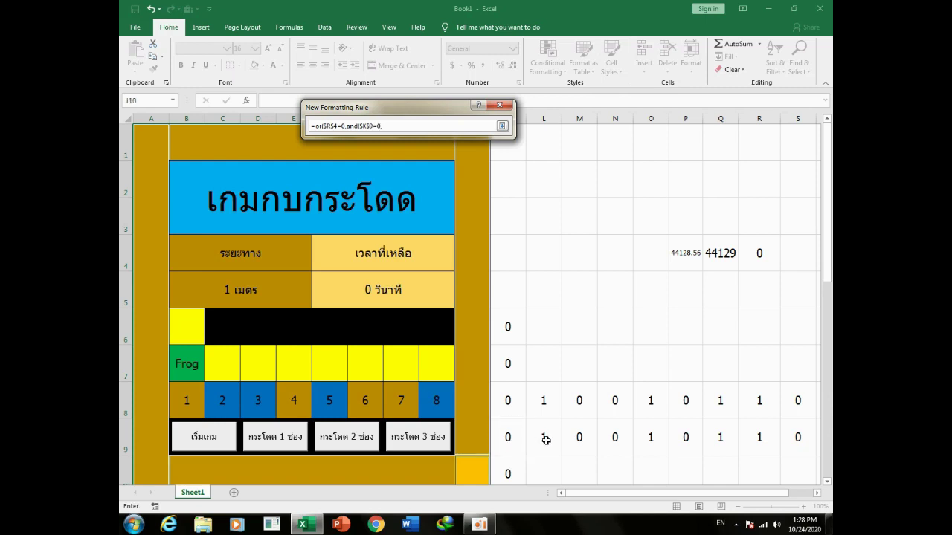
click(545, 439)
text(=0)
text())
Give the border rule a red fill and apply it
click(503, 126)
click(491, 270)
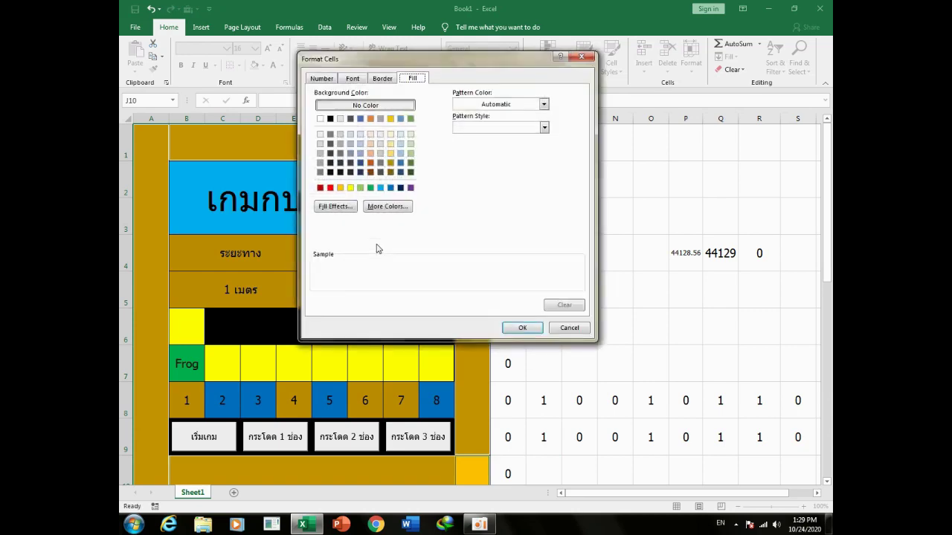
click(330, 188)
click(522, 328)
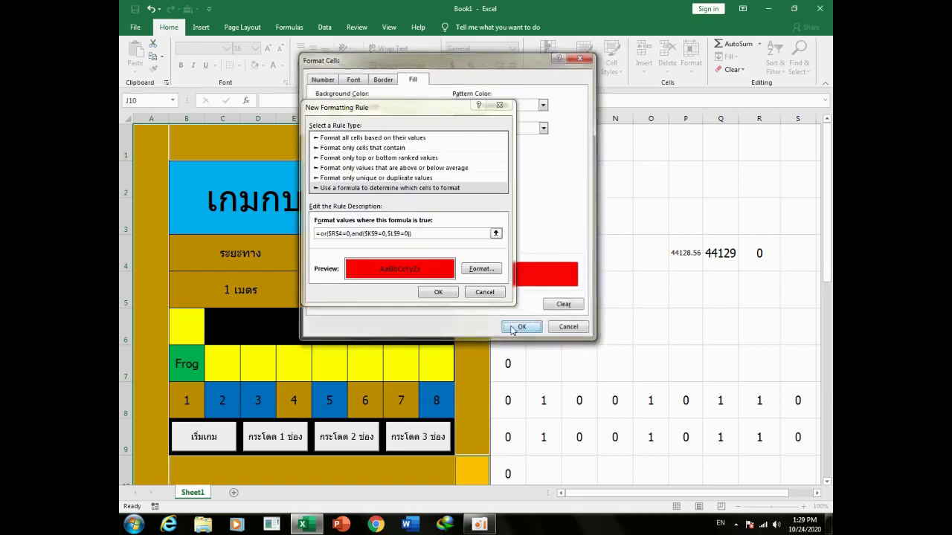
click(439, 290)
click(602, 262)
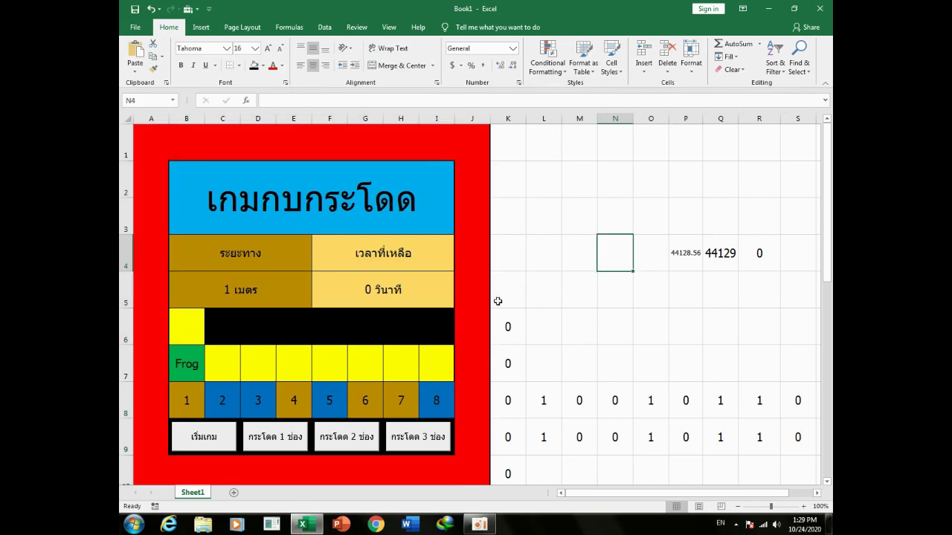
click(512, 120)
Hide every column from K to the end of the sheet
key(ctrl+shift+Right)
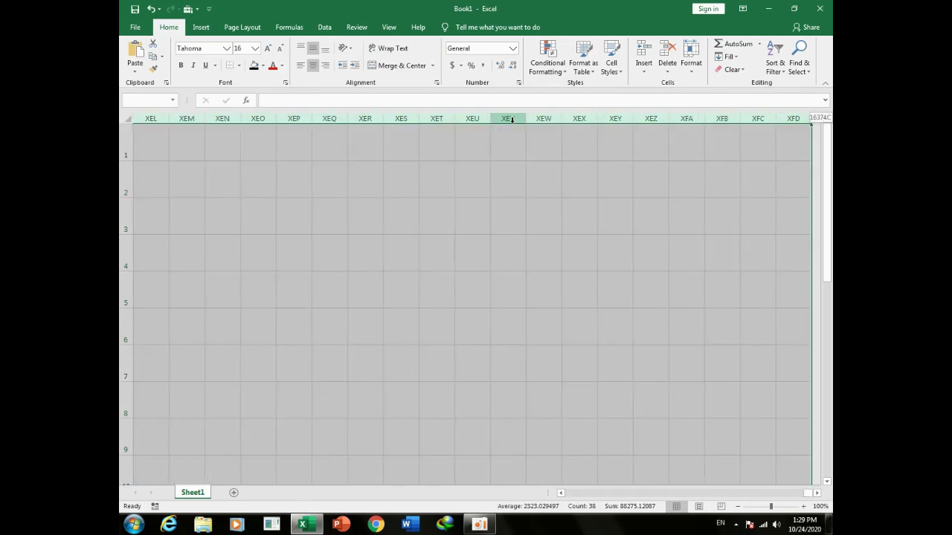
click(693, 75)
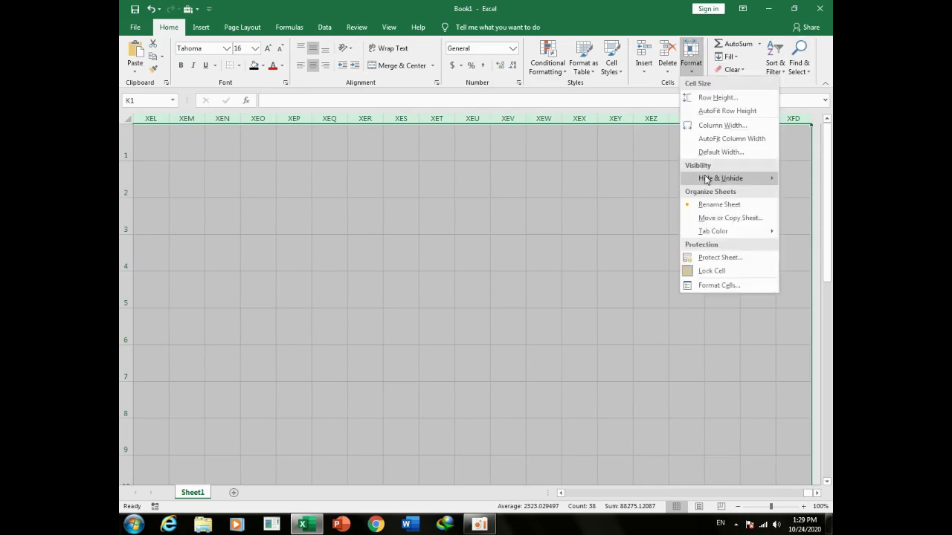
mouse_move(706, 178)
click(649, 194)
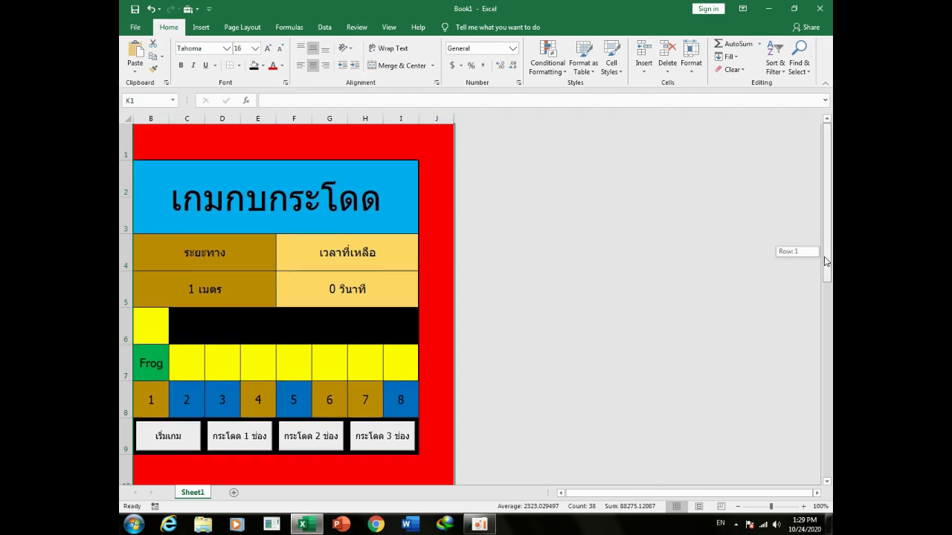
drag(827, 257, 827, 292)
Hide all rows from 11 downward and collapse the ribbon
click(126, 441)
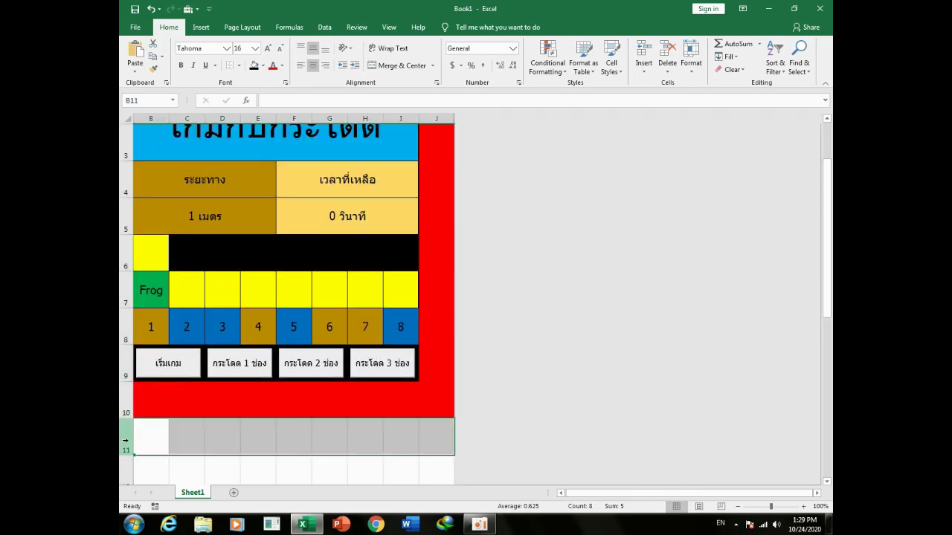
key(ctrl+shift+Down)
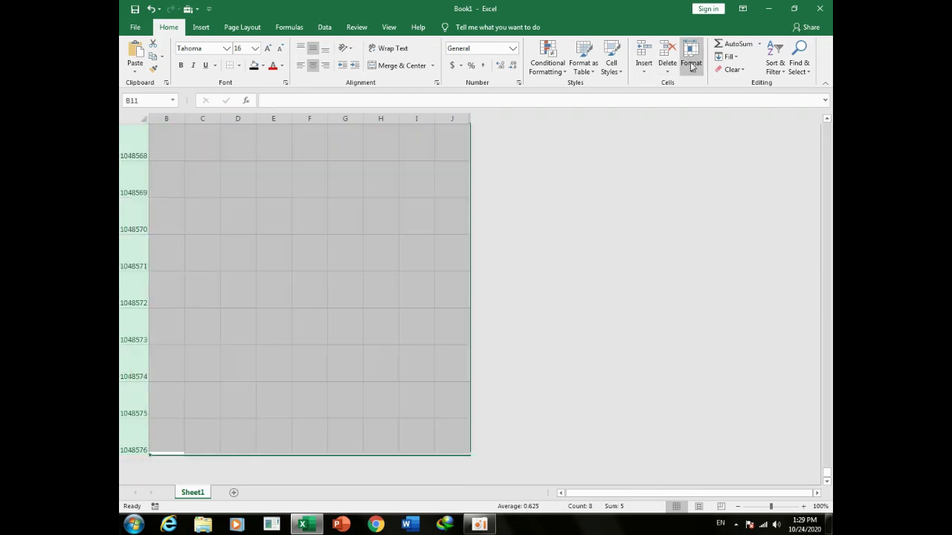
click(691, 59)
mouse_move(709, 181)
click(638, 180)
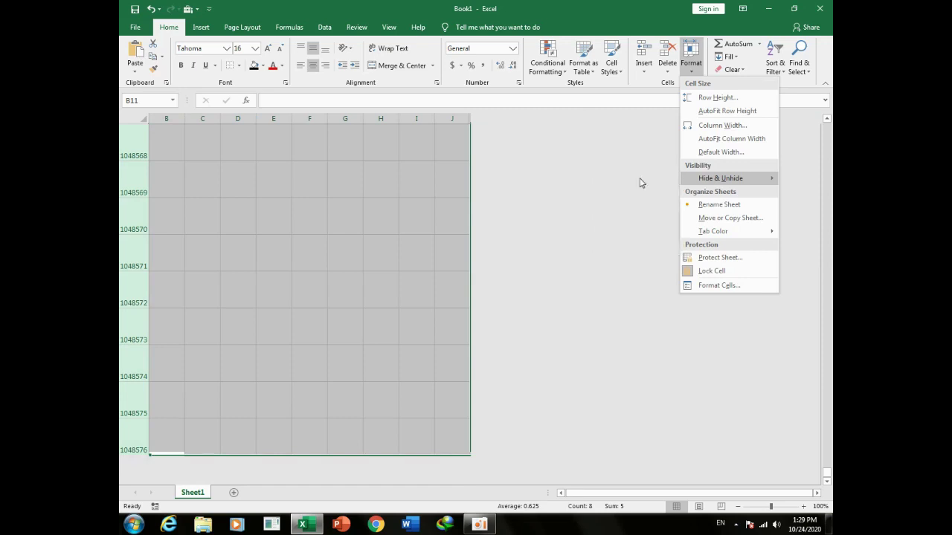
drag(829, 320, 828, 314)
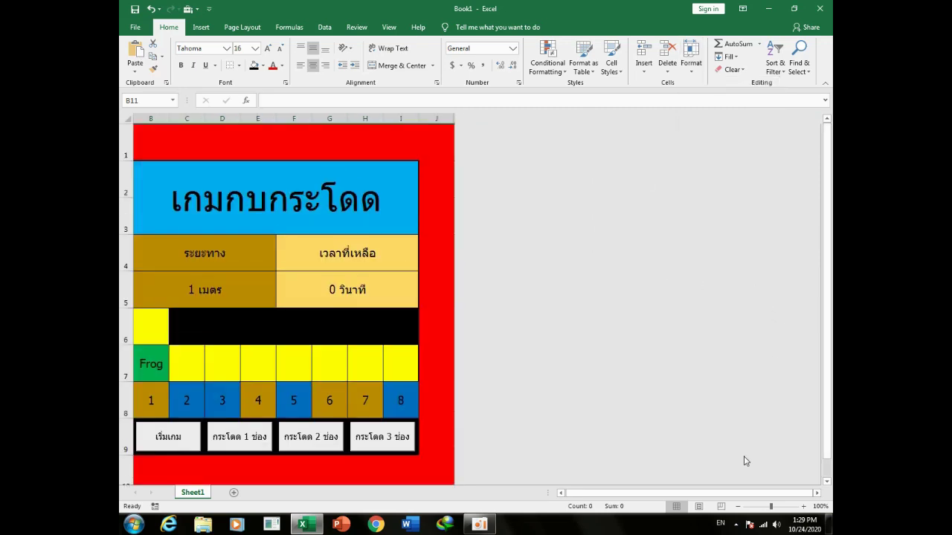
drag(728, 495, 710, 495)
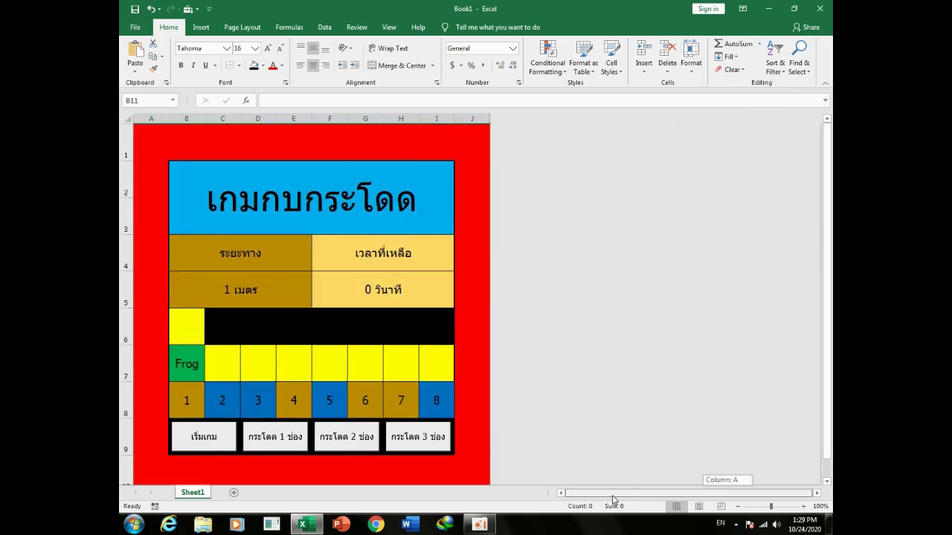
click(824, 85)
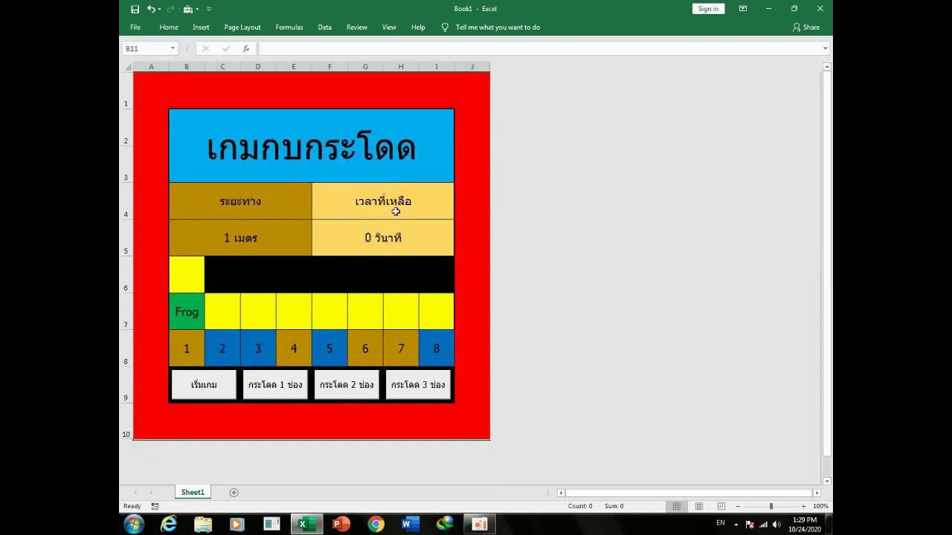
Start a new game, then jump the frog 1, 3, 2, 1, 2, 3 and 3 squares
click(211, 383)
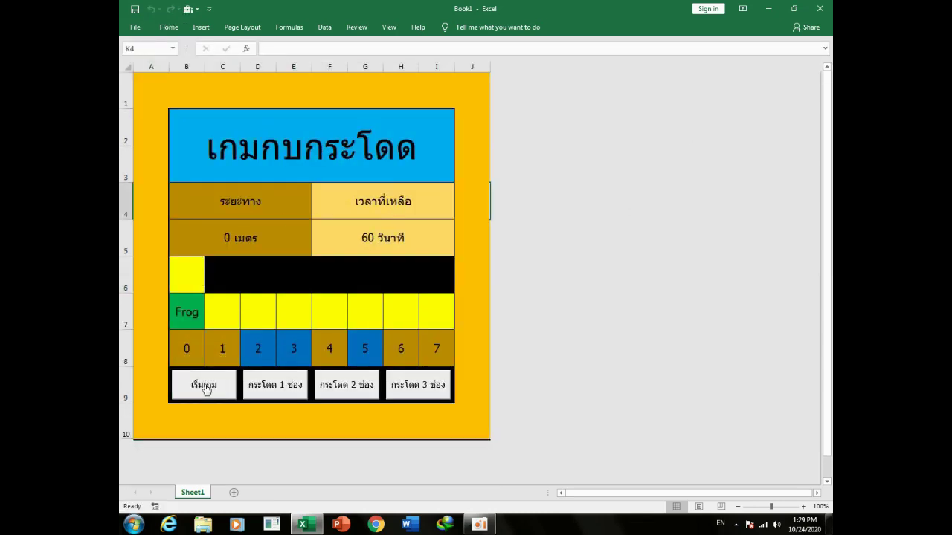
click(267, 393)
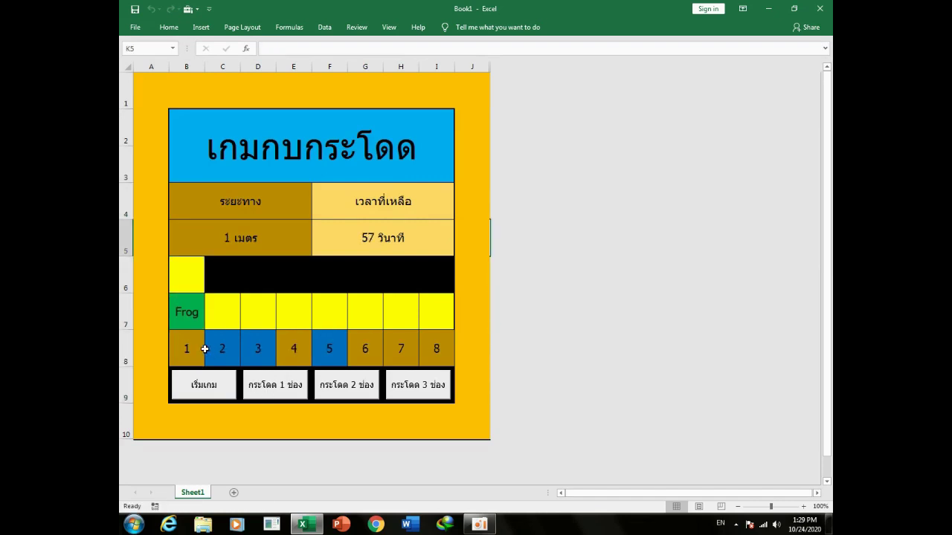
click(416, 387)
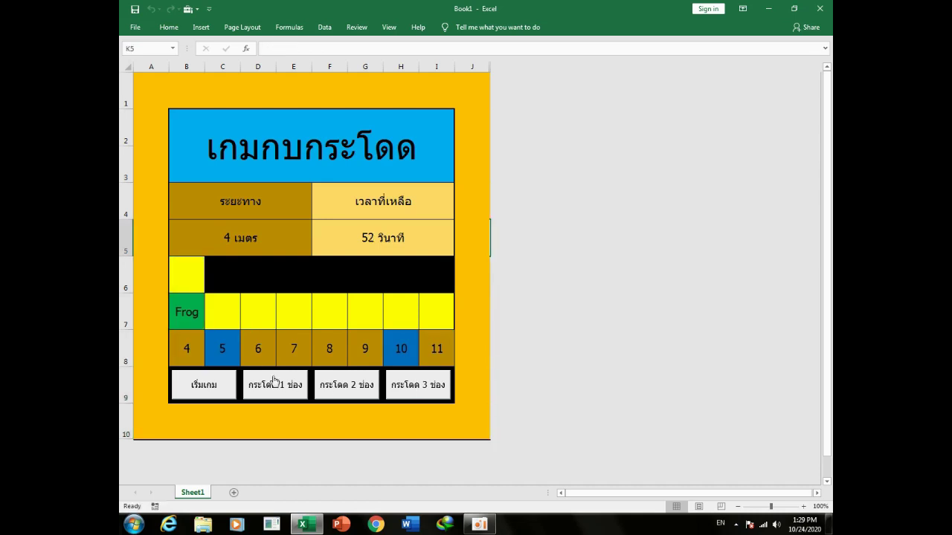
click(350, 387)
click(279, 396)
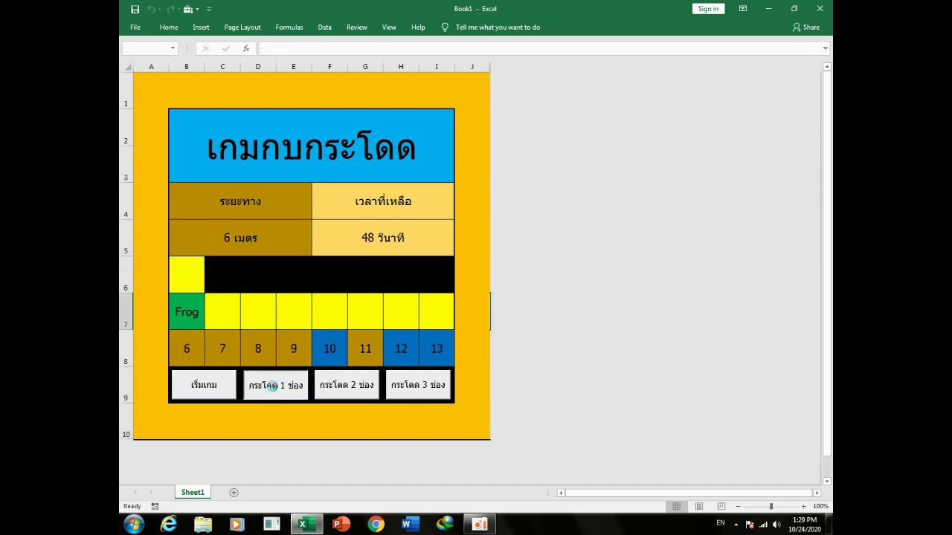
click(342, 393)
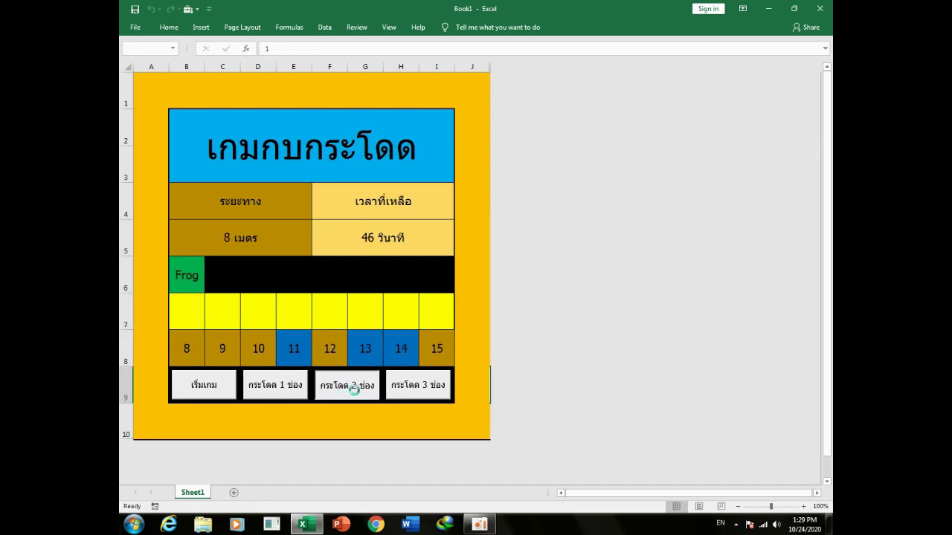
click(415, 393)
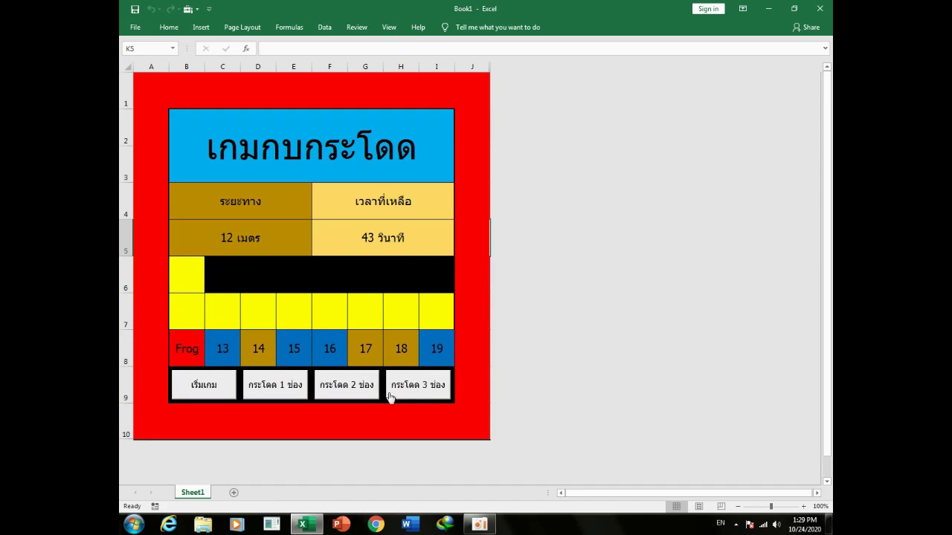
click(402, 398)
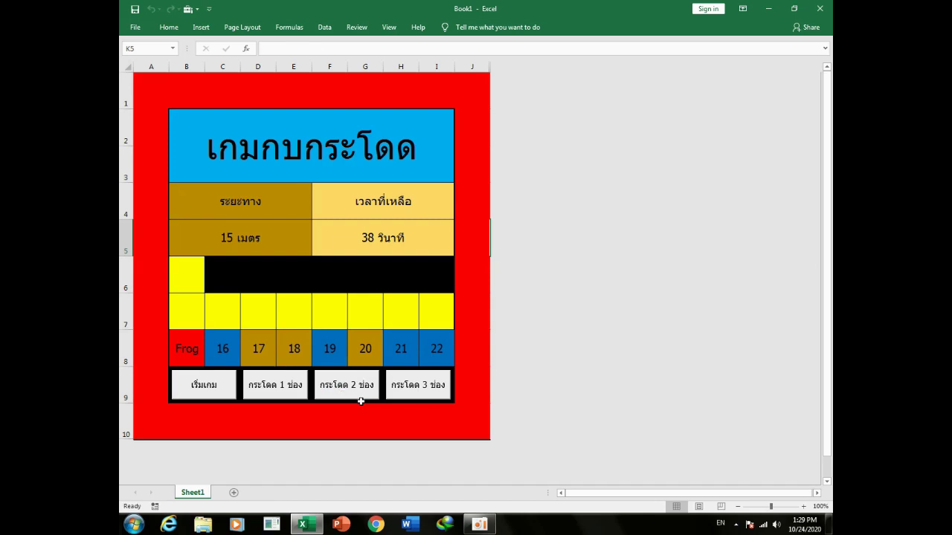
Unhide the rows below row 10
drag(149, 421, 476, 421)
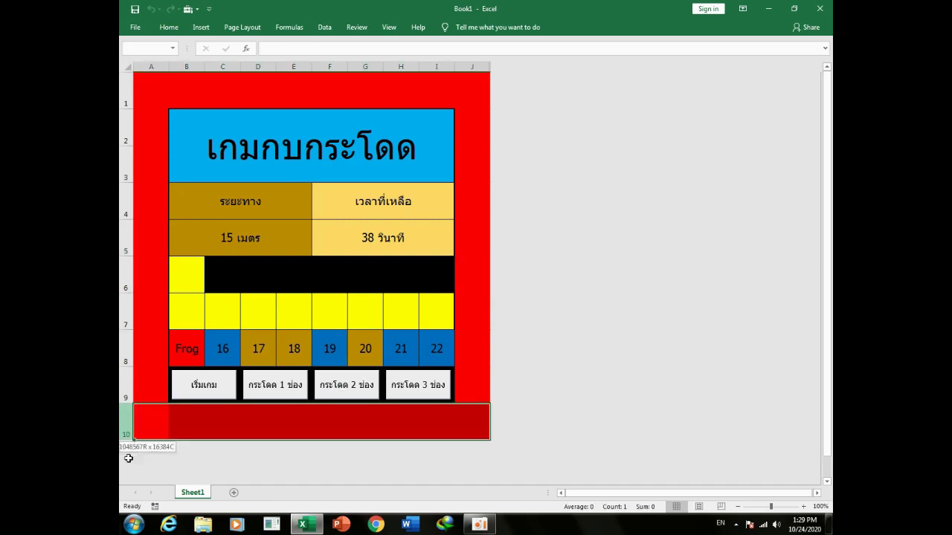
click(167, 29)
click(691, 56)
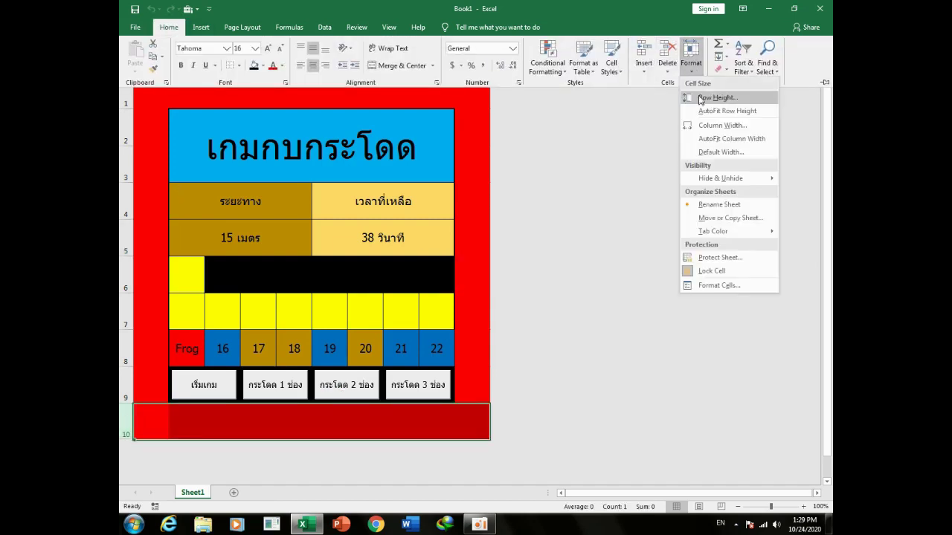
mouse_move(705, 186)
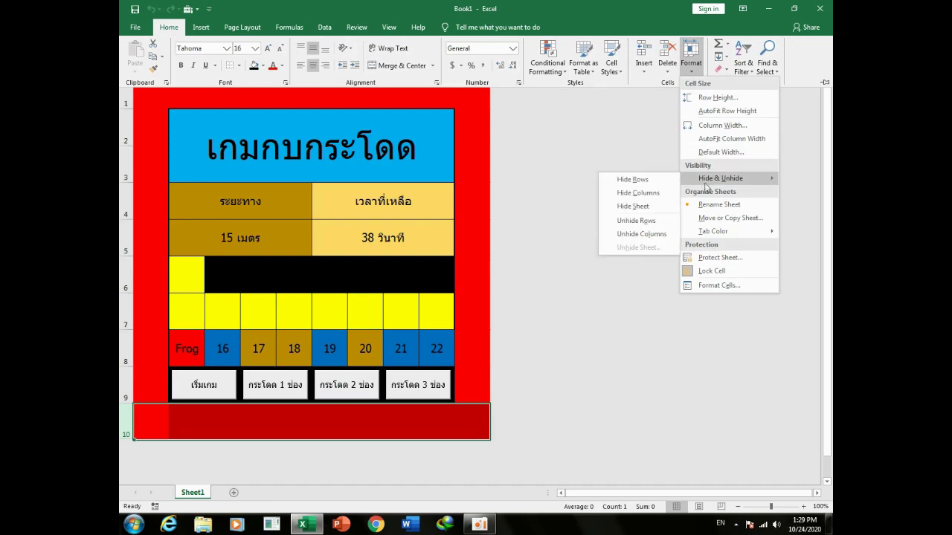
click(622, 223)
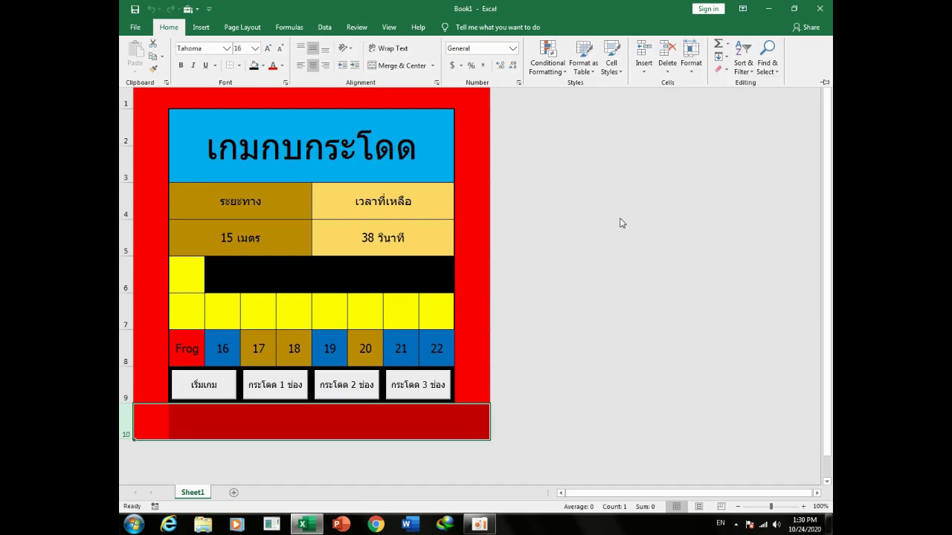
Unhide the helper columns from K onward and collapse the ribbon again
click(691, 56)
mouse_move(712, 182)
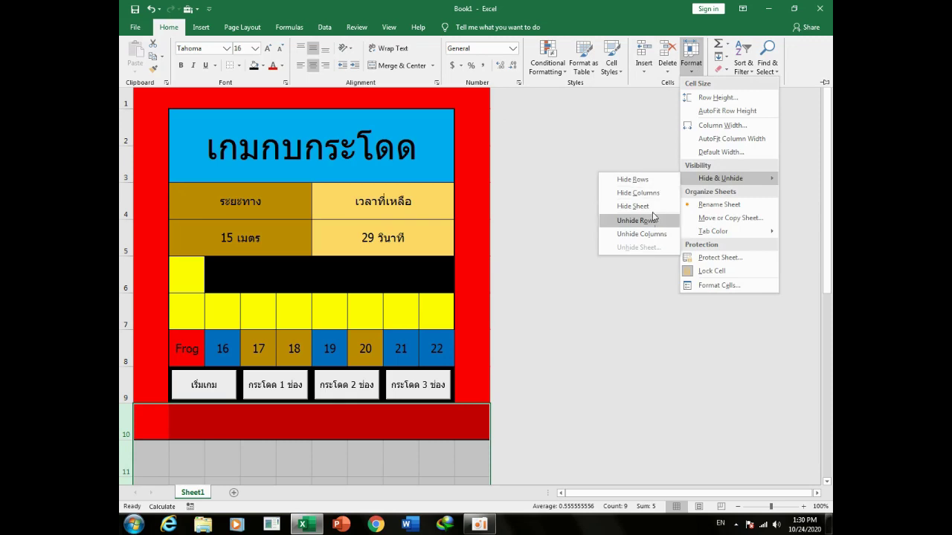
click(650, 233)
key(ctrl+F1)
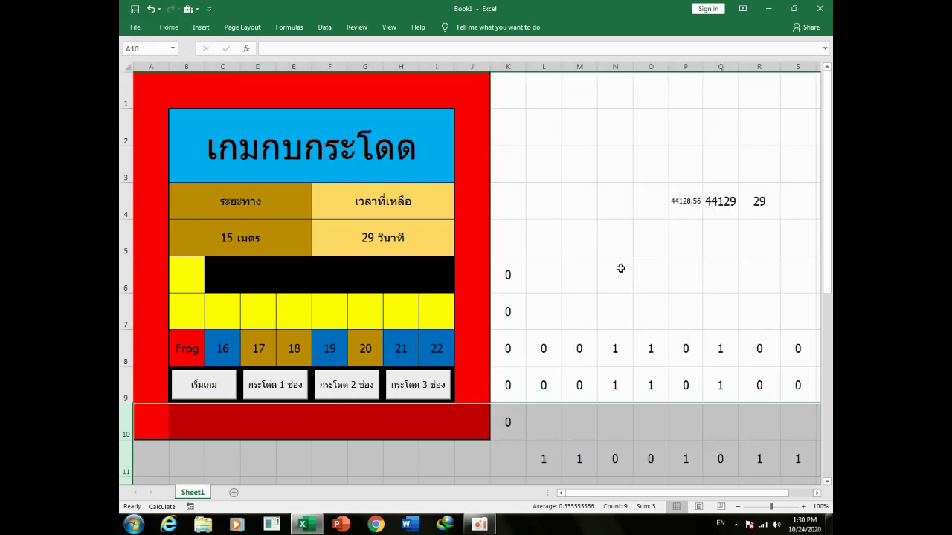
click(569, 290)
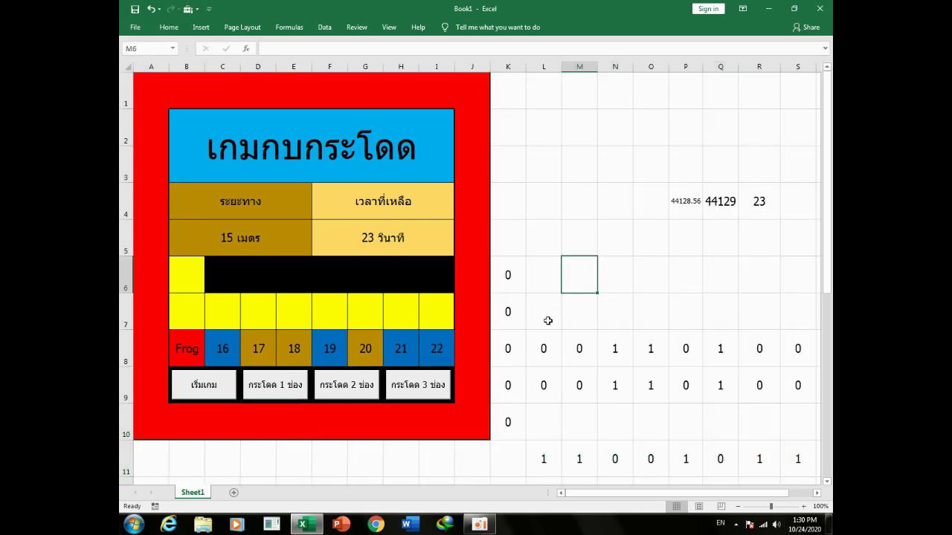
click(437, 384)
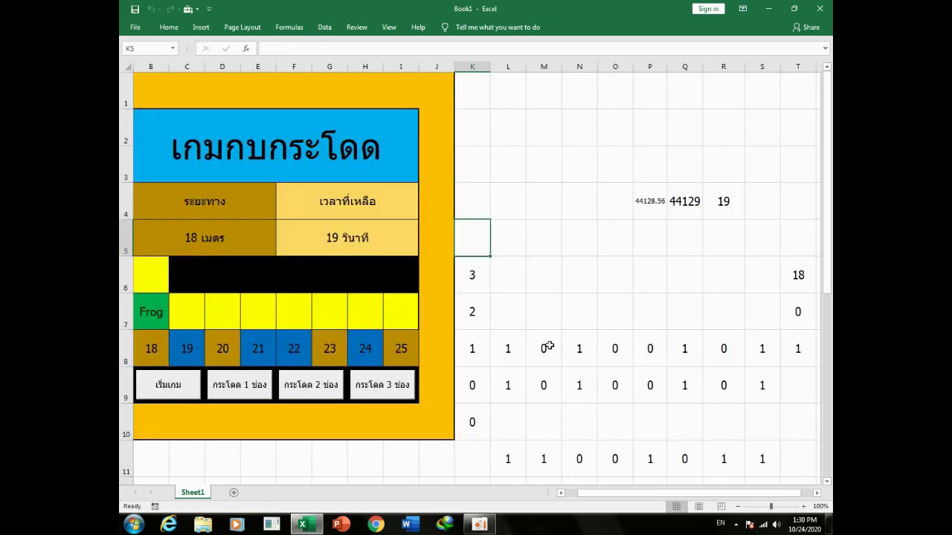
drag(547, 349, 796, 346)
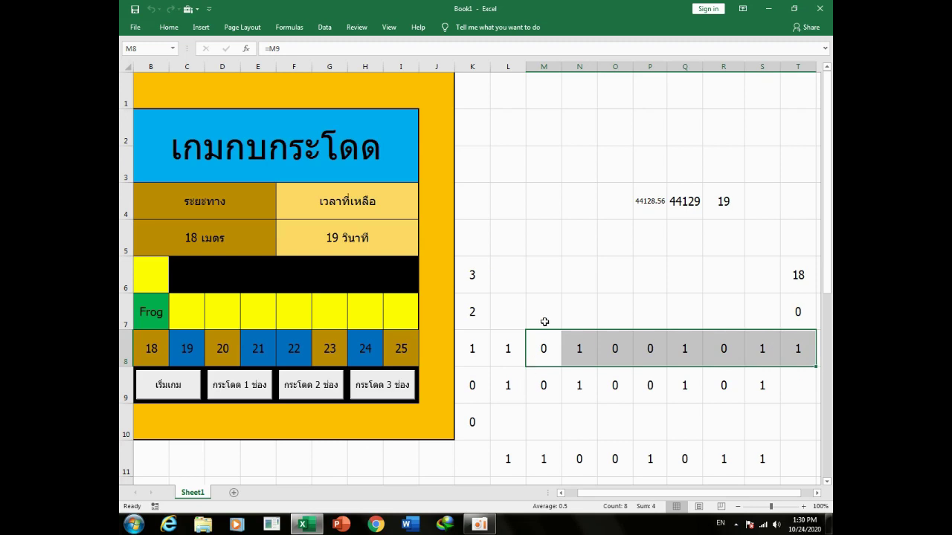
click(557, 260)
click(473, 384)
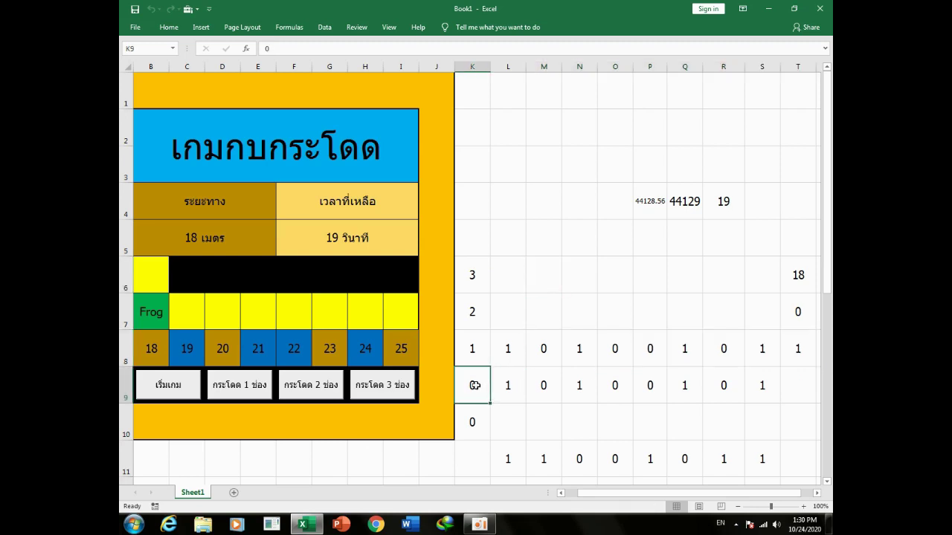
click(505, 349)
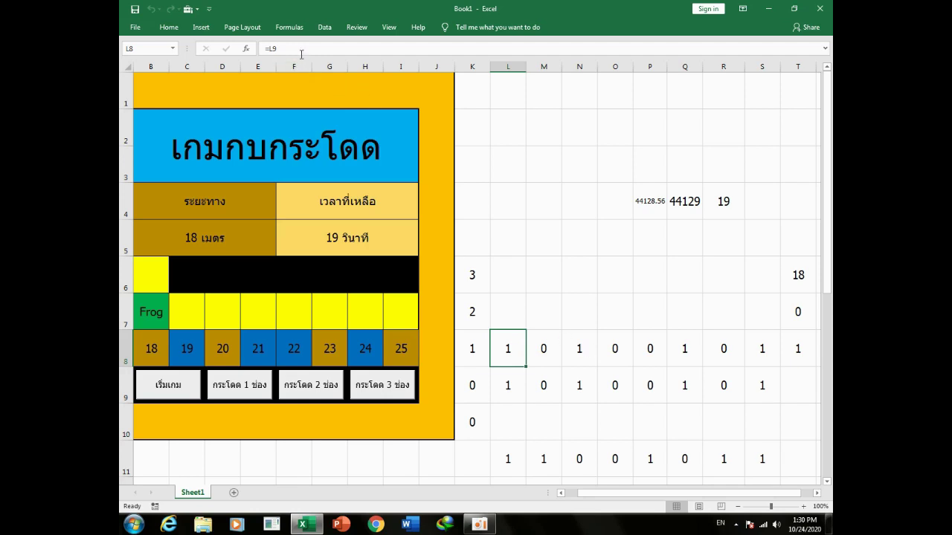
Abandon a partial IF edit in L8, keeping its =L9 formula, and move to M8
click(269, 48)
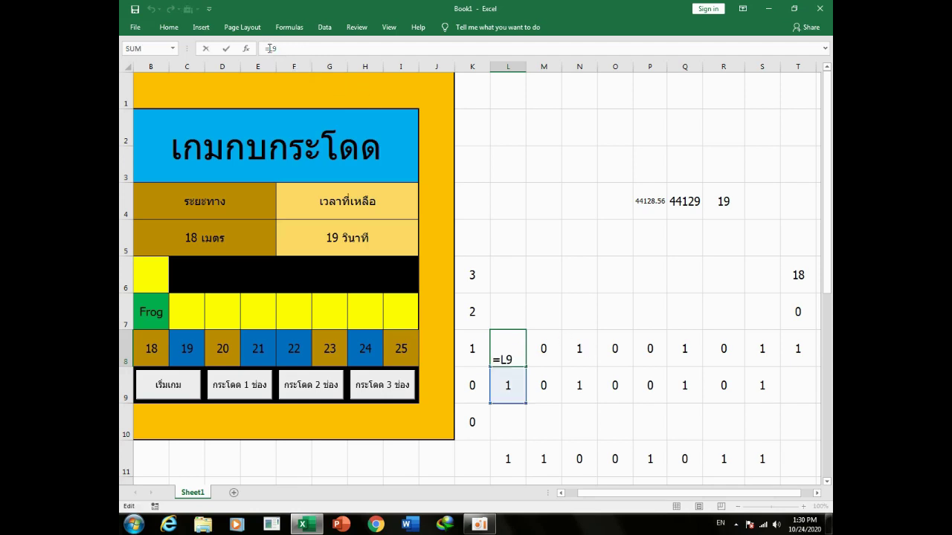
text(if()
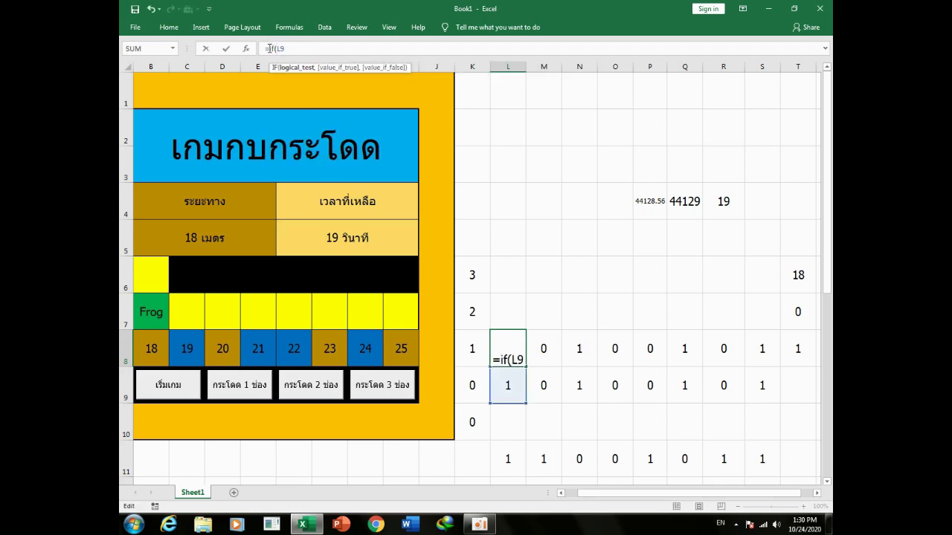
key(BackSpace)
key(BackSpace)
key(BackSpace)
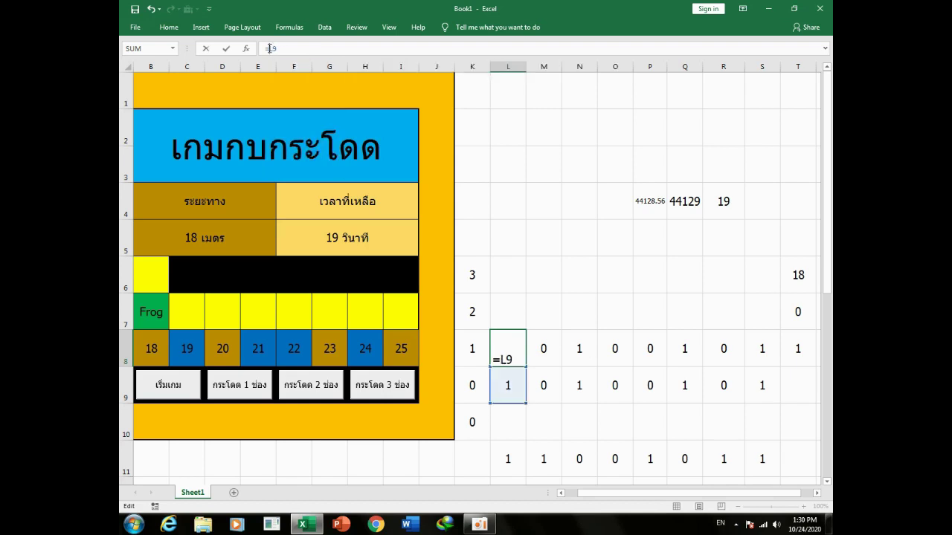
key(Return)
key(Up)
key(Right)
Start M8's formula with the test IF(OR(R4=0,AND(K9=0,L9=0)),
click(269, 48)
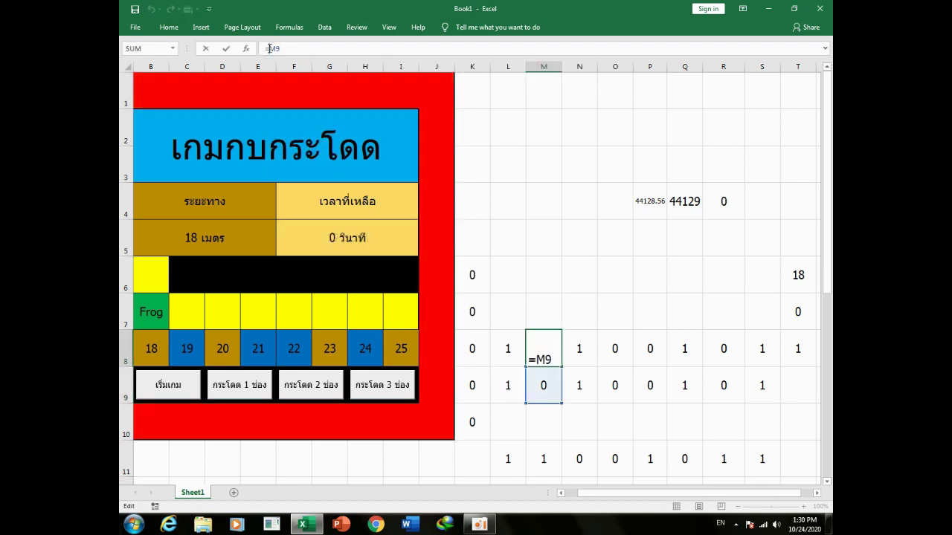
text(if()
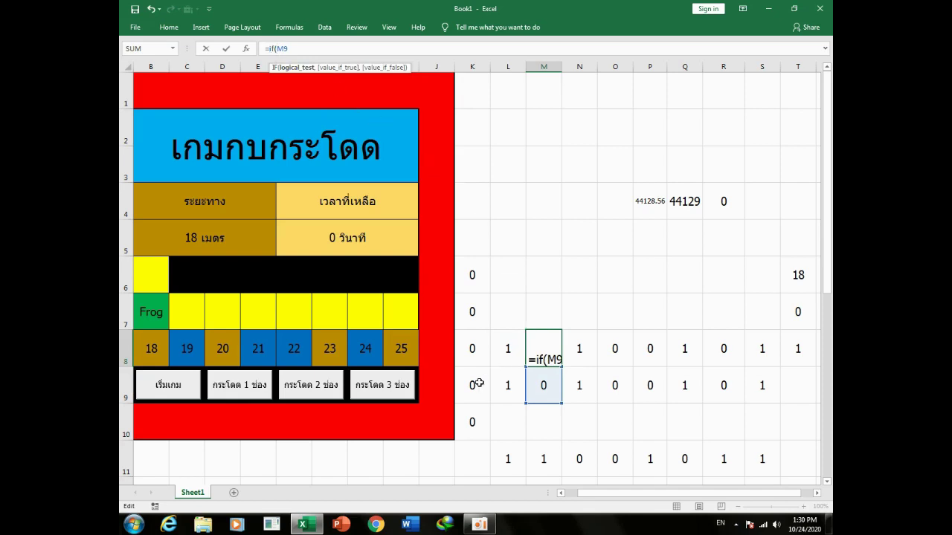
key(Left)
key(Left)
text(and()
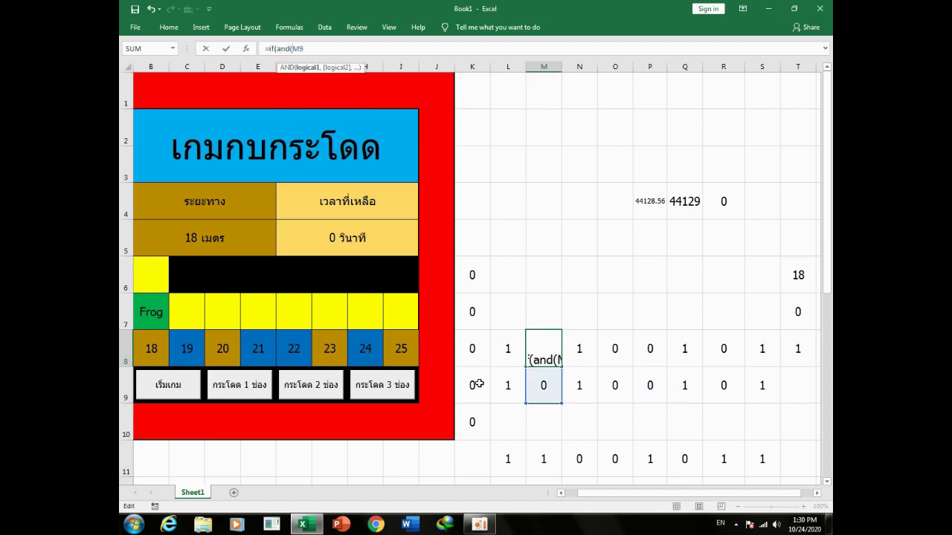
key(BackSpace)
key(BackSpace)
key(BackSpace)
key(BackSpace)
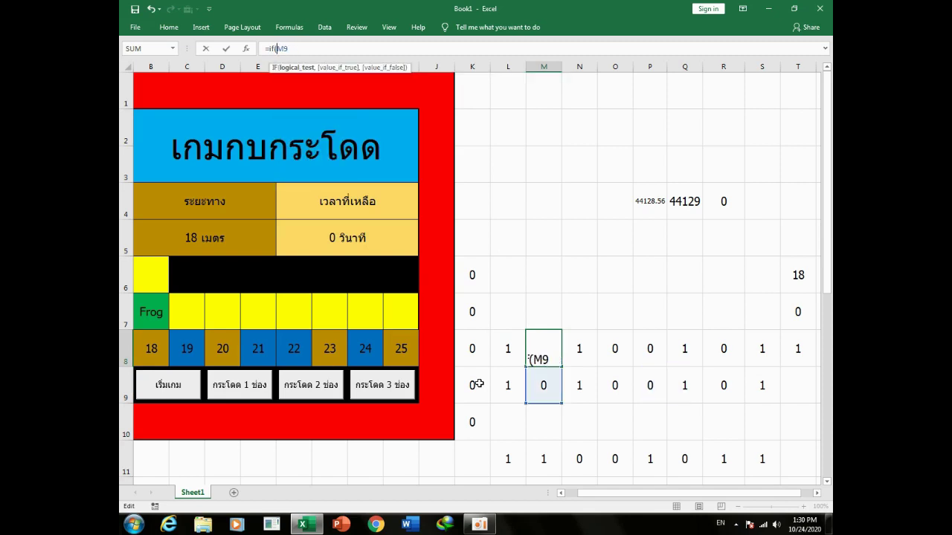
text(or()
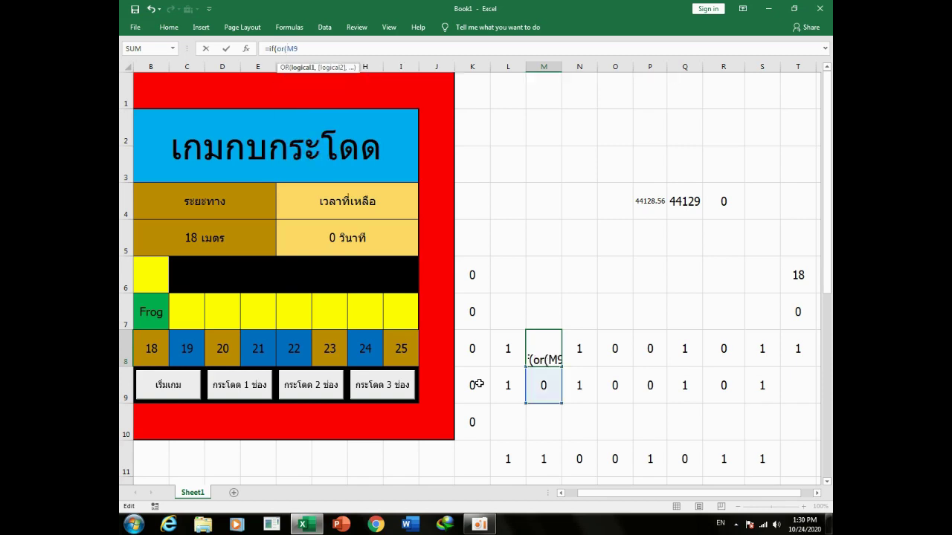
click(723, 206)
text(=)
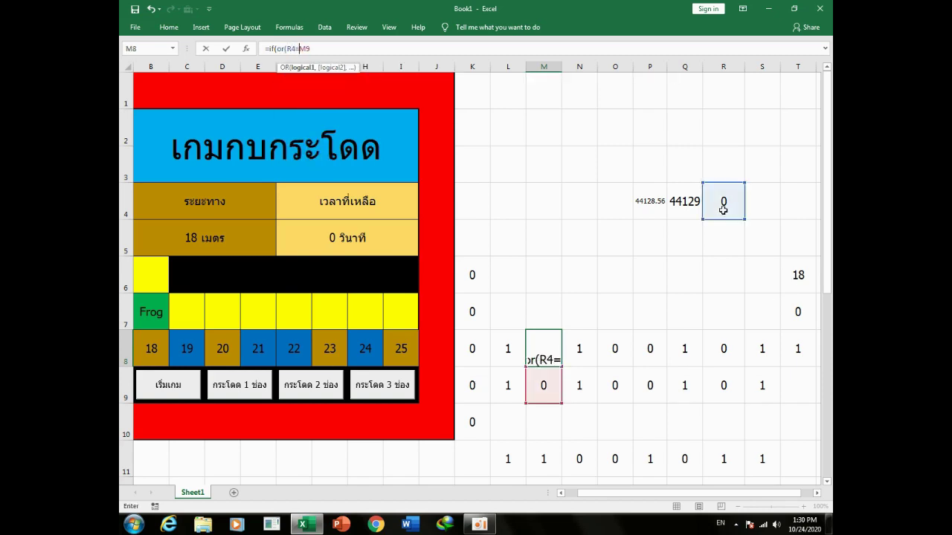
text(0,and()
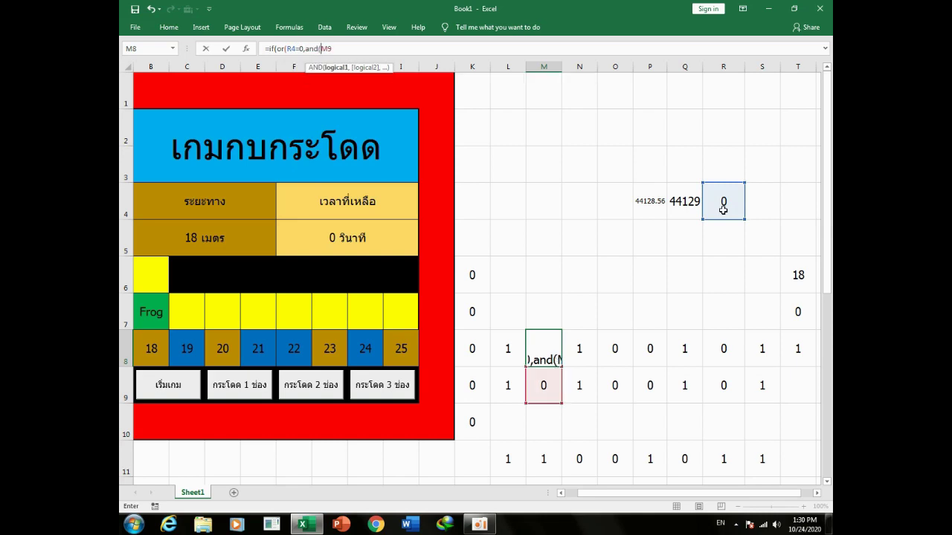
click(470, 385)
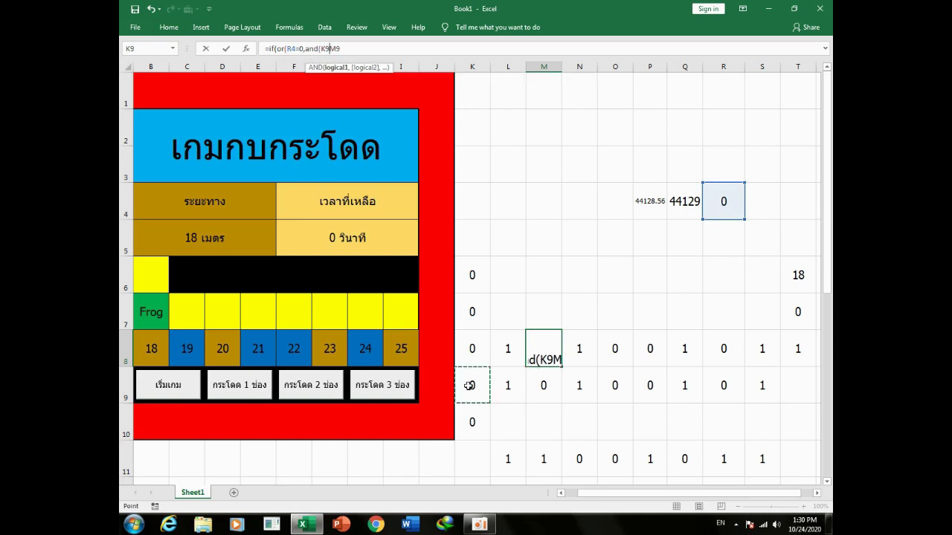
text(=0,)
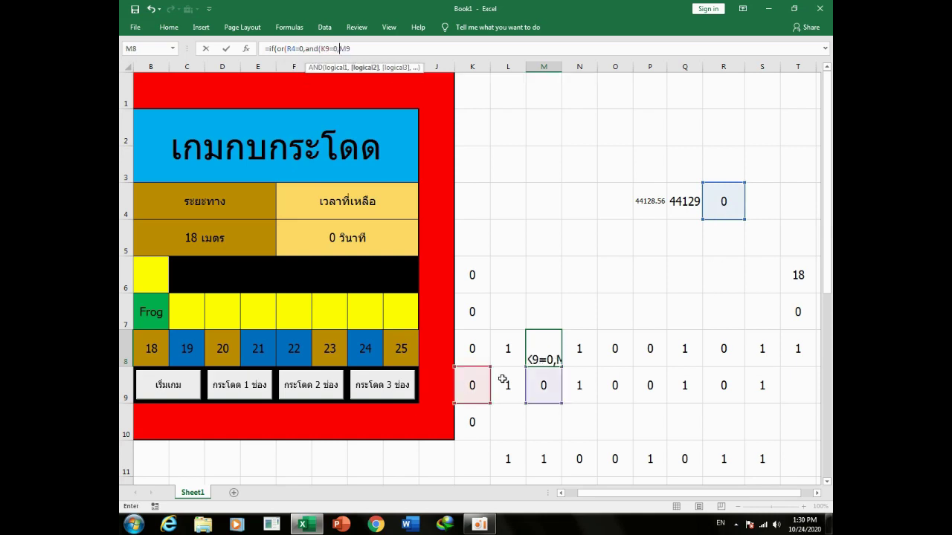
click(504, 380)
text(=0)
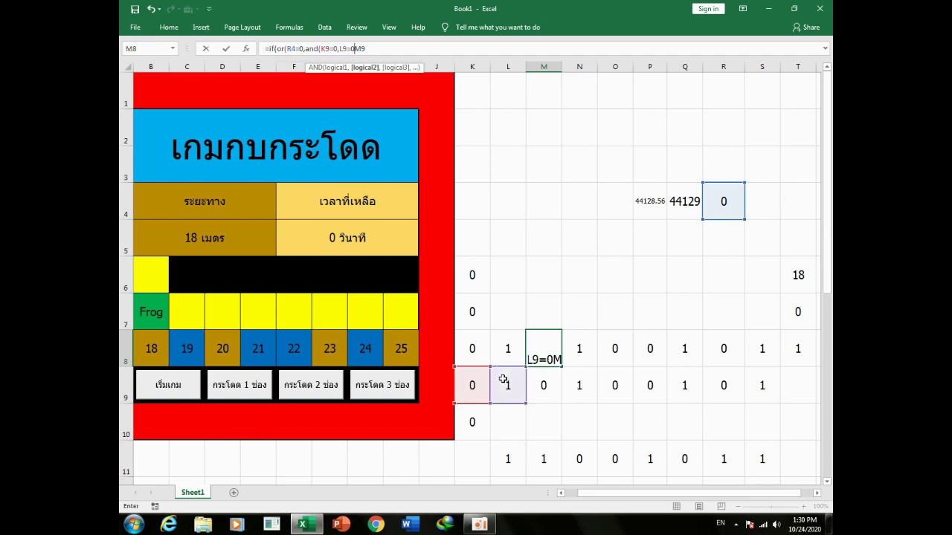
text())
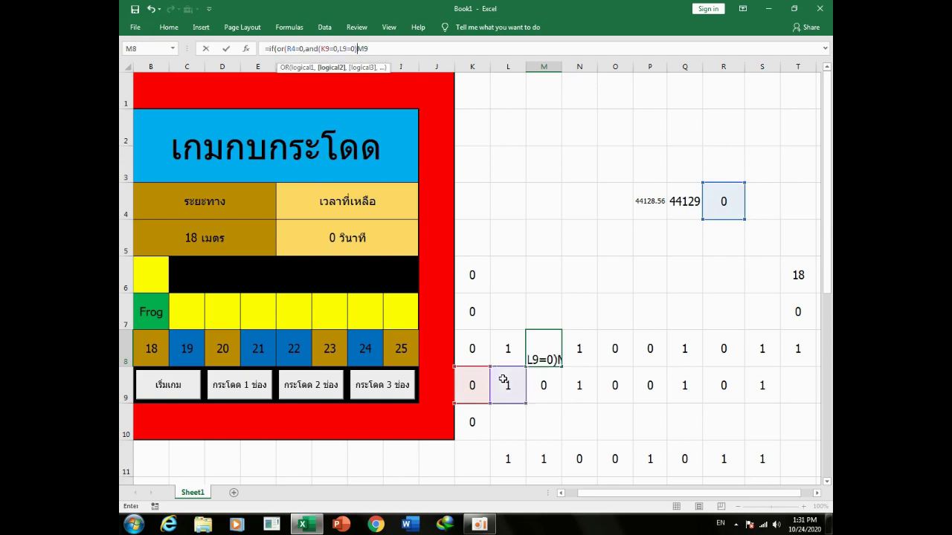
text())
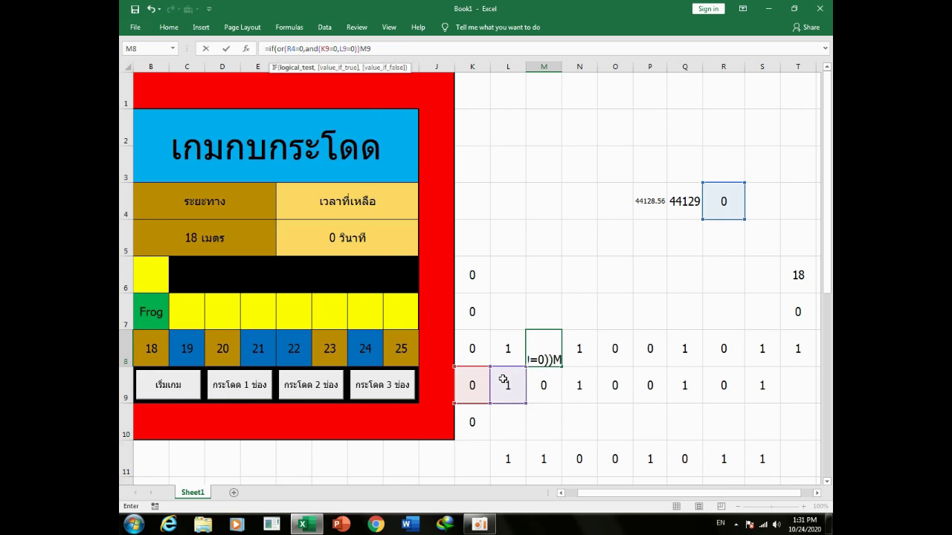
text(,)
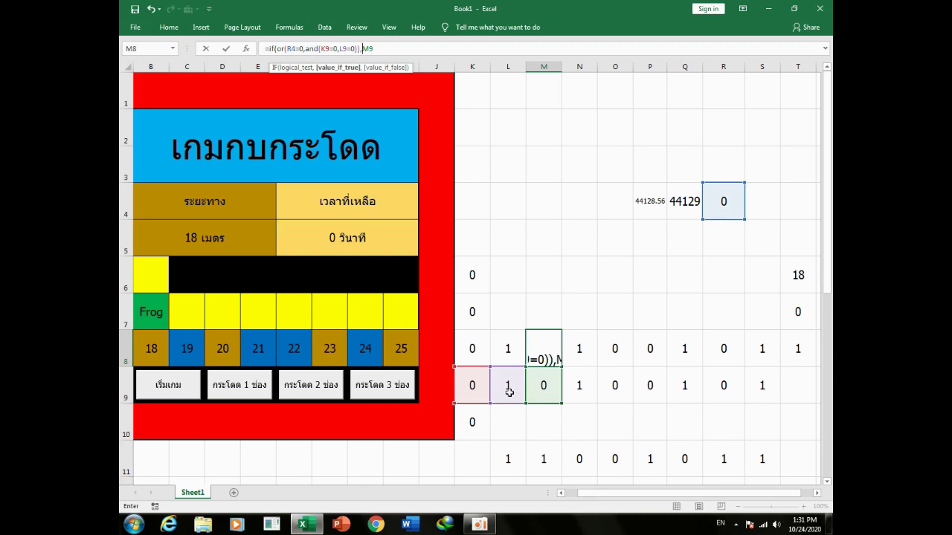
Finish M8's IF returning L9 when true and M9 otherwise, and commit it
click(510, 392)
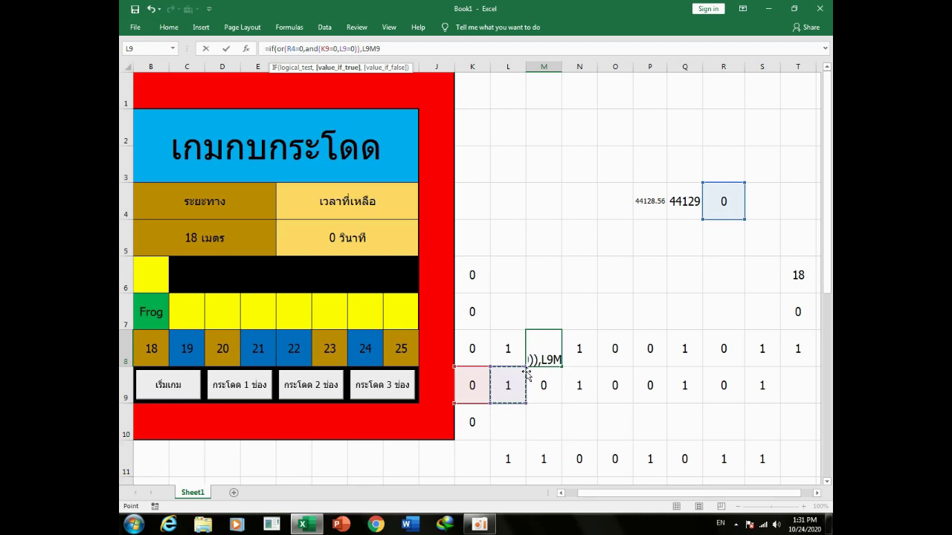
text(,M9)
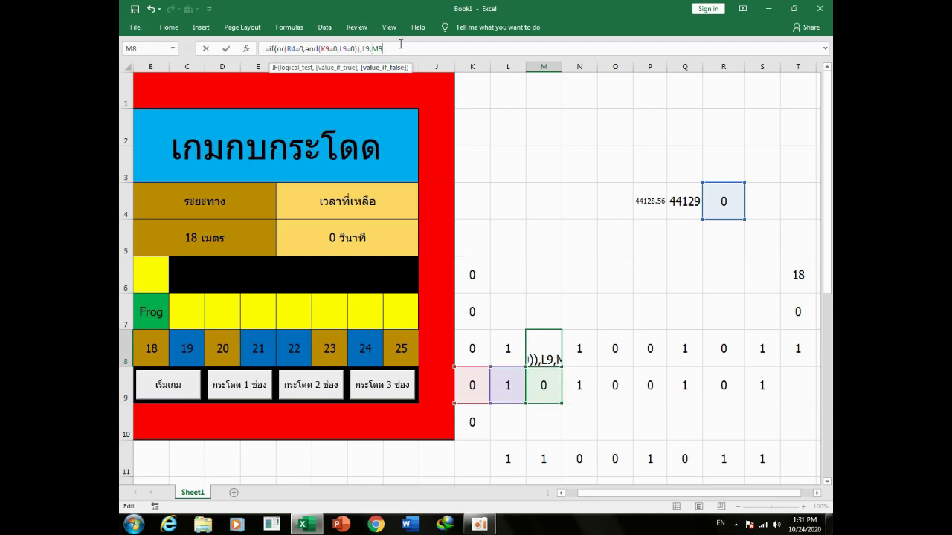
text())
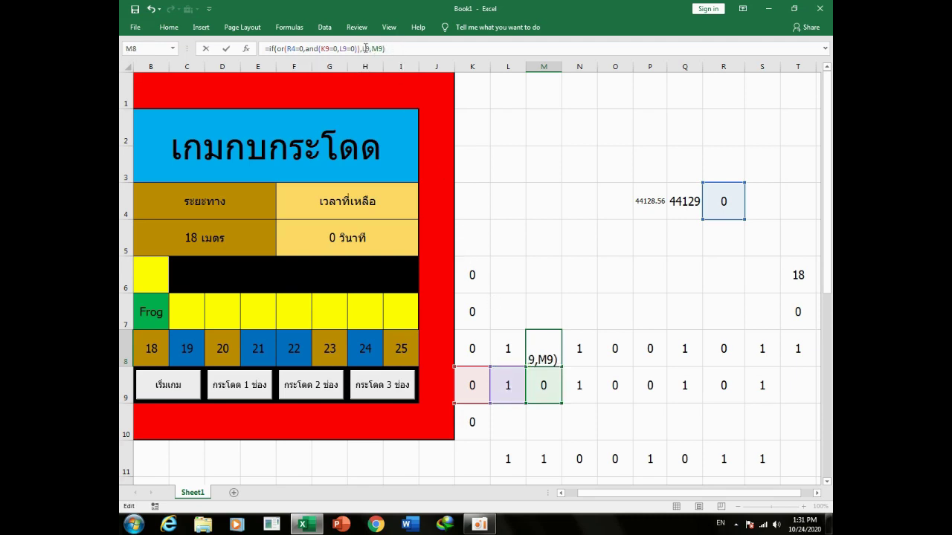
click(363, 49)
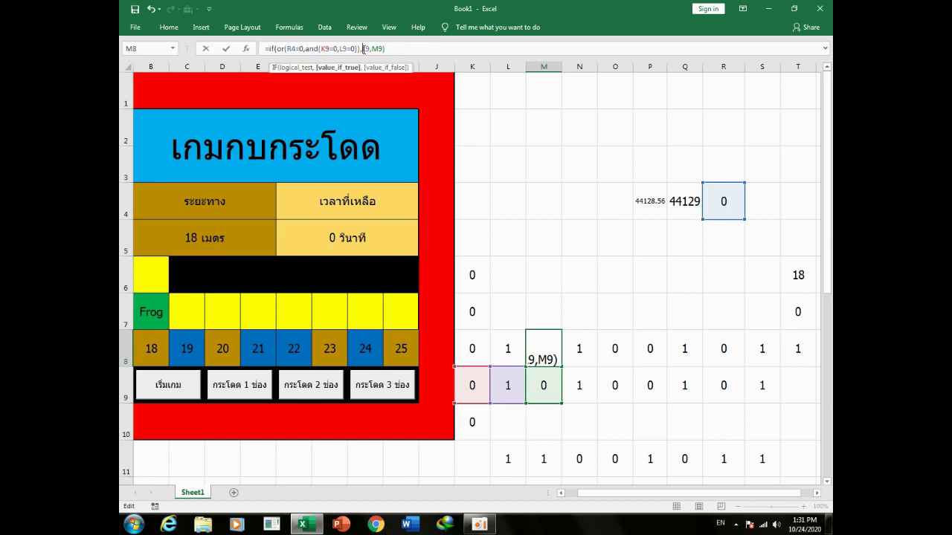
shift+click(277, 48)
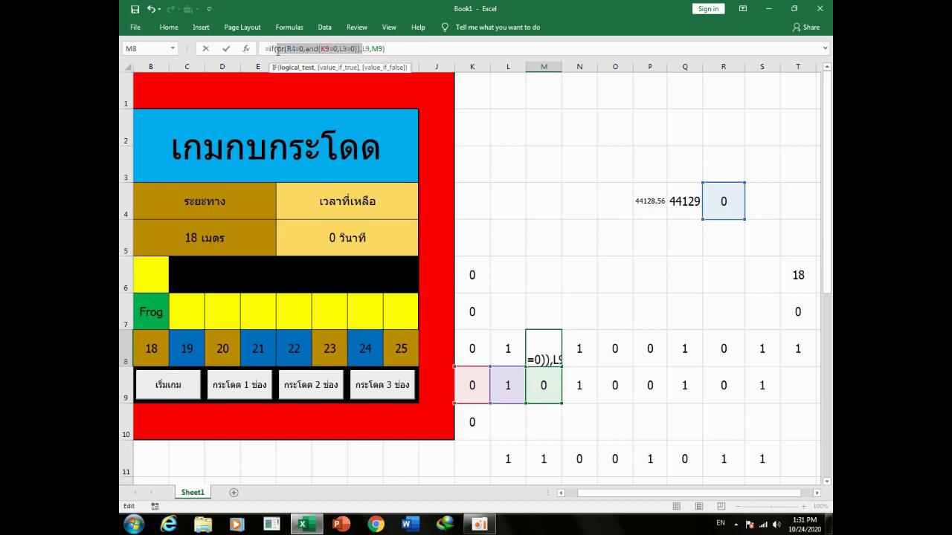
key(Return)
key(Up)
key(Right)
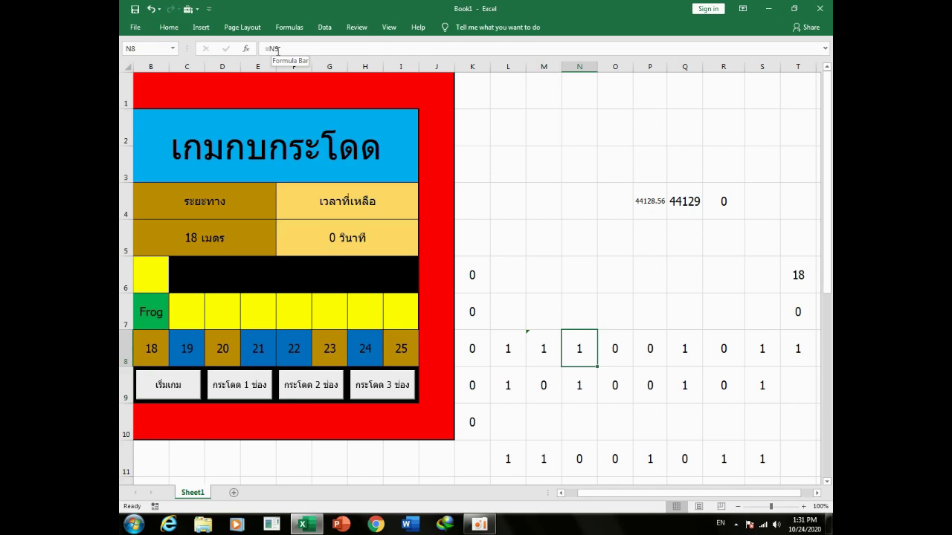
Make N8's formula IF(OR(R4=0,AND(K9=0,L9=0)),M9,N9) and copy its IF start
click(270, 47)
key(ctrl+v)
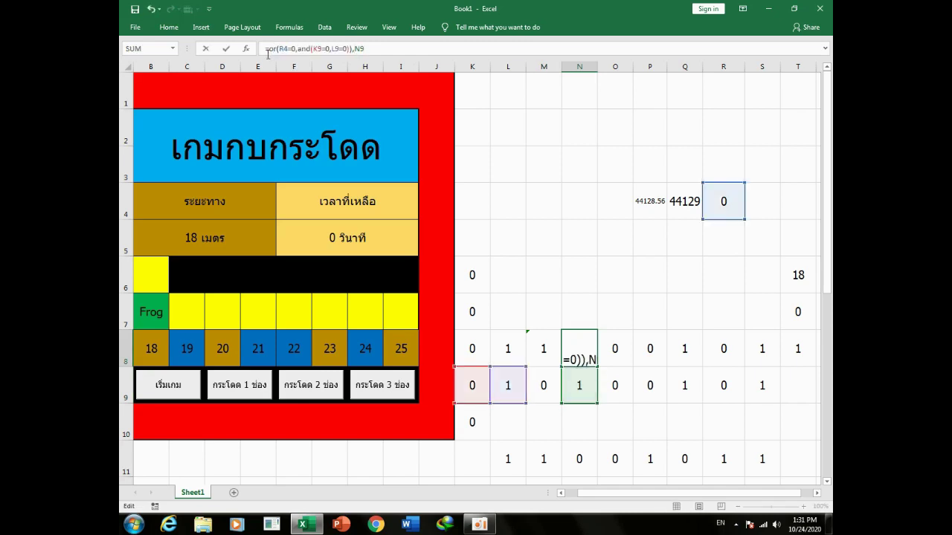
text(if)
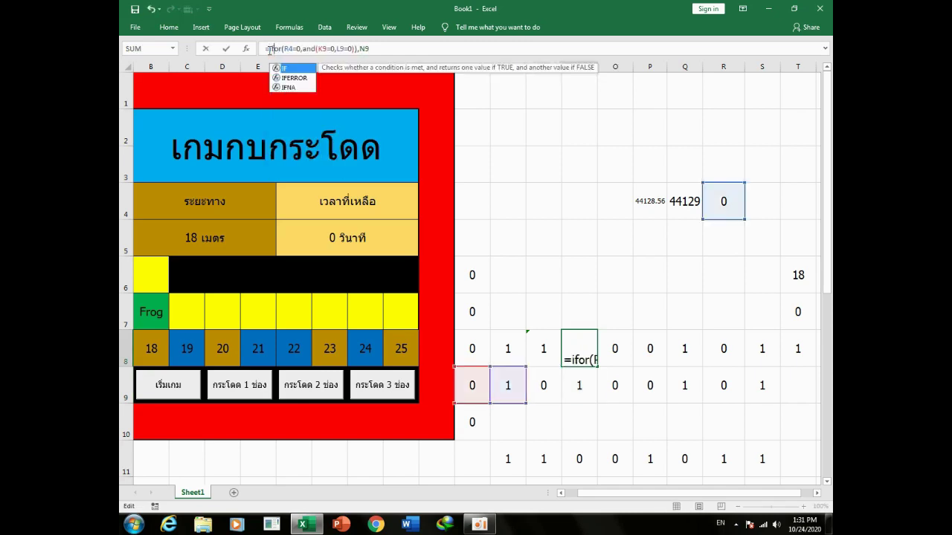
text(()
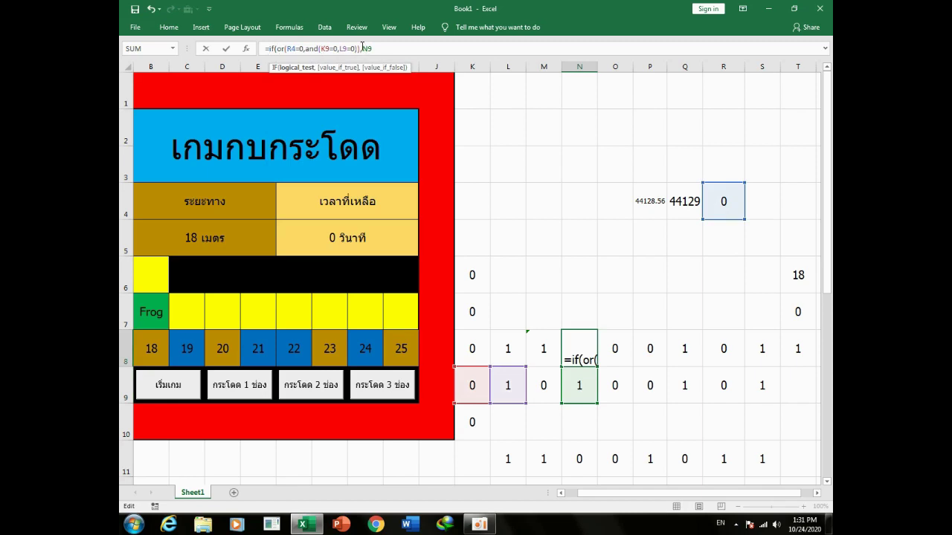
text(,)
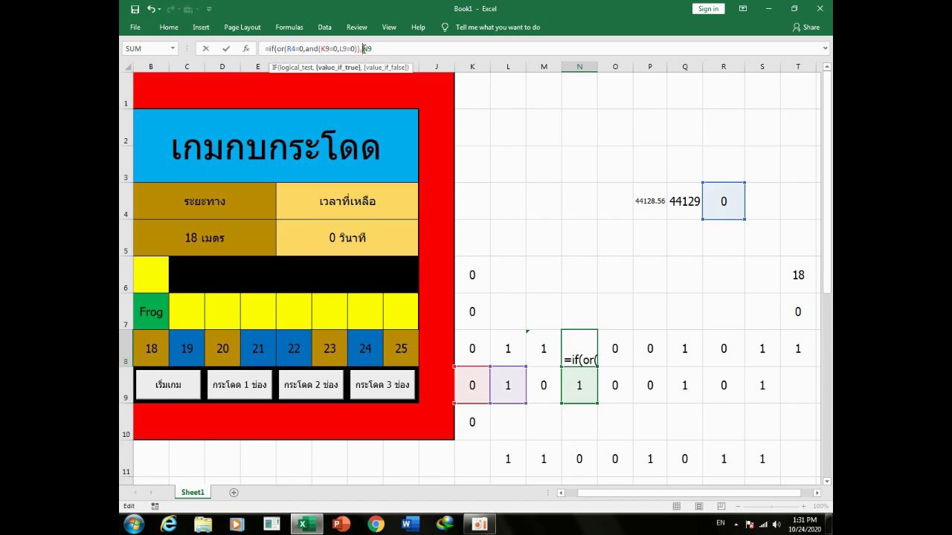
click(546, 389)
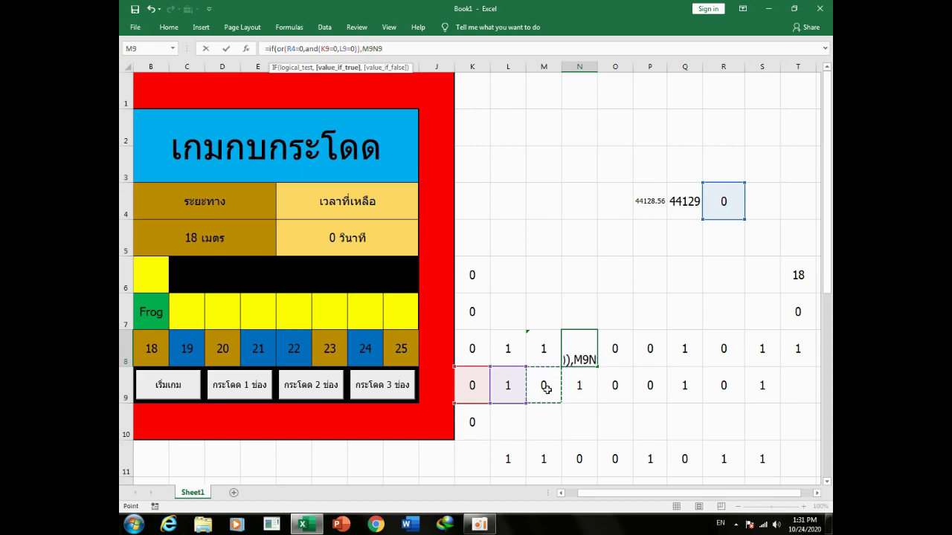
text(,N9)
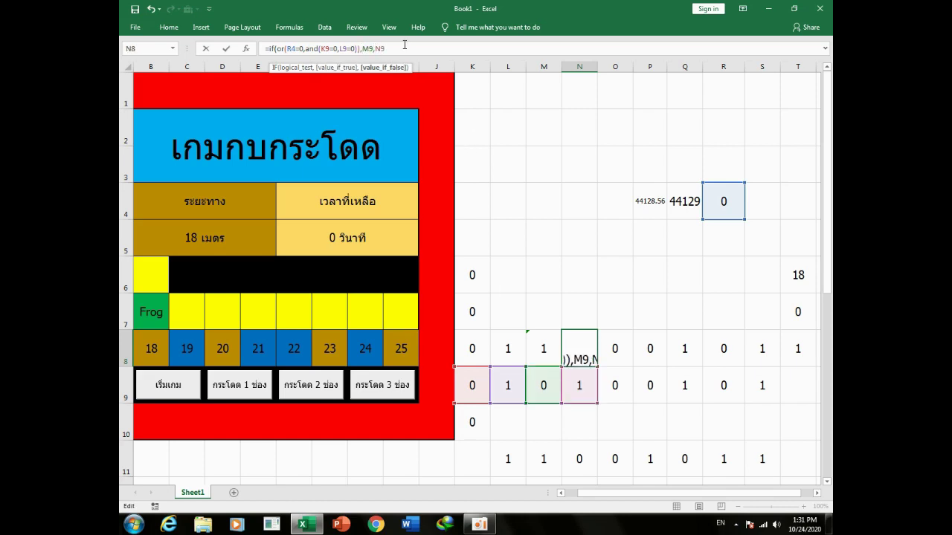
text())
click(375, 50)
shift+click(268, 49)
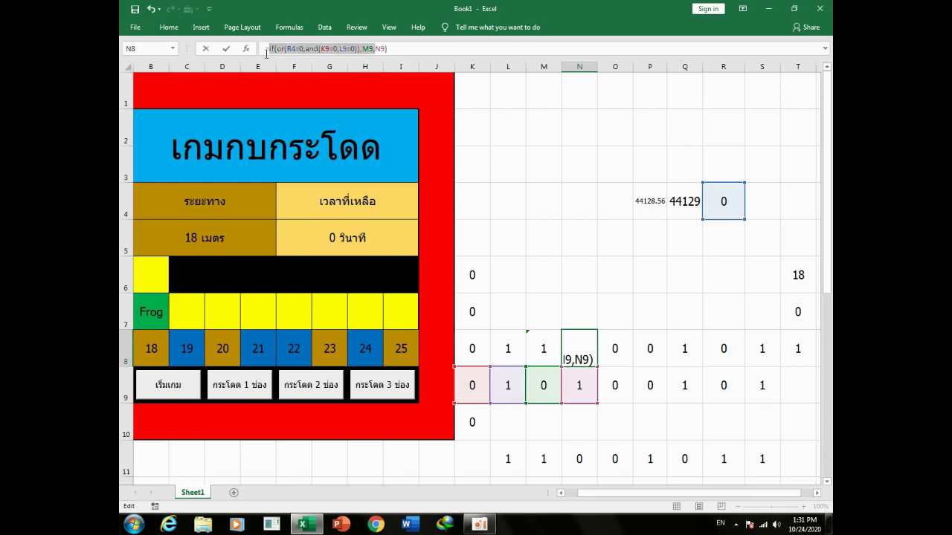
key(Return)
key(Up)
Enter O8 as IF(OR(R4=0,AND(K9=0,L9=0)),N9,O9), accepting Excel's suggested correction
key(Right)
text(=)
key(Down)
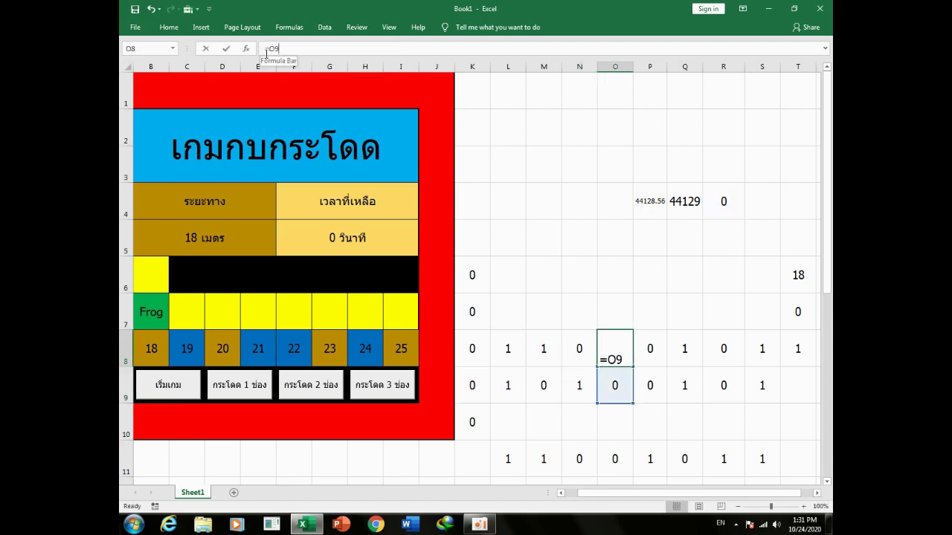
key(ctrl+v)
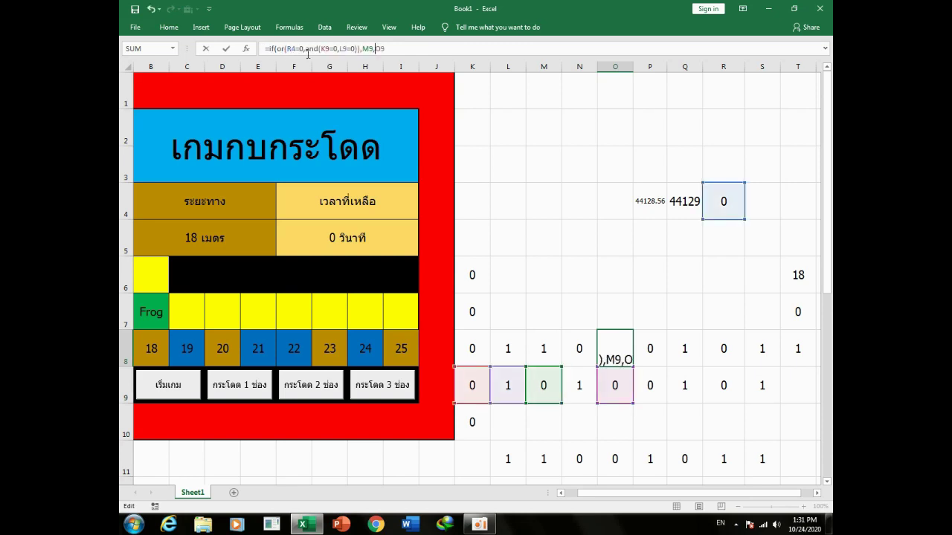
click(369, 51)
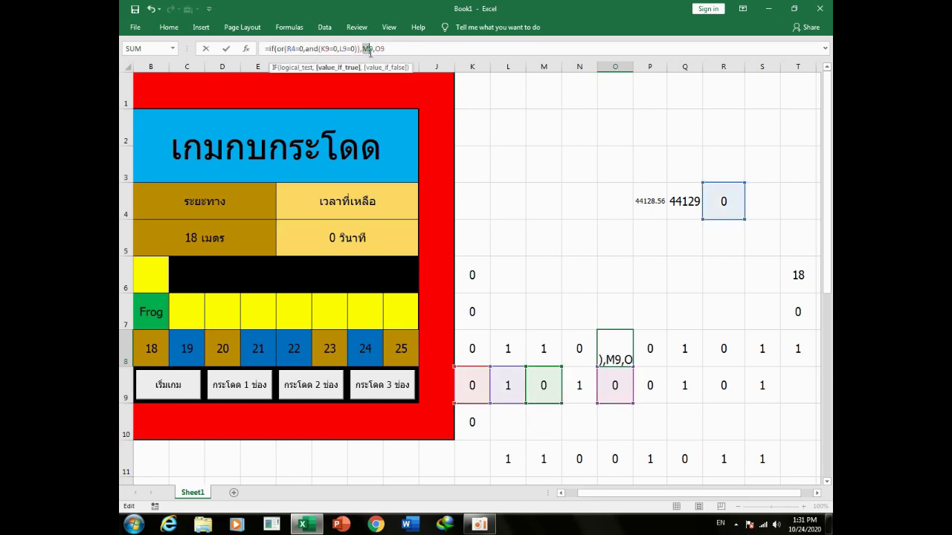
text(N)
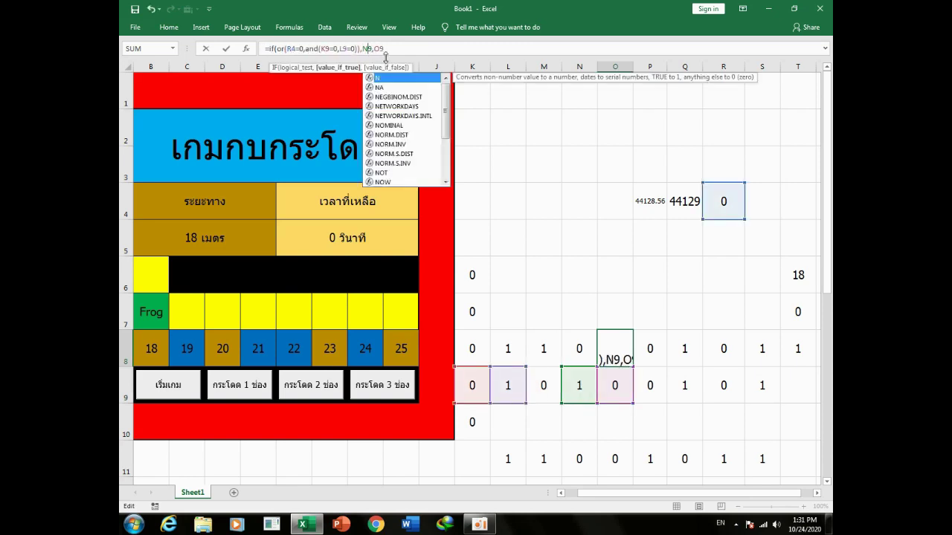
key(Return)
click(456, 305)
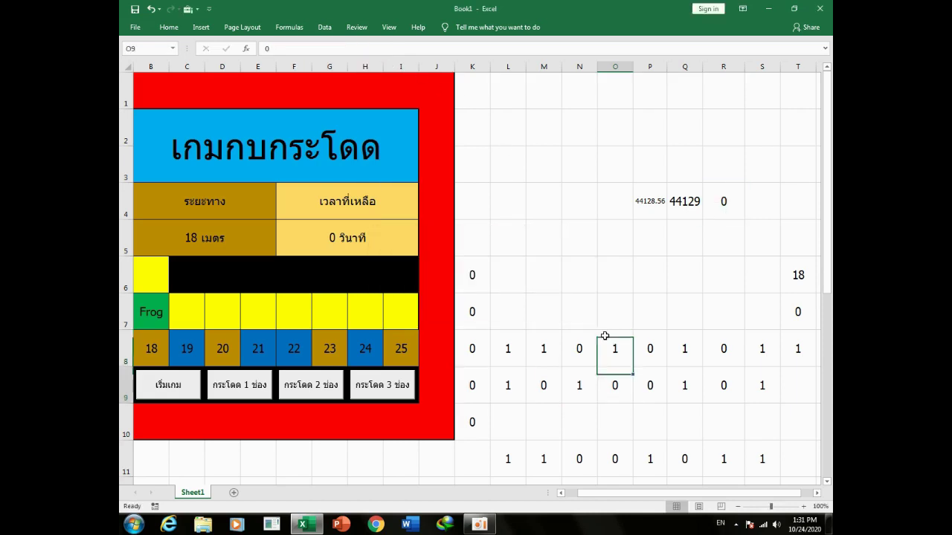
Enter the IF(OR(R4=0,AND(K9=0,L9=0)),…) formula in P8, accepting Excel's correction
click(658, 347)
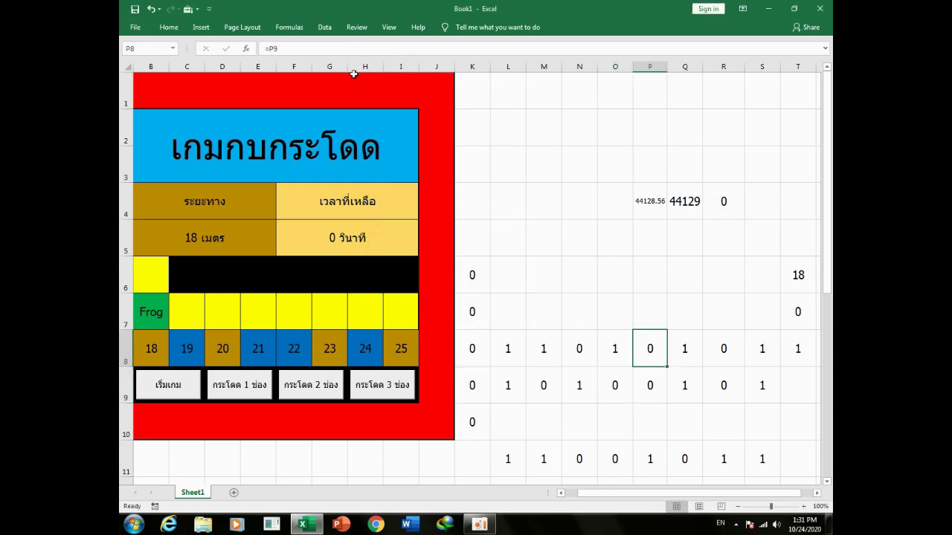
click(270, 47)
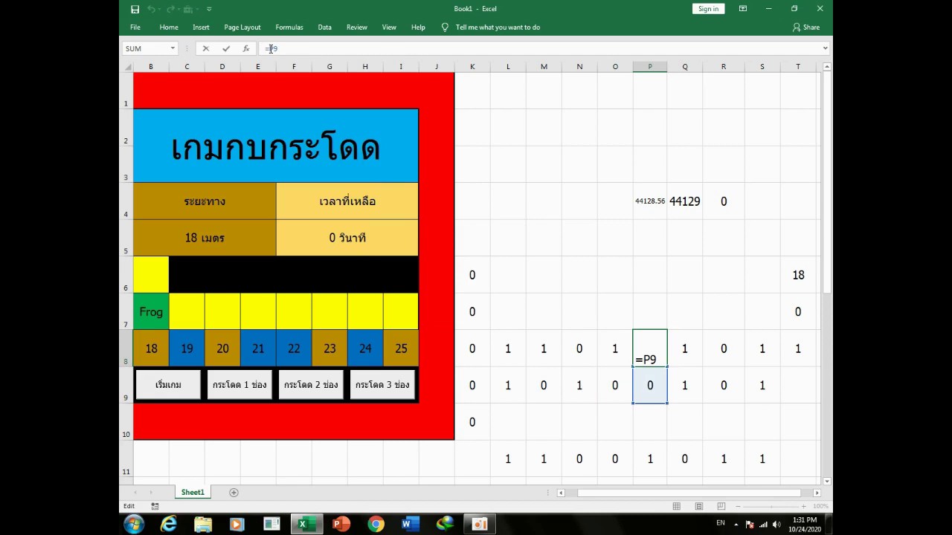
text(if(or(R4=0,and(K9=0,L9=0)),M9,)
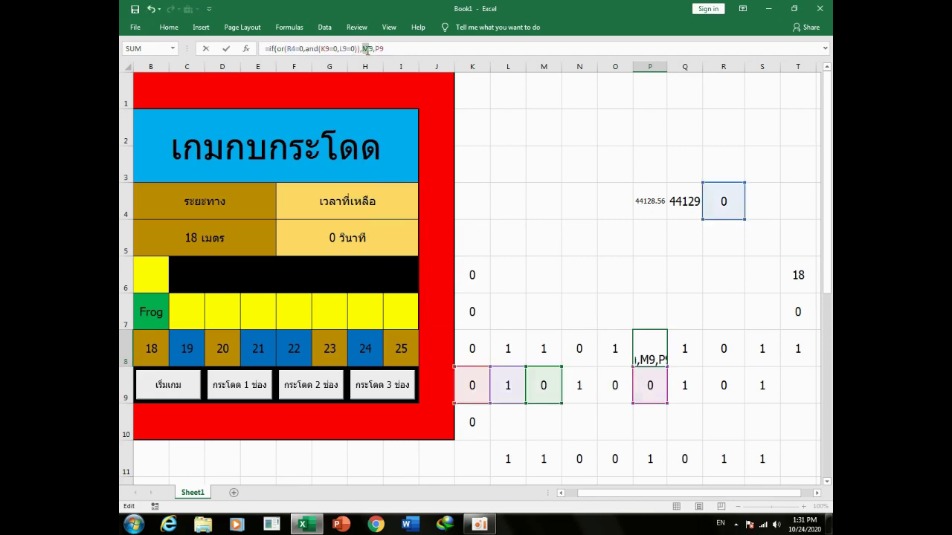
click(366, 49)
text(O)
key(Return)
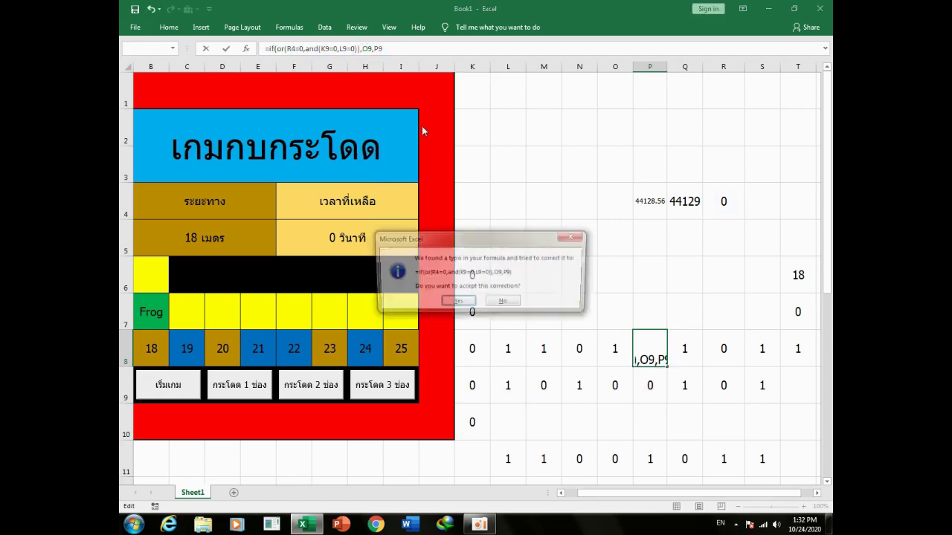
key(Return)
Enter Q8 as IF(OR(R4=0,AND(K9=0,L9=0)),P9,Q9)
click(669, 351)
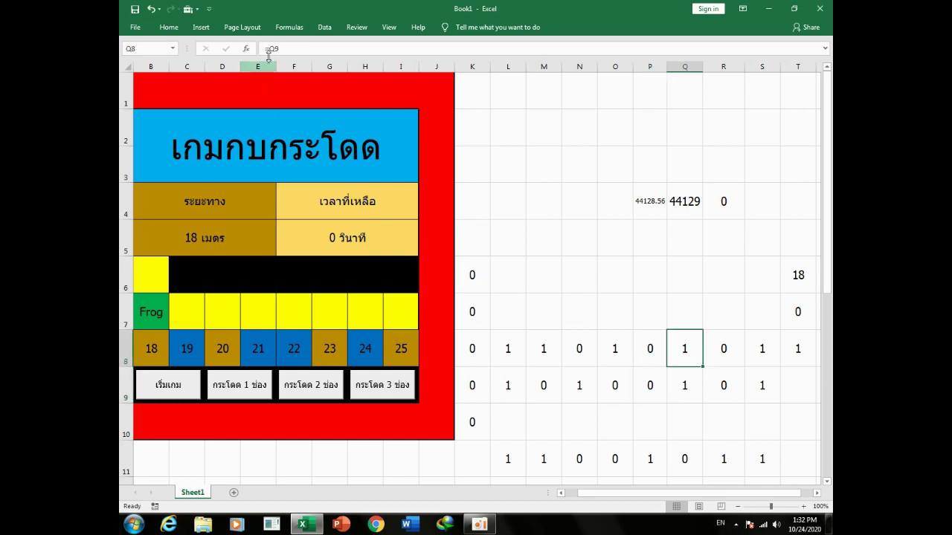
text(=Q9)
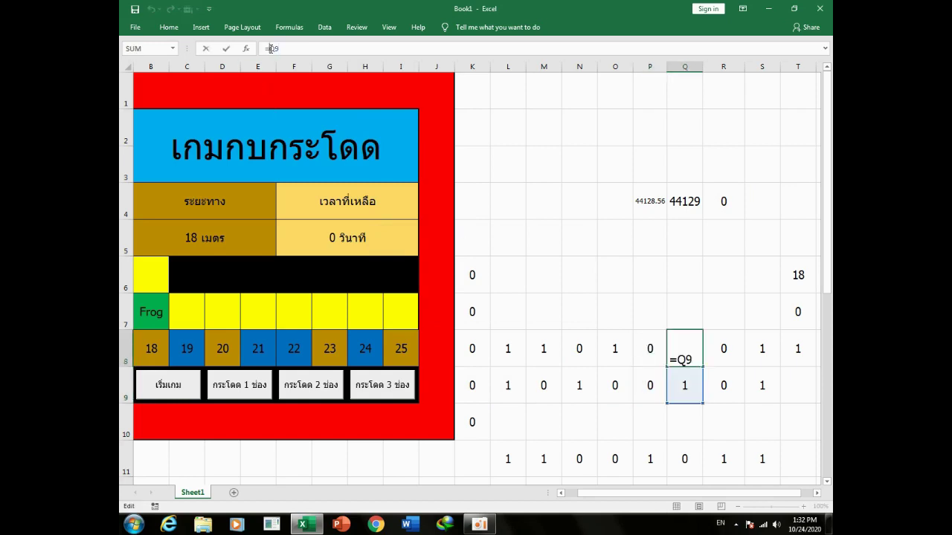
text(if(or(R4=0,and(K9=0,L9=0)),M9,)
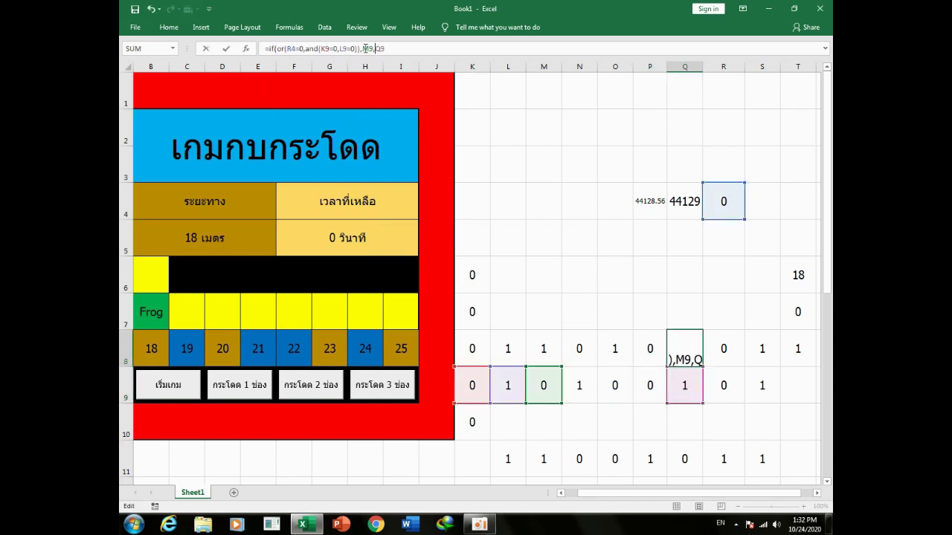
double_click(365, 48)
text(P9)
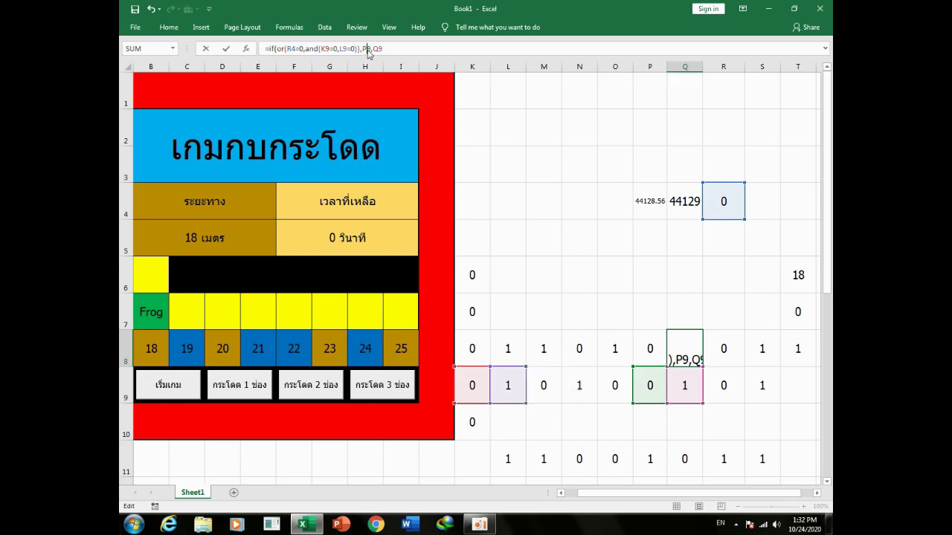
key(Return)
Enter R8 as IF(OR(R4=0,AND(K9=0,L9=0)),Q9,R9), accepting Excel's correction
click(715, 355)
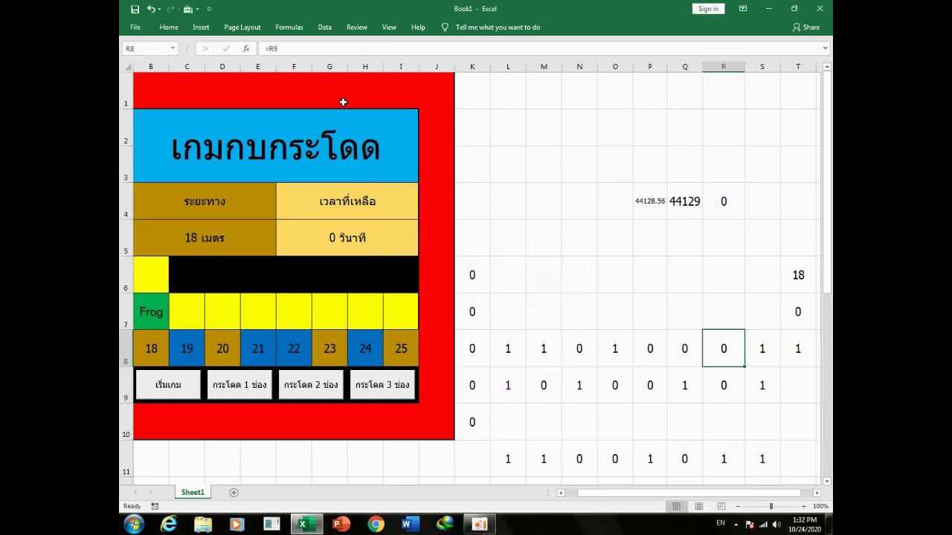
click(272, 48)
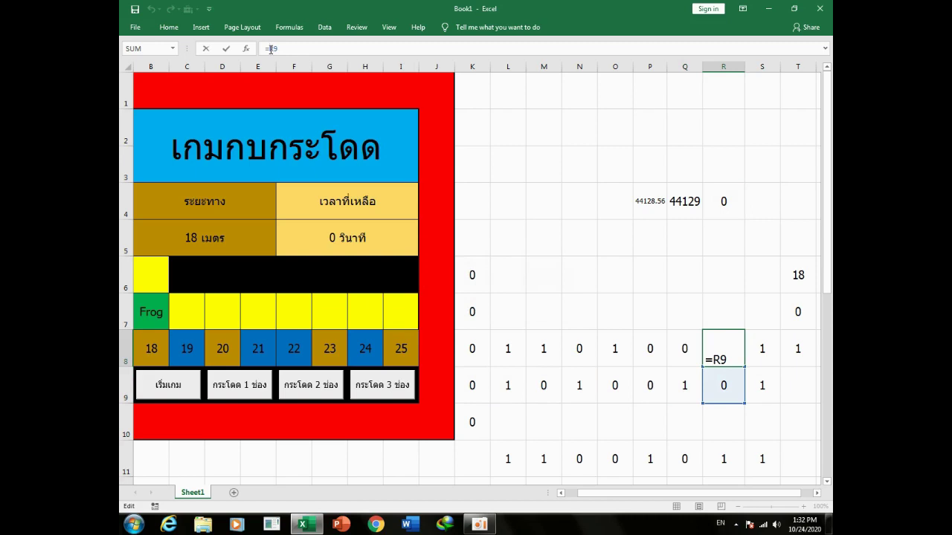
text(if(or(R4=0,and(K9=0,L9=0)),M9,)
drag(364, 48, 369, 49)
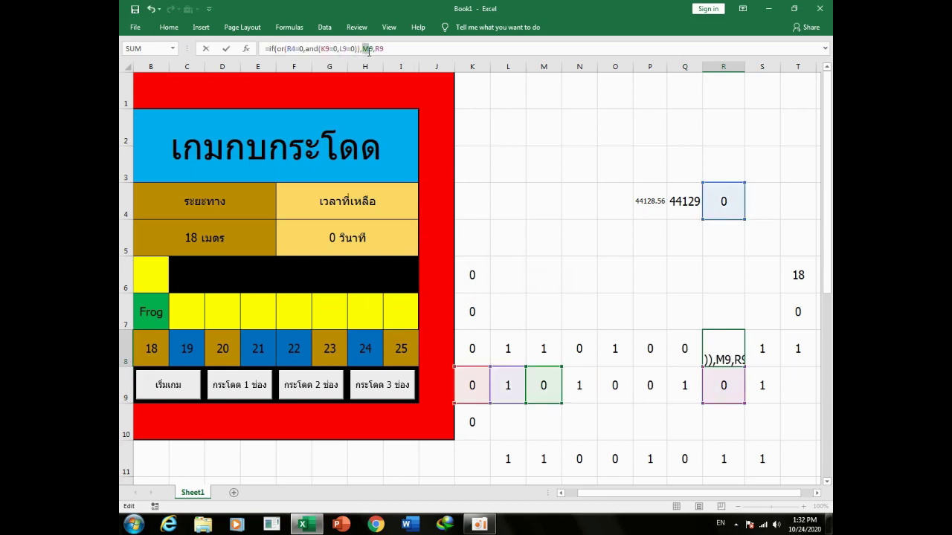
text(Q)
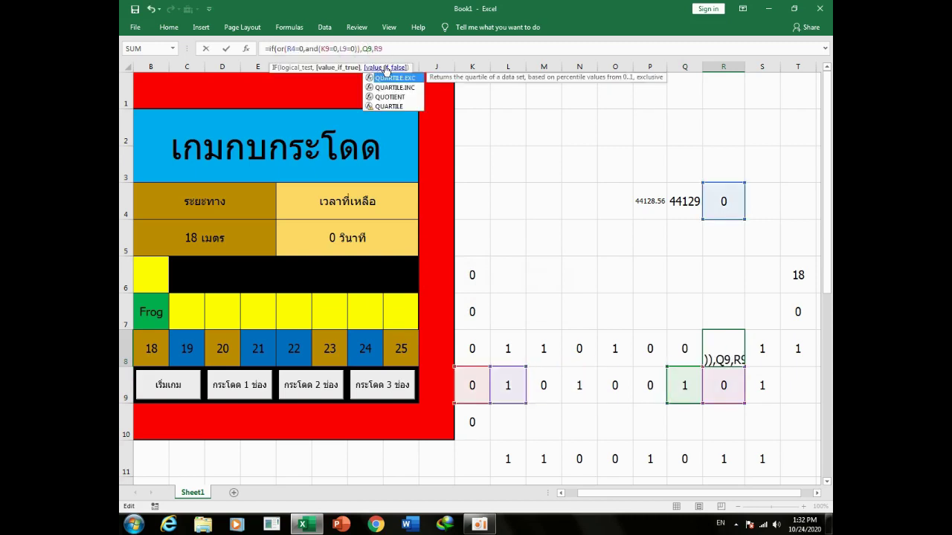
key(Return)
click(456, 302)
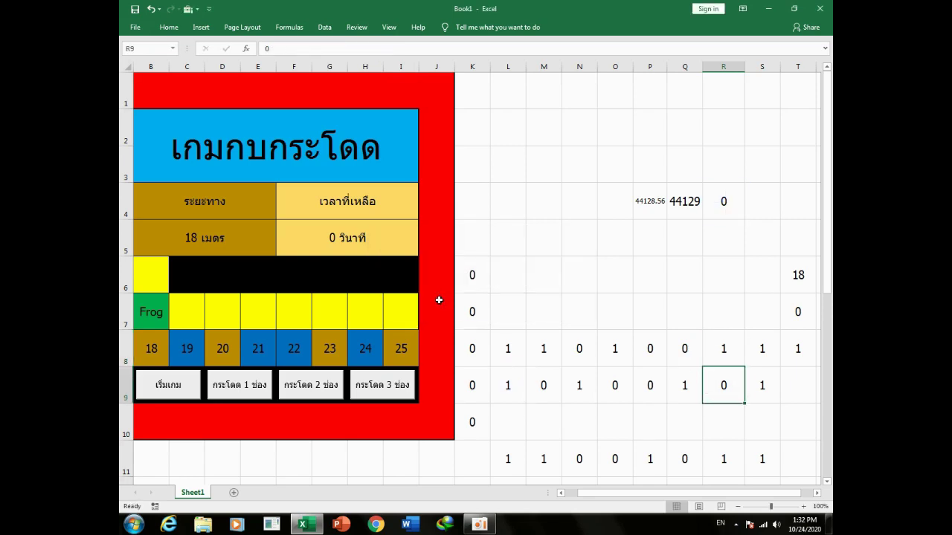
Enter S8 as IF(OR(R4=0,AND(K9=0,L9=0)),R9,S9), accepting the corrected formula
click(765, 351)
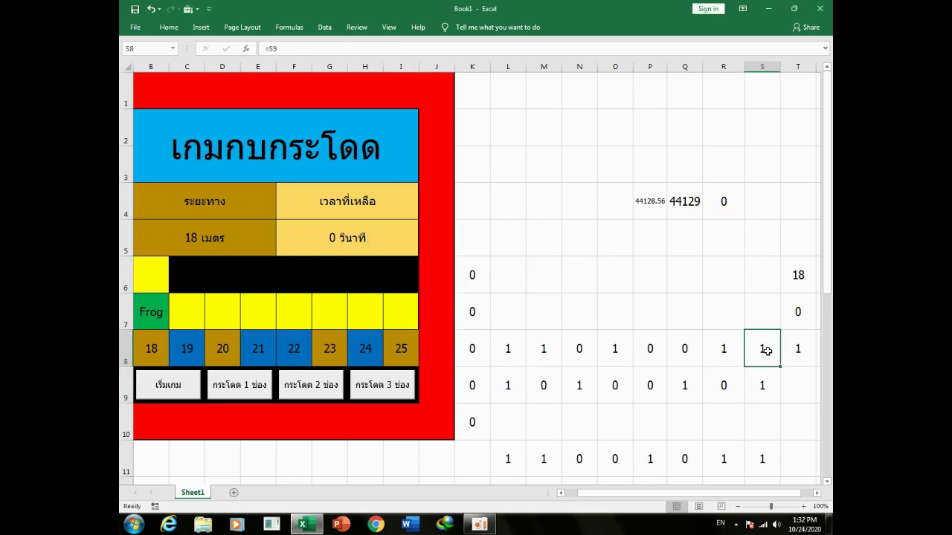
click(270, 48)
text(if(or(R4=0,and(K9=0,L9=0)),M9,)
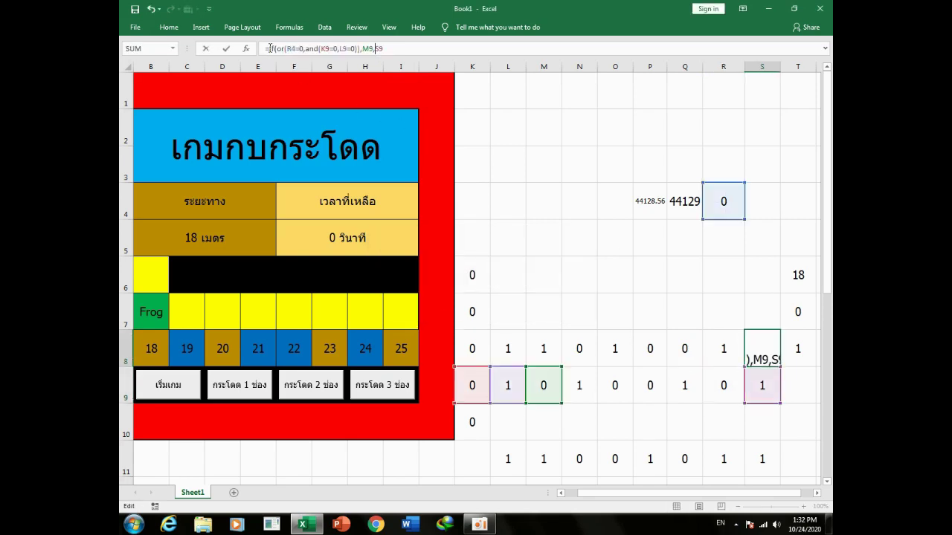
click(365, 49)
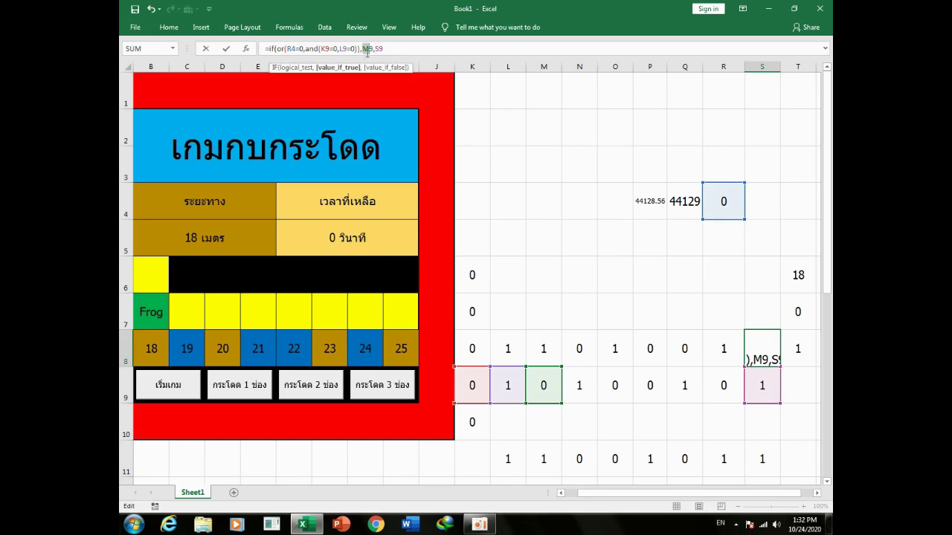
text(R)
key(Return)
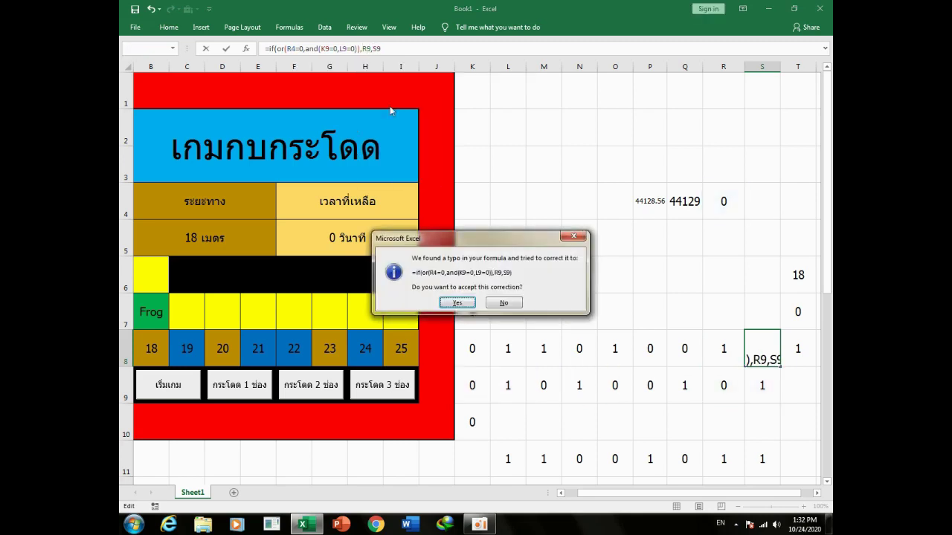
click(456, 303)
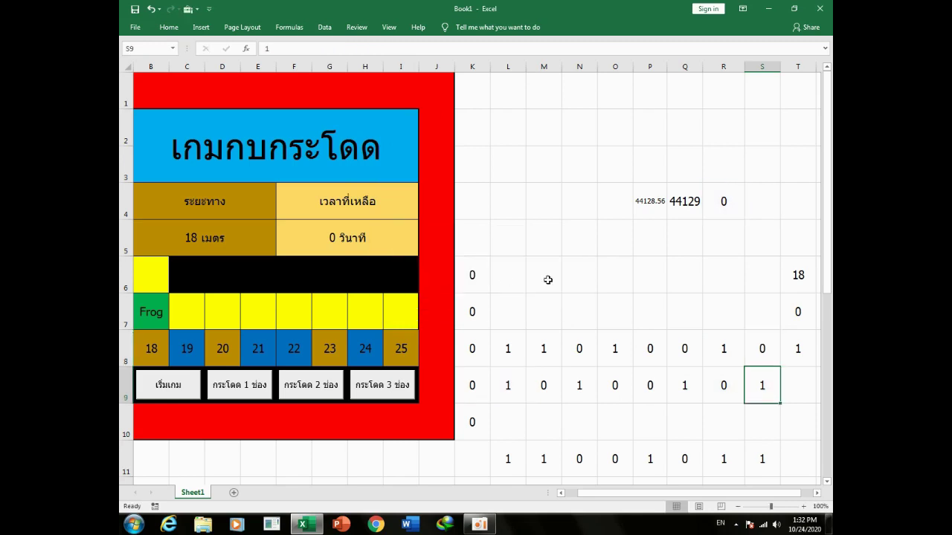
Wrap U7's formula in IF(OR(R4=0,AND(K9=0,L9=0)),T7,…) so it keeps T7
drag(632, 493, 686, 496)
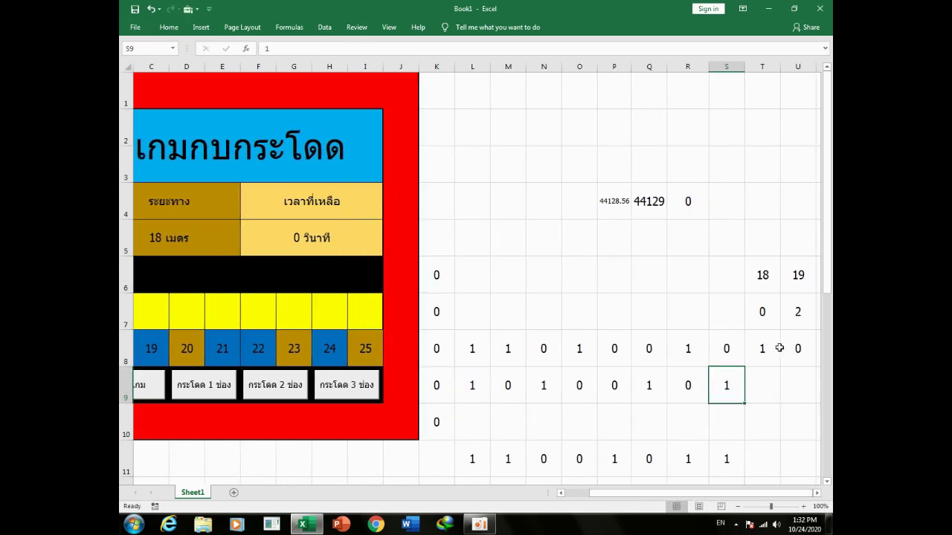
click(802, 312)
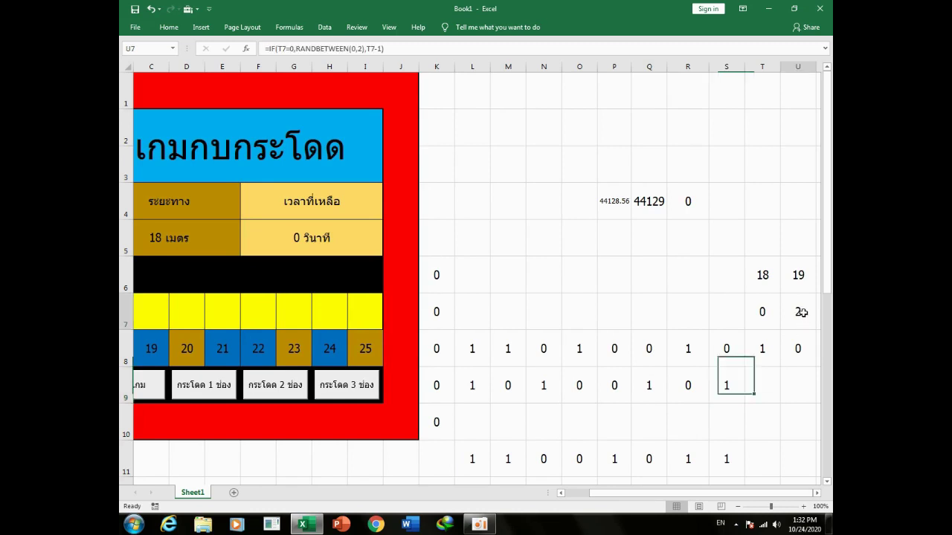
click(269, 47)
text(if(or(R4=0,and(K9=0,L9=0)),M9,)
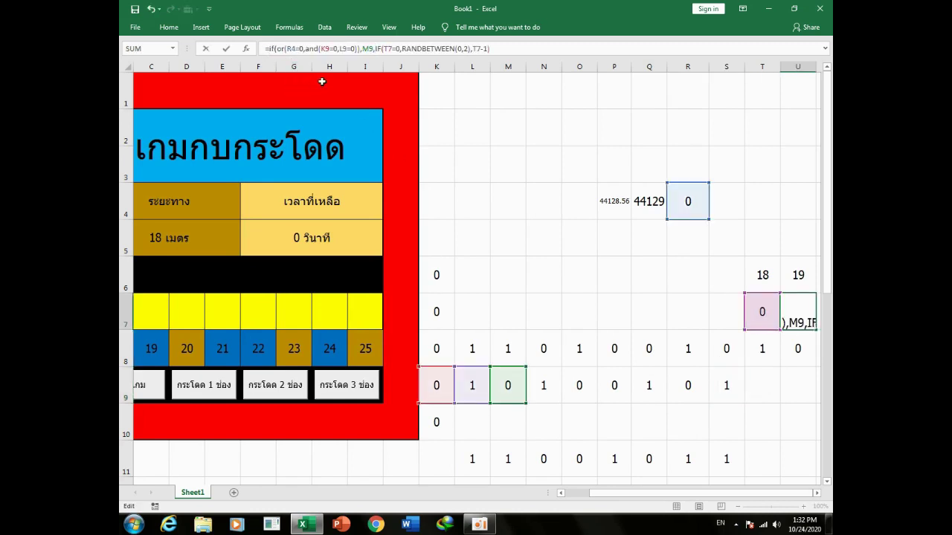
drag(363, 50, 372, 49)
click(372, 50)
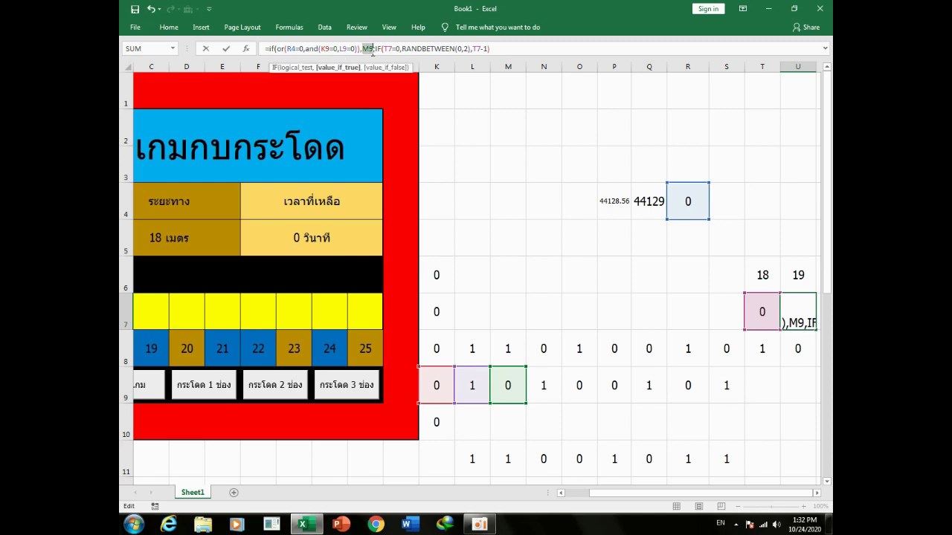
click(756, 311)
click(497, 47)
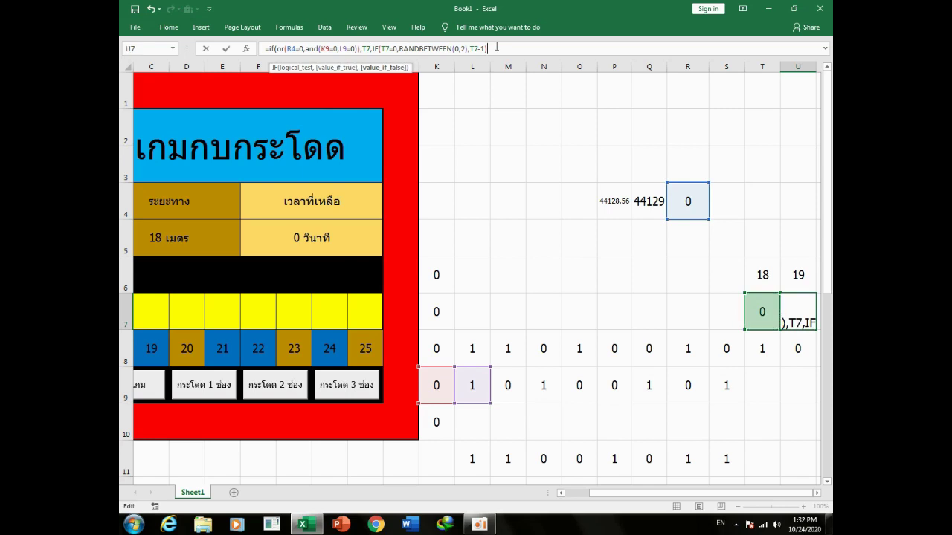
text())
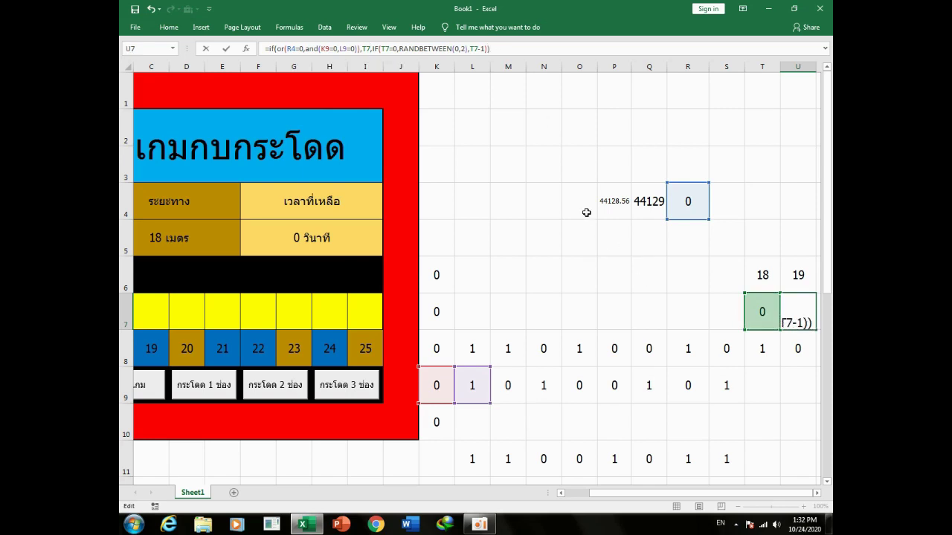
key(Return)
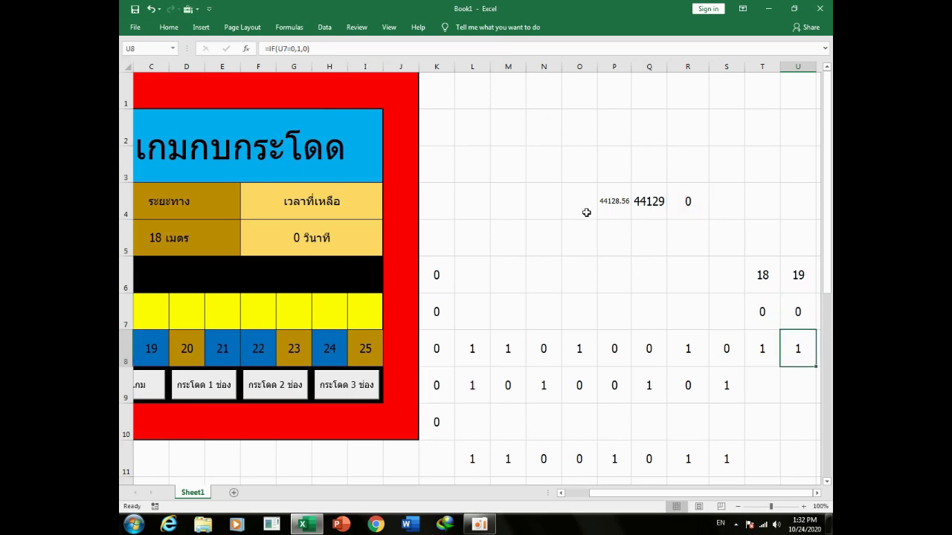
Change U6 to =IF(OR(R4=0,AND(K9=0,L9=0)),T6,T6+1), so it shows 18
click(787, 274)
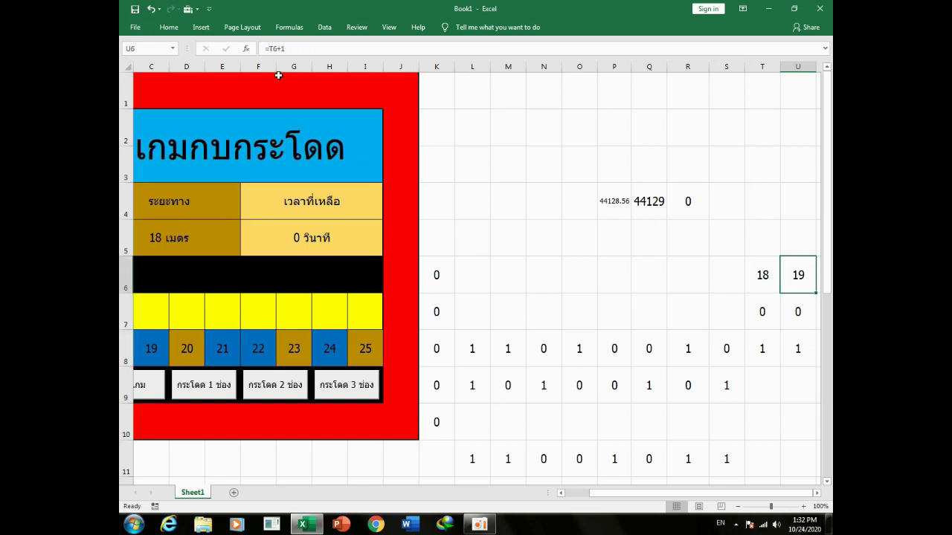
click(269, 47)
text(if(or(R4=0,and(K9=0,L9=0)),M9,)
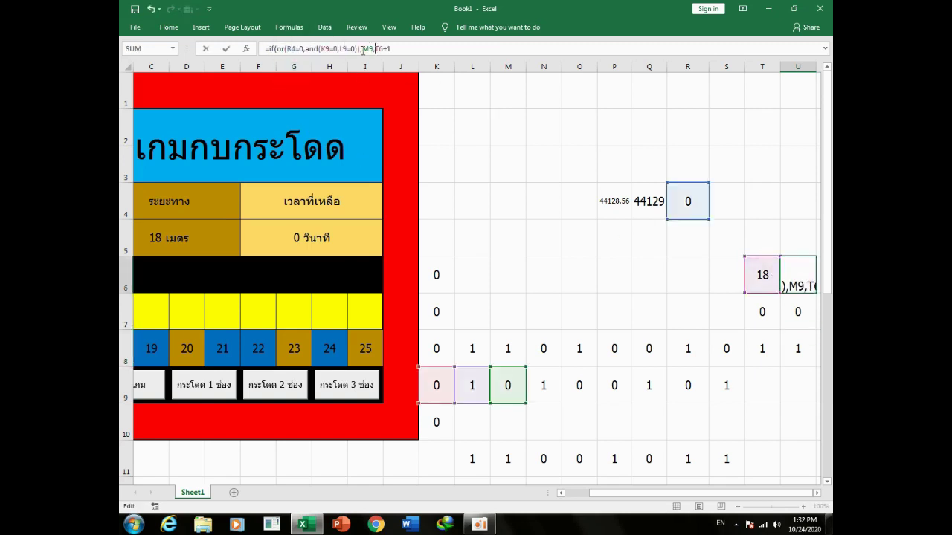
drag(362, 49, 371, 48)
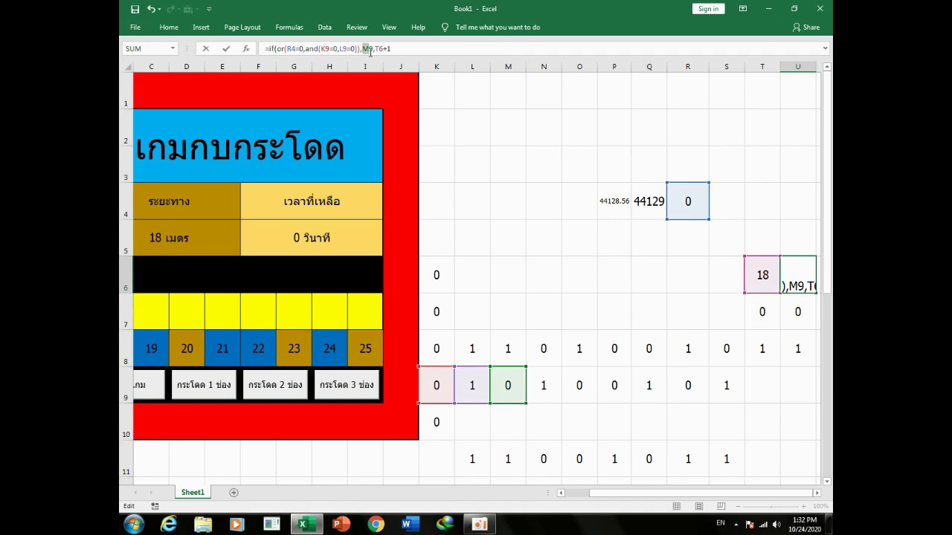
click(748, 269)
click(434, 48)
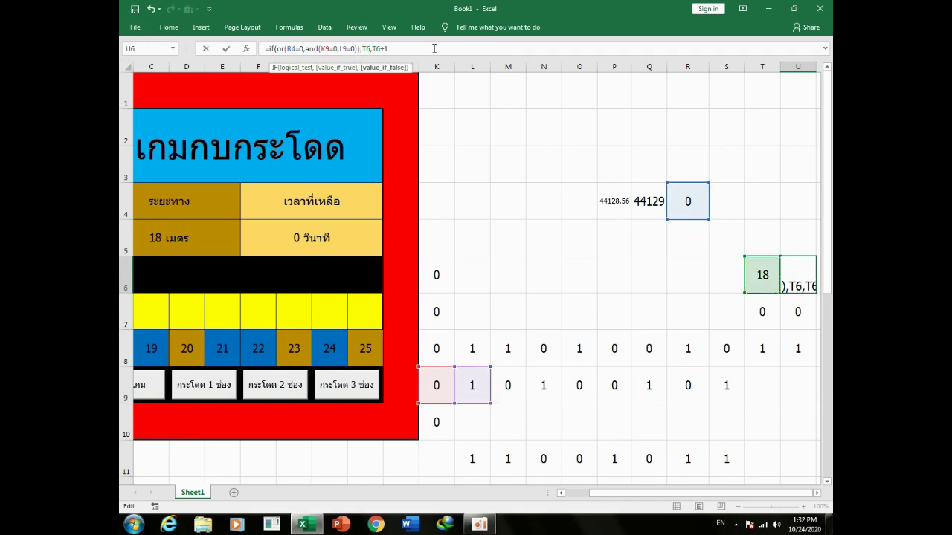
text())
key(Return)
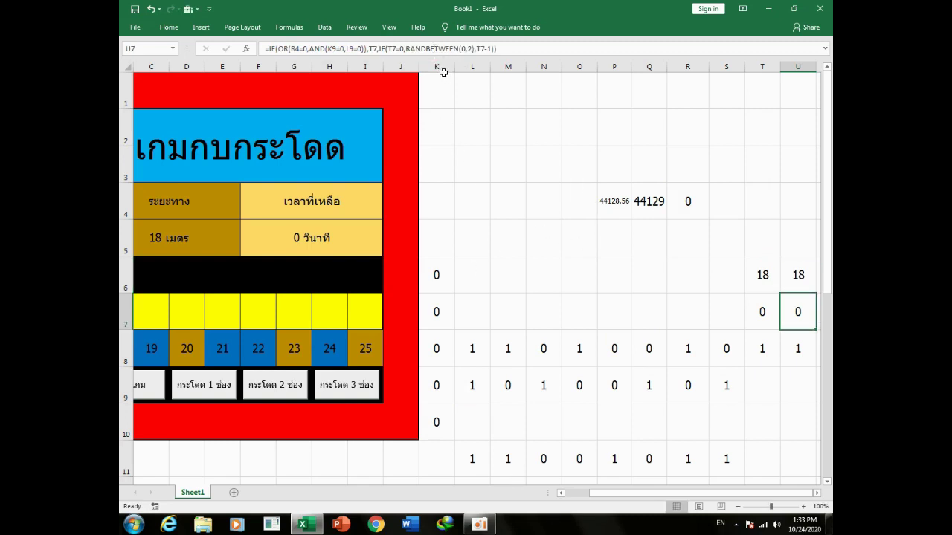
Hide all columns from K through the last column
click(443, 73)
click(443, 67)
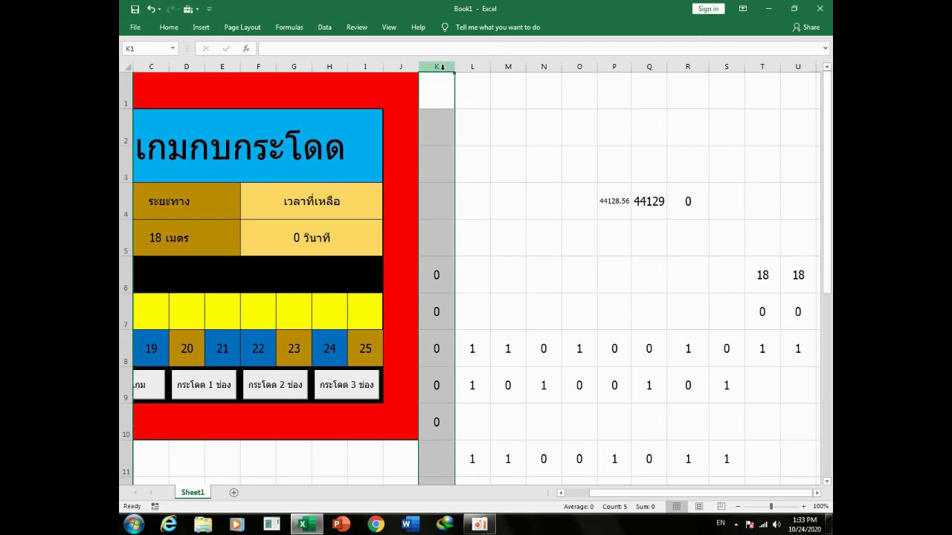
key(ctrl+shift+Right)
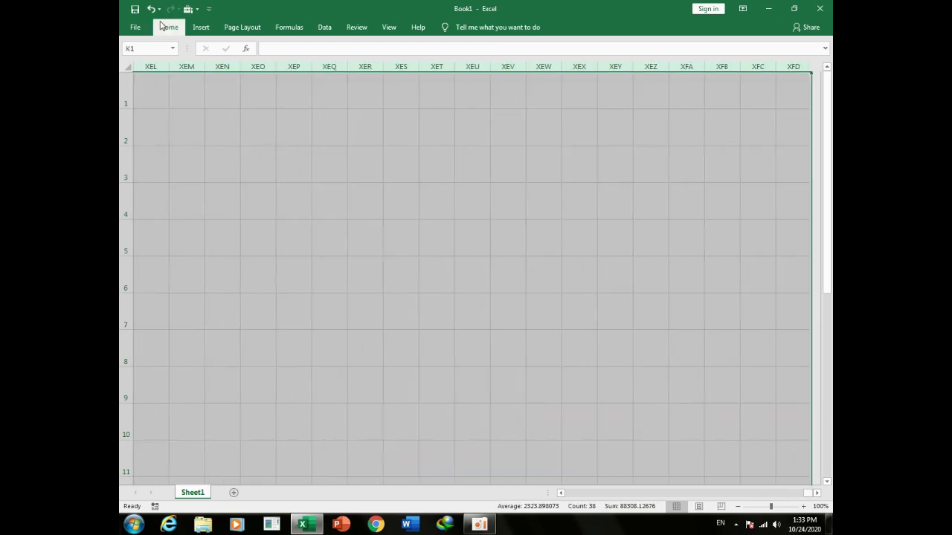
click(164, 27)
click(691, 54)
mouse_move(702, 178)
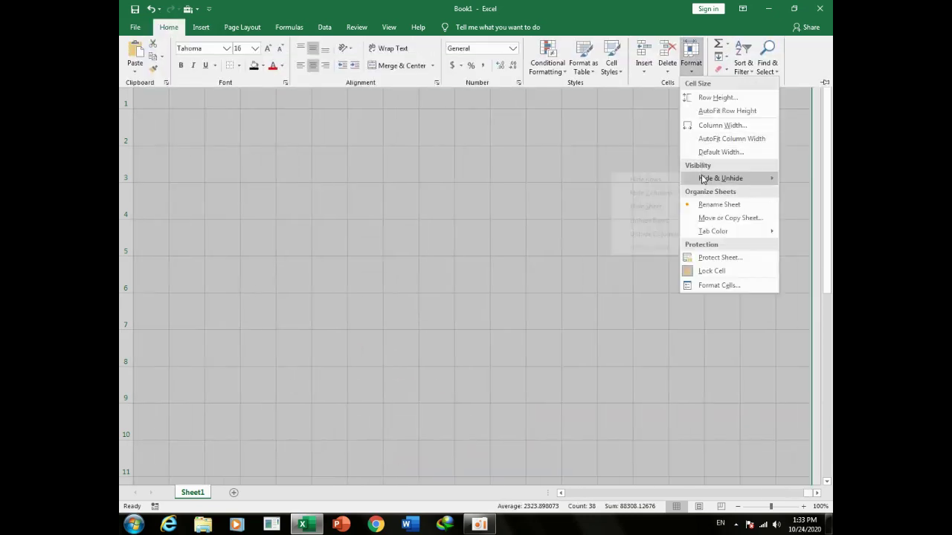
click(667, 193)
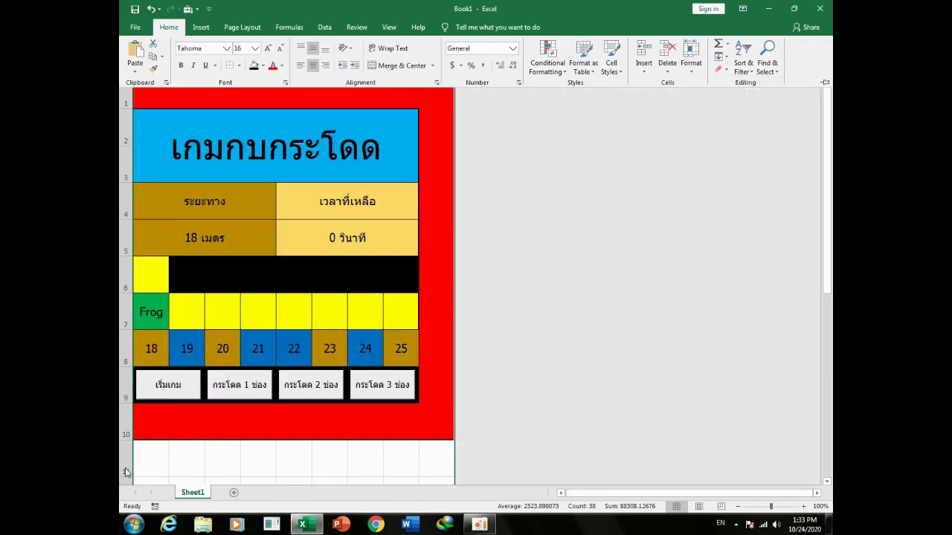
Hide all rows from 11 down to the last row
click(125, 469)
click(120, 459)
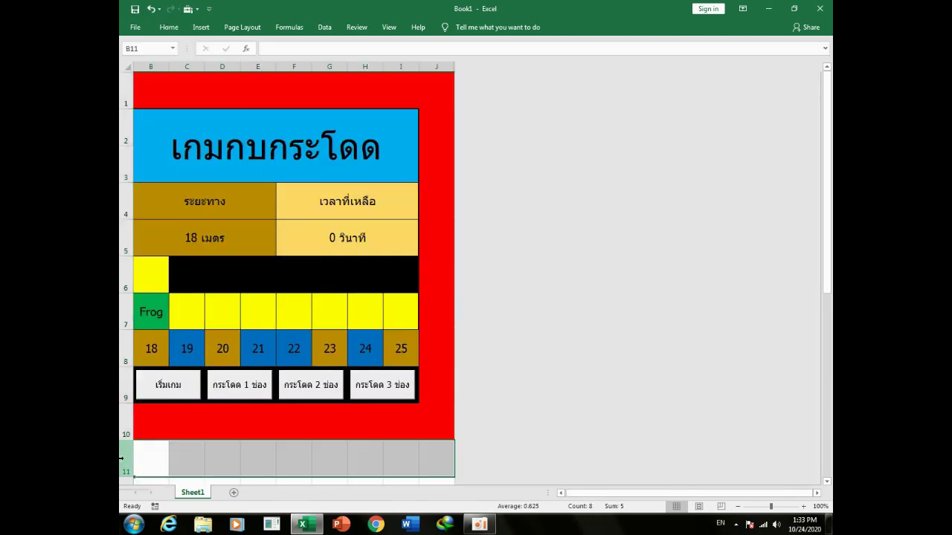
key(ctrl+shift+Down)
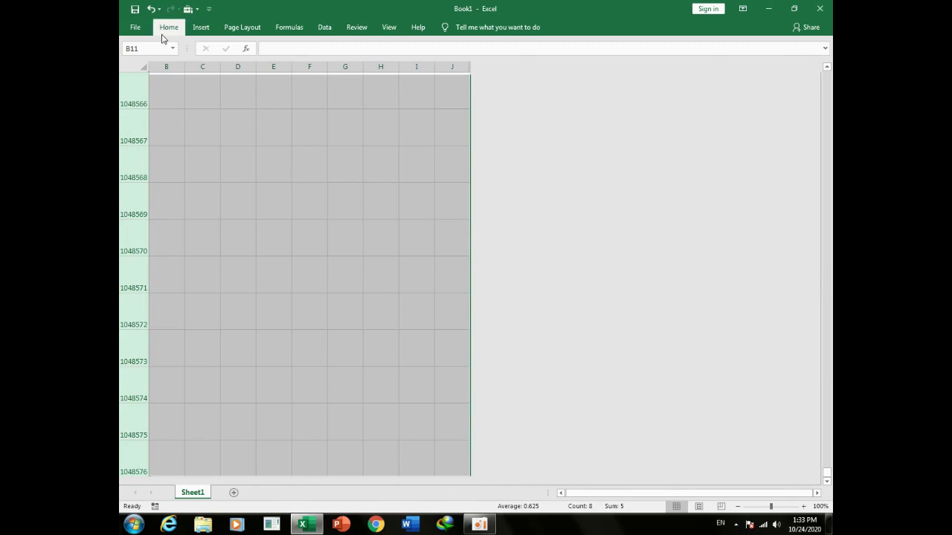
click(163, 30)
click(691, 62)
mouse_move(680, 179)
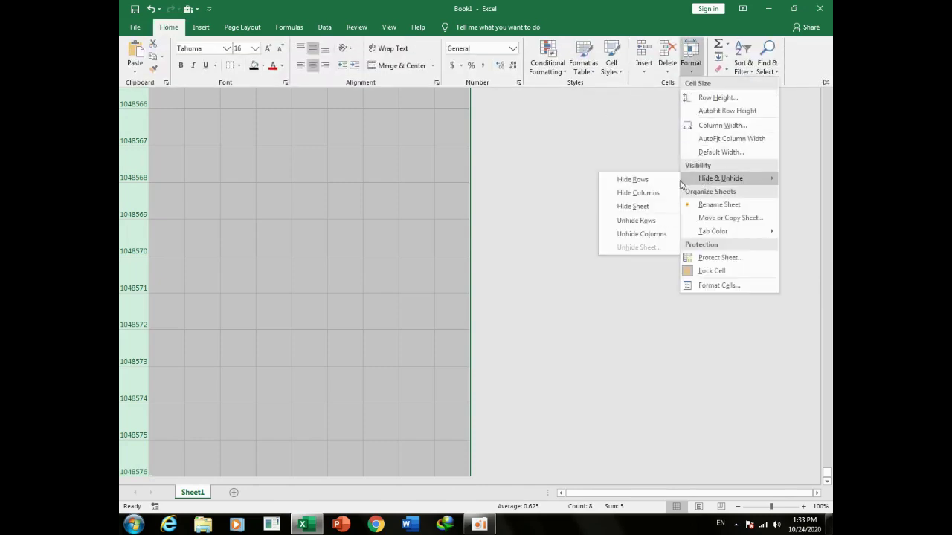
click(632, 179)
drag(830, 267, 827, 211)
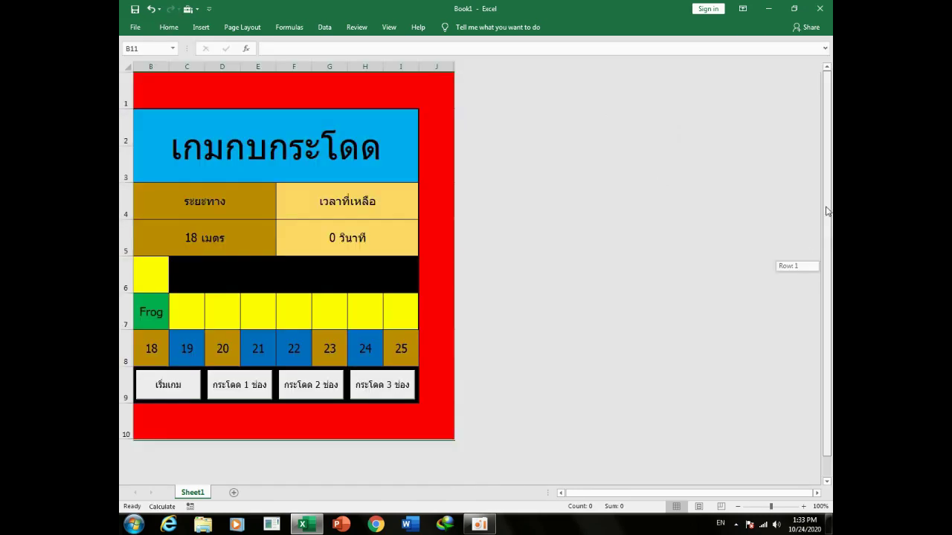
drag(675, 491, 601, 487)
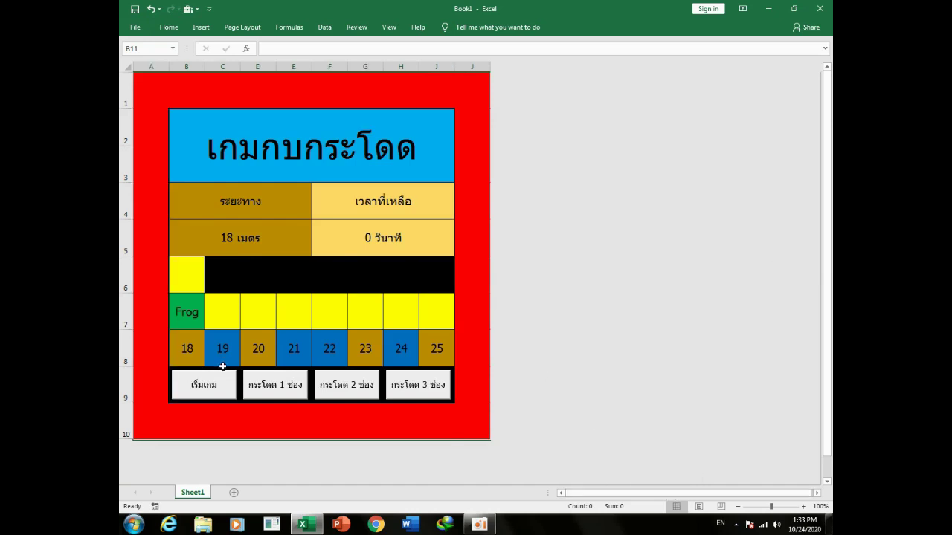
Start the game, jump the frog 1, 2, 1, 2 and 3 spaces, then restart it
click(213, 387)
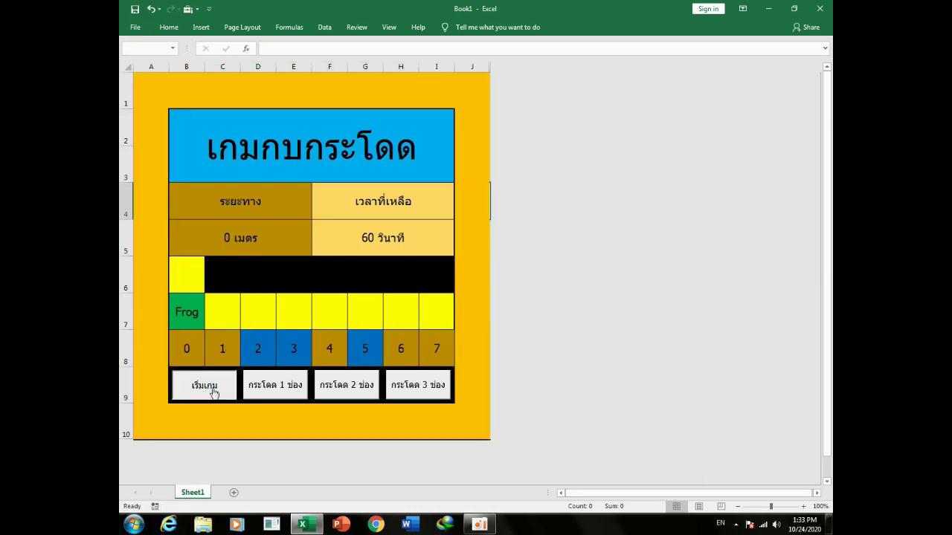
click(253, 396)
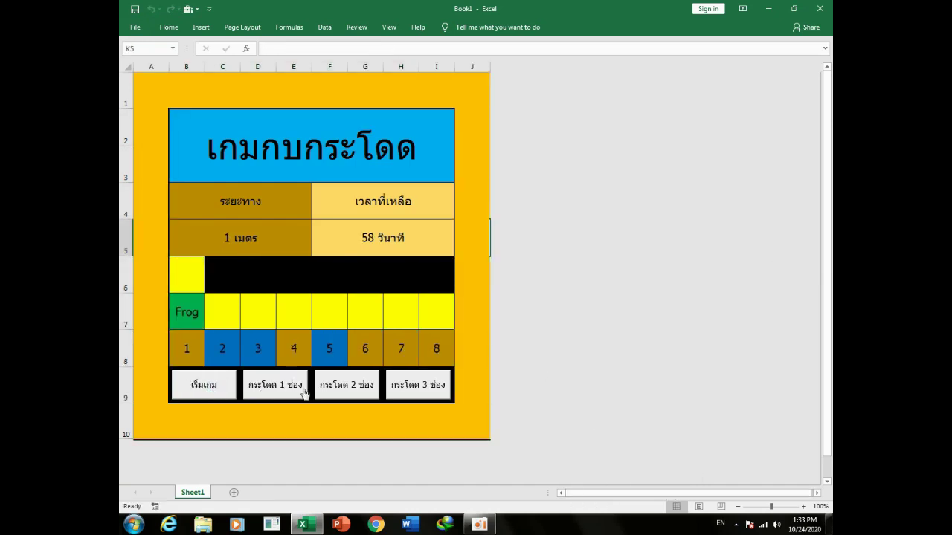
click(341, 387)
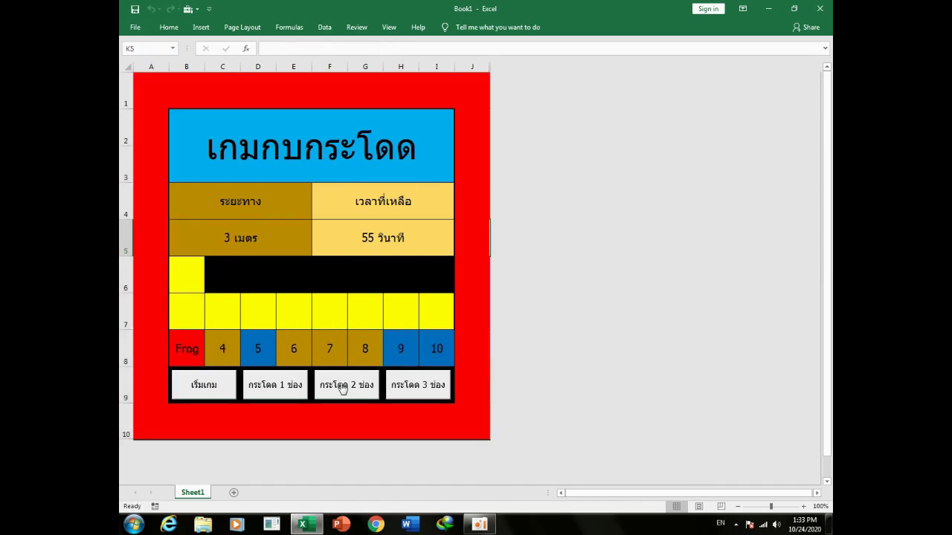
click(300, 387)
click(354, 392)
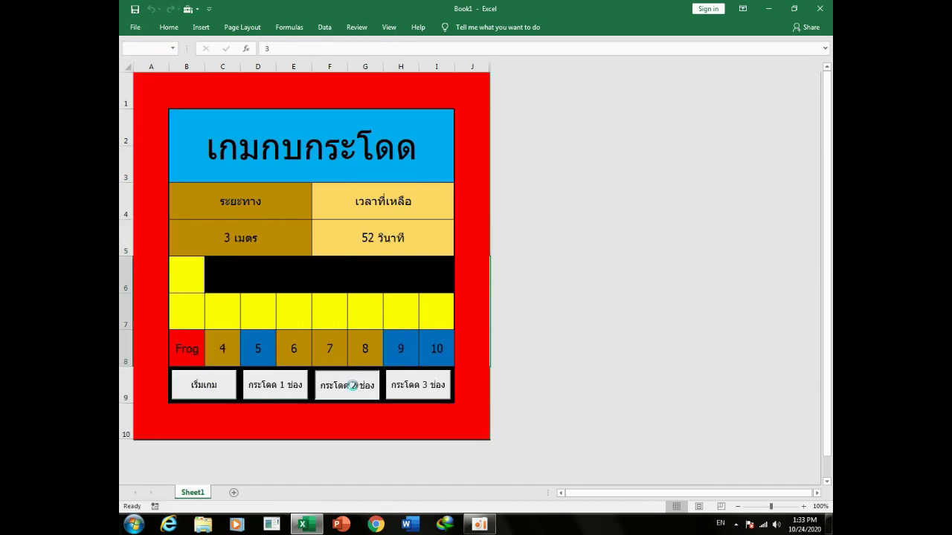
click(415, 386)
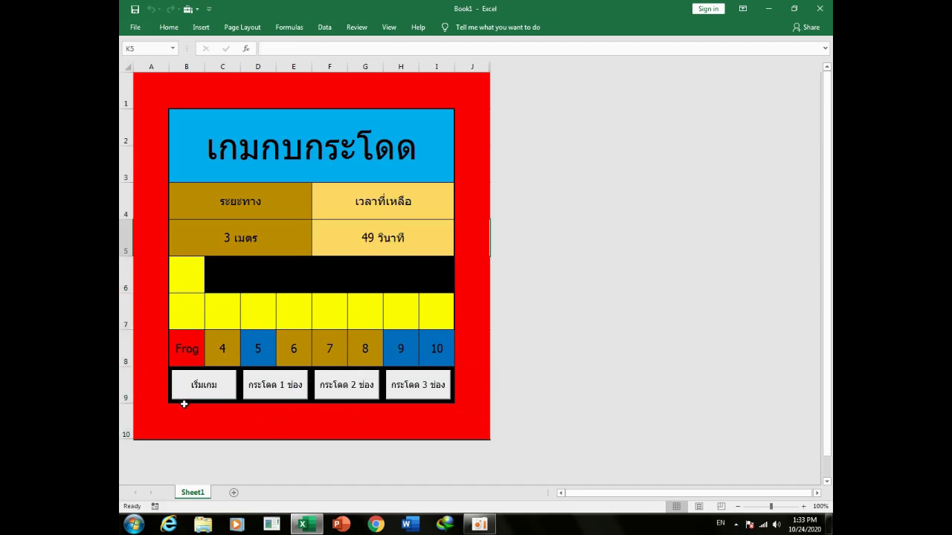
click(196, 382)
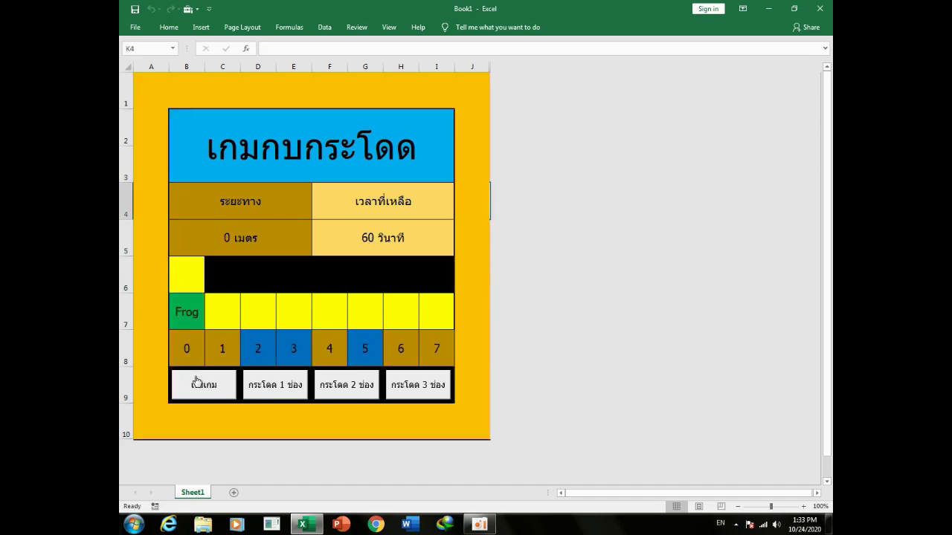